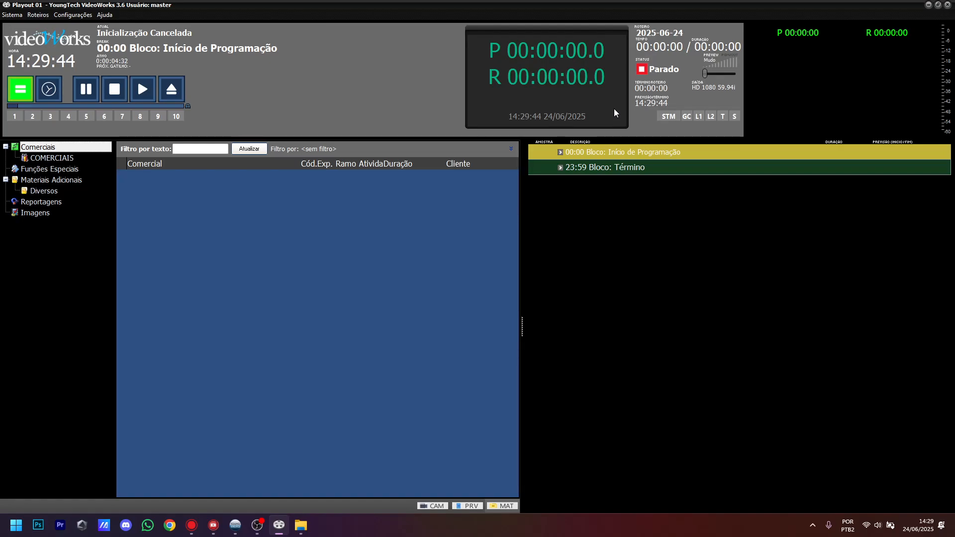
Step: Create a new schedule without breaks for 24 June 2025 and save it as 2025-06-24.rot, replacing the existing file
click(35, 14)
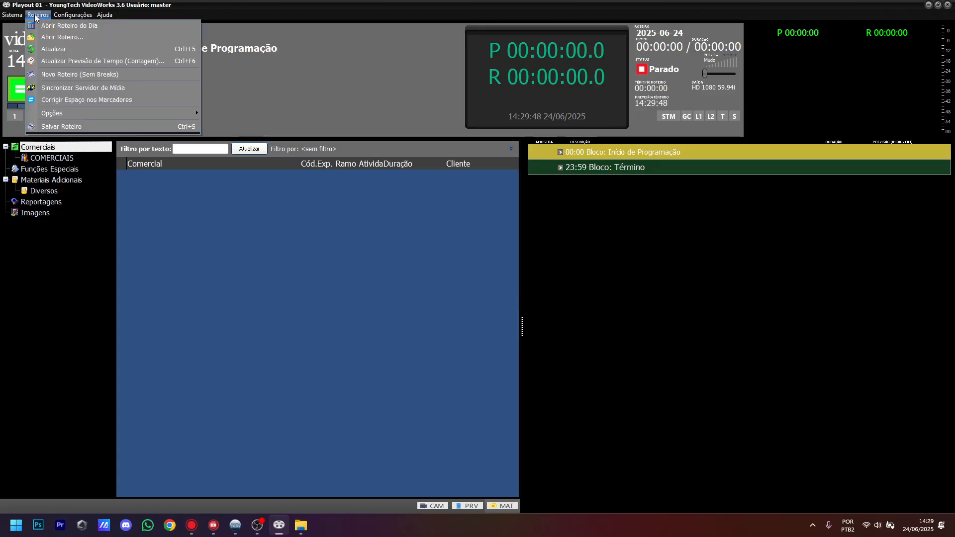
click(35, 15)
click(42, 15)
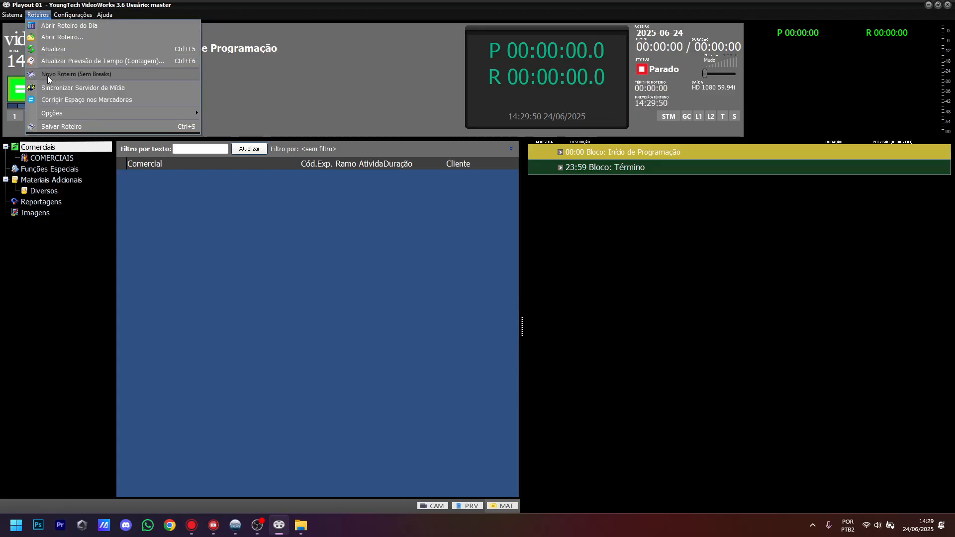
click(84, 74)
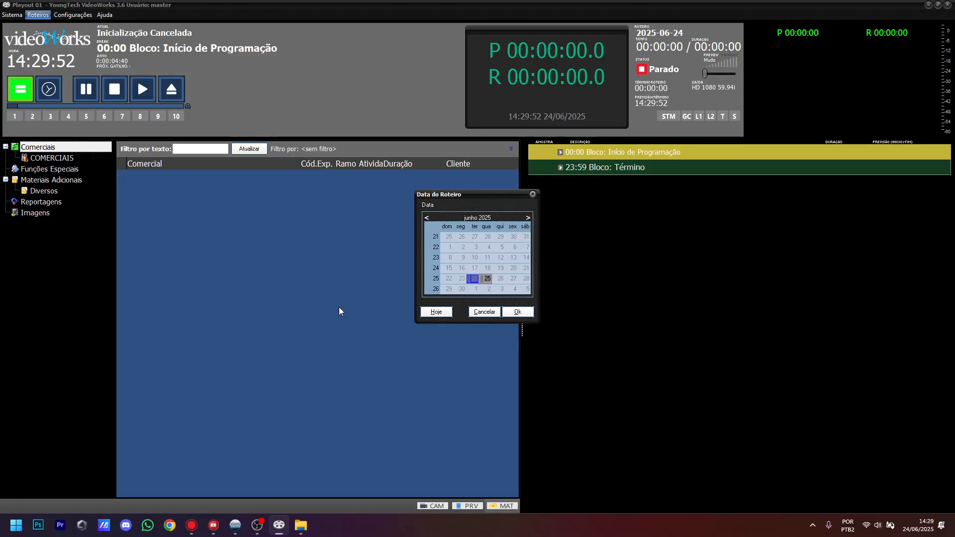
click(518, 312)
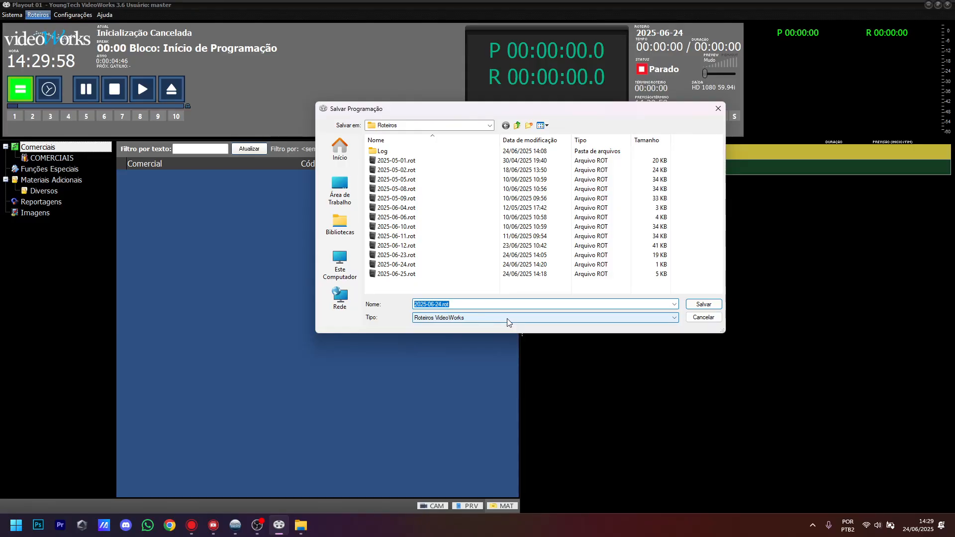
click(435, 304)
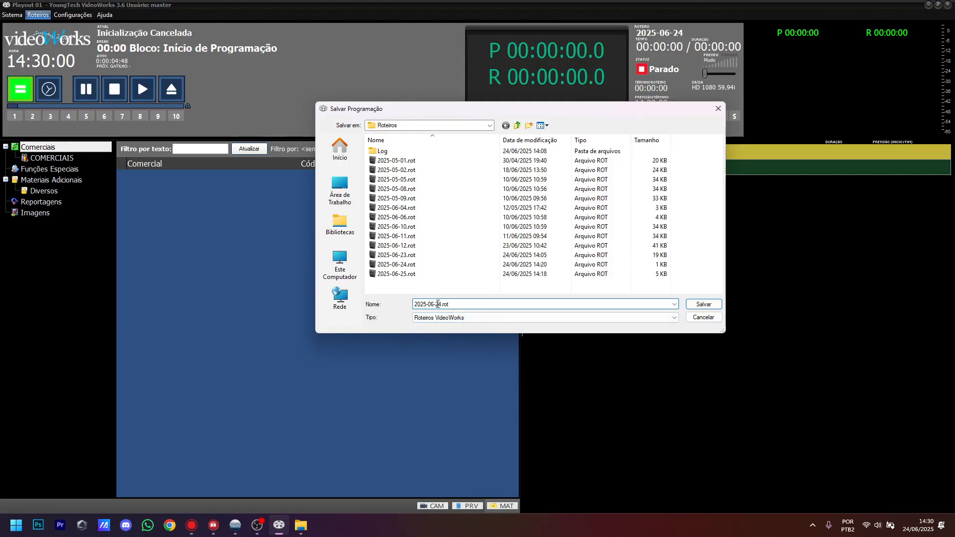
click(709, 305)
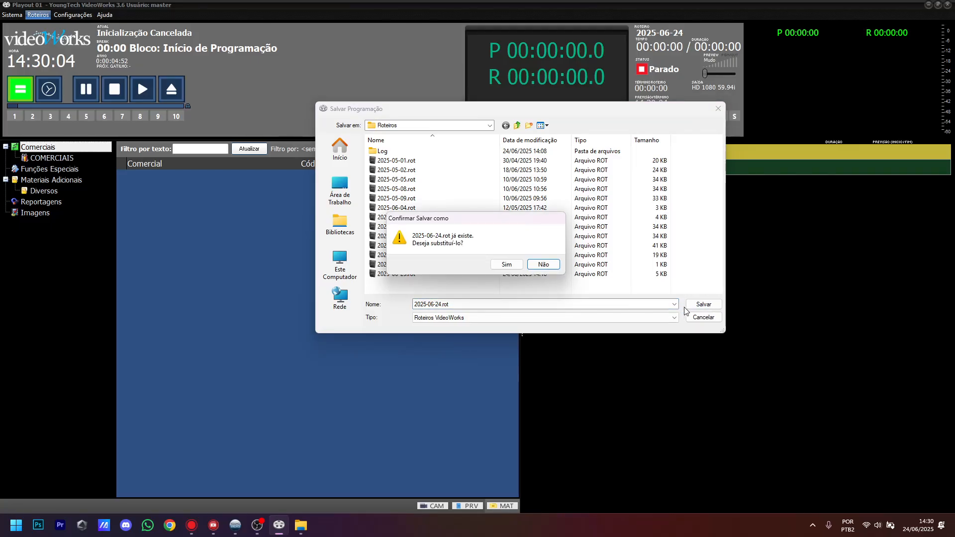
click(502, 265)
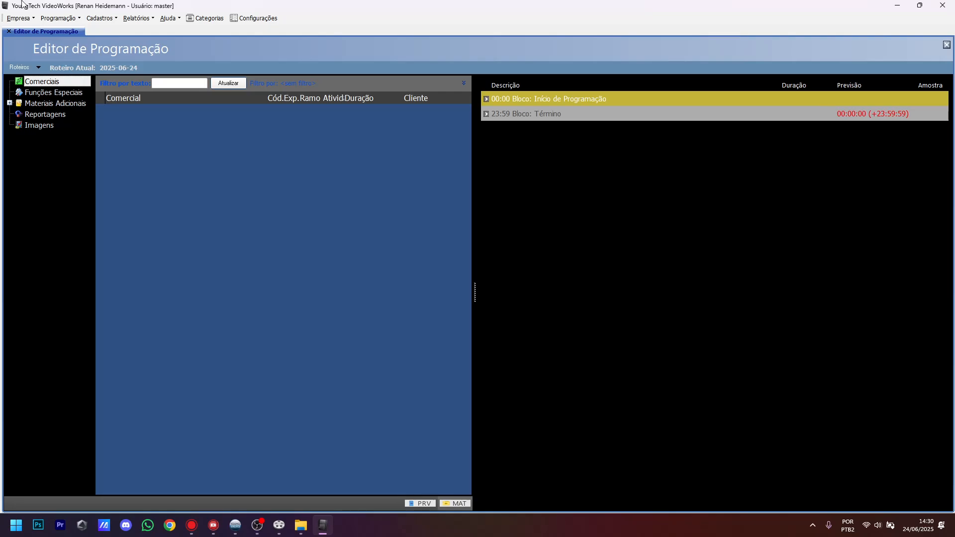
Step: Review the company configuration and the users and permissions pages, and close both
click(19, 18)
click(31, 31)
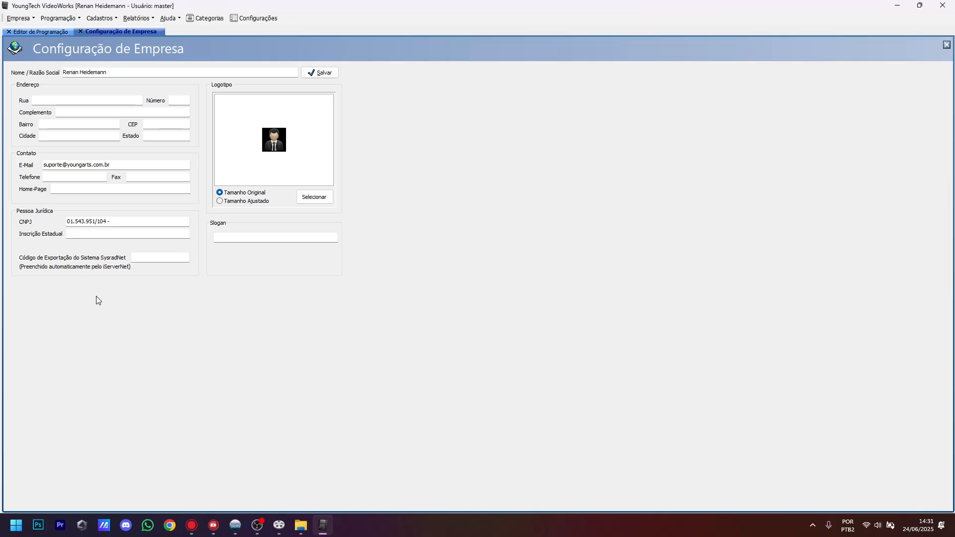
click(21, 18)
click(31, 44)
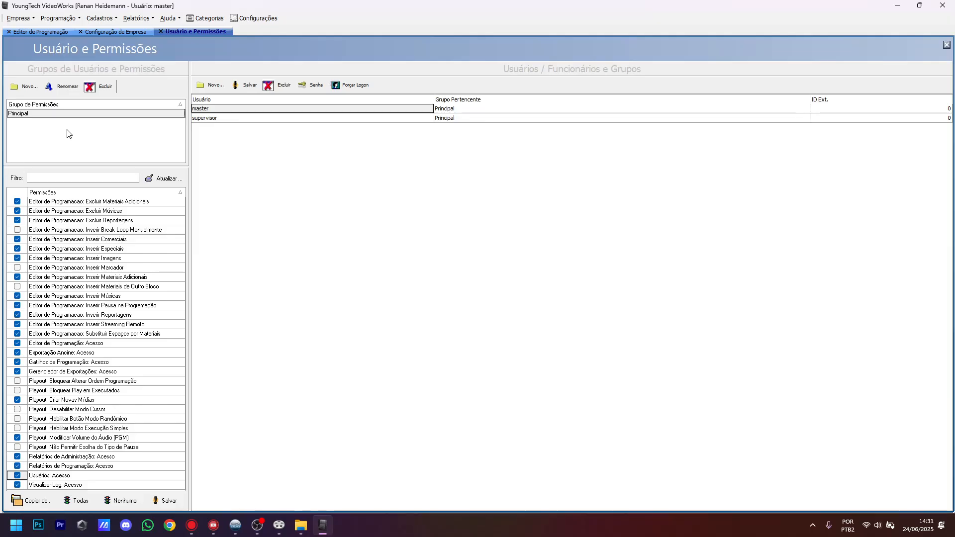
click(159, 32)
click(81, 31)
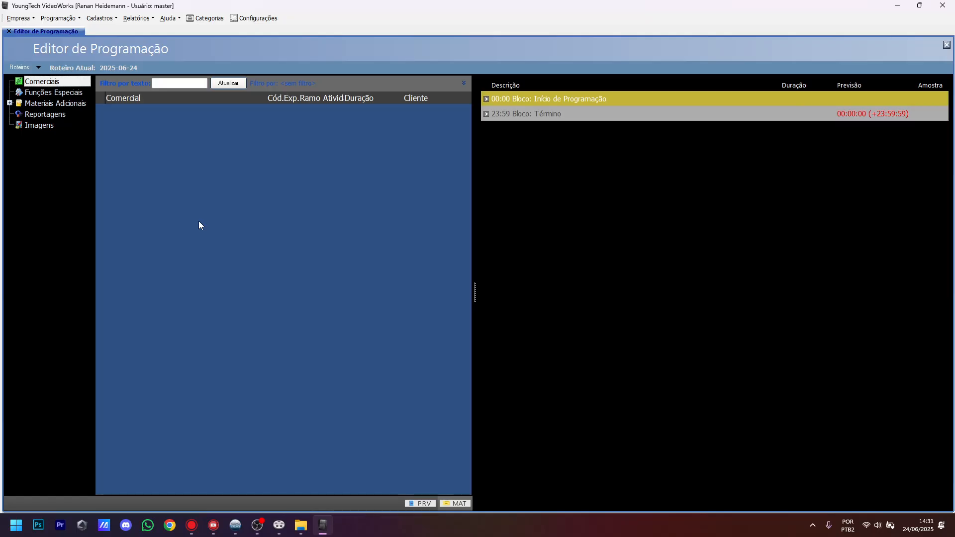
Step: View the Comerciais and Materiais Adicionais categories in the programming editor and check the Playout window for comparison
click(40, 104)
click(35, 82)
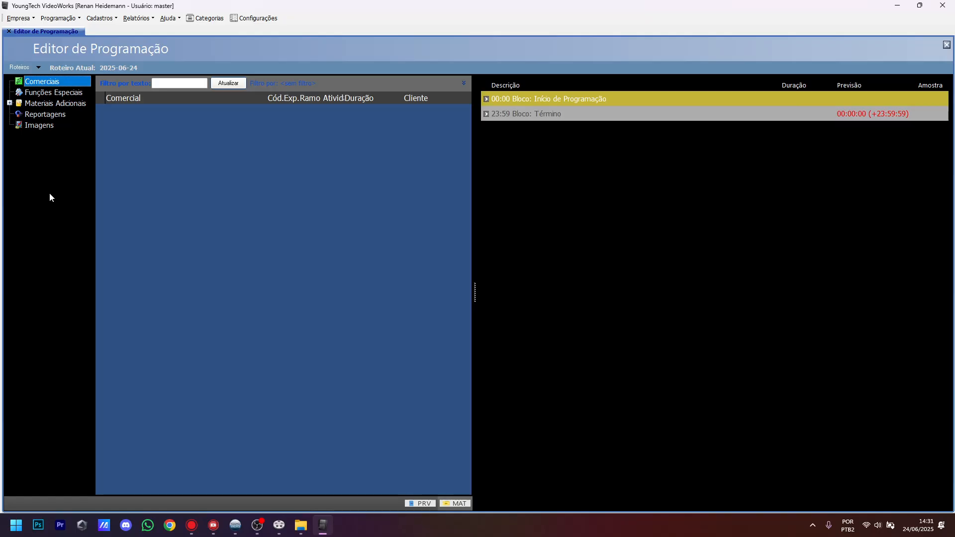
click(53, 103)
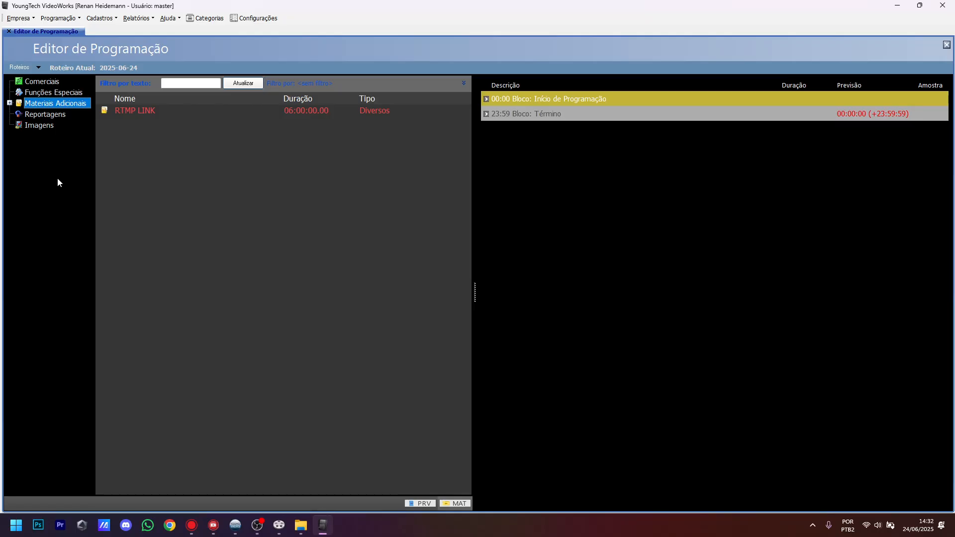
click(279, 526)
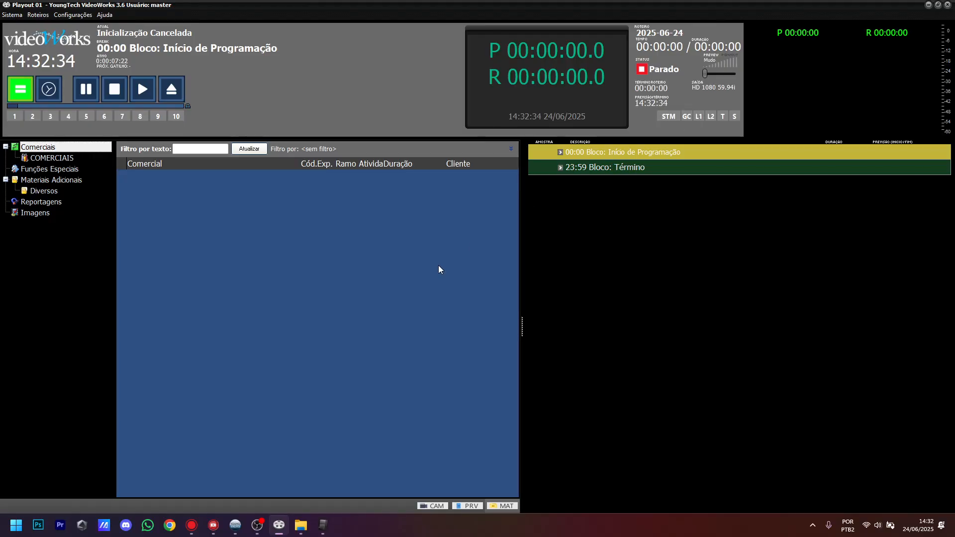
click(323, 526)
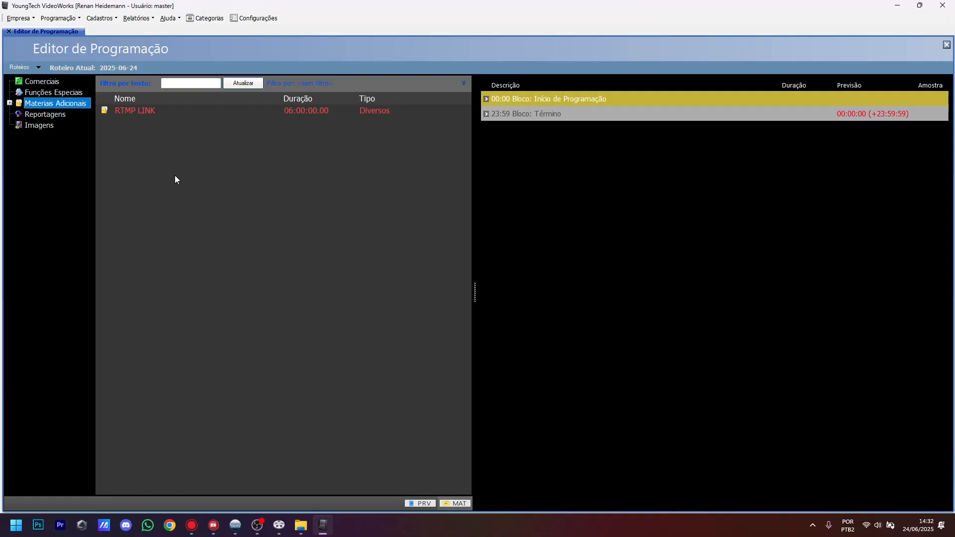
Step: Switch to File Explorer and copy the BYTEDANCE TIKTOK and CH BEACH TENNIS MXF videos from D:\Vídeos into C:\CentralVideo\Comerciais
click(300, 525)
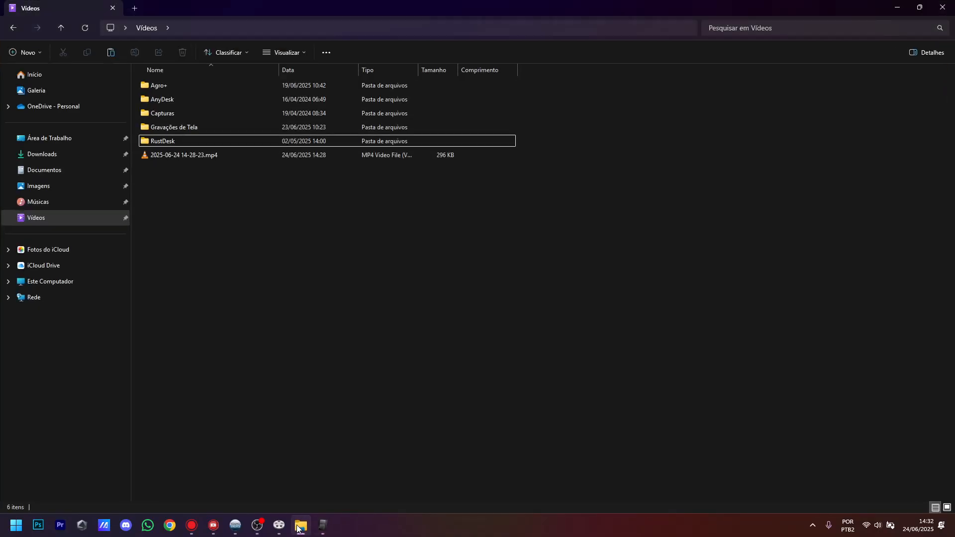
click(13, 27)
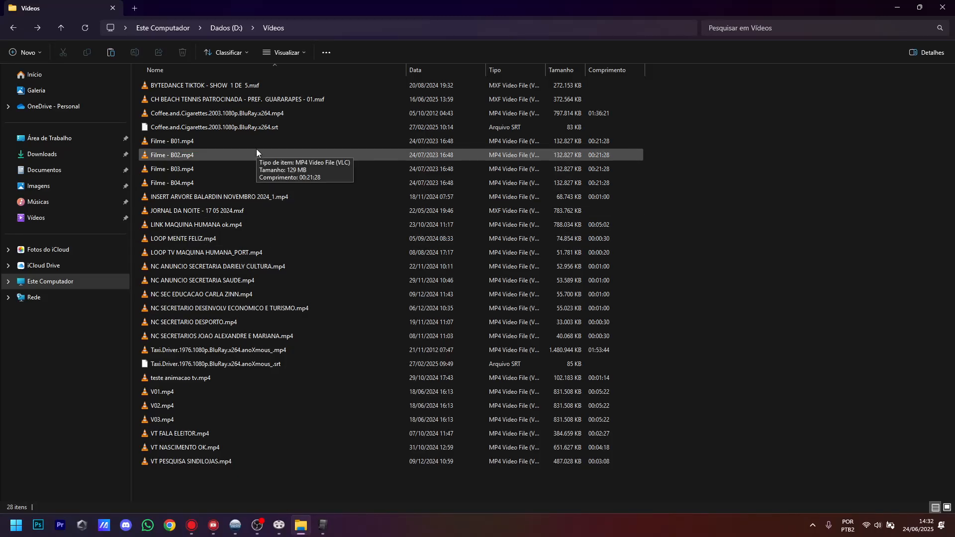
click(232, 89)
shift+click(235, 94)
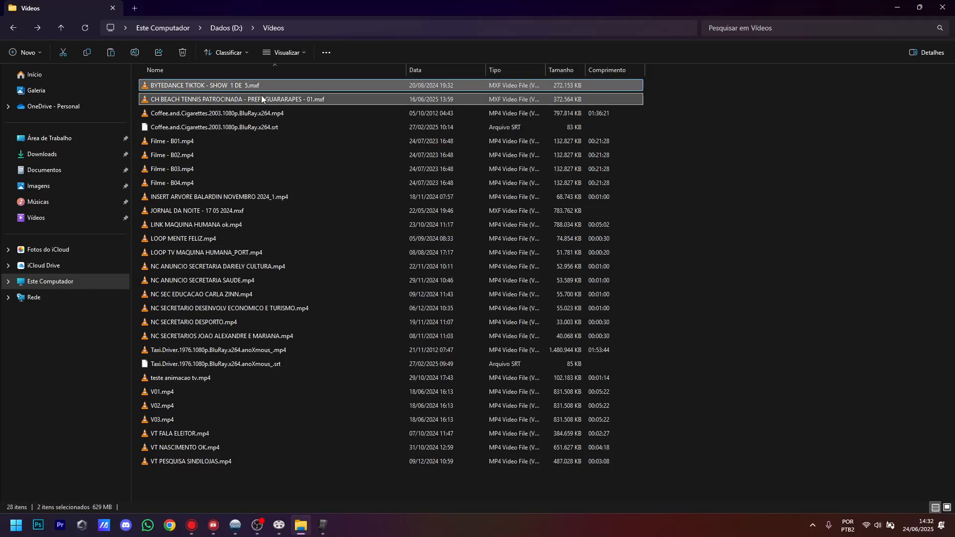
click(73, 284)
double_click(184, 84)
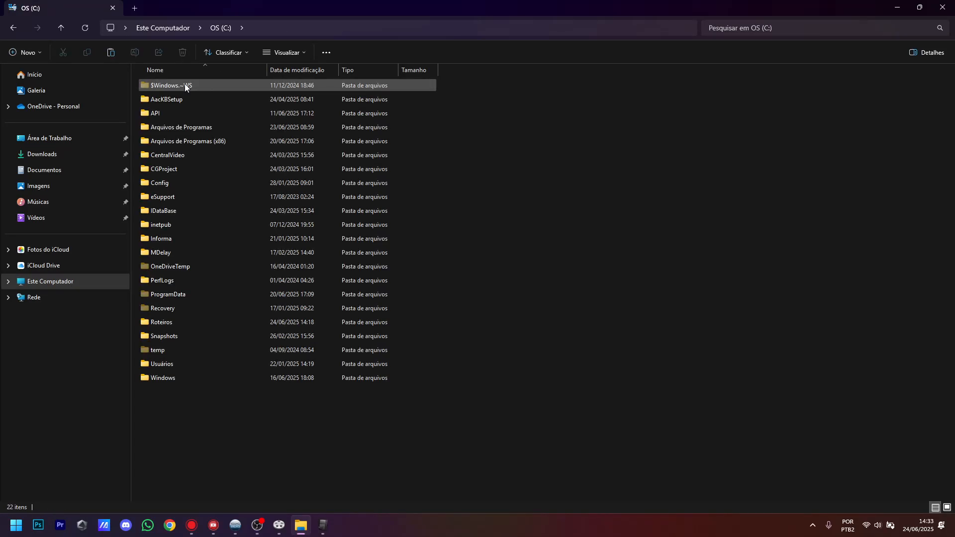
double_click(183, 156)
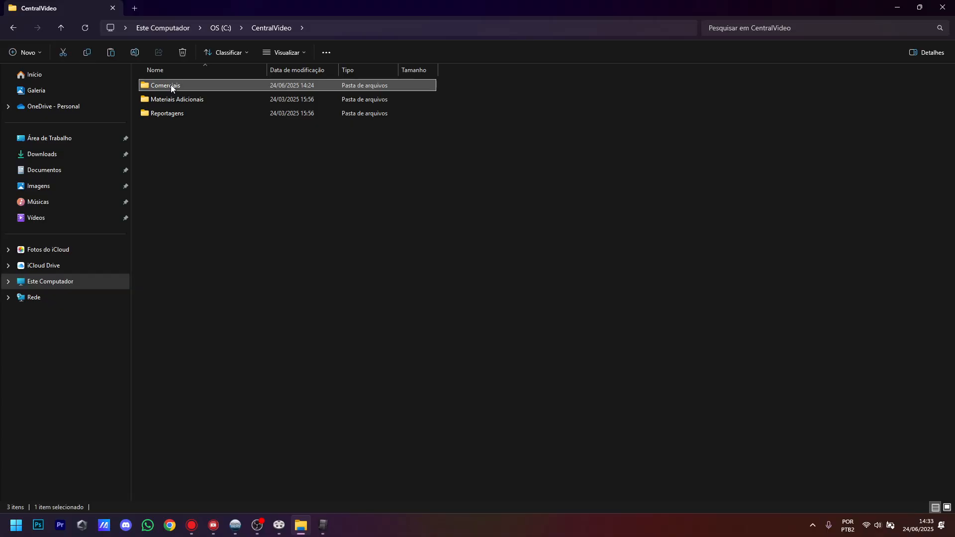
double_click(171, 86)
key(ctrl+v)
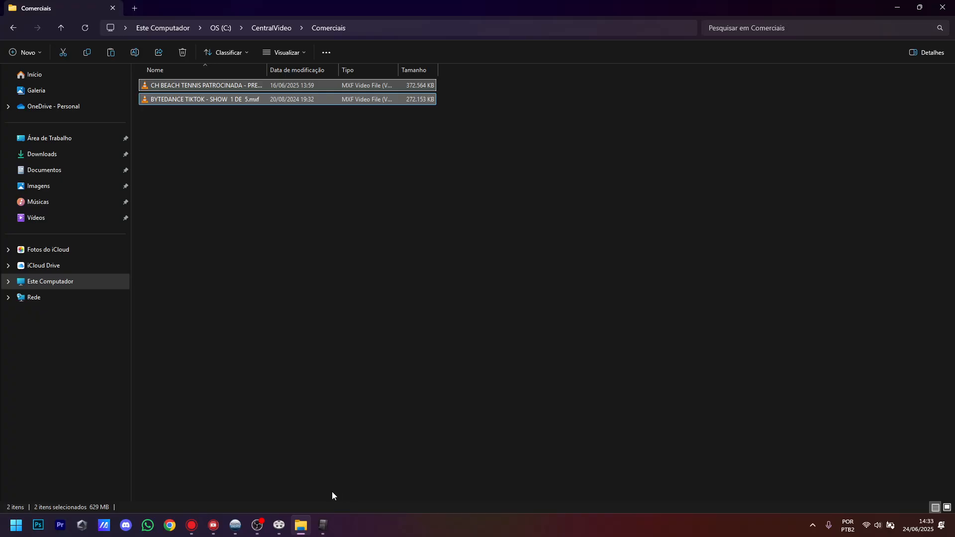
Step: Switch back to YoungTech VideoWorks and open the commercials registration, Cadastro de Comerciais
click(329, 529)
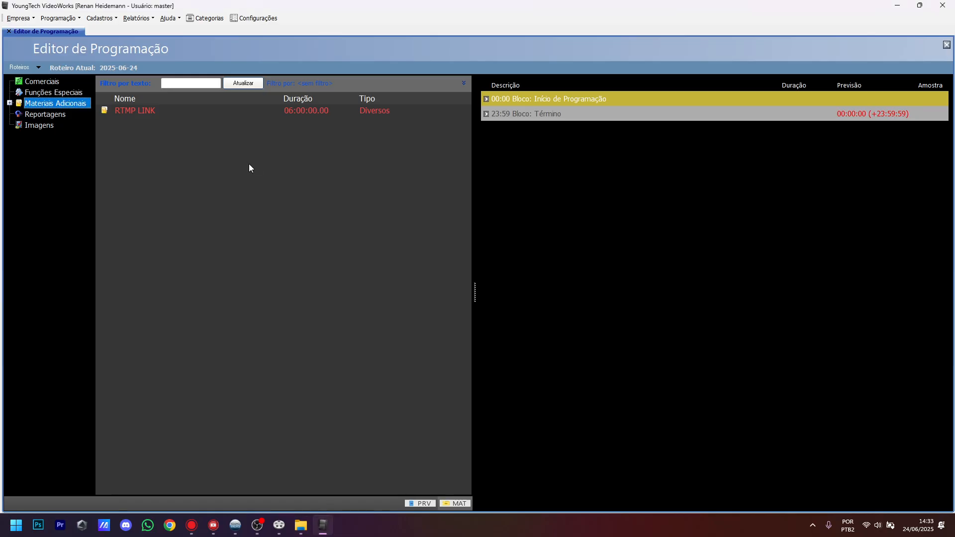
click(101, 19)
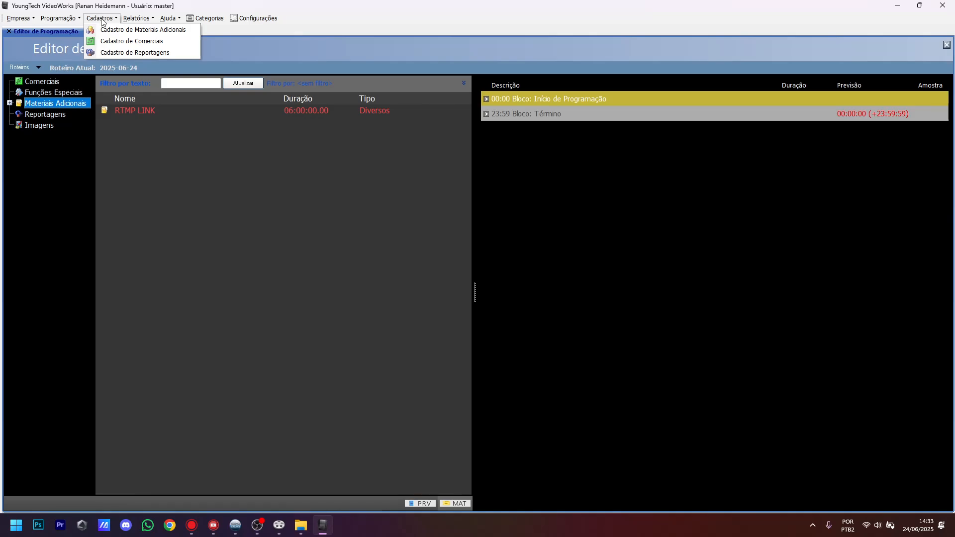
click(113, 42)
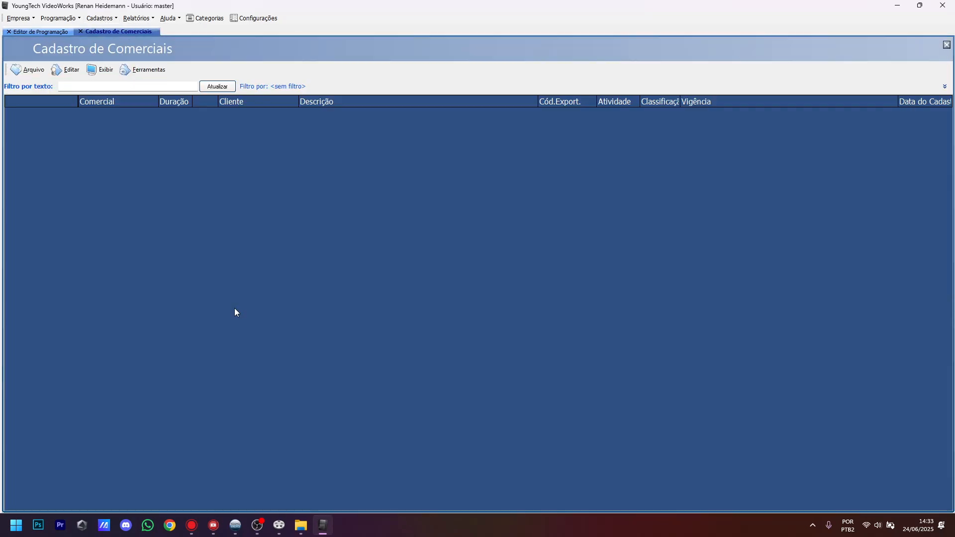
click(28, 69)
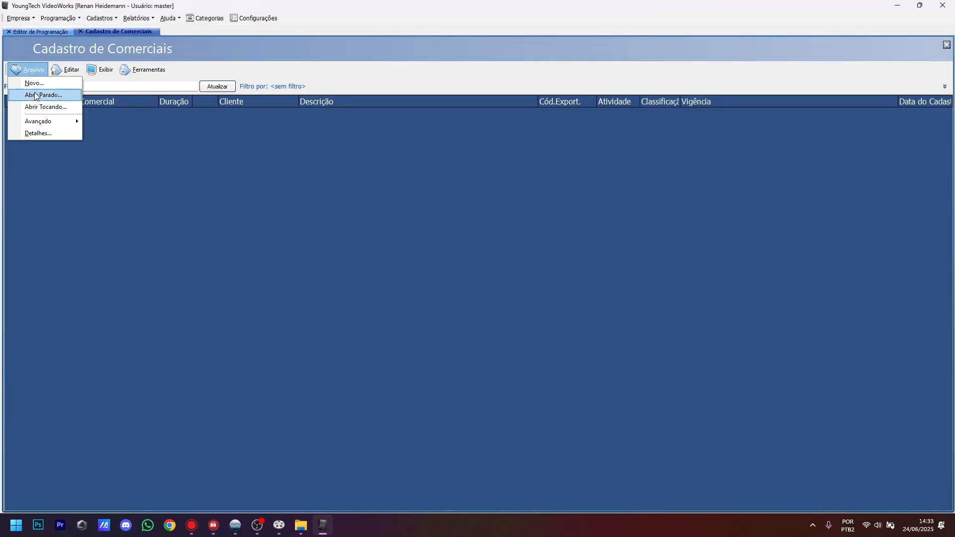
mouse_move(74, 121)
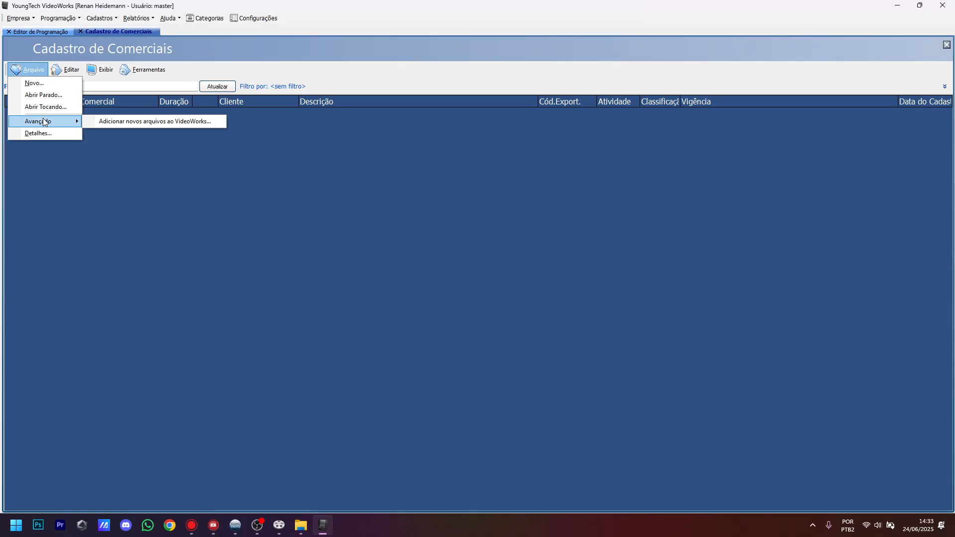
click(175, 122)
click(481, 253)
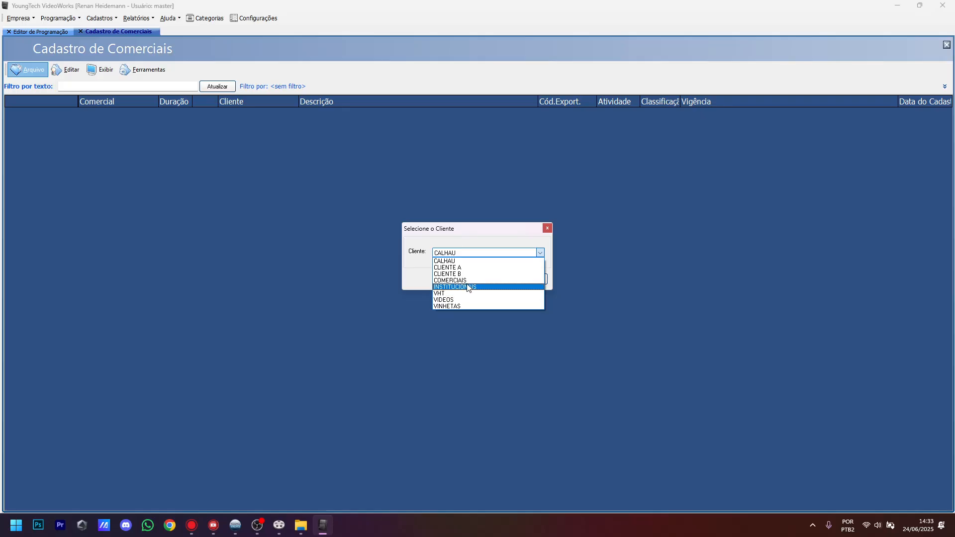
click(465, 252)
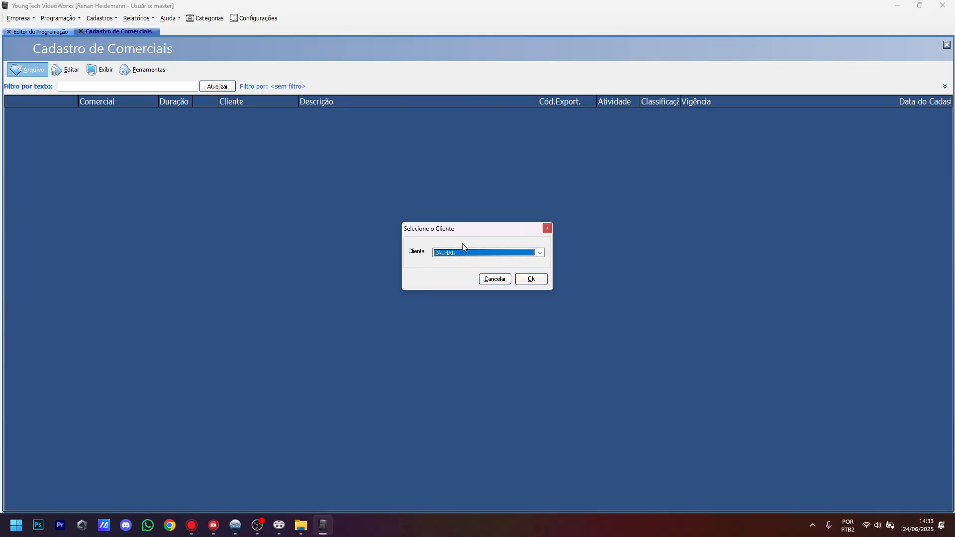
click(482, 278)
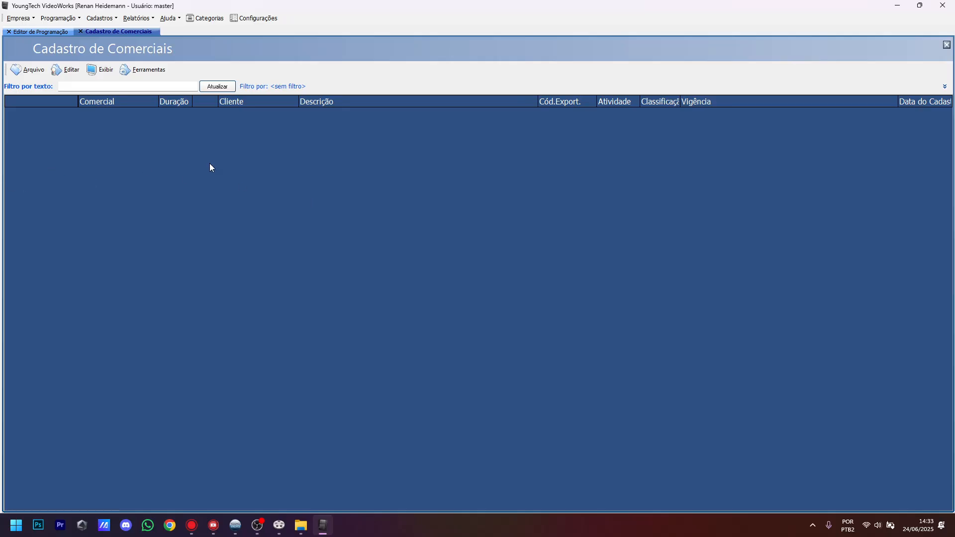
Step: Add a new client named SUPERMERCADO in the commercials registration
click(70, 71)
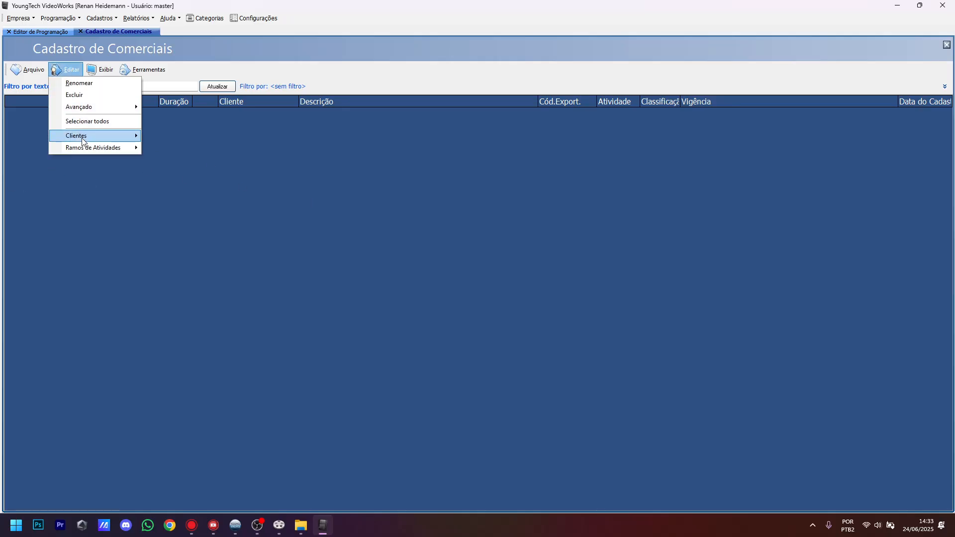
mouse_move(102, 135)
click(162, 135)
text(SUPERMERCADO)
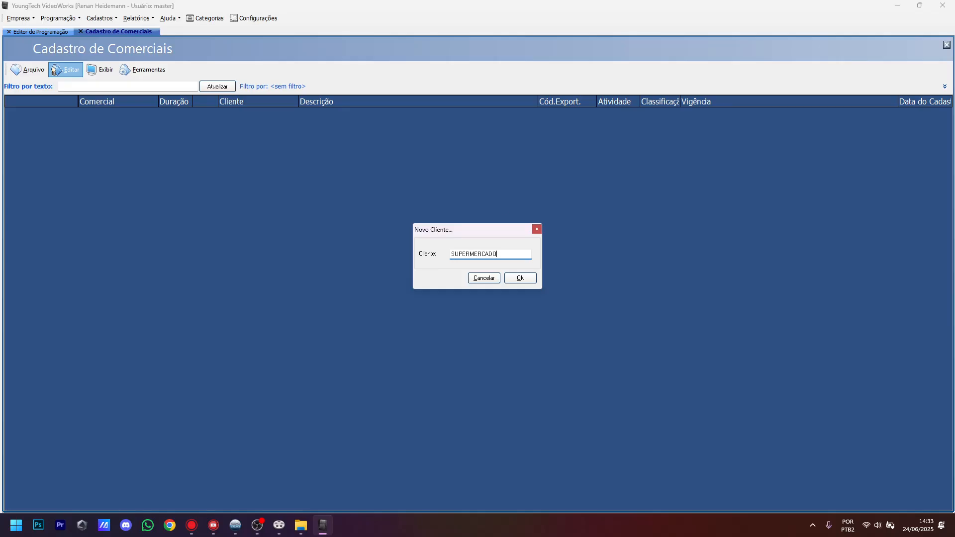
click(520, 274)
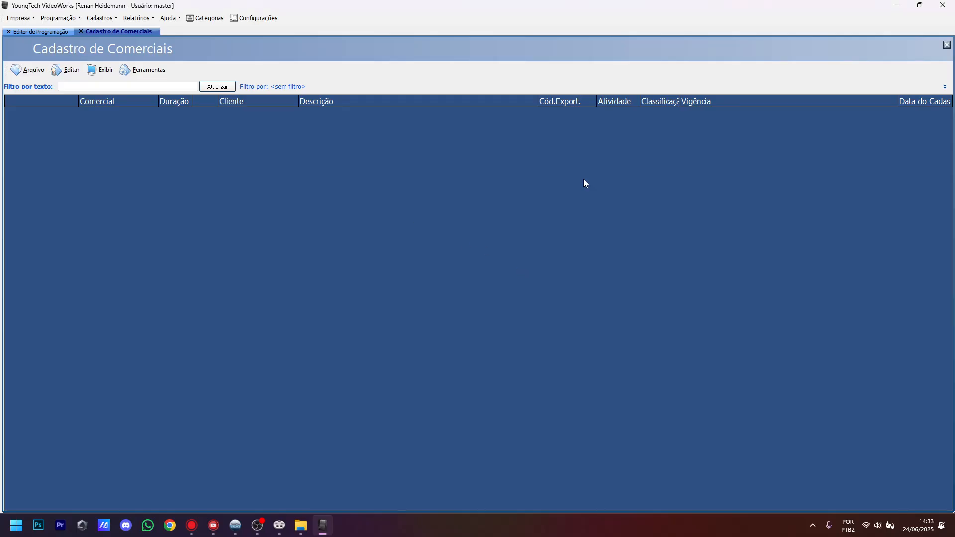
Step: Start the advanced registration of commercial files and choose COMERCIAIS as their client
click(28, 69)
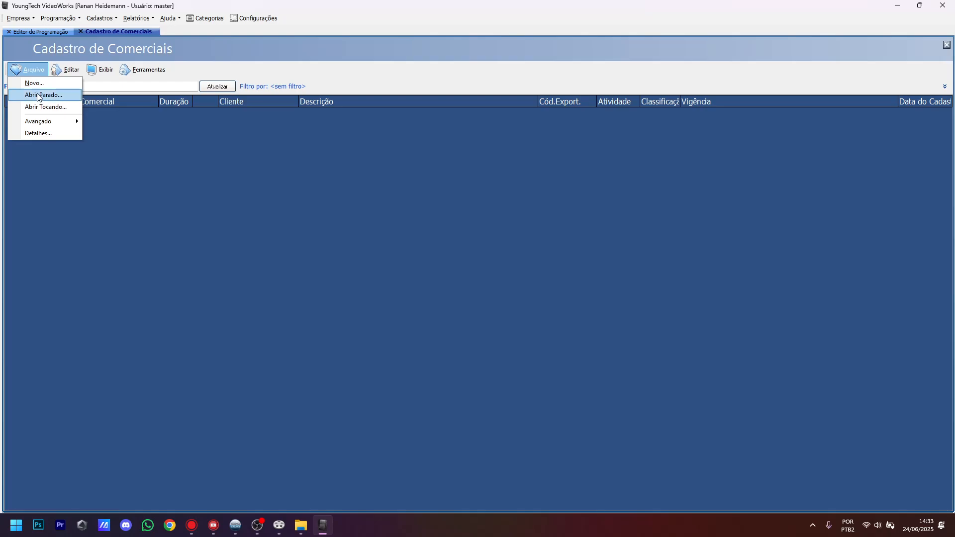
mouse_move(50, 121)
click(127, 122)
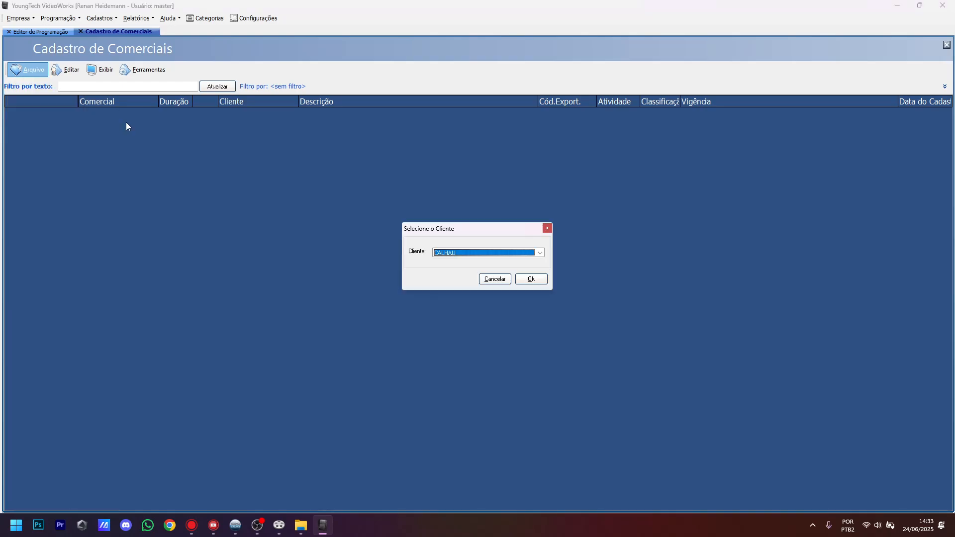
click(540, 253)
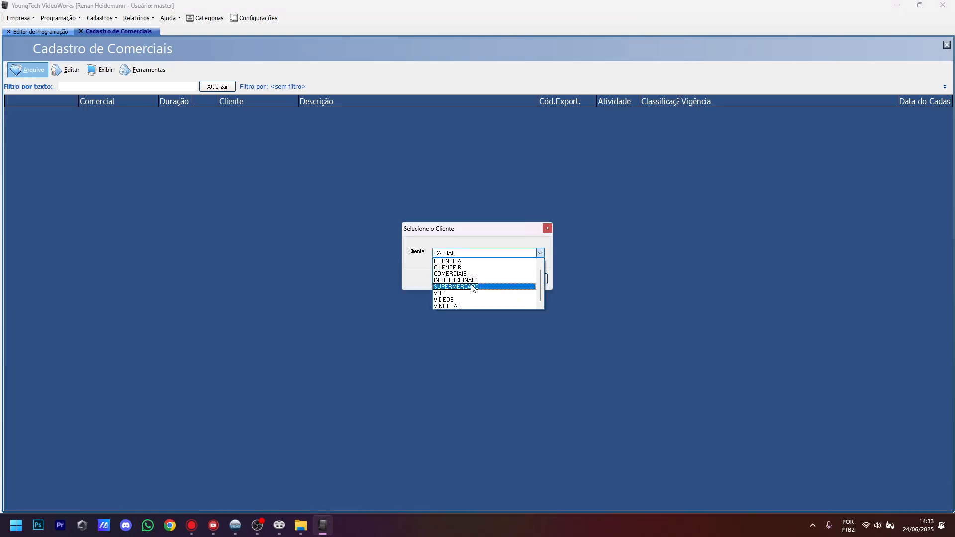
scroll(472, 289, up, 2)
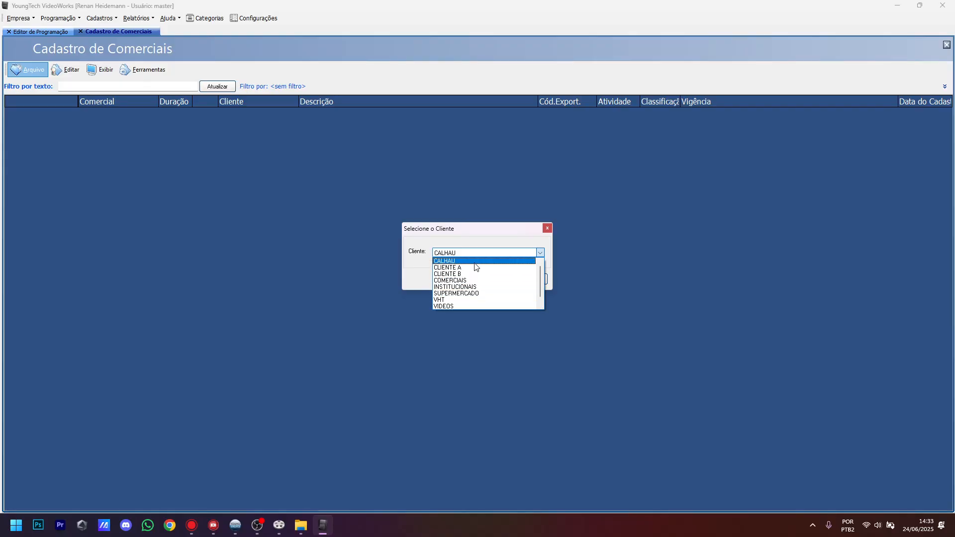
click(482, 280)
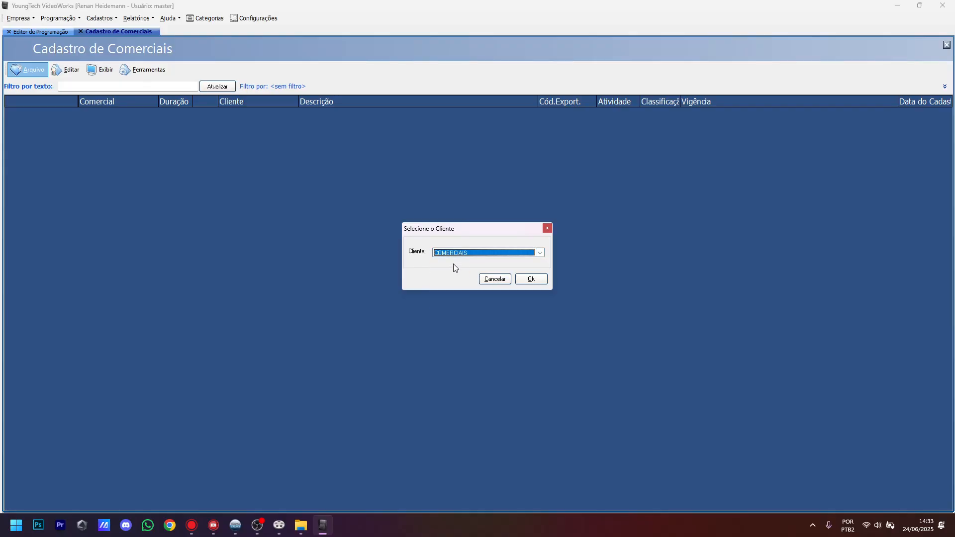
click(531, 278)
Step: Register both MXF files from C:\CentralVideo\Comerciais, BYTEDANCE TIKTOK and CH BEACH TENNIS, and refresh the commercials list
drag(543, 302, 526, 259)
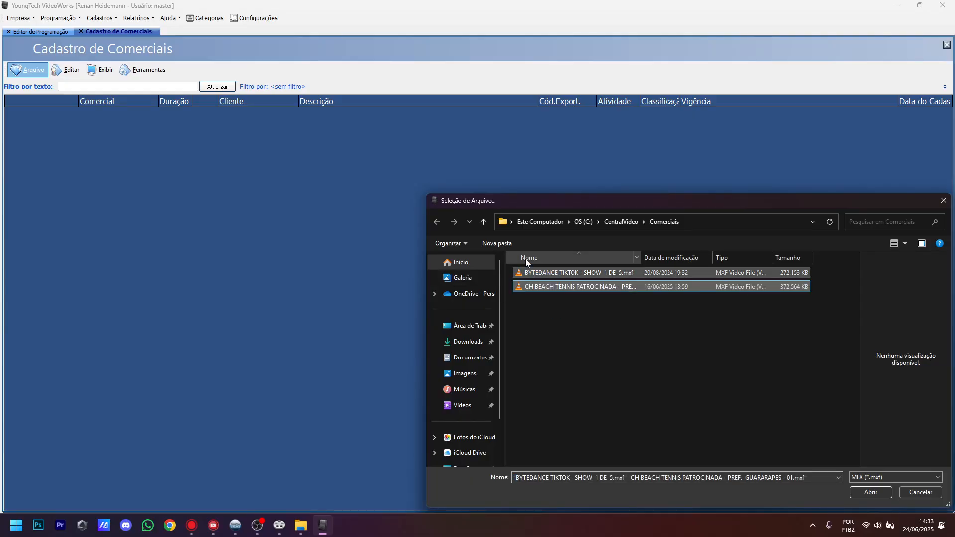
click(870, 493)
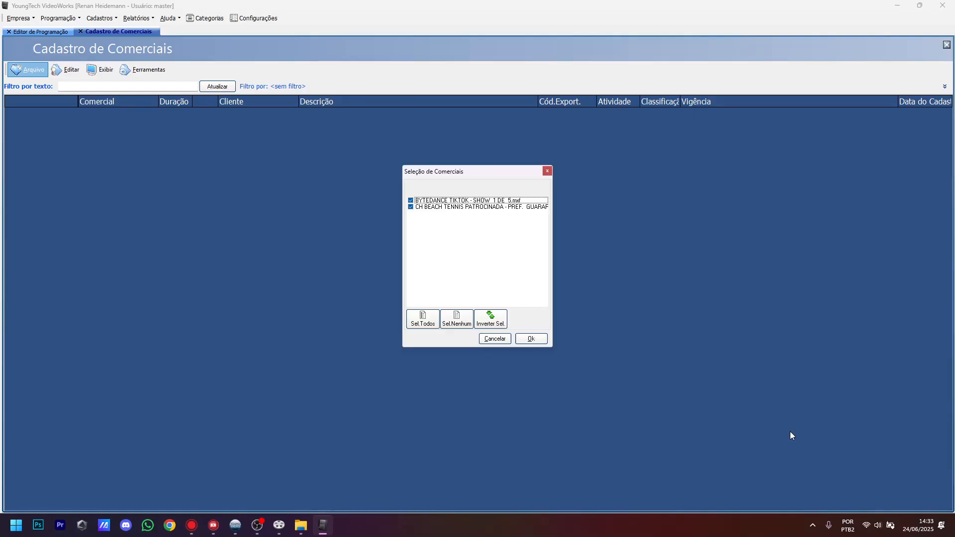
click(531, 339)
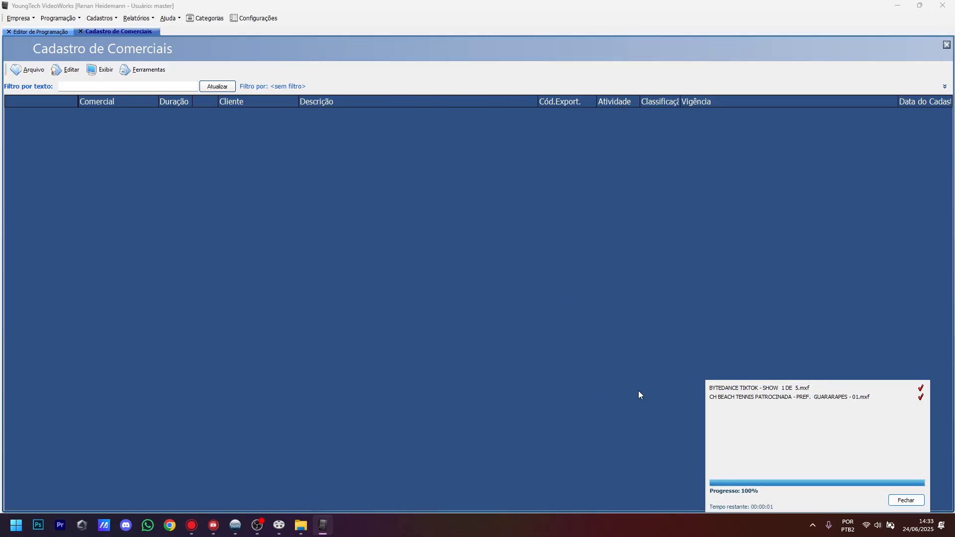
click(896, 501)
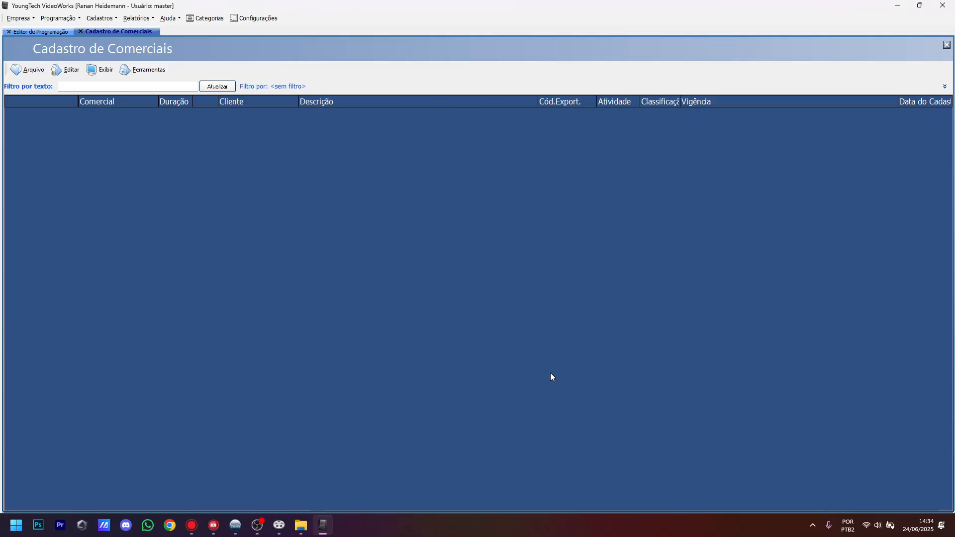
click(215, 86)
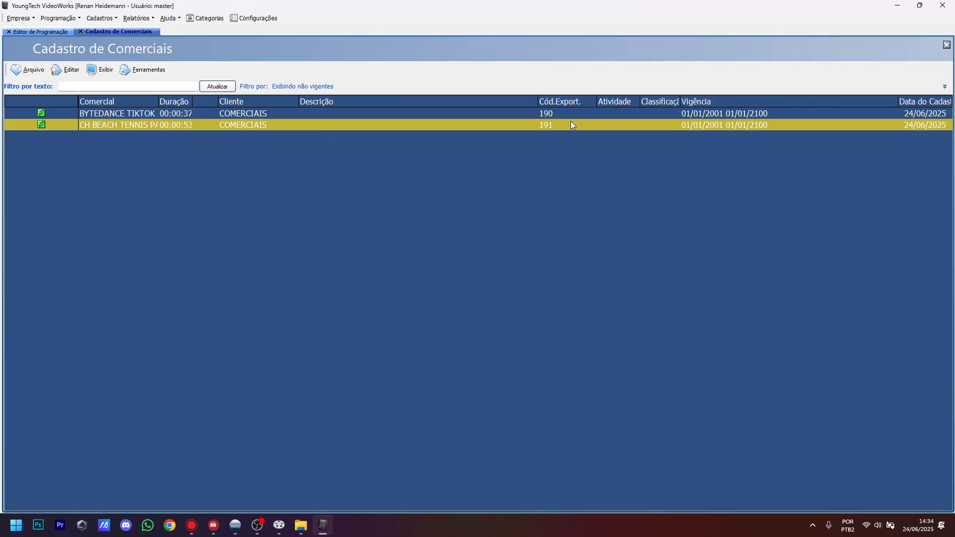
Step: Sort the commercials by export code and open the details of the CH BEACH TENNIS commercial
click(561, 104)
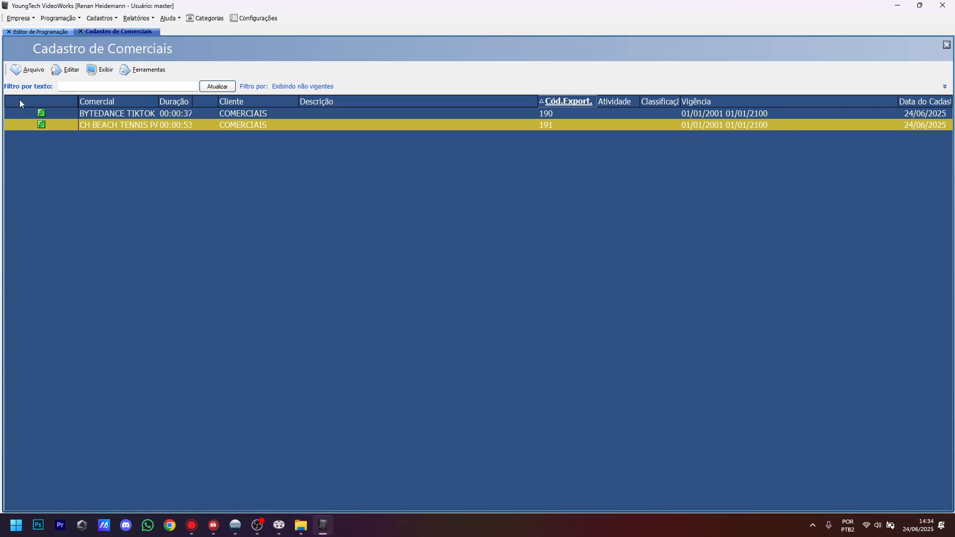
click(96, 114)
click(102, 128)
click(29, 70)
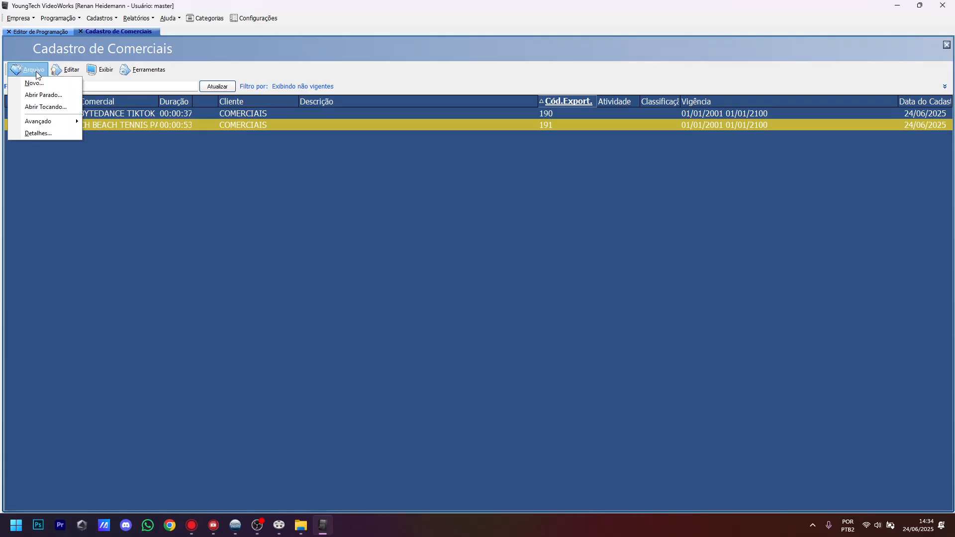
click(40, 134)
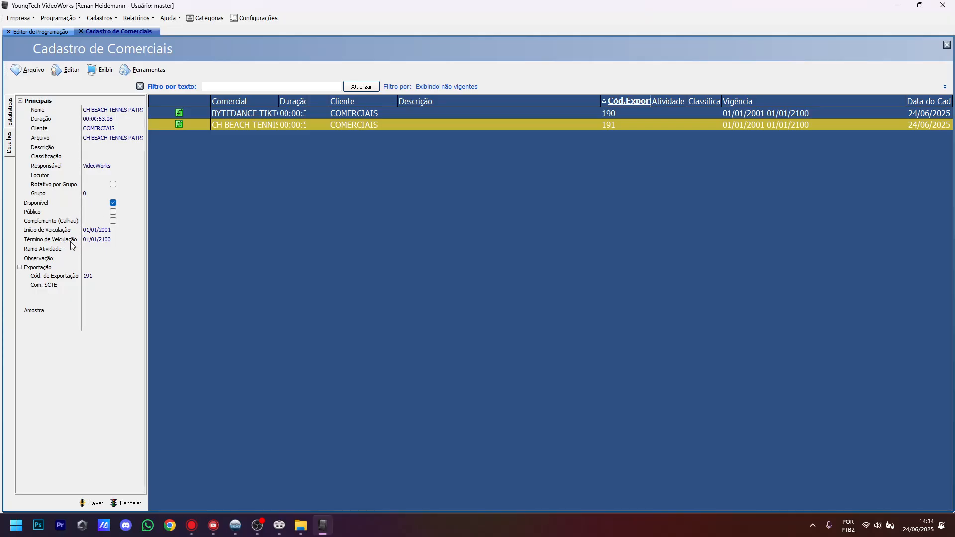
Step: Set the CH BEACH TENNIS commercial's broadcast start date, Início de Veiculação, to 17/06/2025
click(118, 229)
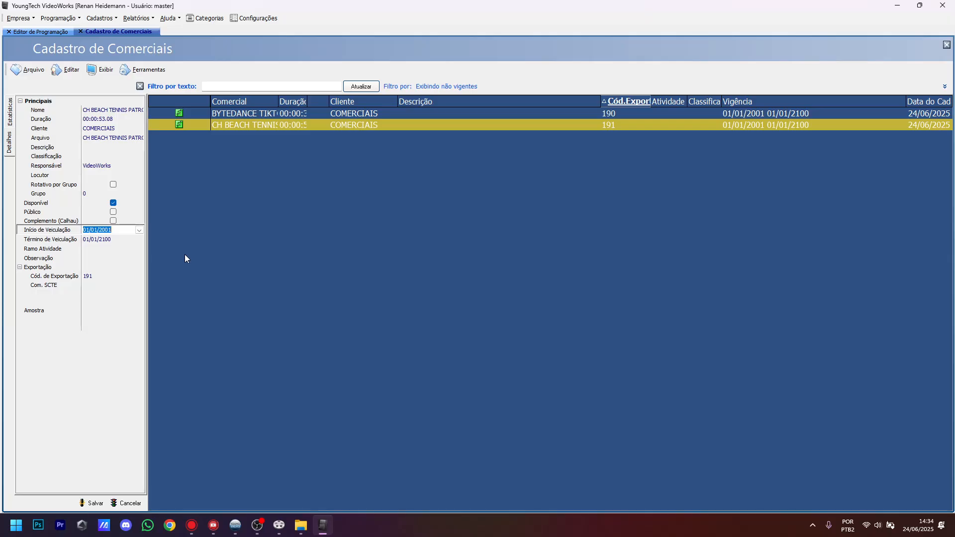
click(139, 230)
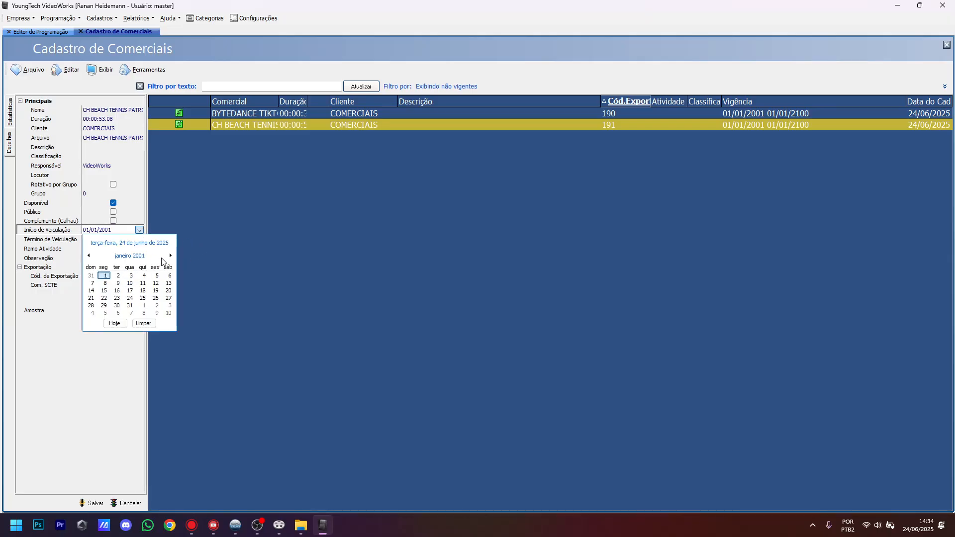
click(135, 256)
click(131, 256)
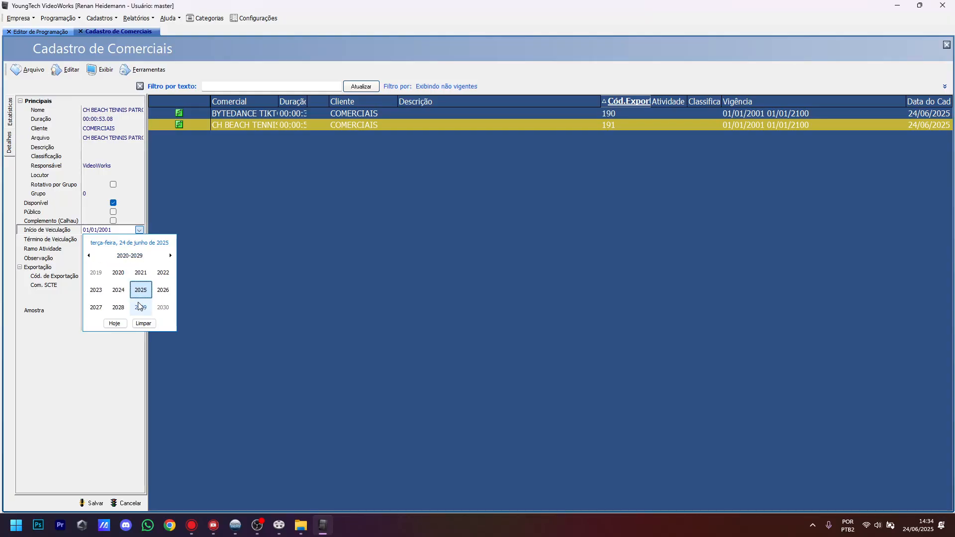
click(141, 290)
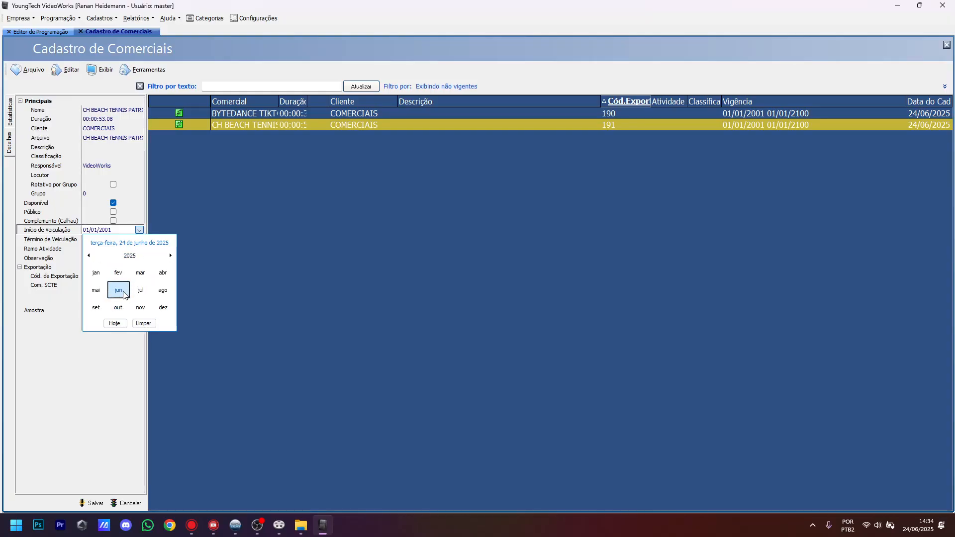
click(118, 290)
click(119, 299)
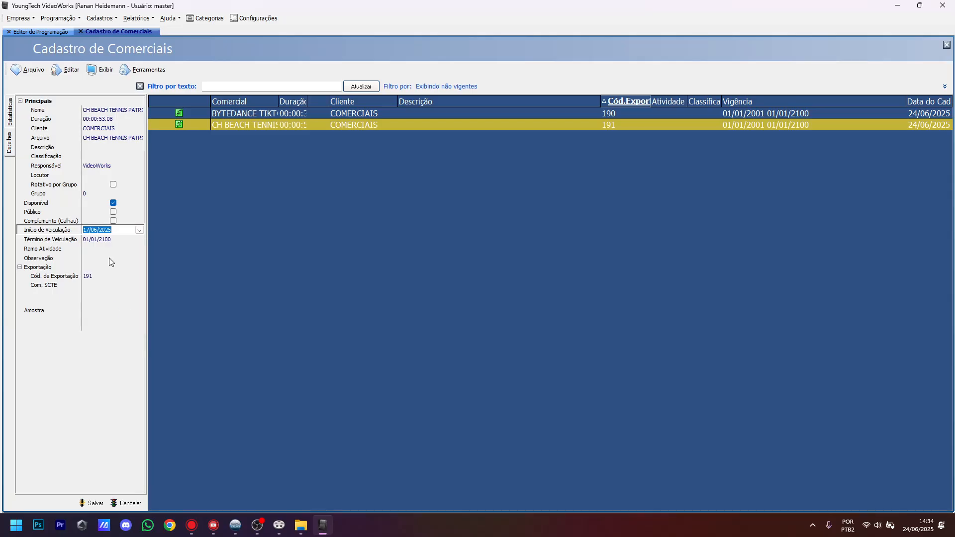
Step: Set the CH BEACH TENNIS commercial's broadcast end date, Término de Veiculação, to 30/06/2025
click(106, 240)
click(140, 239)
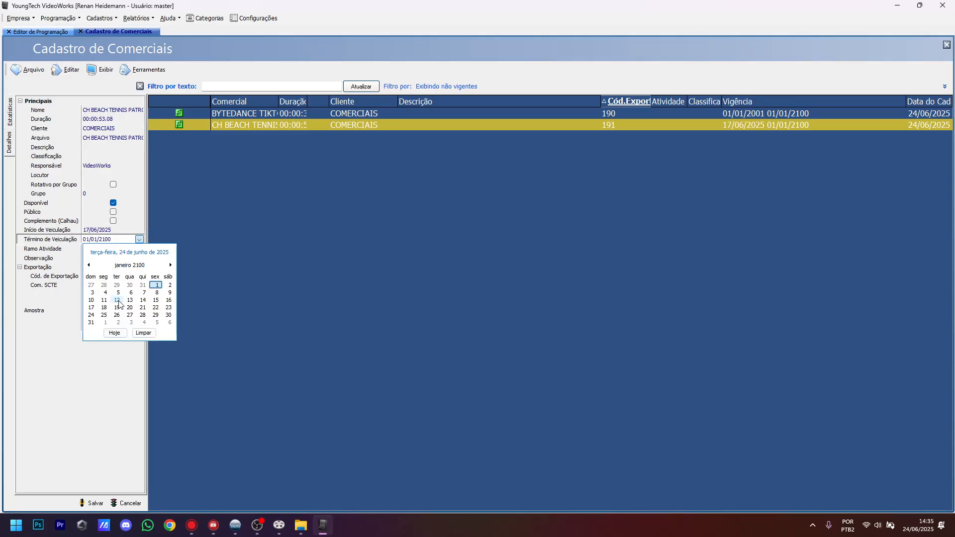
click(129, 266)
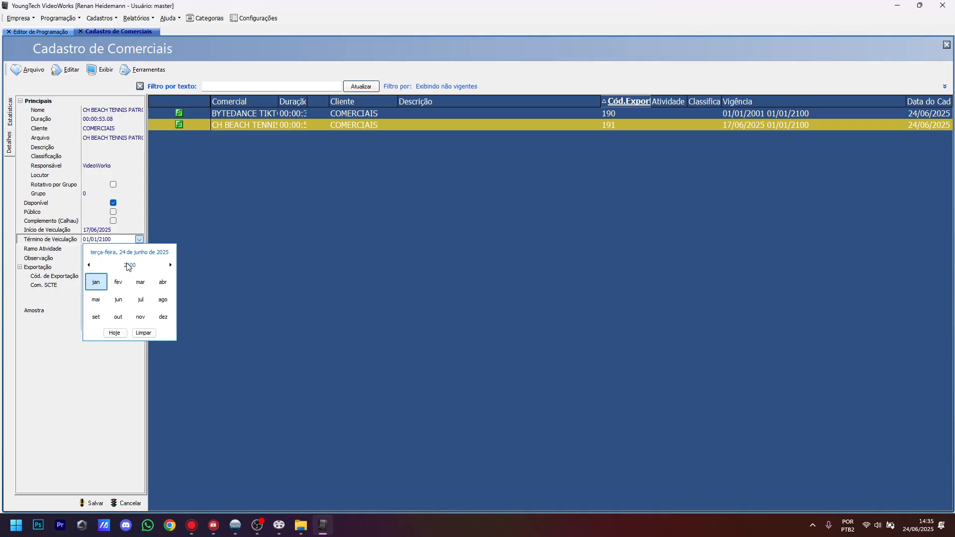
click(129, 266)
click(88, 265)
click(88, 265)
click(88, 265)
click(88, 265)
click(89, 265)
click(88, 265)
click(89, 265)
click(88, 265)
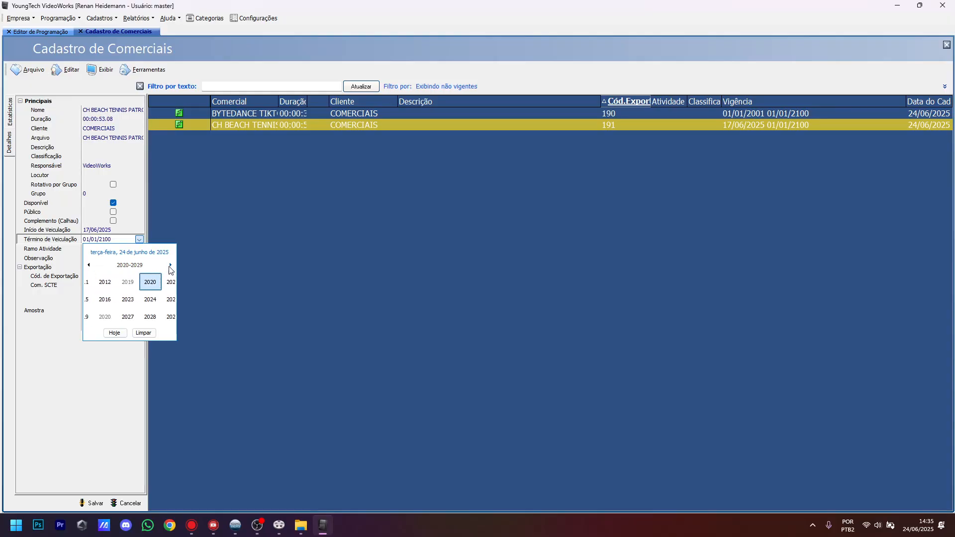
click(141, 300)
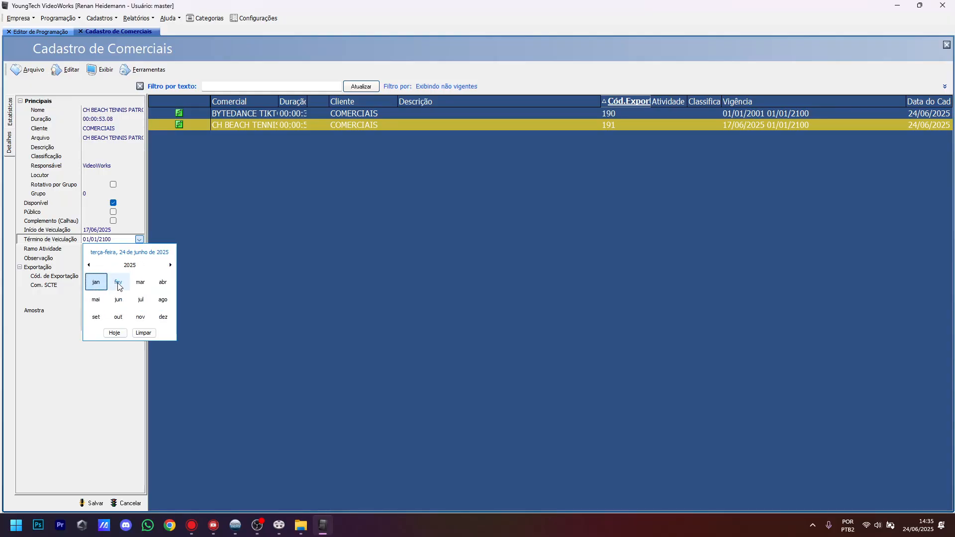
click(118, 300)
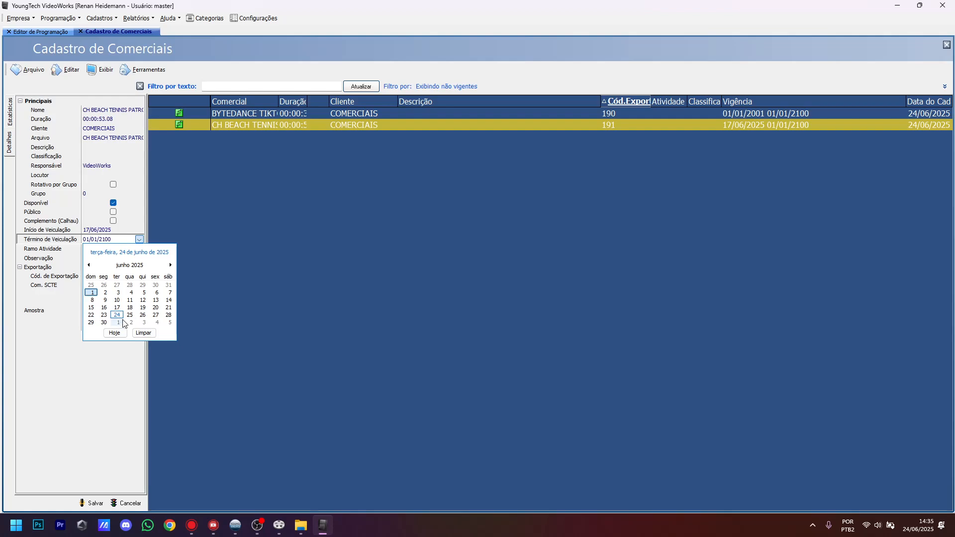
click(104, 322)
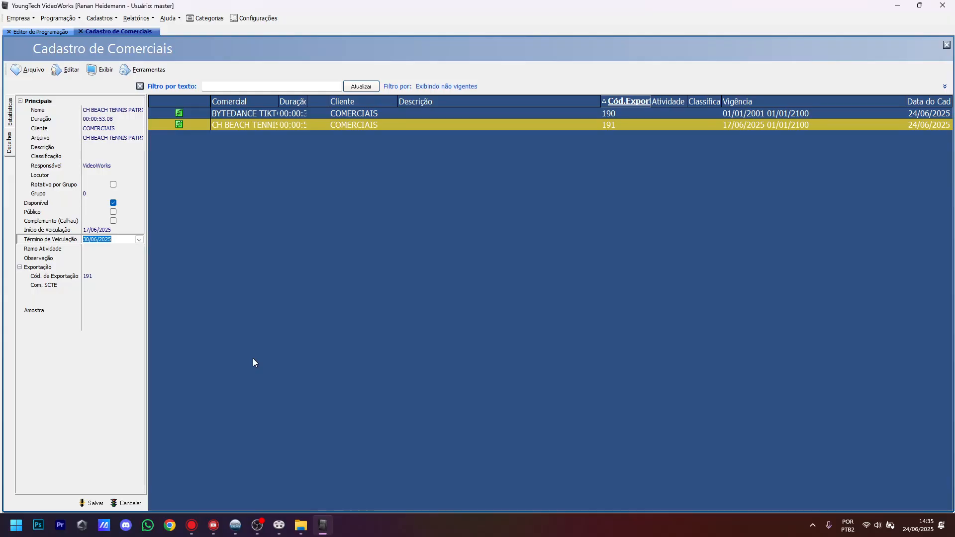
key(Return)
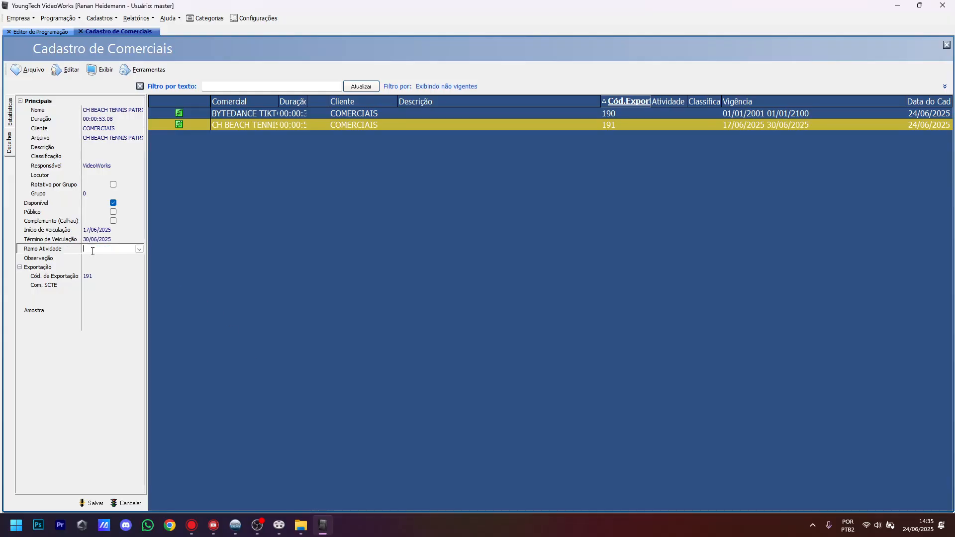
Step: Set the CH BEACH TENNIS commercial's business activity, Ramo Atividade, to Supermercado and save the details
click(123, 240)
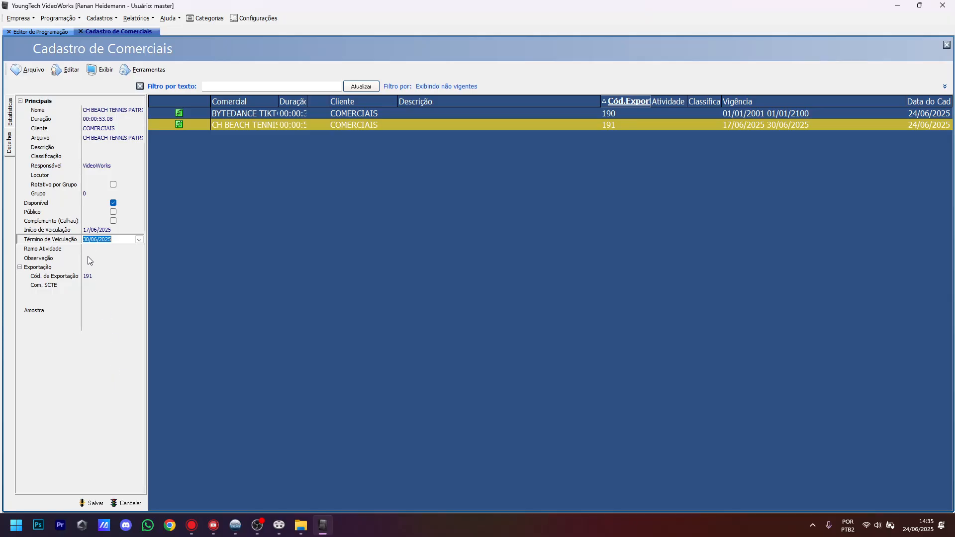
click(102, 251)
click(101, 249)
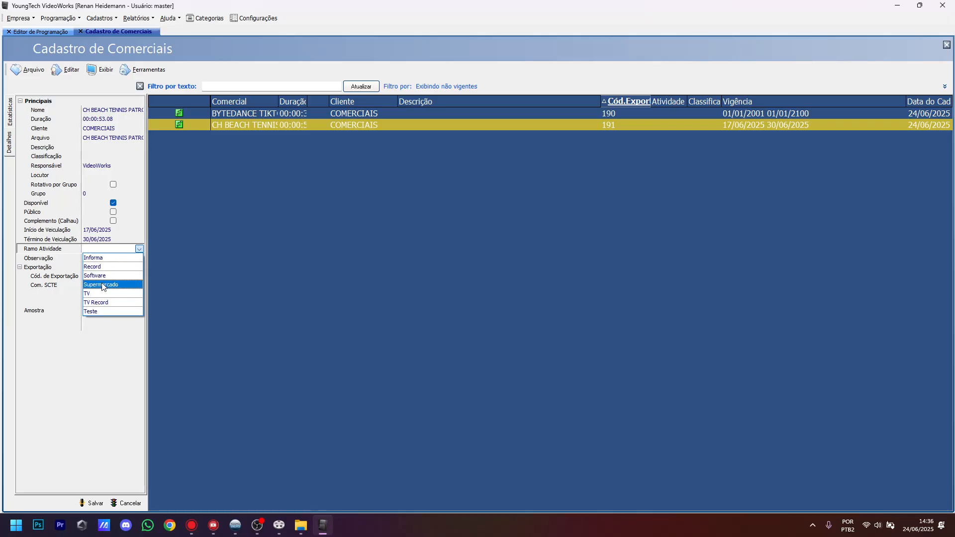
click(106, 342)
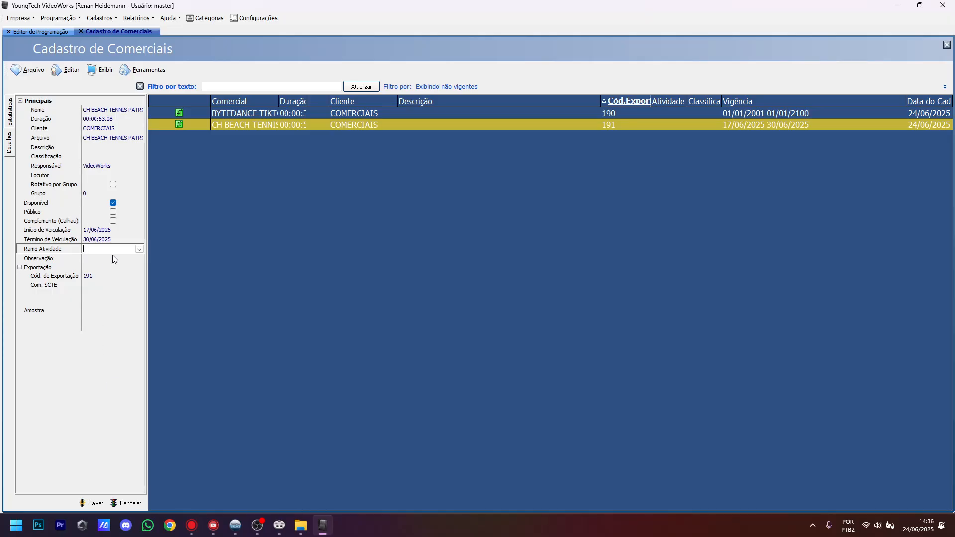
click(139, 250)
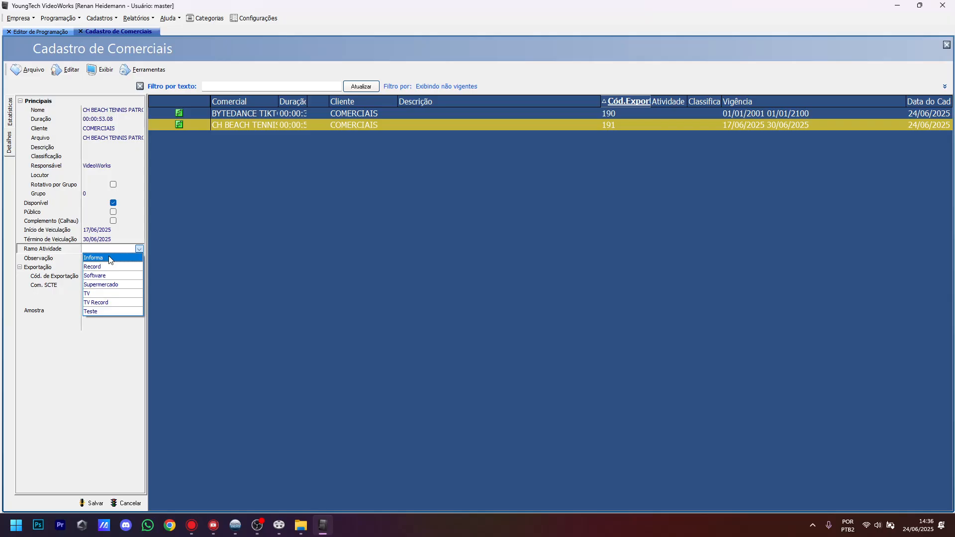
click(110, 280)
click(140, 249)
click(100, 275)
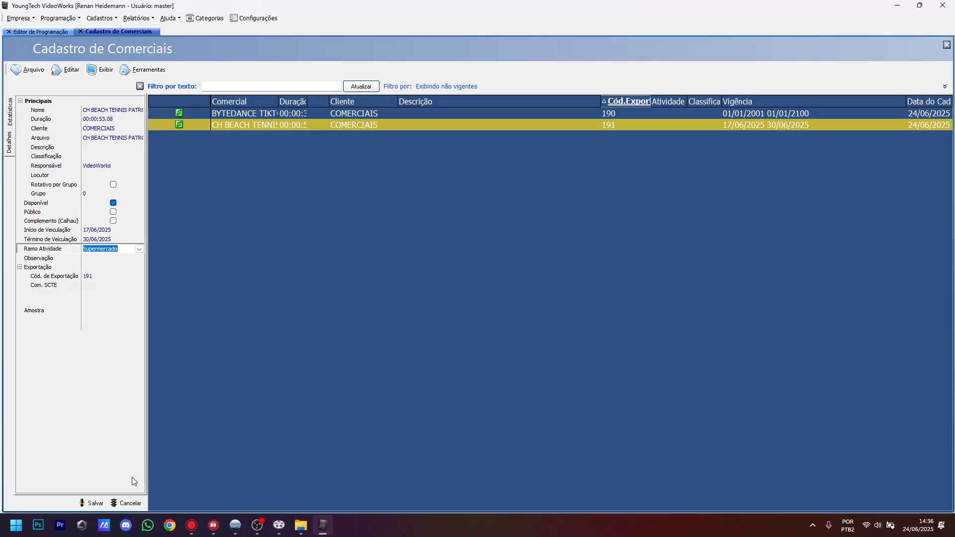
click(101, 504)
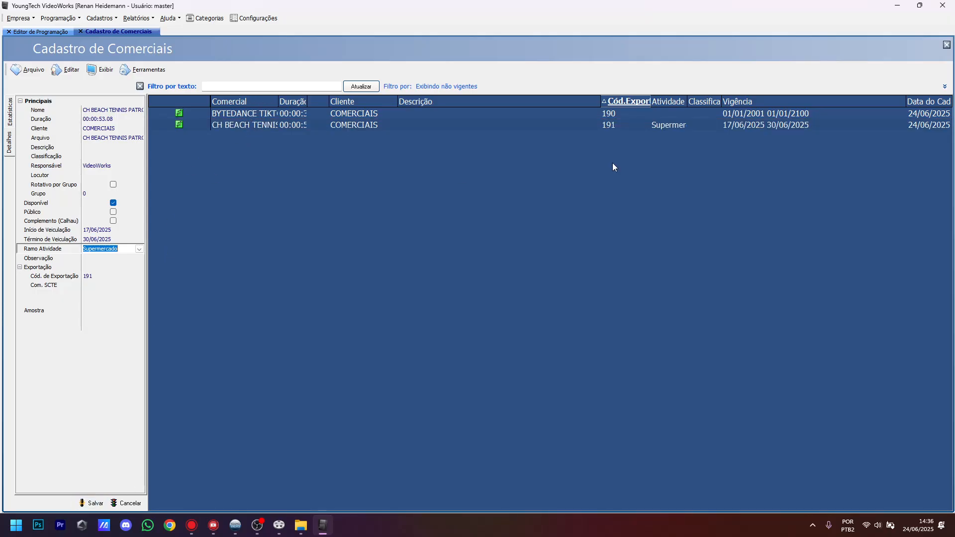
Step: Assign the Supermercado business activity to the BYTEDANCE TIKTOK commercial and save it
click(245, 116)
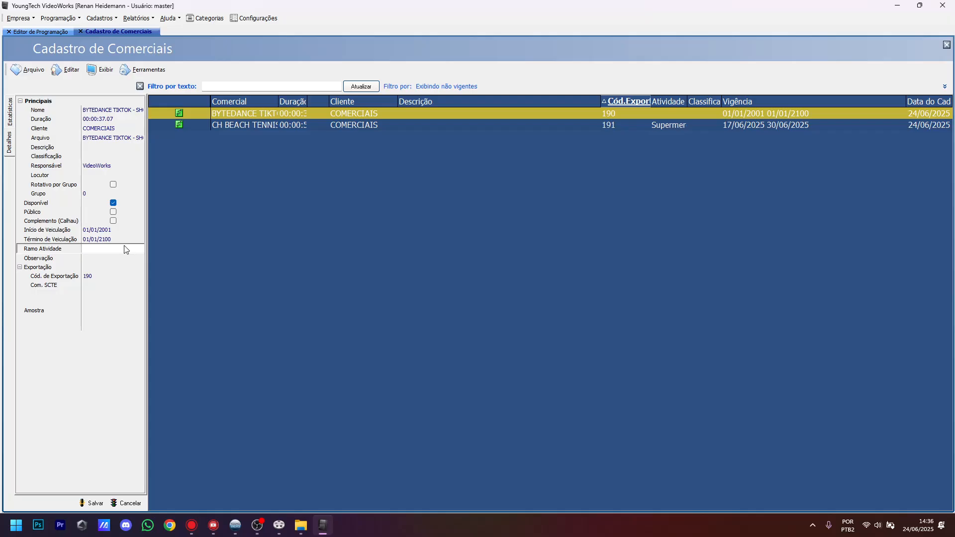
click(139, 248)
click(99, 279)
click(91, 506)
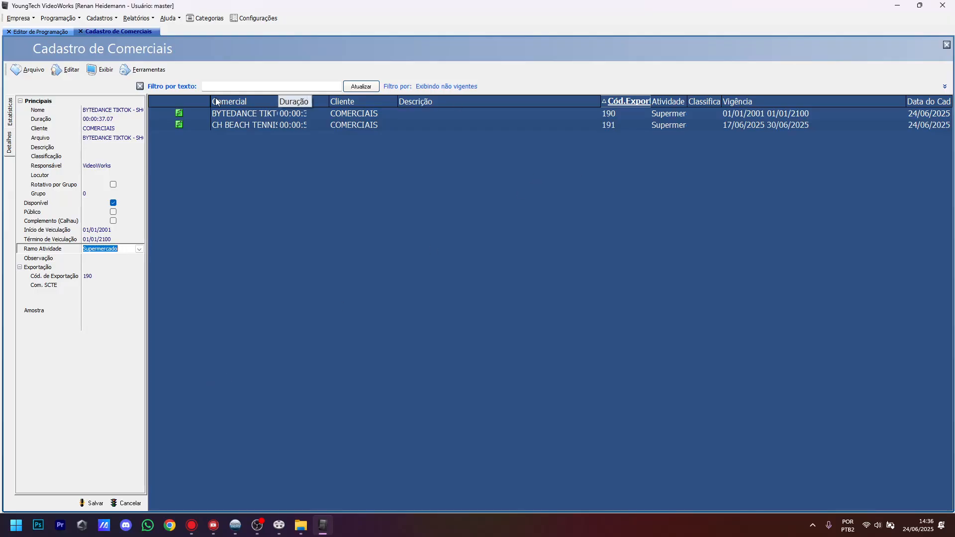
Step: Set the CH BEACH TENNIS commercial's export code, Cód. de Exportação, to 250 and save it
click(215, 126)
click(96, 276)
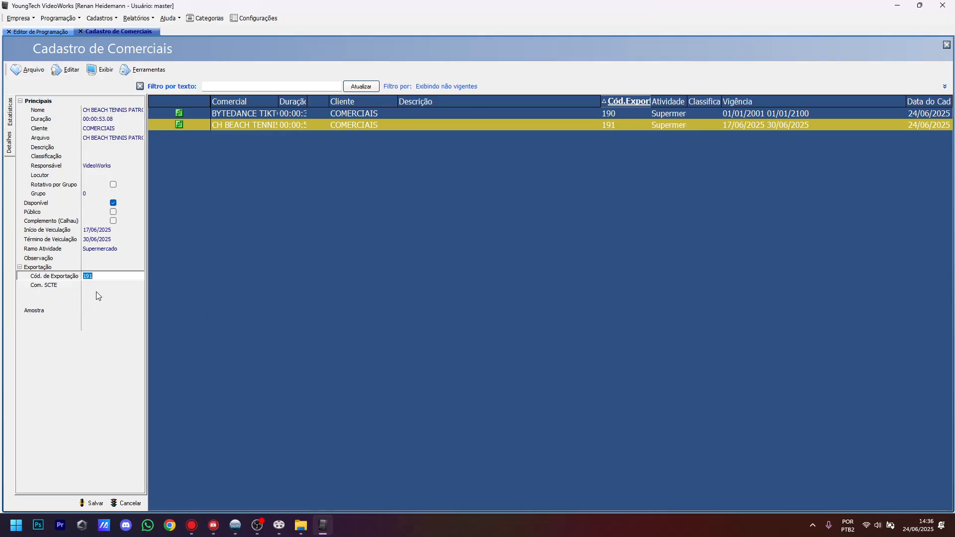
text(250)
click(89, 504)
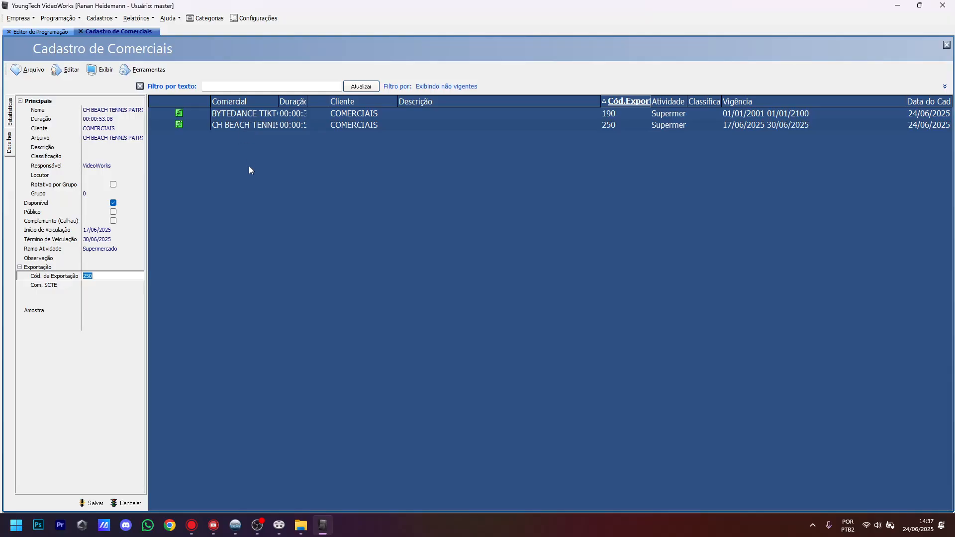
Step: Switch to File Explorer and copy Filme - B01.mp4 and Filme - B02.mp4 from the Vídeos folder on drive D
click(301, 526)
click(12, 29)
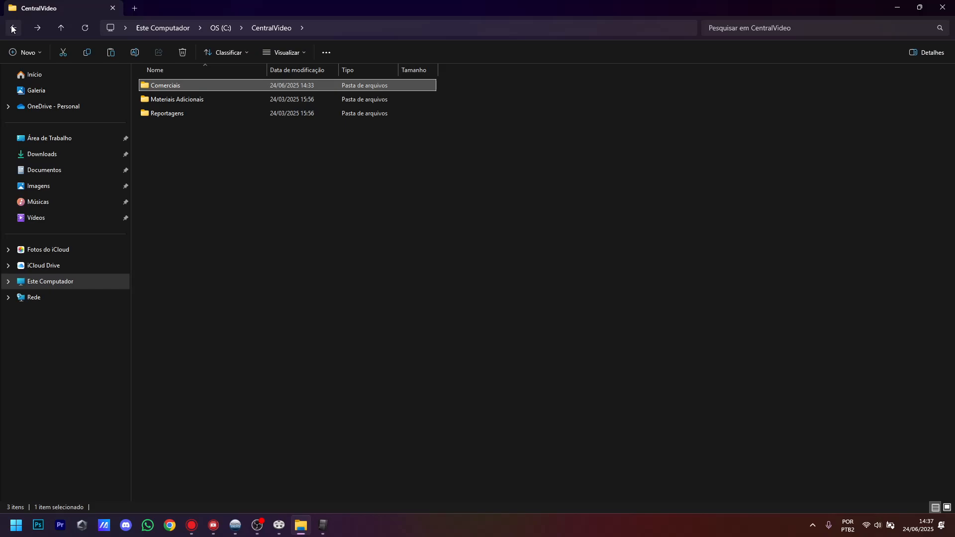
click(10, 30)
click(10, 30)
click(11, 30)
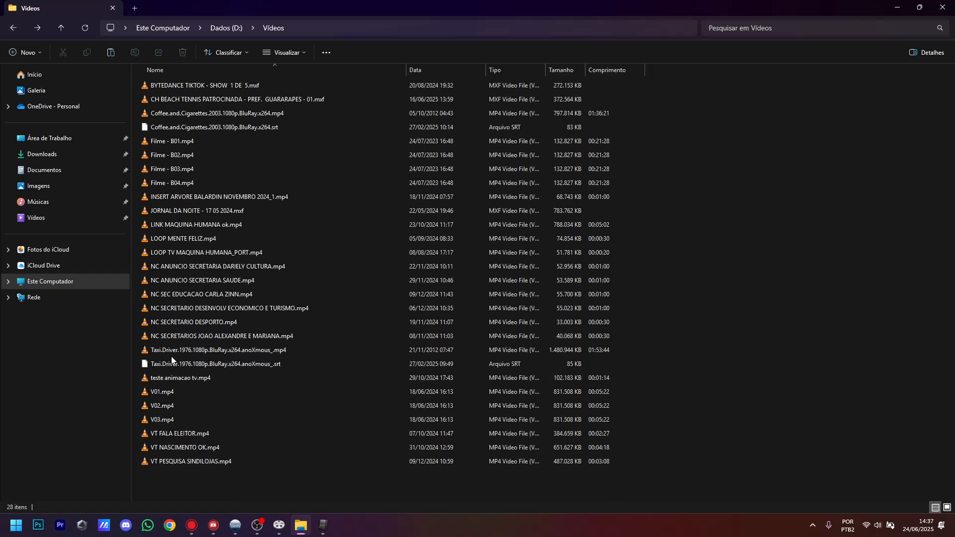
click(163, 142)
shift+click(163, 156)
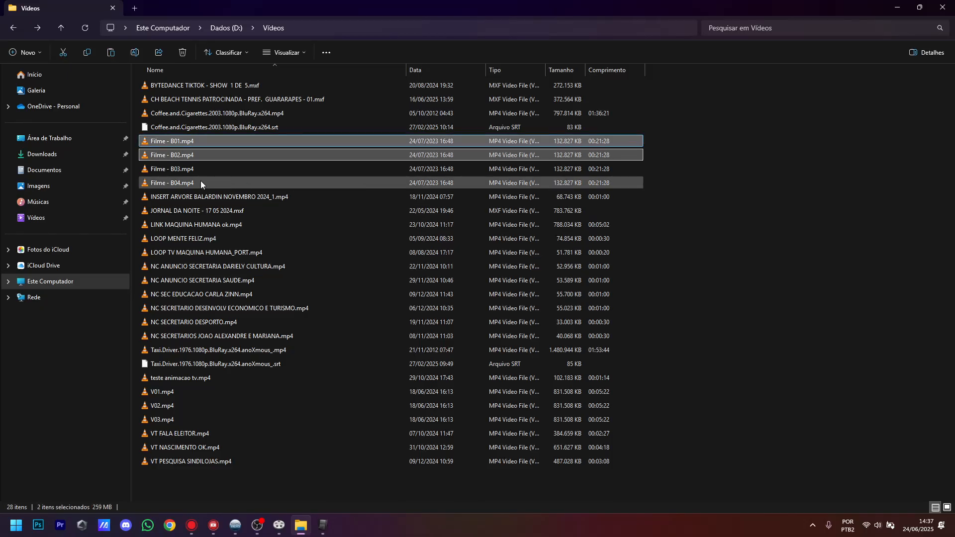
Step: Paste the two Filme clips into C:\CentralVideo\Materiais Adicionais\Diversos
click(76, 283)
double_click(186, 92)
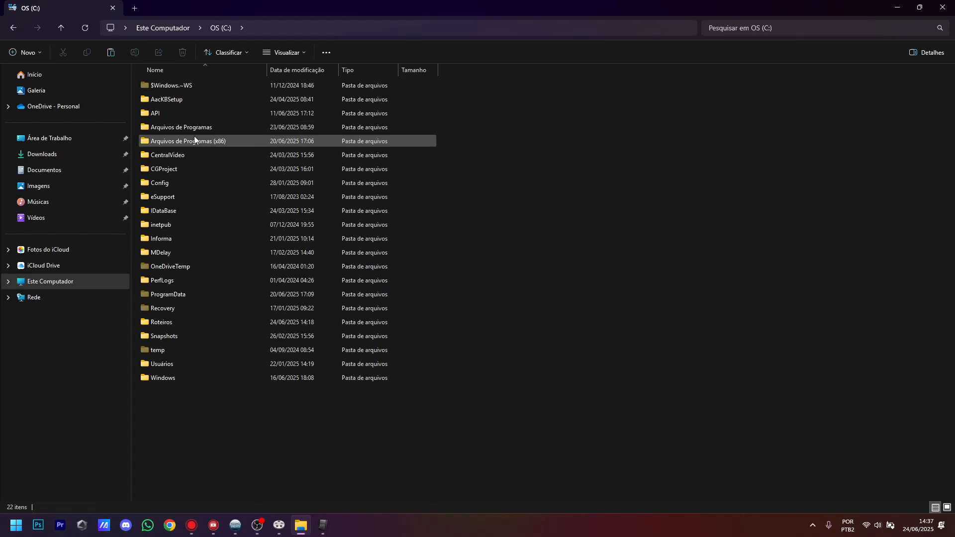
double_click(177, 157)
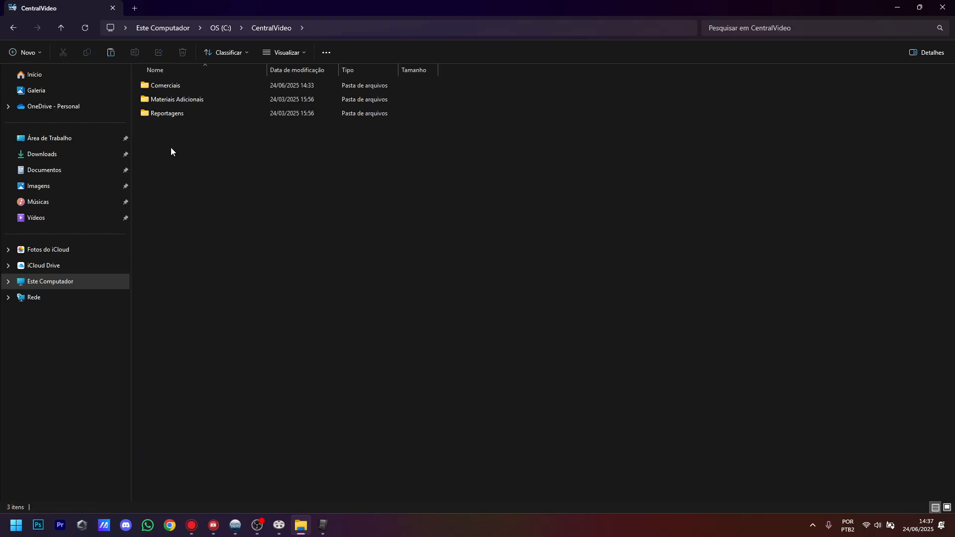
double_click(165, 100)
double_click(162, 86)
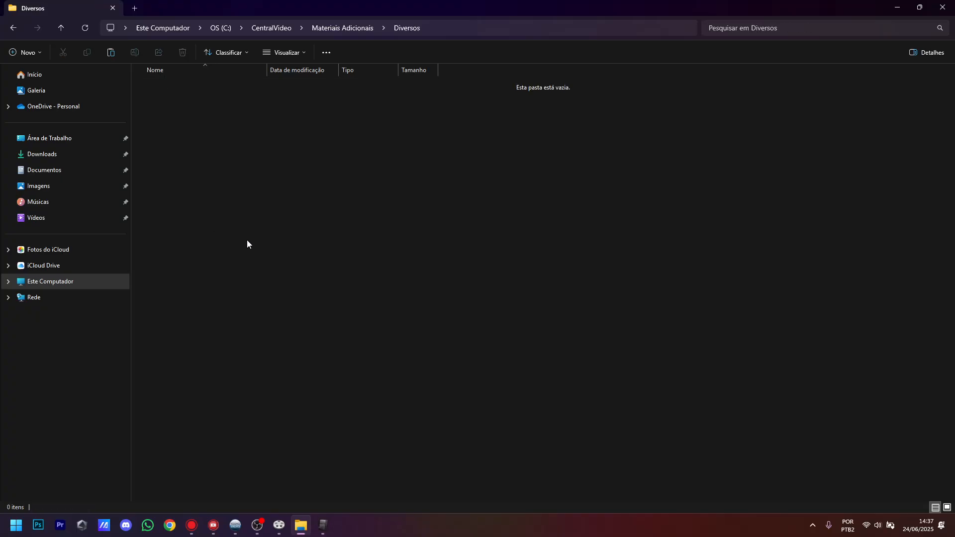
key(ctrl+v)
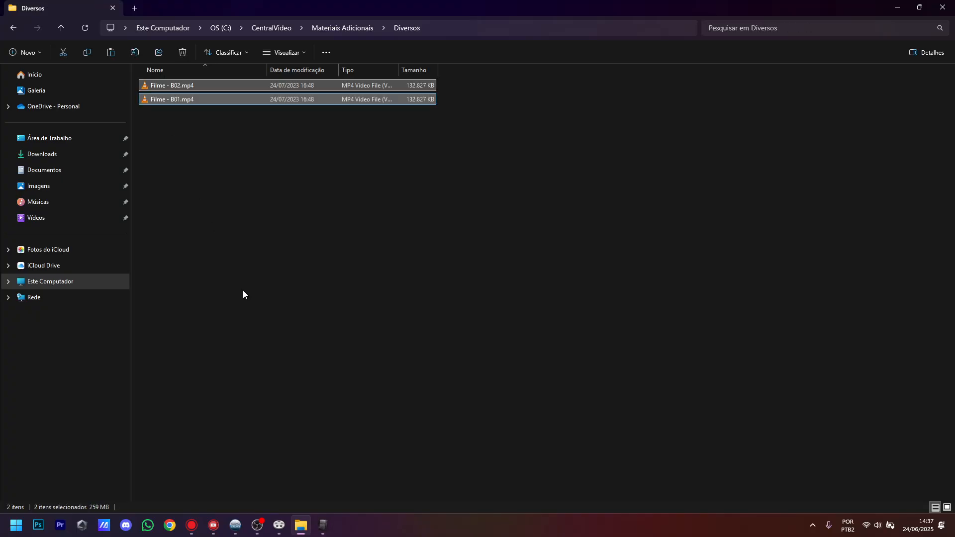
click(242, 292)
Step: Switch back to VideoWorks and open the additional materials register, Cadastro de Materiais Adicionais
click(323, 525)
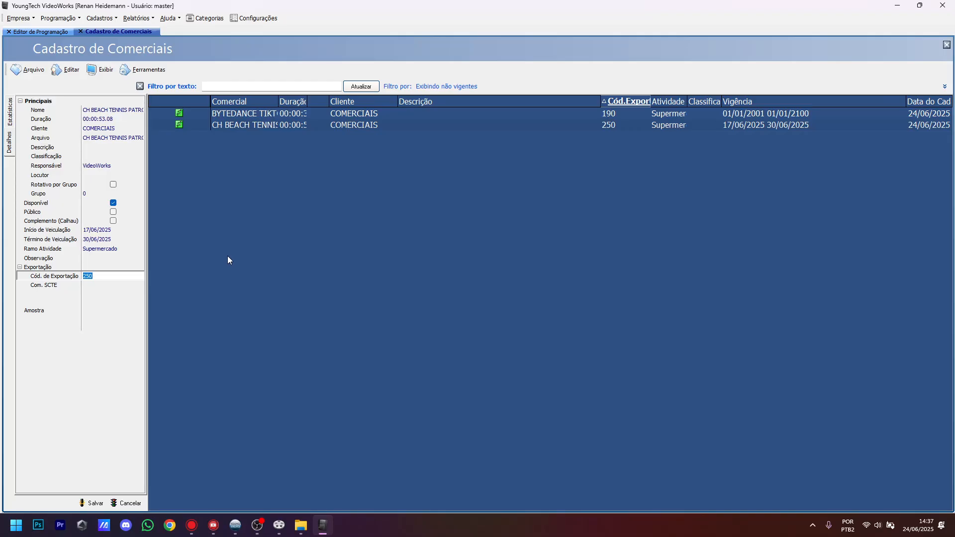
click(101, 18)
click(144, 29)
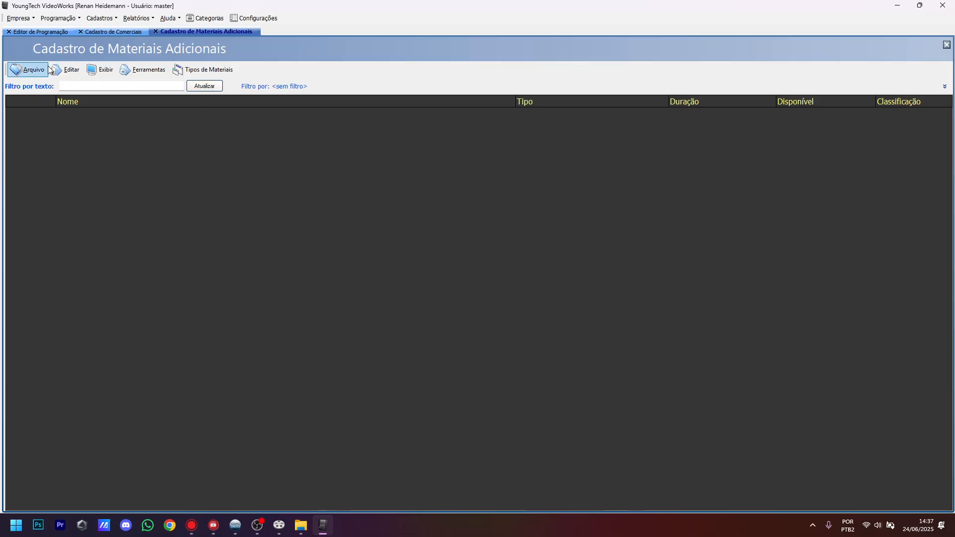
Step: Start adding new files to VideoWorks, browsing to the Diversos folder and filtering for MP4 files
click(29, 69)
mouse_move(35, 100)
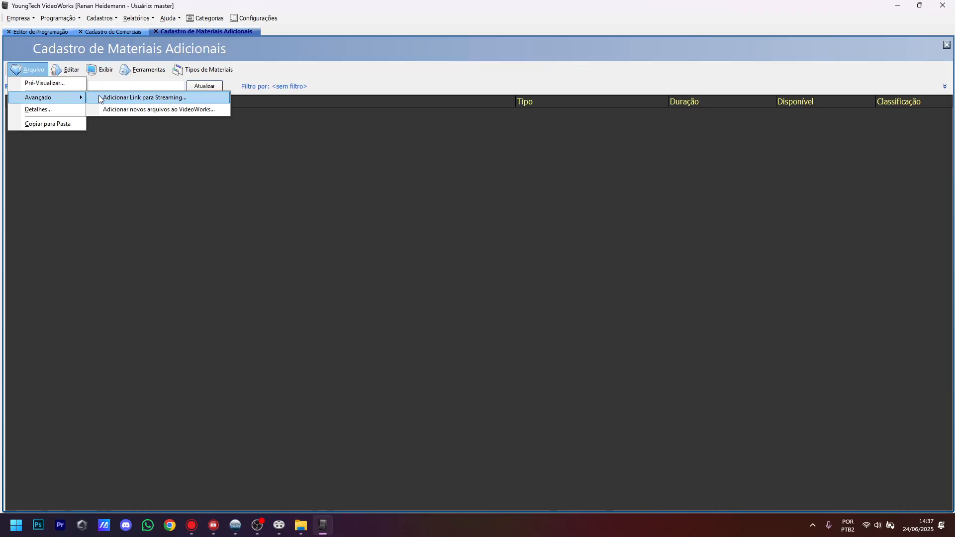
click(129, 110)
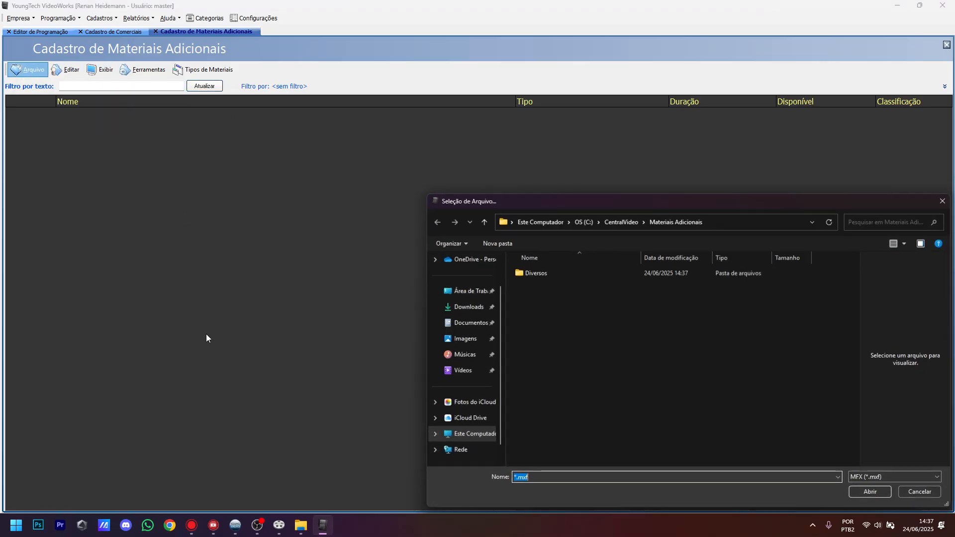
double_click(544, 272)
click(874, 479)
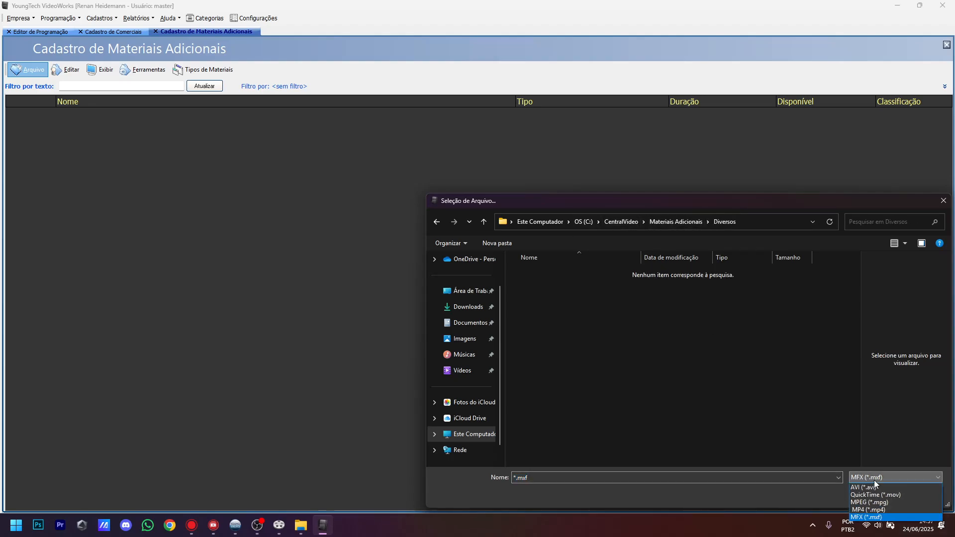
click(879, 503)
click(879, 478)
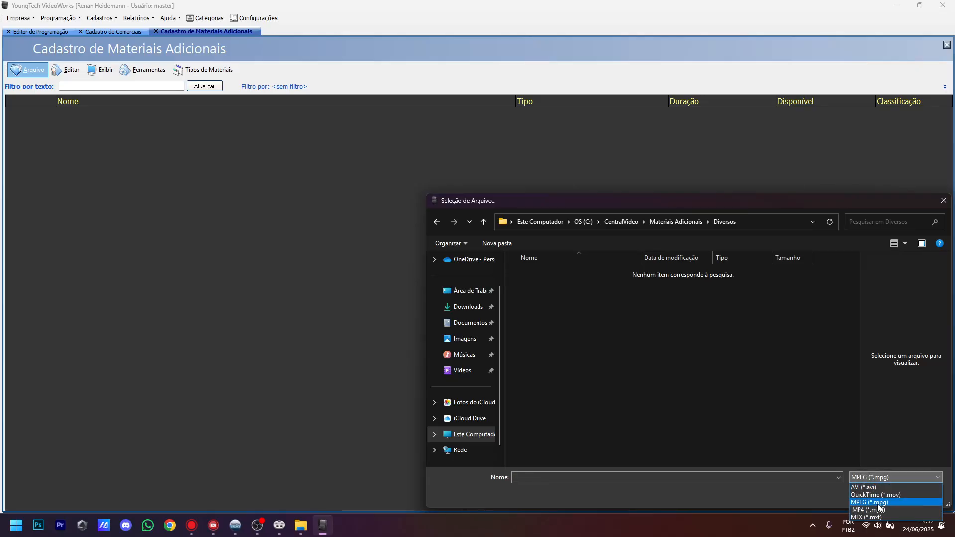
click(879, 510)
Step: Add Filme - B01.mp4 and Filme - B02.mp4 as additional materials and refresh the list
click(534, 276)
shift+click(542, 287)
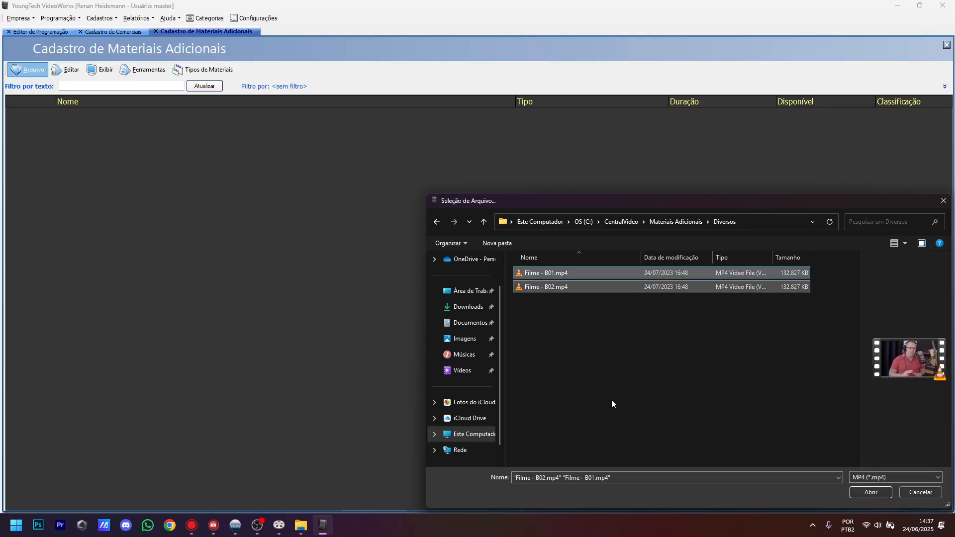
click(879, 491)
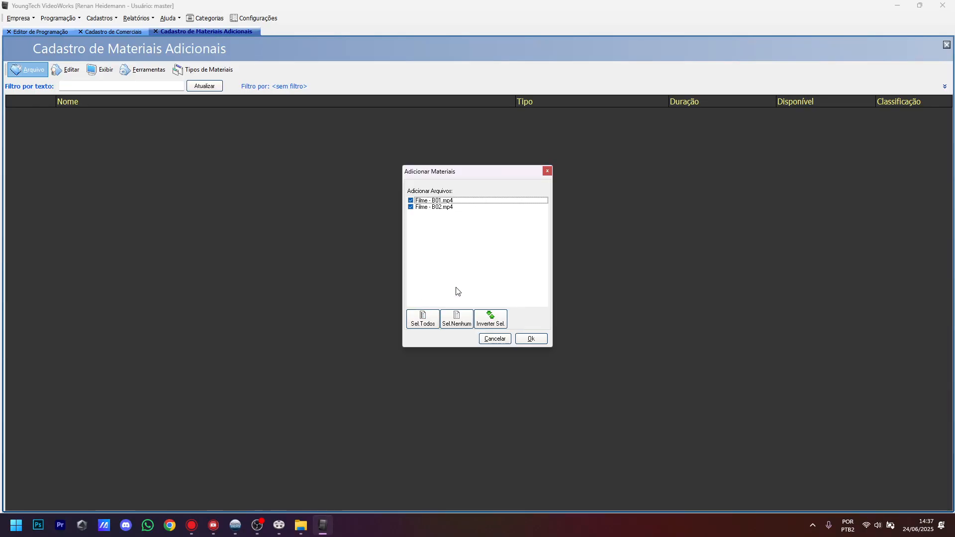
click(531, 339)
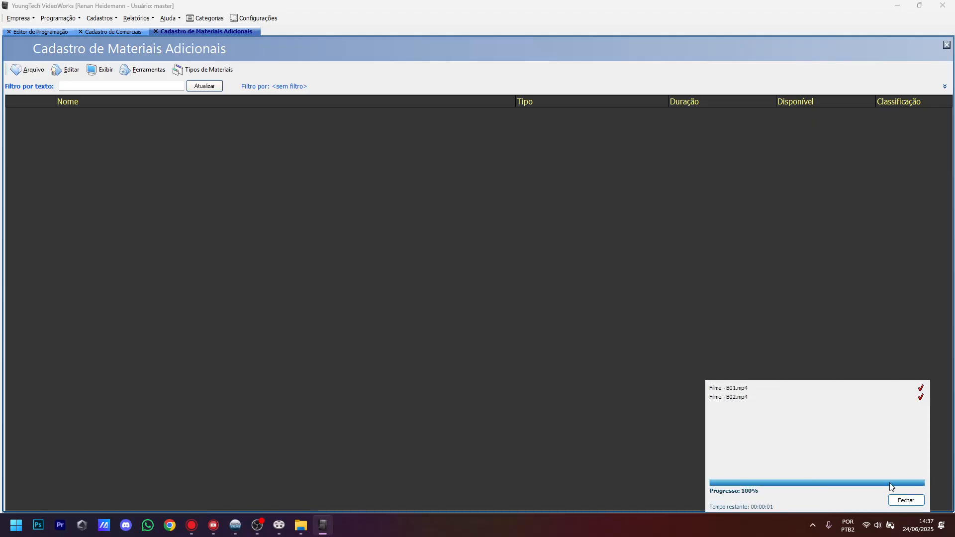
click(893, 501)
click(205, 86)
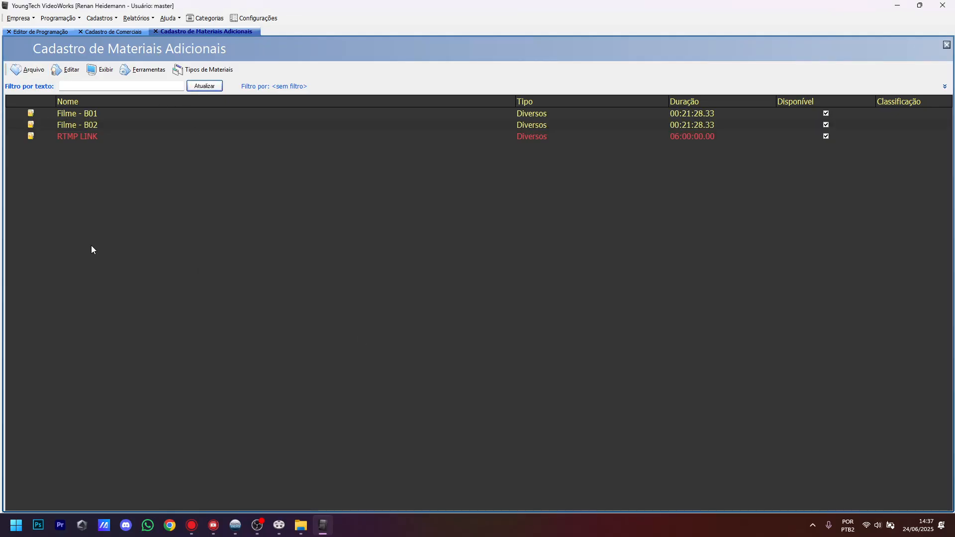
Step: Create a new material type named PROGRAMA DA TARDE
click(97, 125)
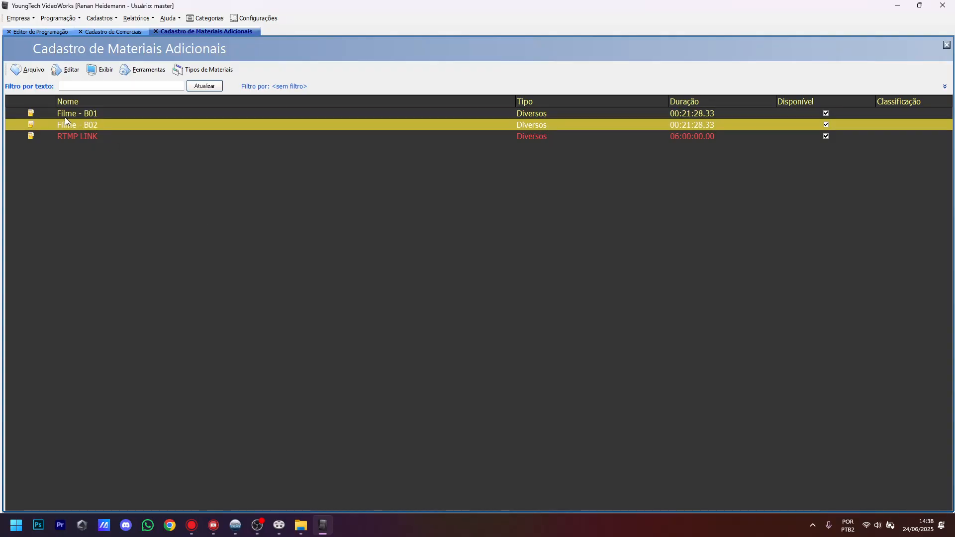
click(204, 72)
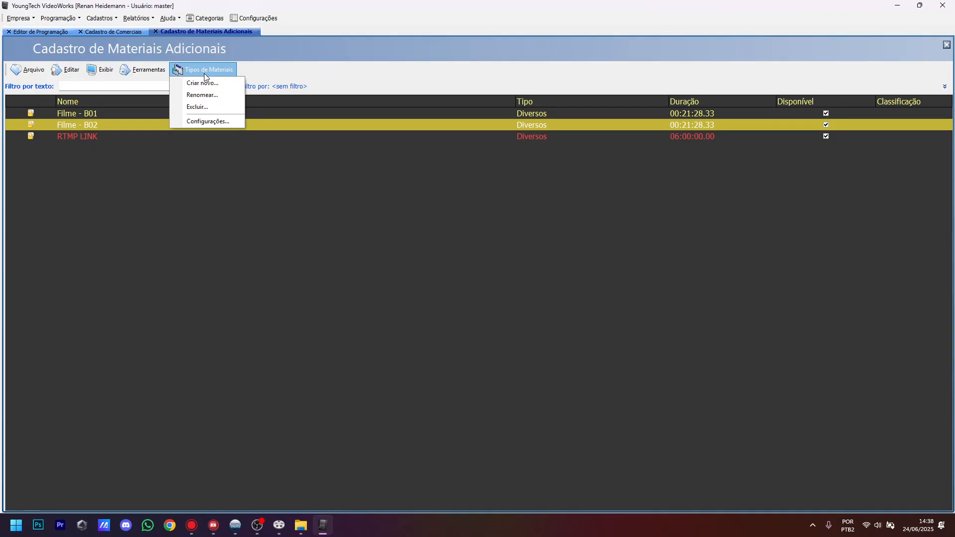
click(202, 82)
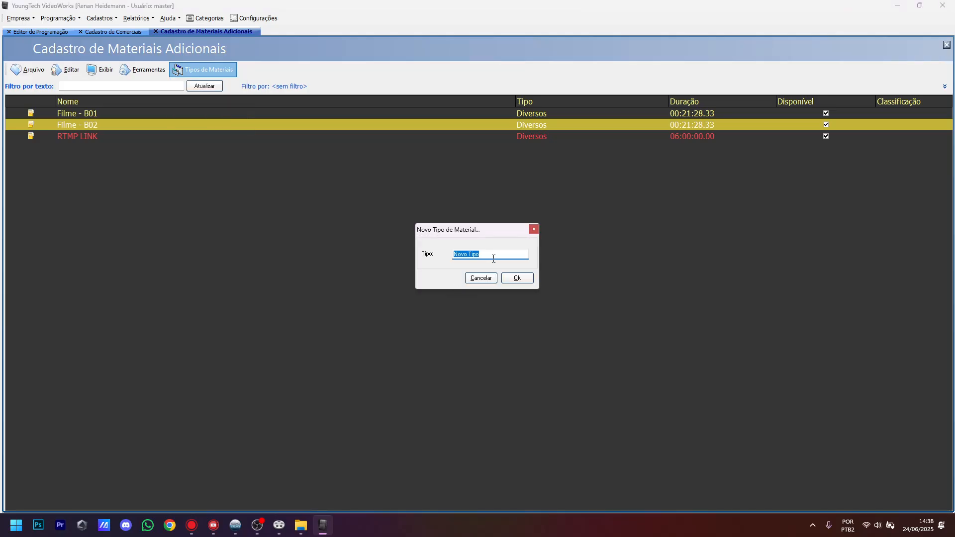
text(PROGRAMA DA TARDE)
click(518, 279)
click(531, 279)
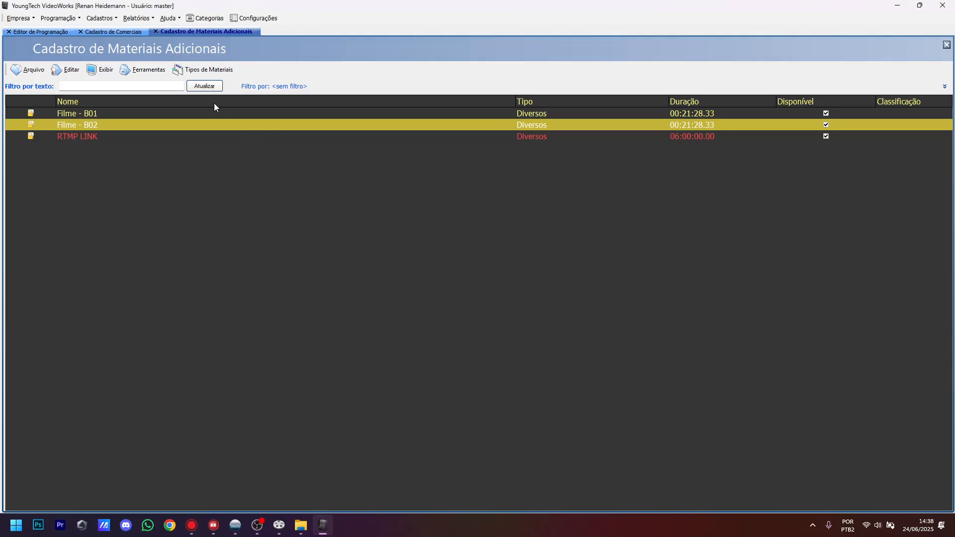
Step: Set the material type of Filme - B01 to PROGRAMA DA TARDE, save it and close the details
click(78, 115)
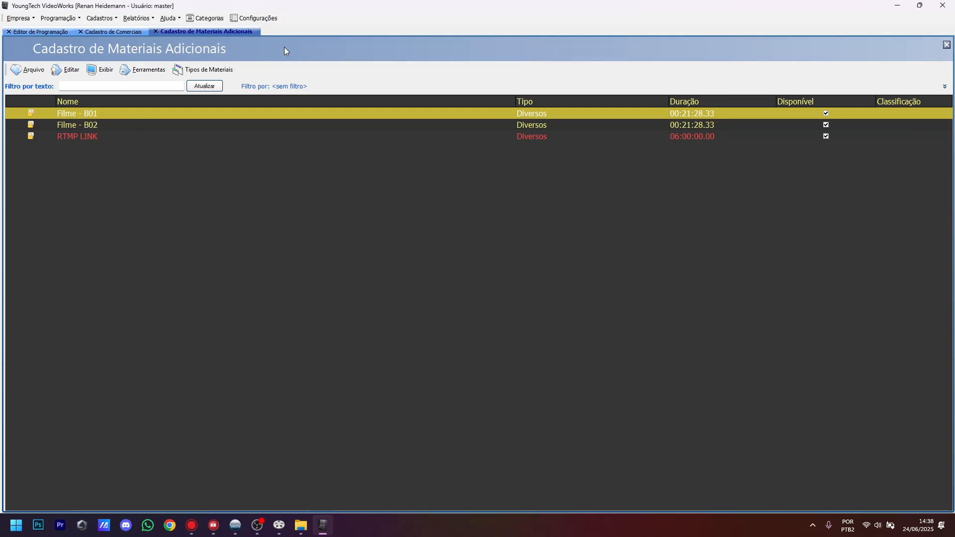
click(28, 69)
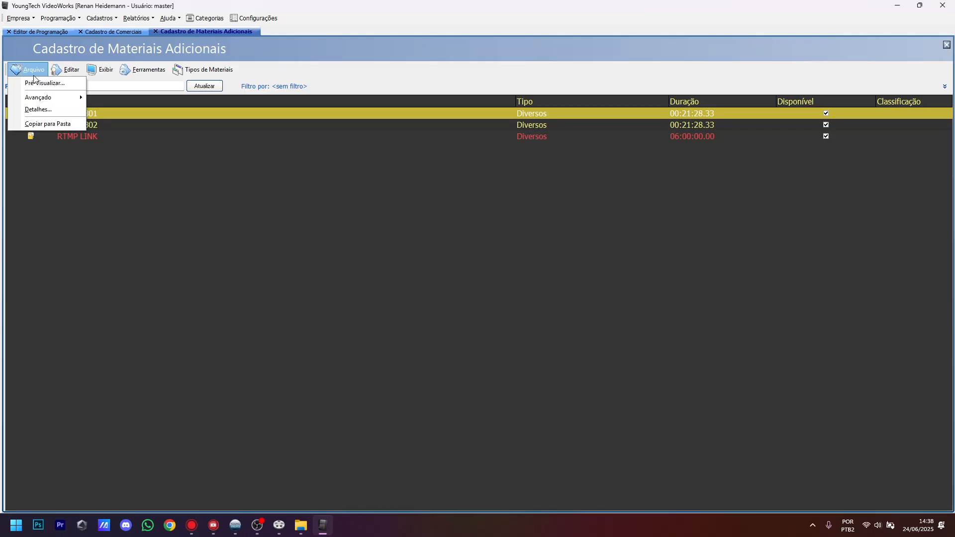
click(52, 110)
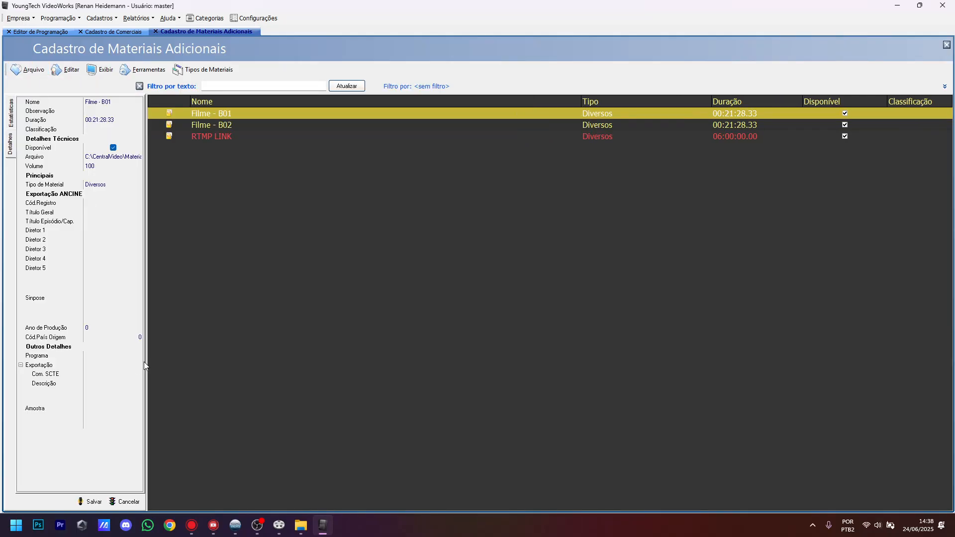
click(127, 185)
click(137, 184)
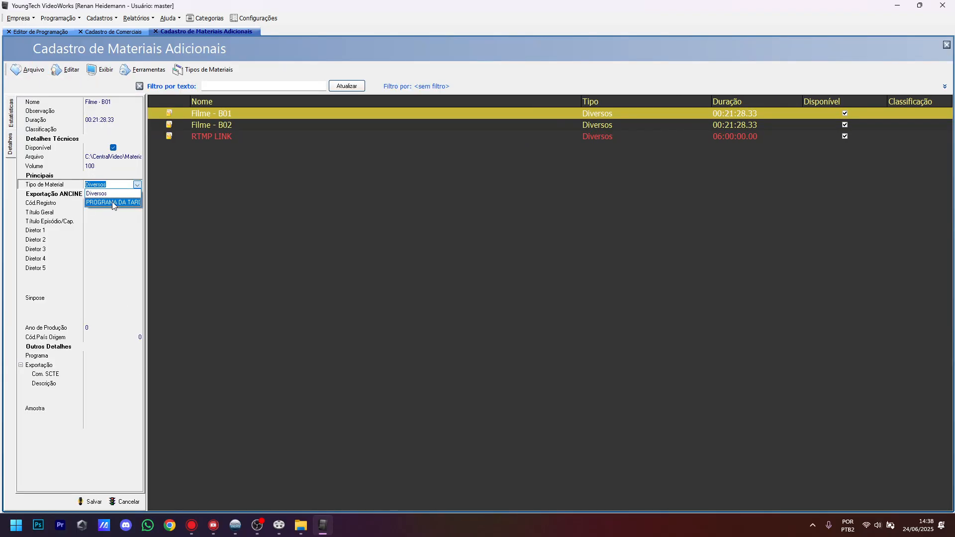
click(92, 502)
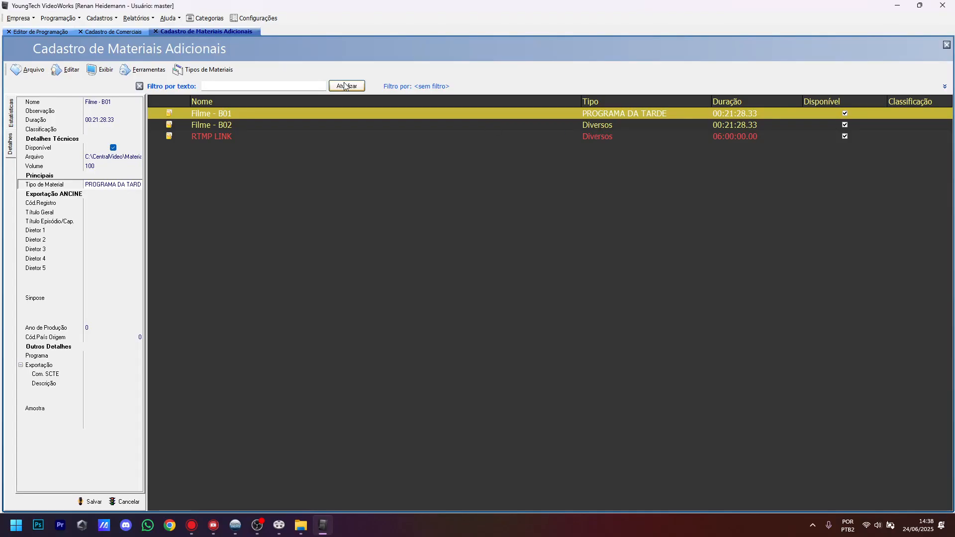
click(140, 86)
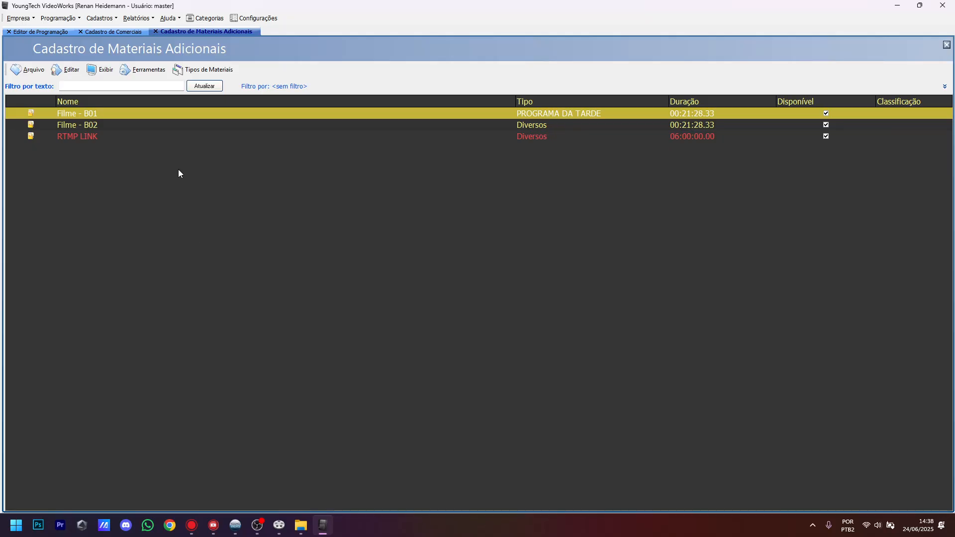
Step: Close the additional materials and commercials registers and refresh the material tree in the schedule editor
click(155, 31)
click(81, 32)
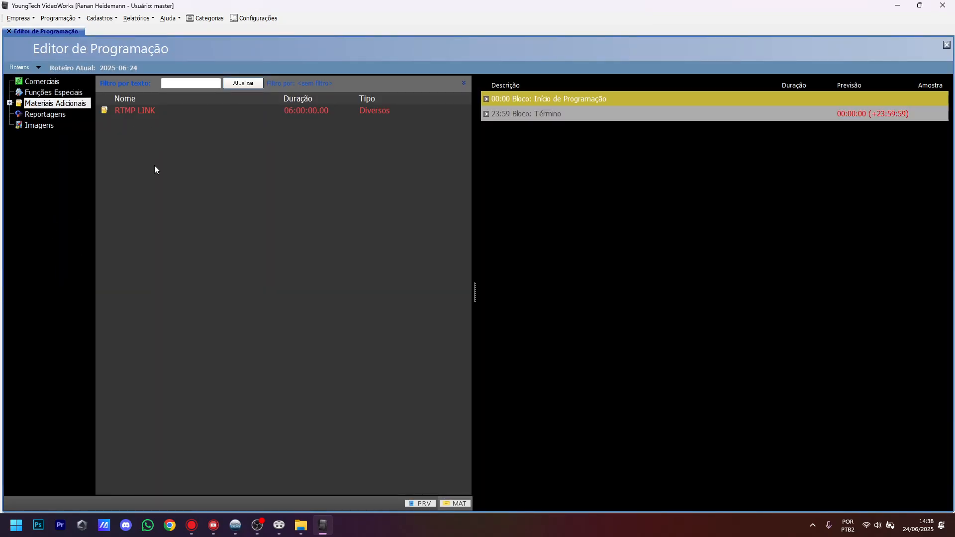
right_click(53, 165)
click(68, 171)
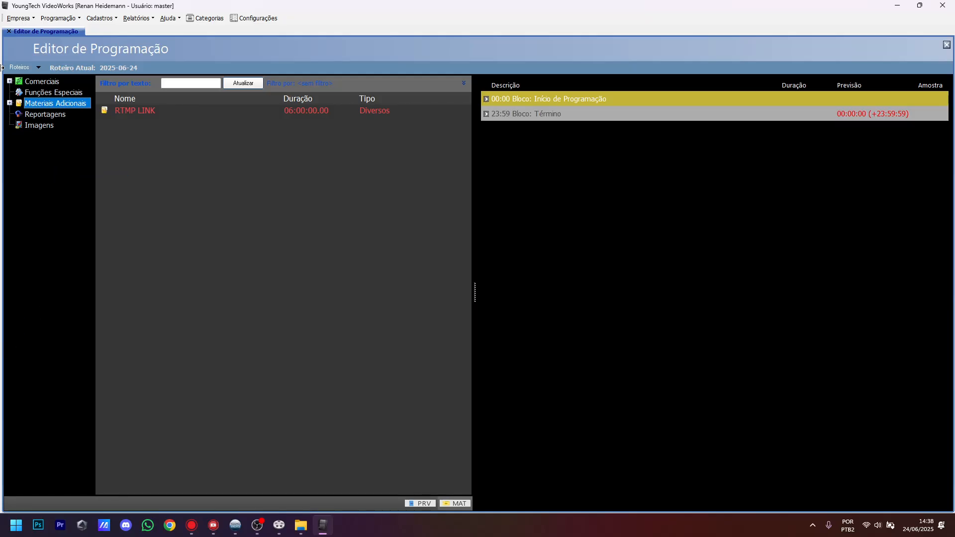
Step: Browse the COMERCIAIS client and the Diversos and PROGRAMA DA TARDE material types to review their registered files
click(10, 81)
click(159, 111)
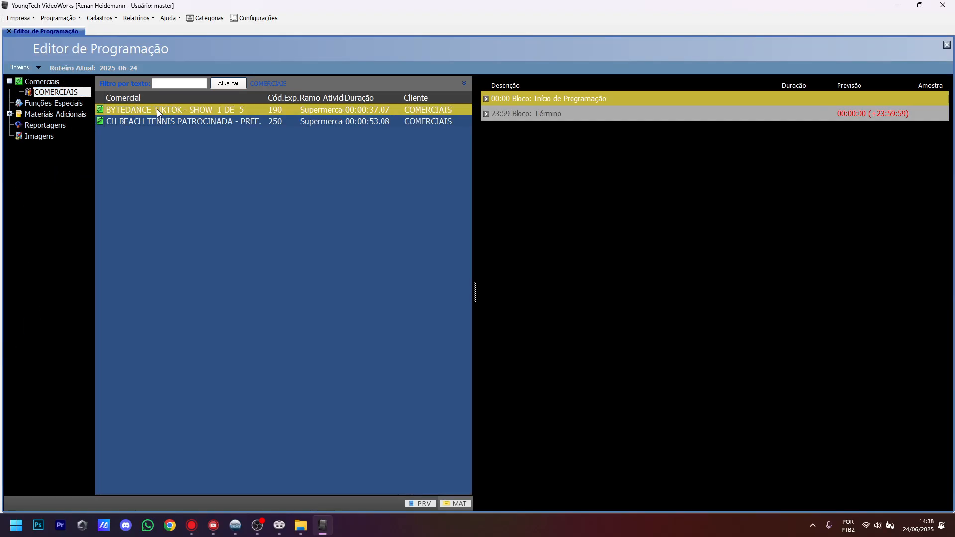
click(160, 121)
click(10, 114)
click(49, 114)
click(48, 125)
click(59, 136)
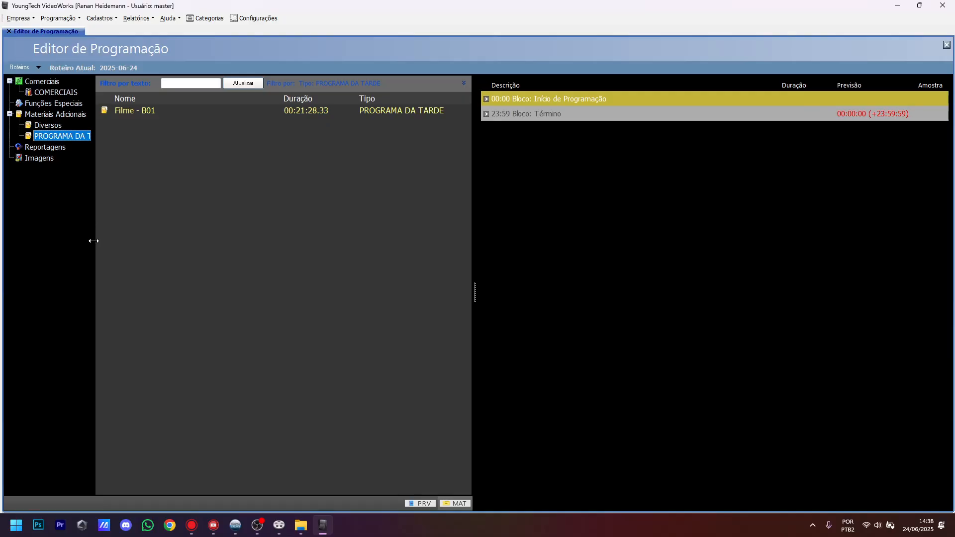
Step: Resize the schedule editor's panes to fit the category names, material list and day schedule
drag(92, 242, 136, 246)
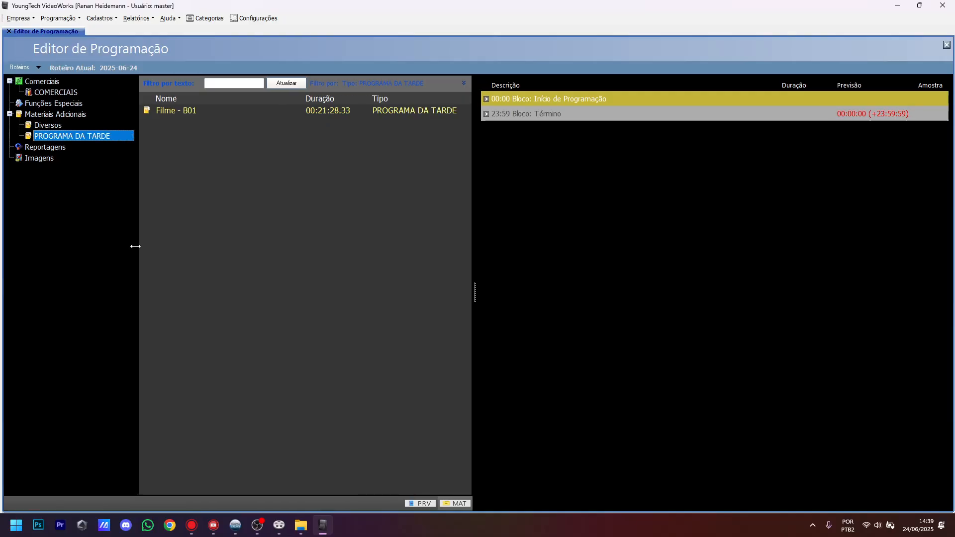
drag(476, 294, 602, 302)
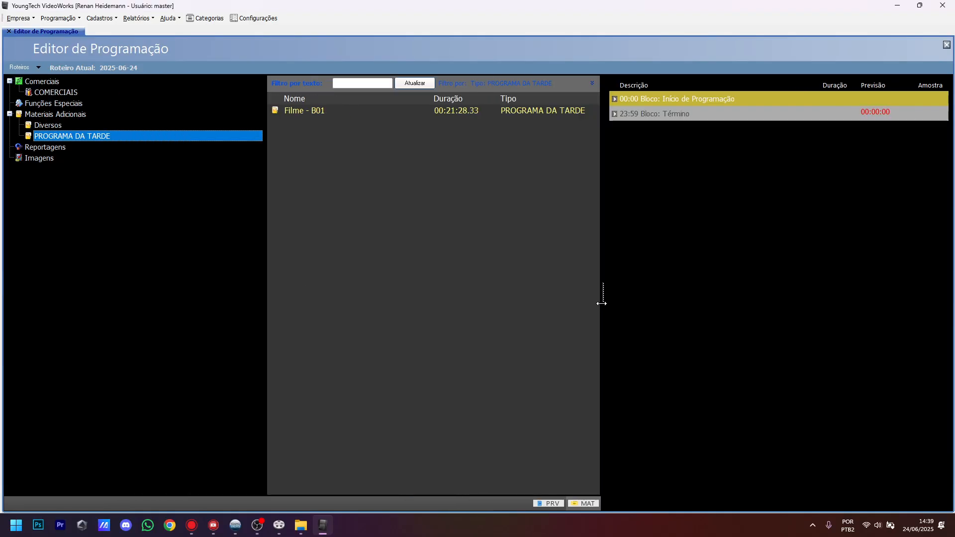
drag(266, 279, 164, 269)
drag(602, 295, 533, 294)
drag(90, 273, 119, 276)
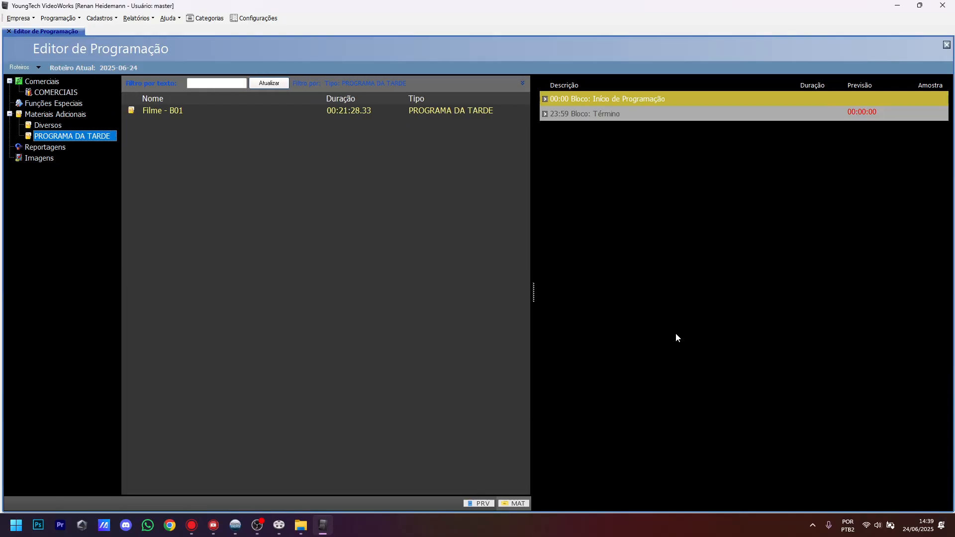
click(588, 115)
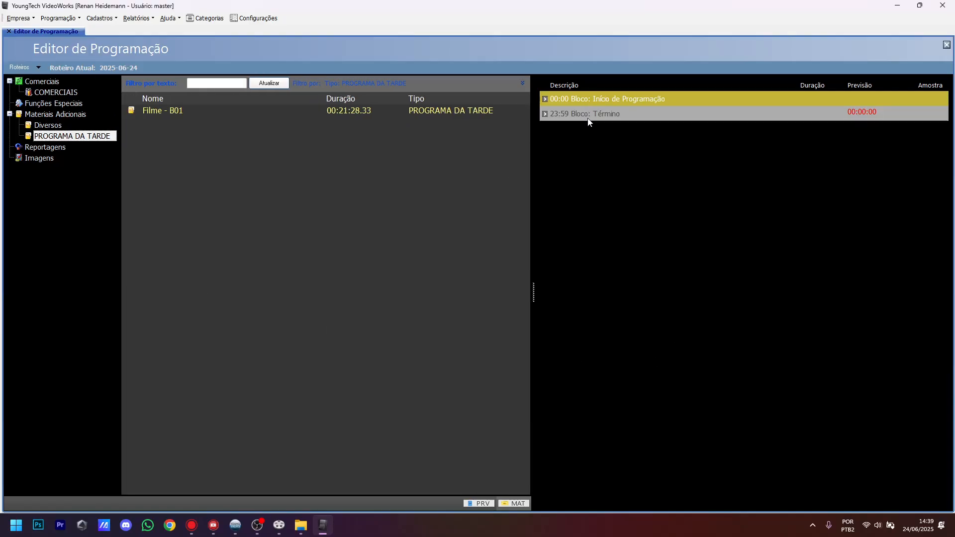
Step: Create a new schedule with manual breaks for 25/06/2025, replacing the existing 2025-06-25.rot file
click(584, 105)
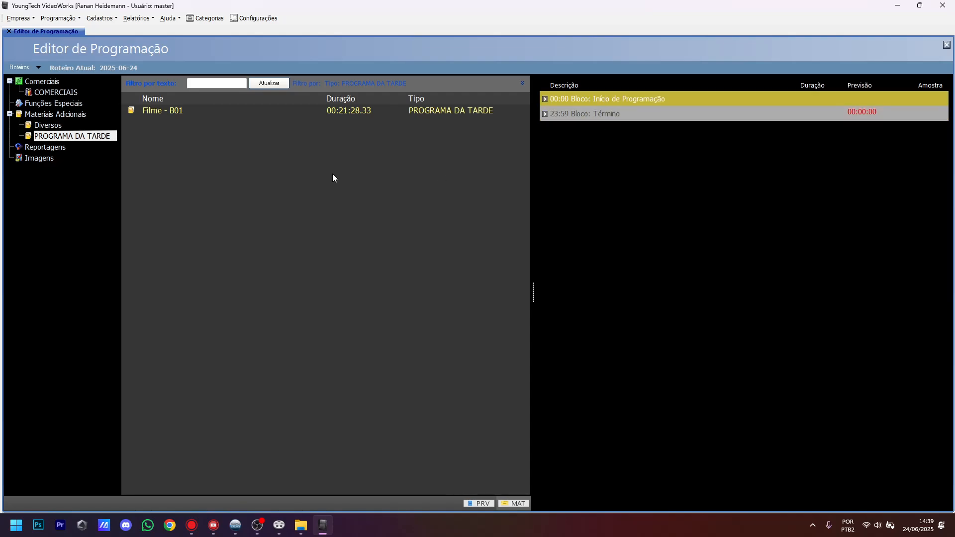
click(38, 68)
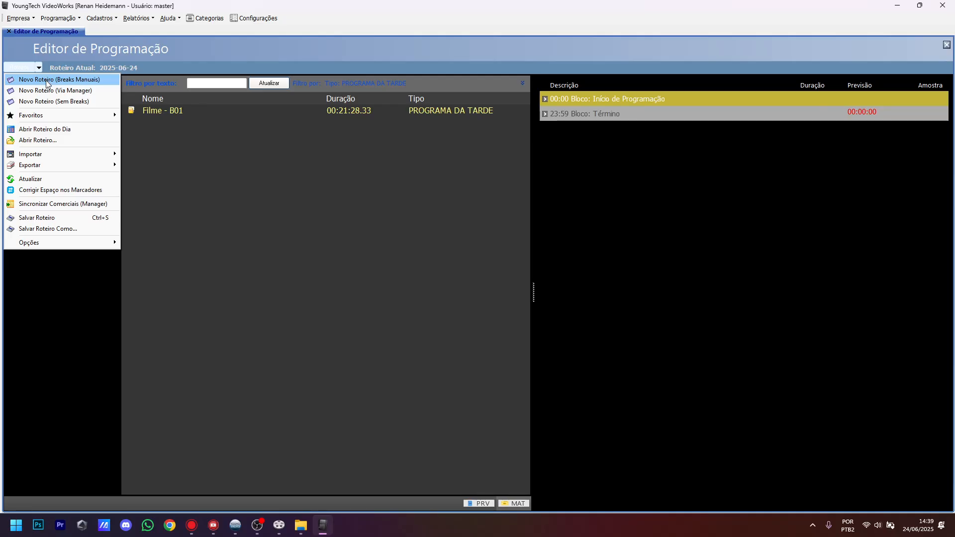
click(48, 80)
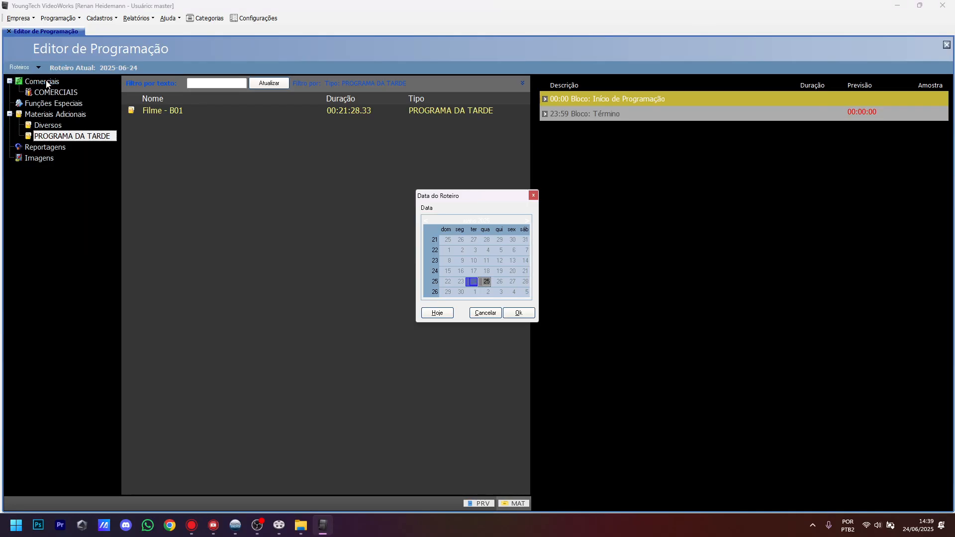
click(518, 312)
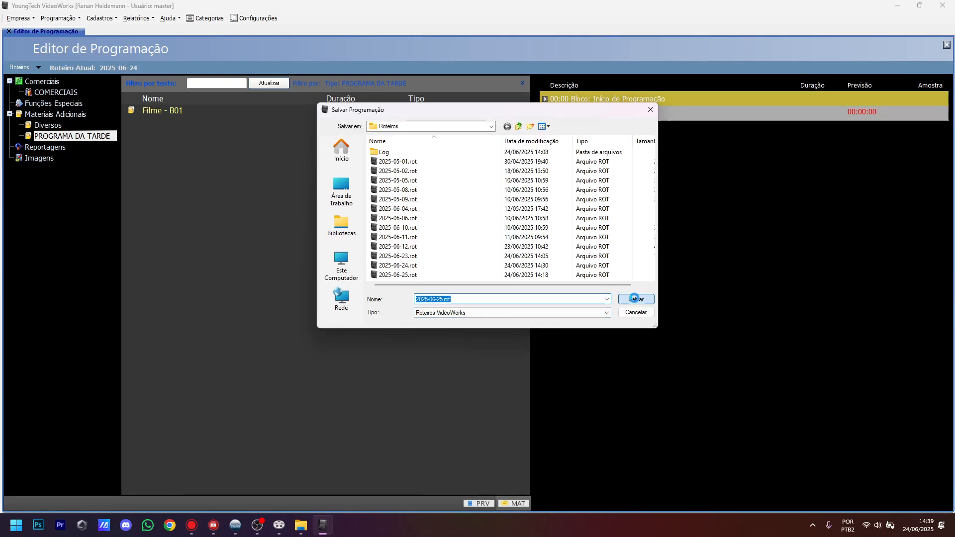
click(636, 299)
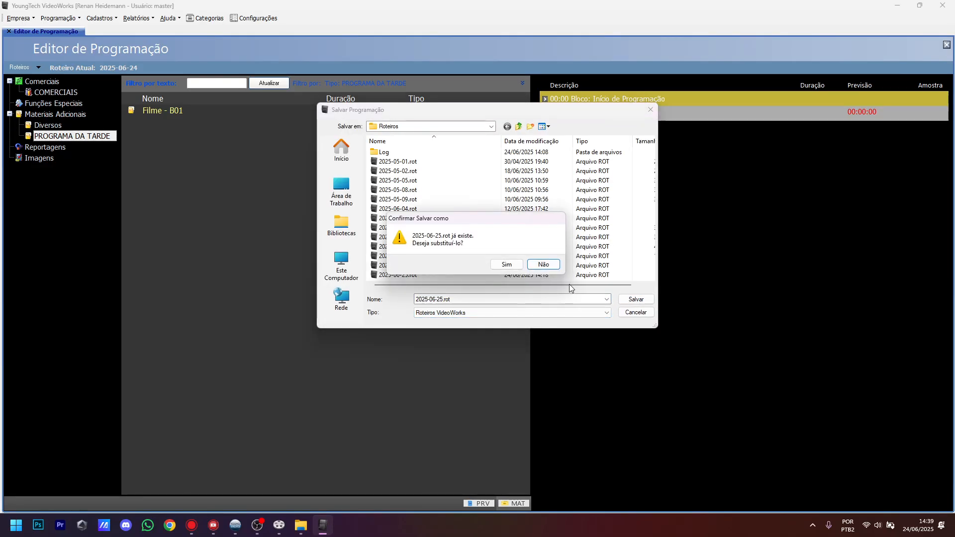
click(505, 265)
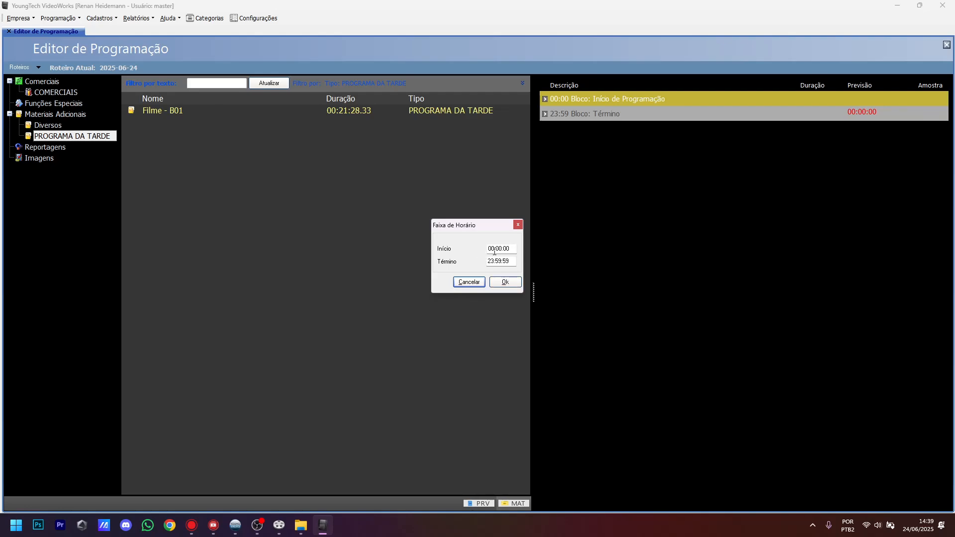
Step: Set the new schedule's time range to 00:00:00–23:59:59 with 2 breaks per hour
click(506, 283)
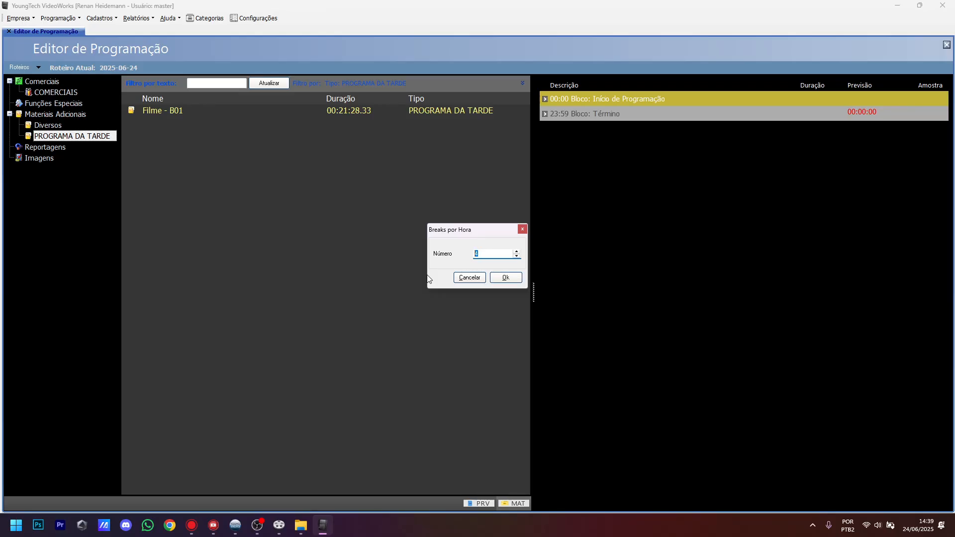
text(2)
click(506, 278)
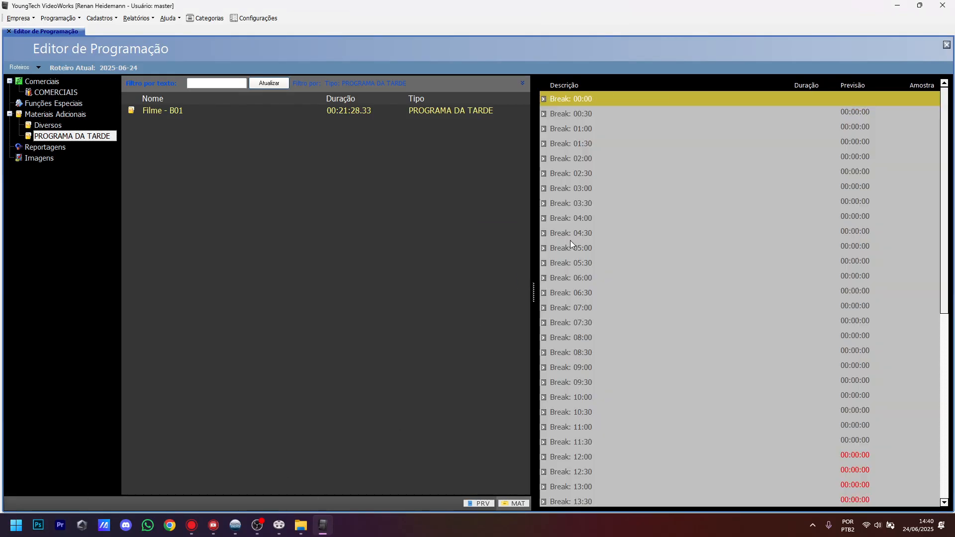
Step: Look through the new schedule's breaks from 00:00 to 23:59
click(589, 113)
click(583, 101)
click(581, 160)
click(572, 99)
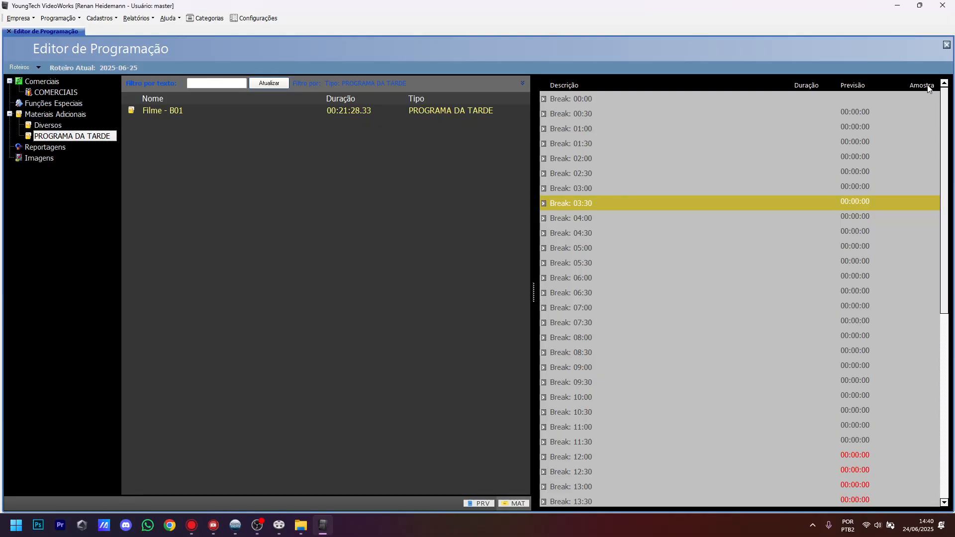
scroll(851, 367, down, 7)
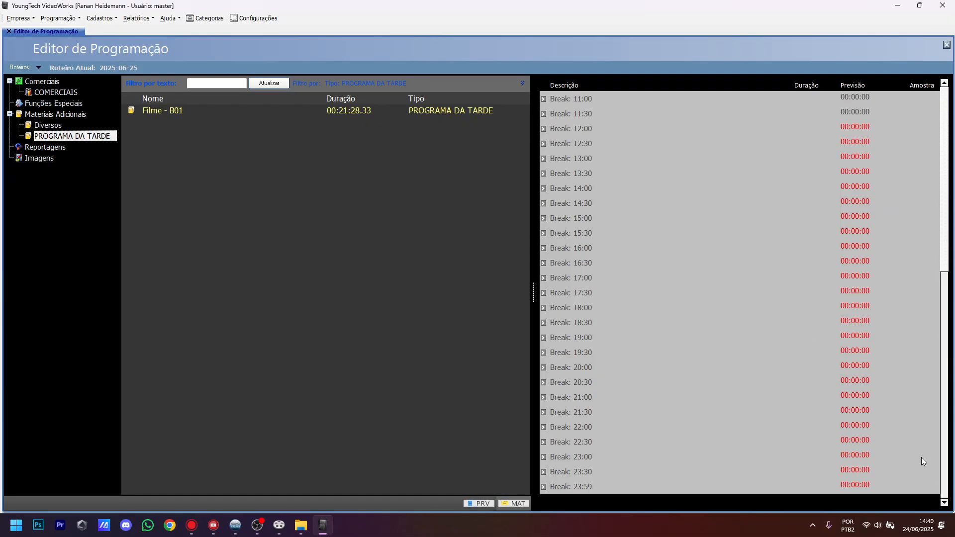
drag(946, 394, 924, 239)
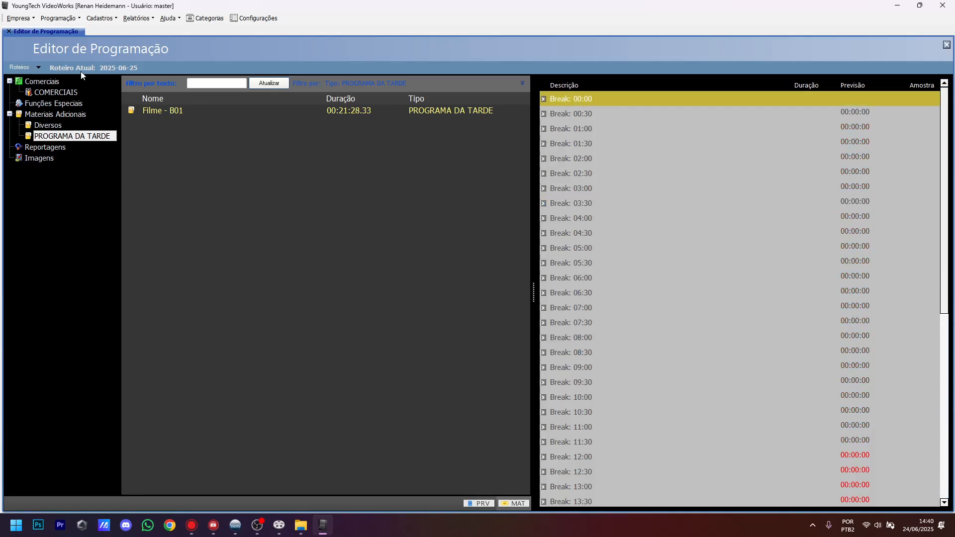
Step: Insert the COMERCIAIS client's BYTEDANCE TIKTOK and CH BEACH TENNIS PATROCINADA commercials, in that order, into the 00:00 break
click(42, 81)
click(56, 92)
click(183, 113)
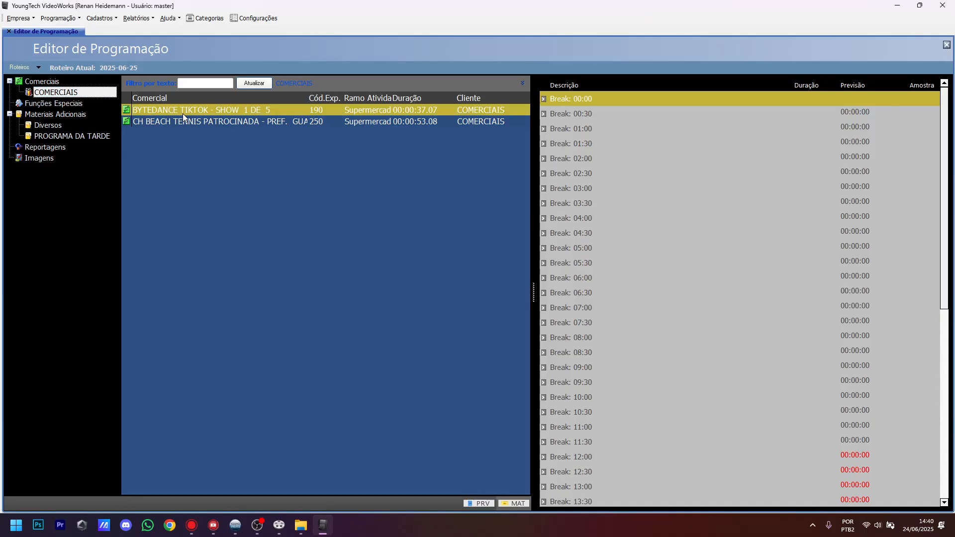
drag(316, 121, 577, 149)
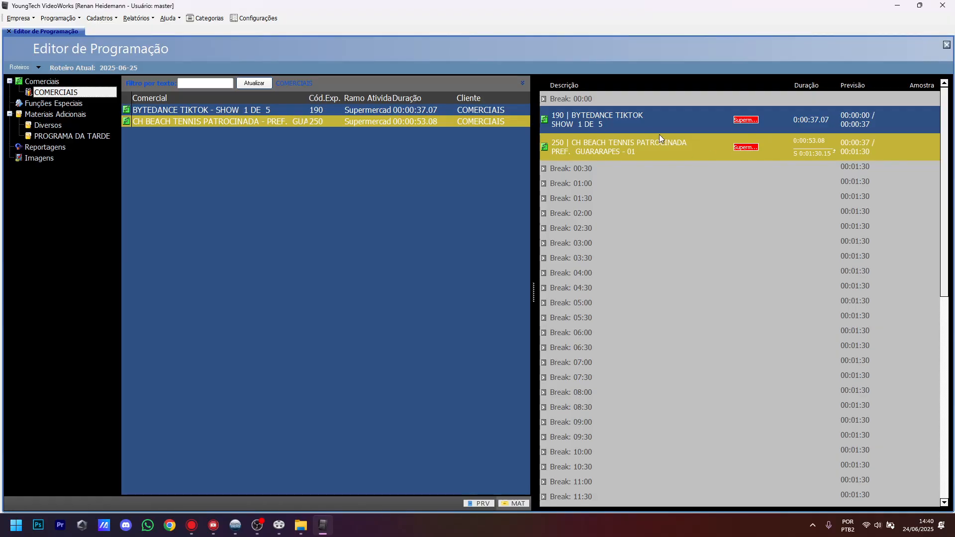
click(634, 129)
click(626, 139)
click(618, 127)
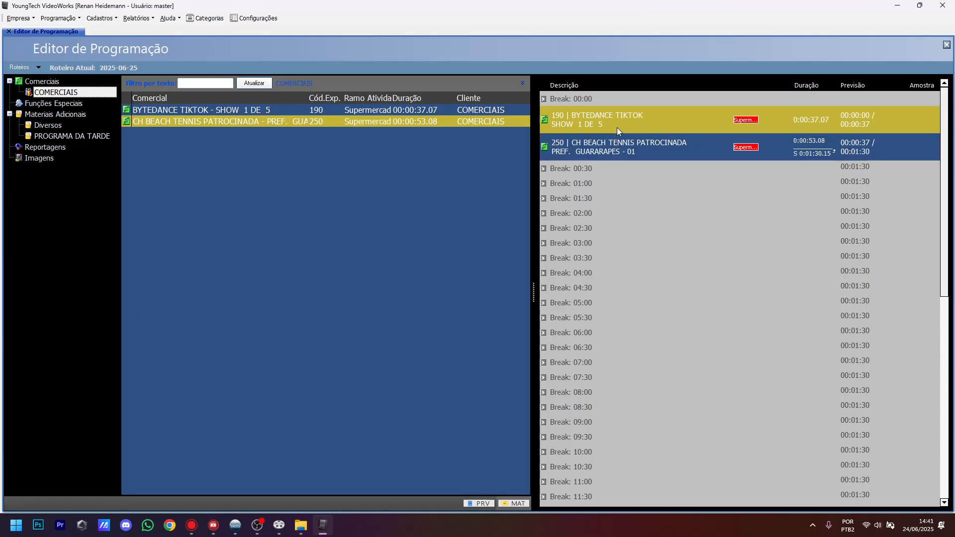
Step: Insert Filme - B02 from the Diversos materials between the two commercials in the 00:00 break
click(52, 128)
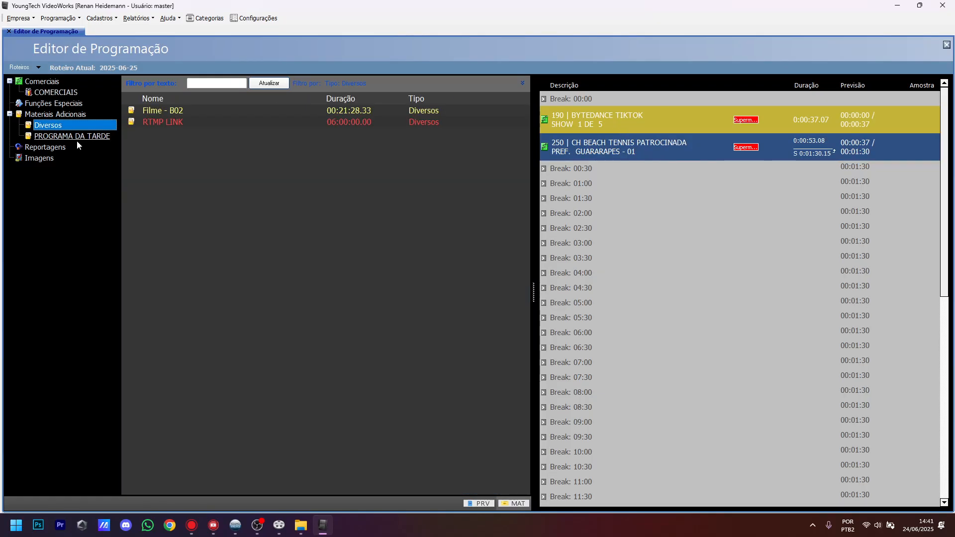
click(196, 112)
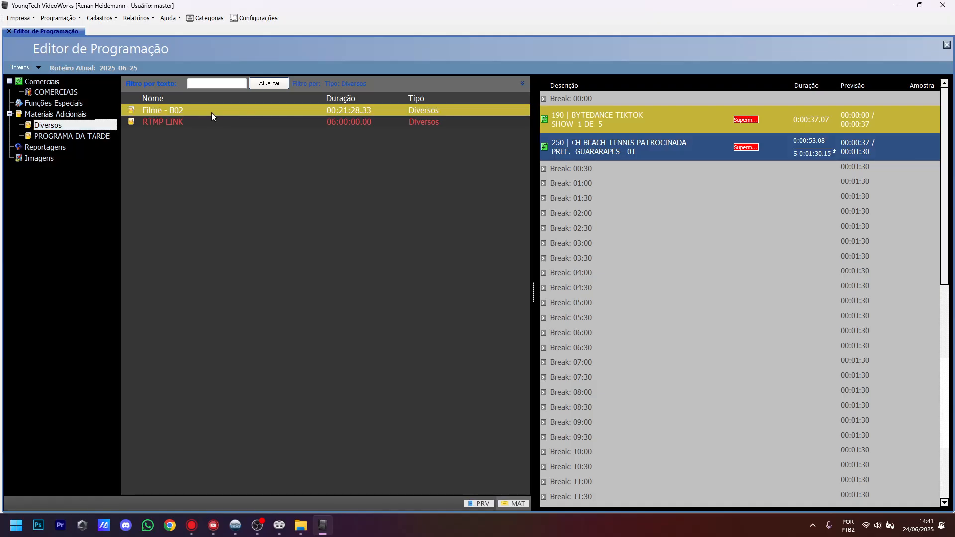
drag(211, 113, 928, 157)
click(662, 126)
click(663, 173)
click(670, 222)
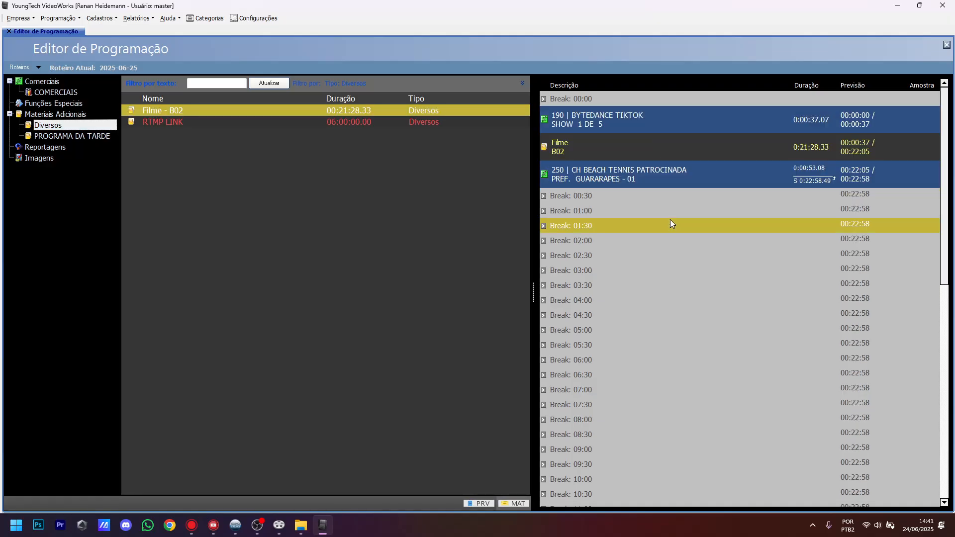
click(591, 116)
click(589, 146)
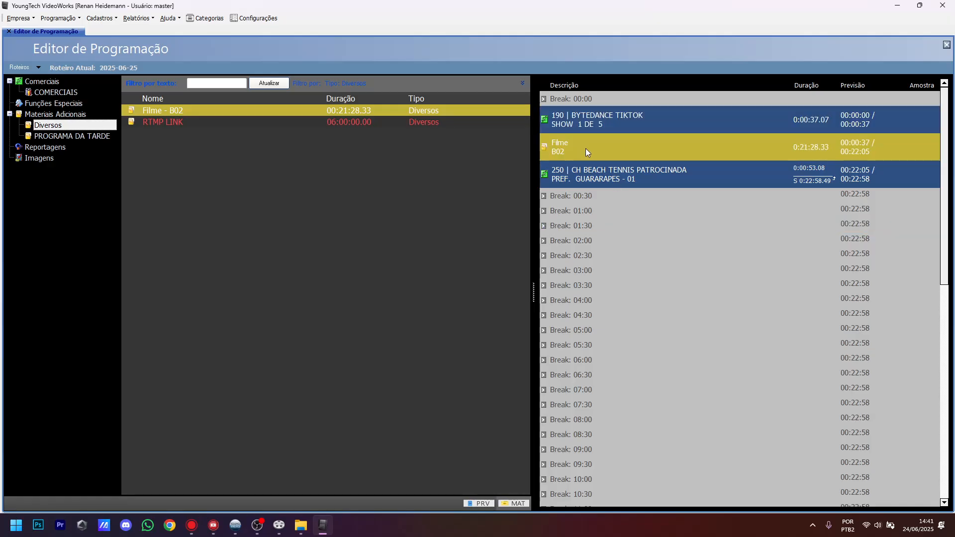
click(611, 173)
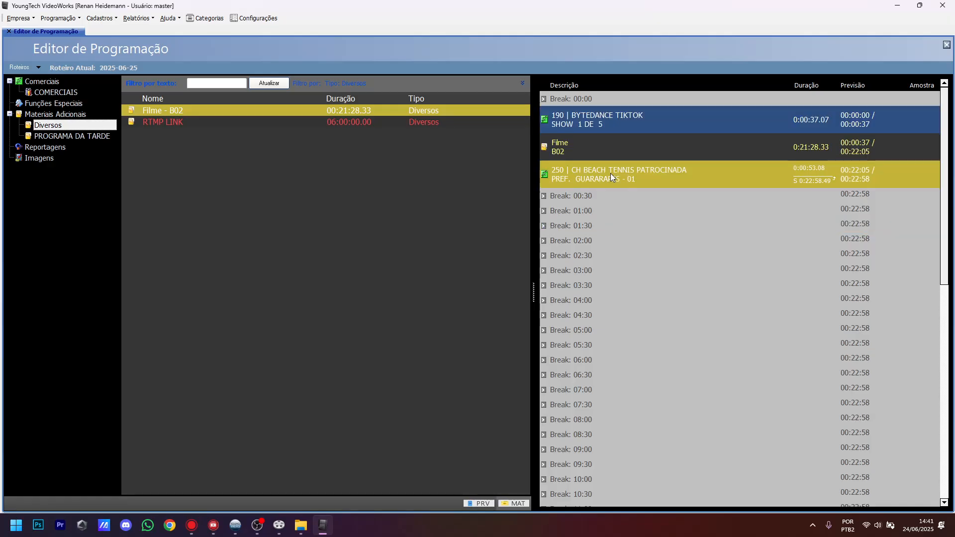
click(605, 130)
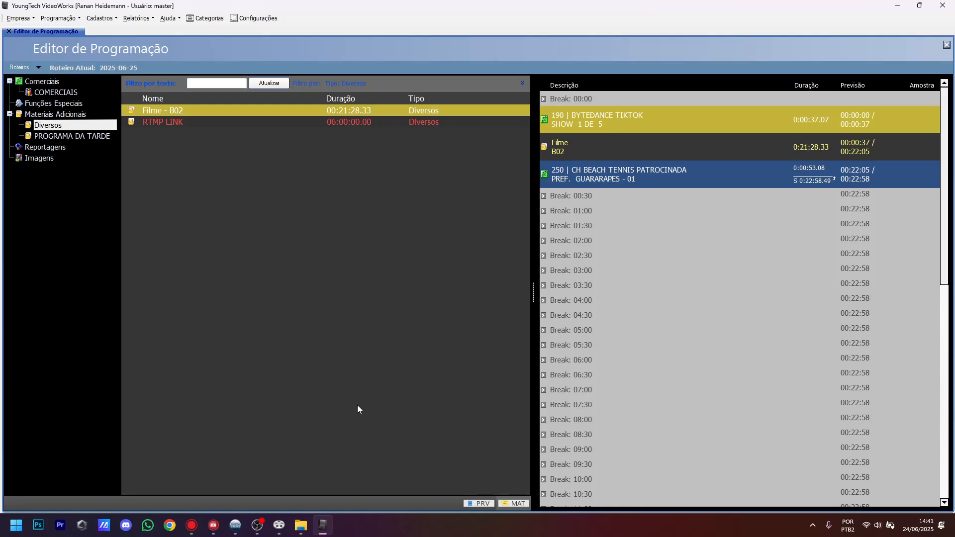
Step: Switch to File Explorer and copy teste animacao tv.mp4 from the D: Vídeos folder into CentralVideo\Comerciais on C:
click(309, 524)
click(12, 30)
click(12, 30)
click(13, 30)
click(12, 30)
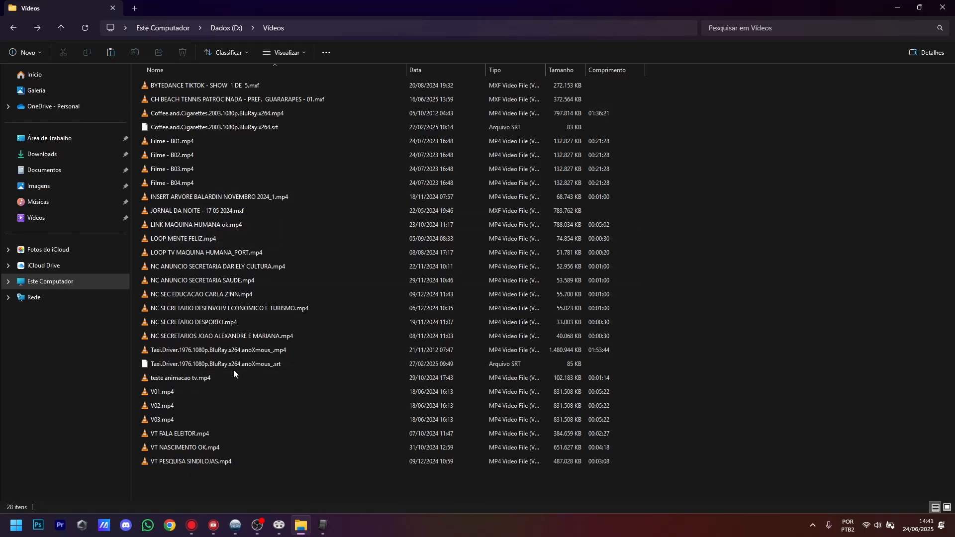
click(204, 380)
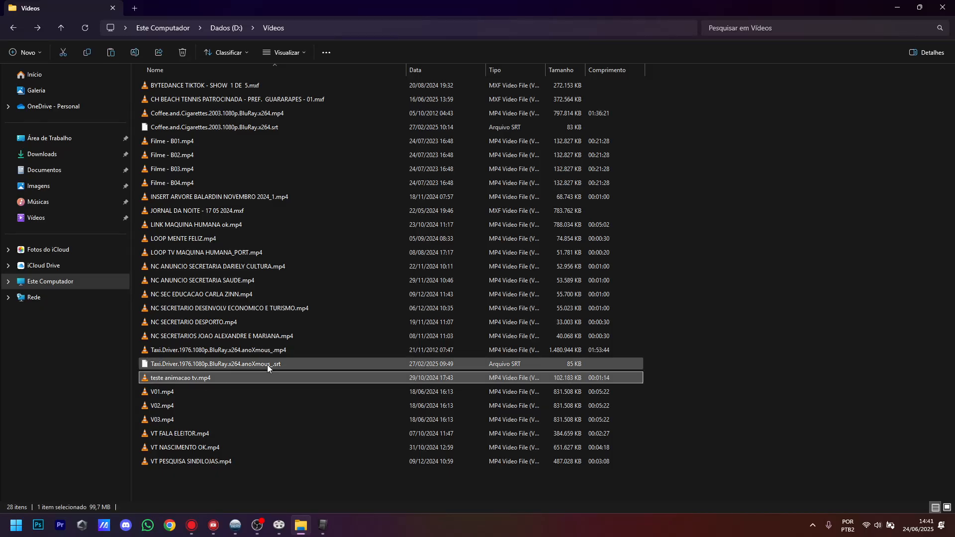
click(53, 282)
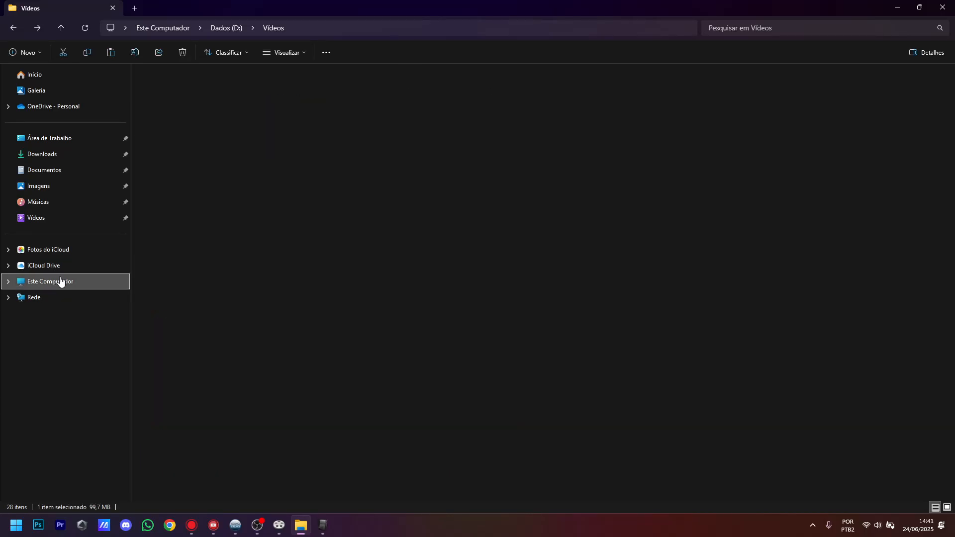
double_click(189, 102)
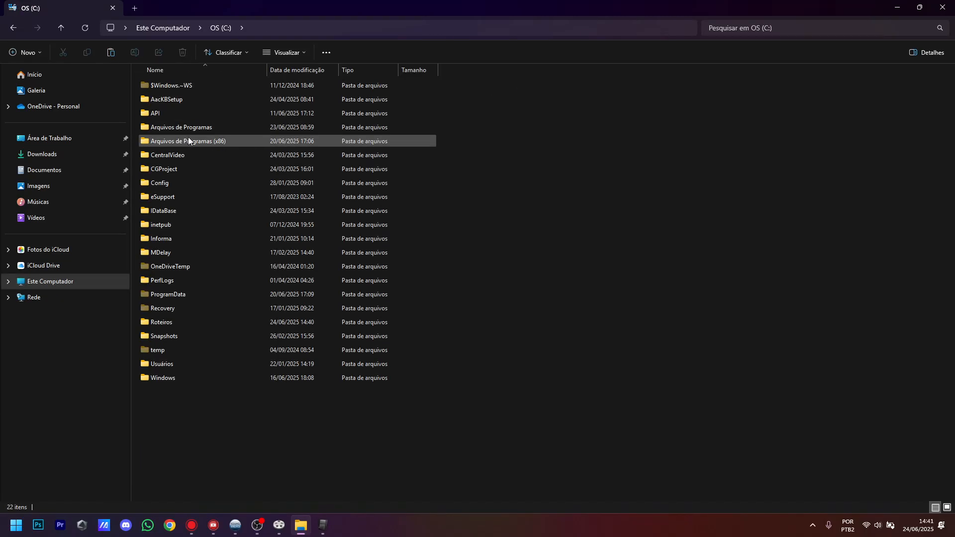
double_click(169, 99)
double_click(162, 85)
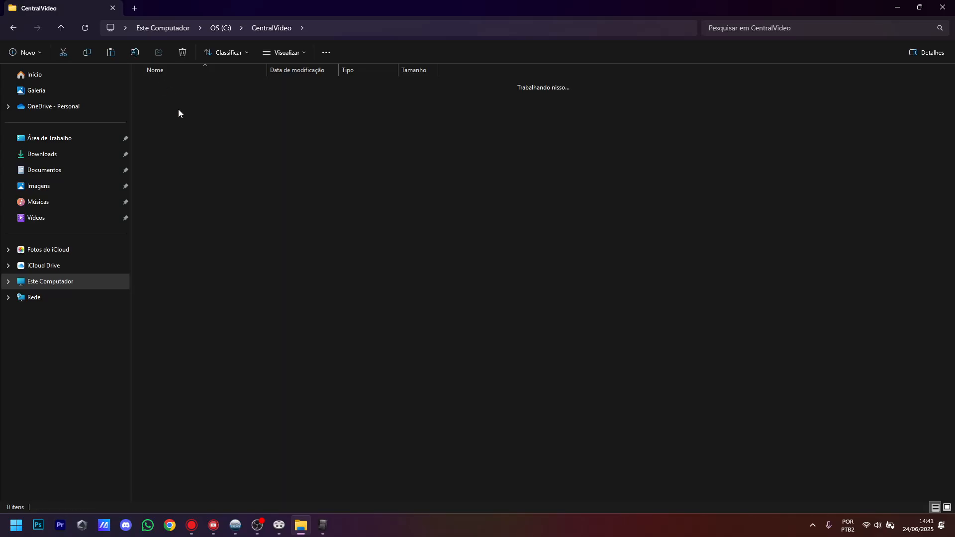
click(296, 342)
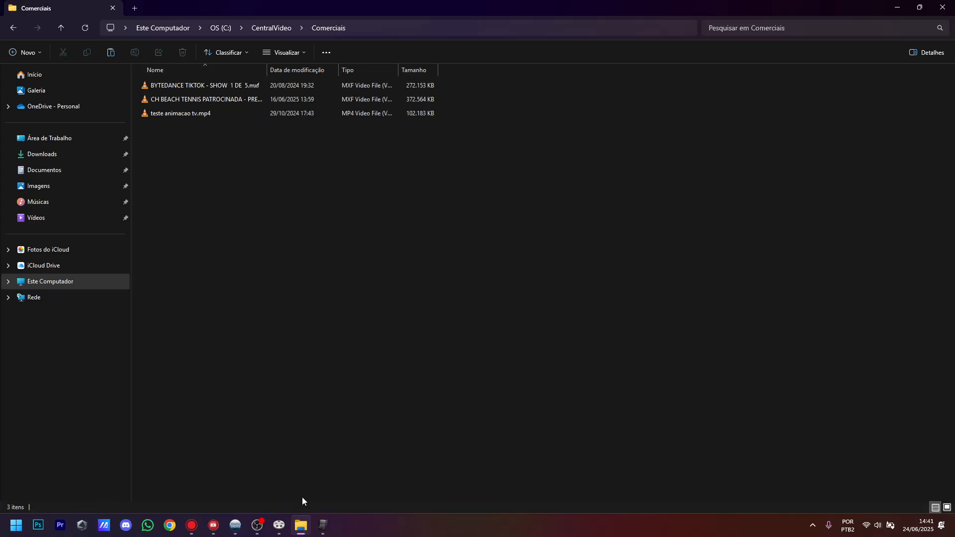
Step: Switch back to VideoWorks and open the commercials register
click(323, 525)
click(101, 18)
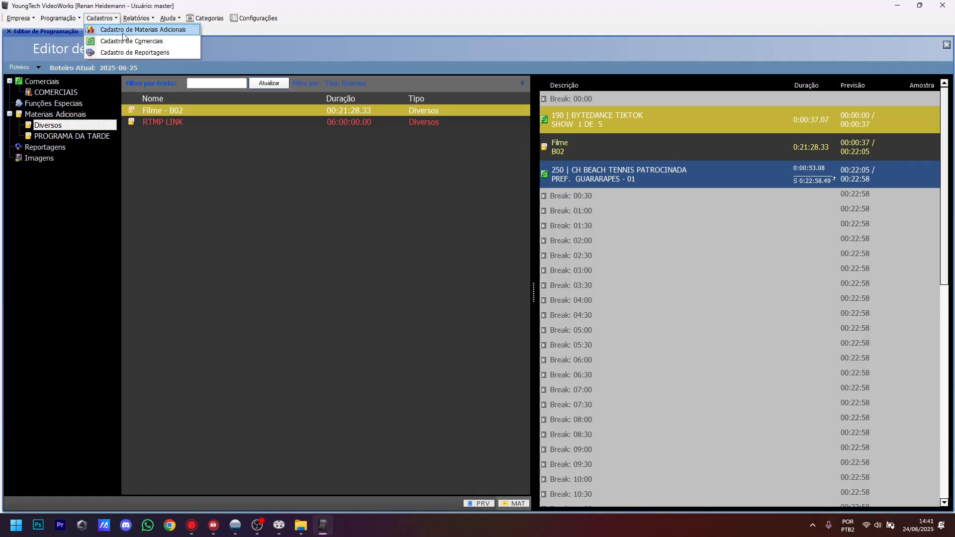
click(129, 41)
Step: Register the MP4 file teste animacao tv.mp4 from the Comerciais folder as a commercial for client CALHAU
click(30, 70)
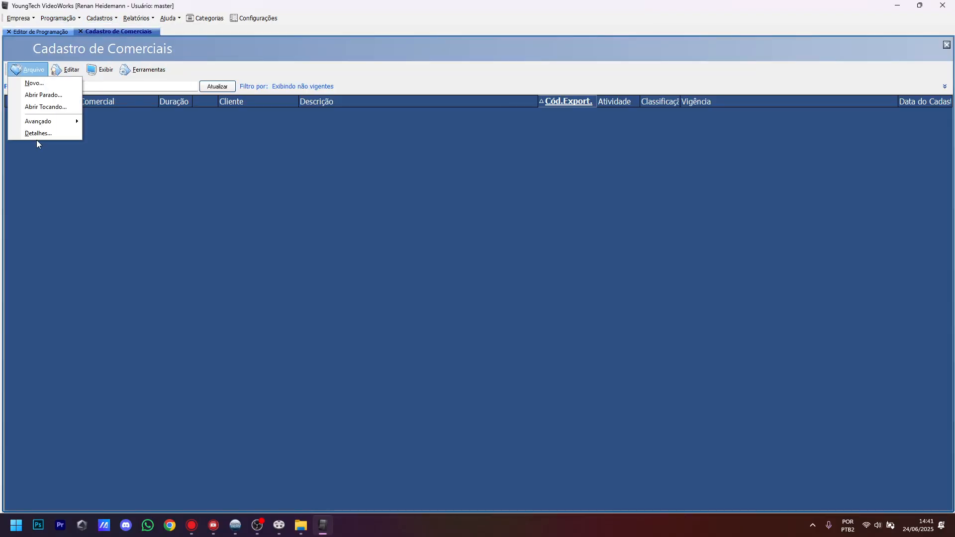
mouse_move(50, 121)
click(141, 121)
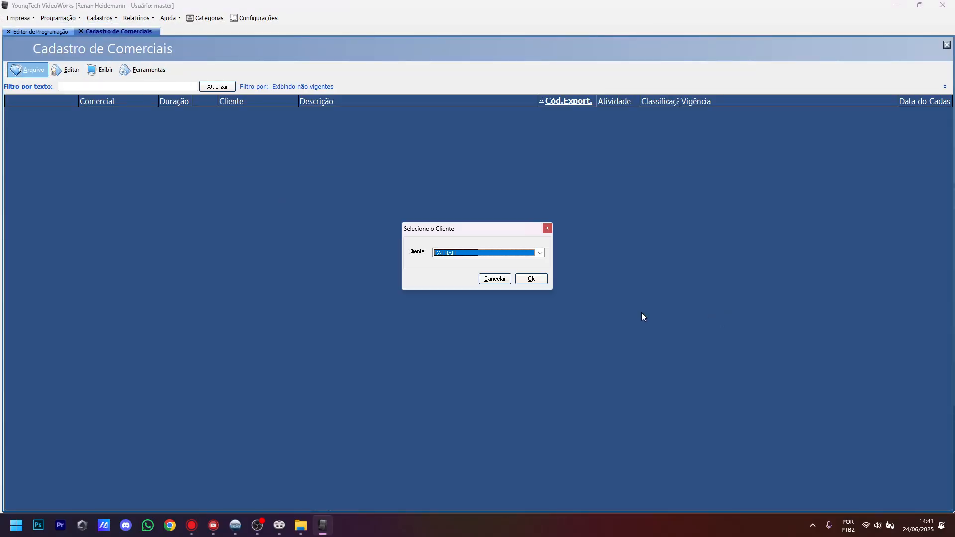
click(530, 279)
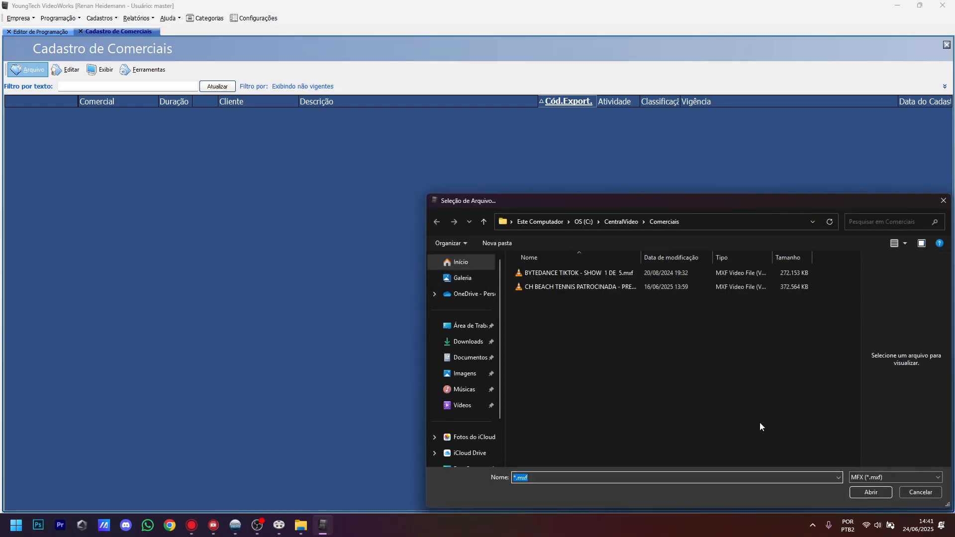
click(862, 477)
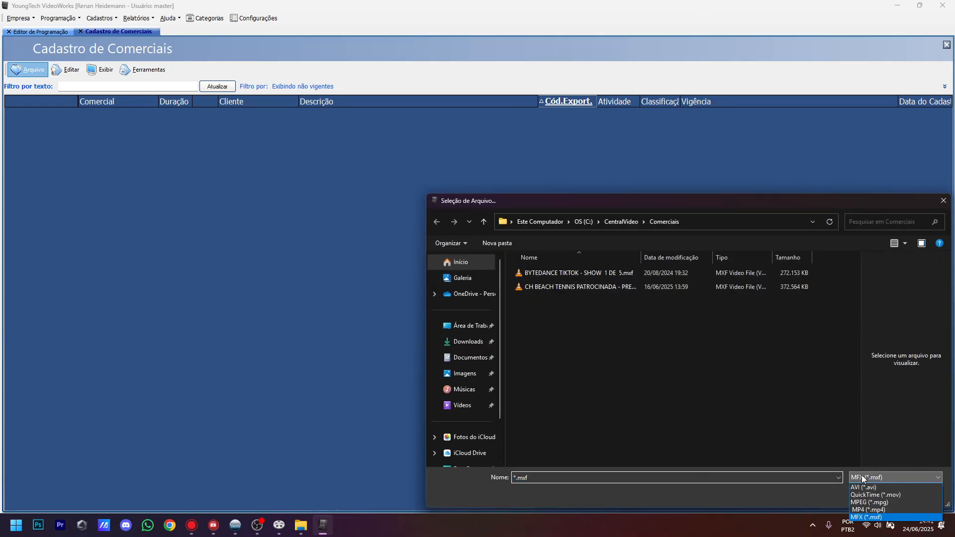
click(875, 517)
double_click(575, 273)
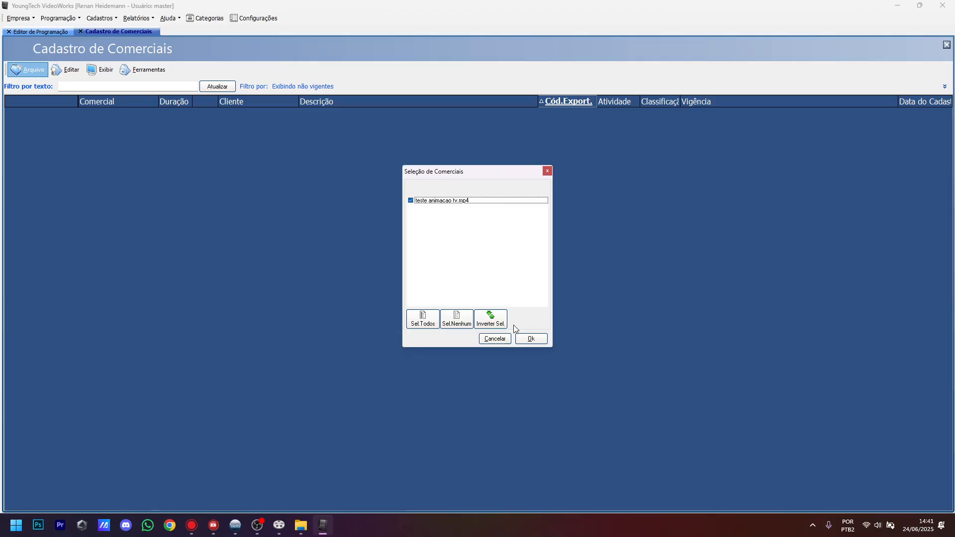
click(531, 339)
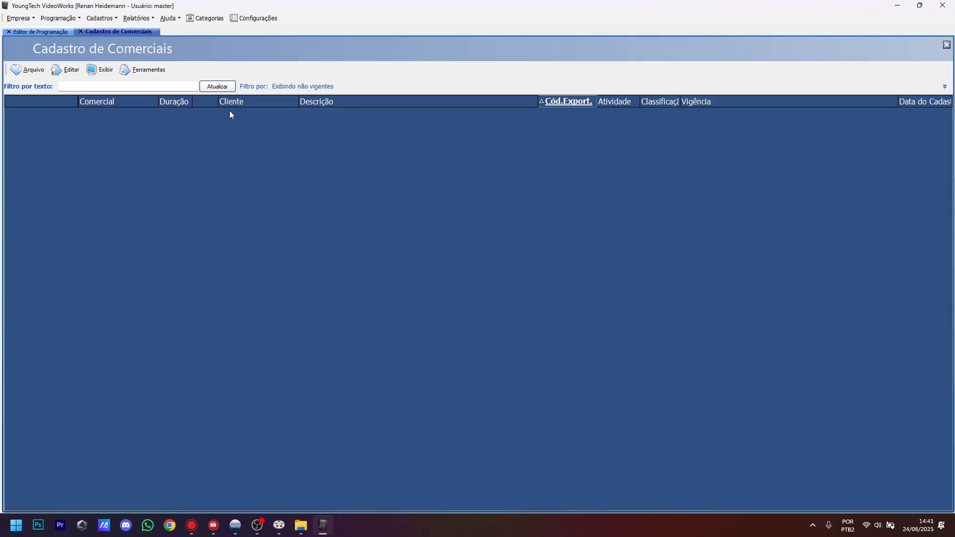
Step: Open the details of the teste animacao tv commercial
click(143, 125)
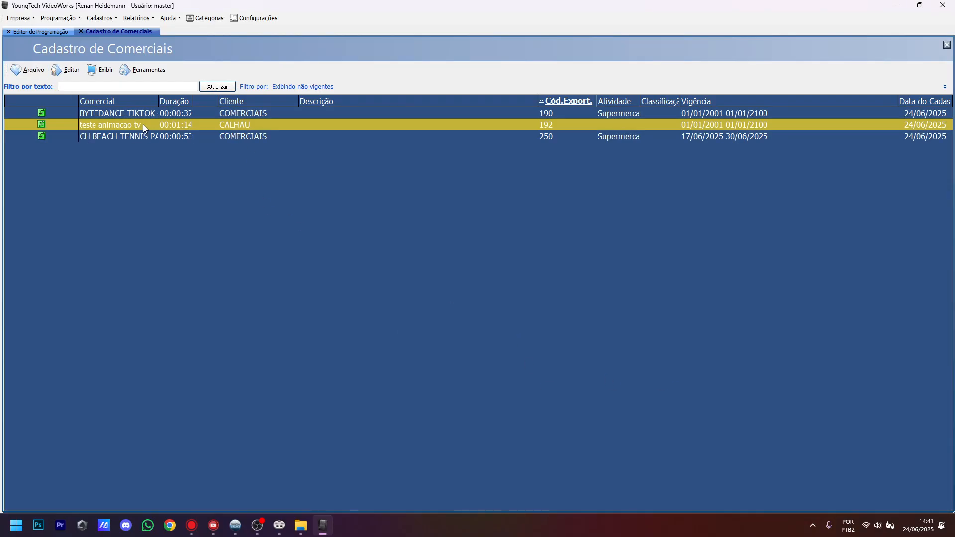
click(30, 69)
click(24, 134)
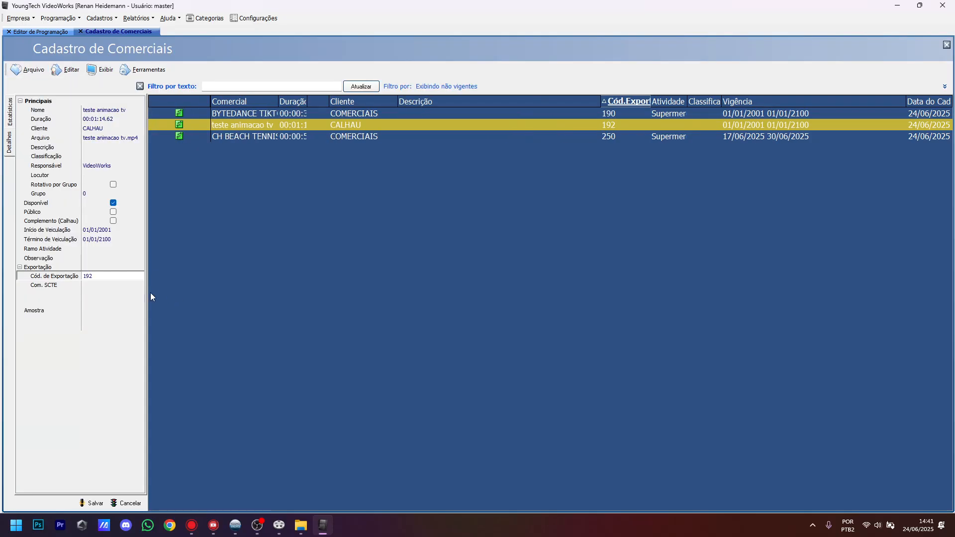
Step: Set the Ramo Atividade of the teste animacao tv commercial to TV, save it and close the commercials register
click(141, 248)
click(141, 248)
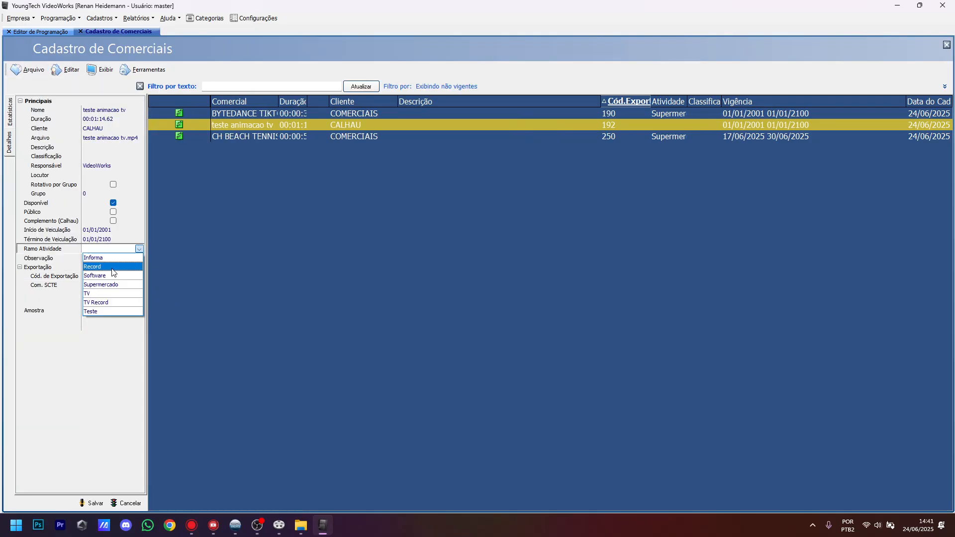
click(110, 294)
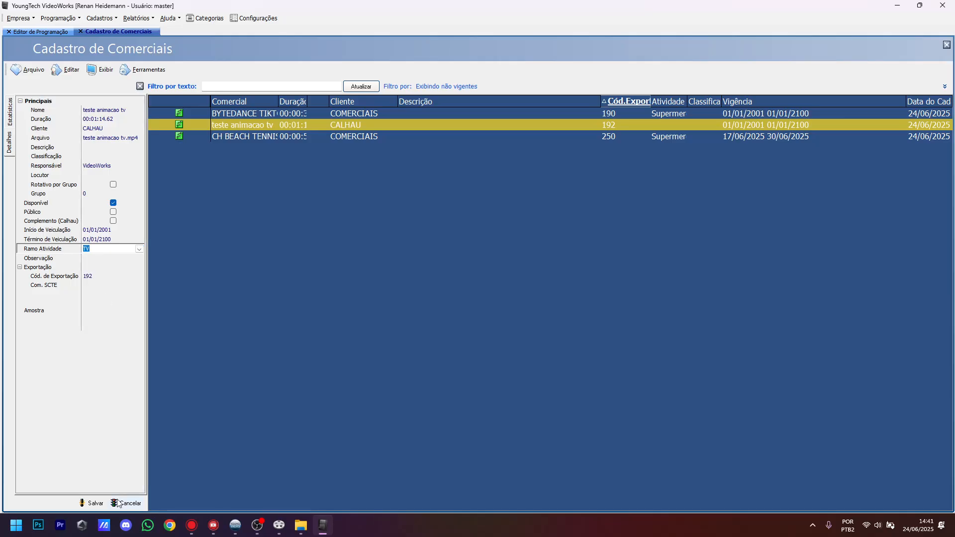
click(89, 505)
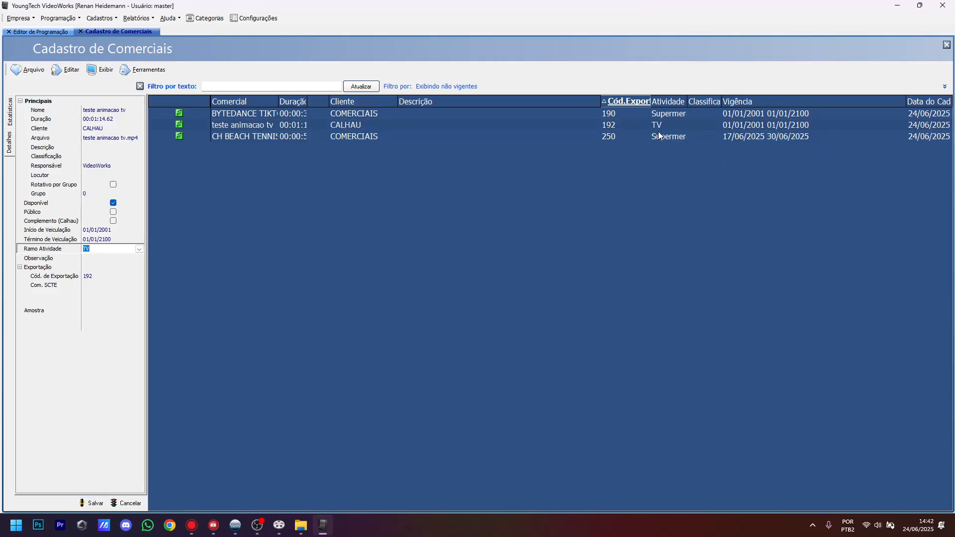
click(80, 31)
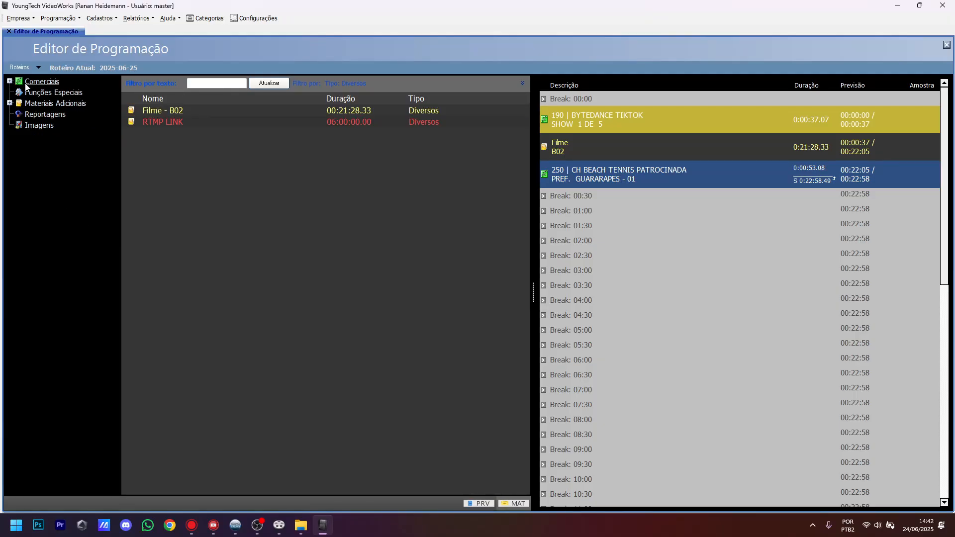
Step: List the CALHAU commercials and move CH BEACH TENNIS PATROCINADA directly after BYTEDANCE TIKTOK in the 00:00 break
click(38, 92)
click(149, 111)
drag(619, 171, 606, 126)
drag(612, 172, 618, 137)
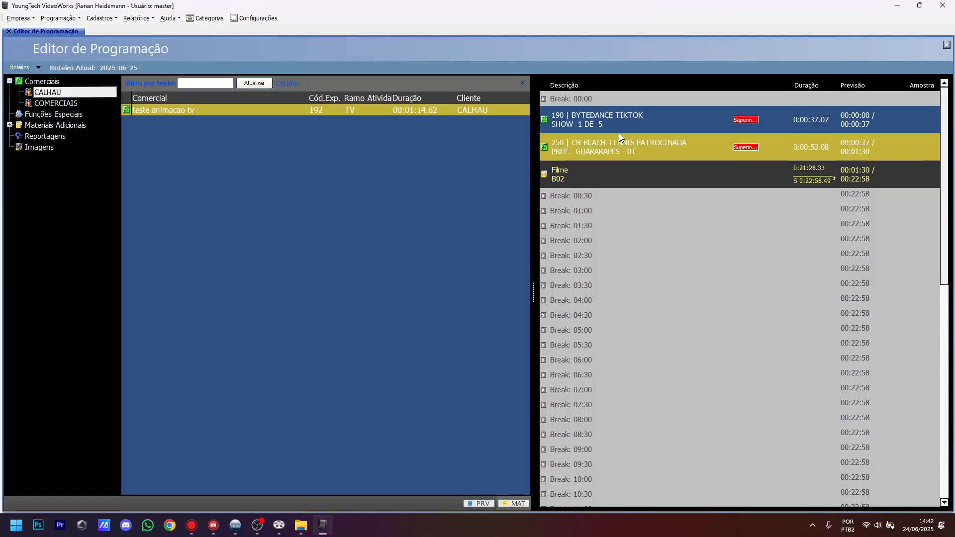
Step: Insert the teste animacao tv commercial between BYTEDANCE TIKTOK and CH BEACH TENNIS PATROCINADA in the 00:00 break
drag(163, 111, 699, 219)
click(607, 139)
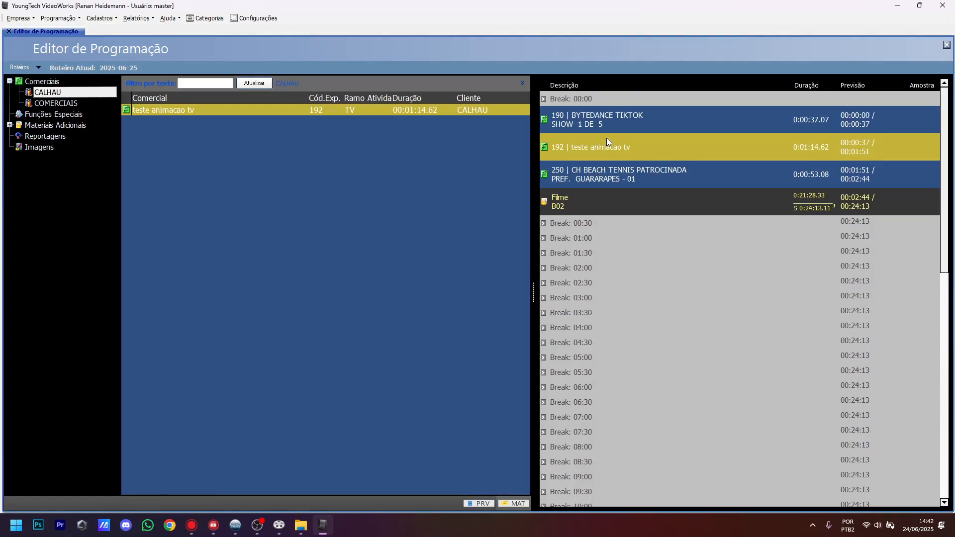
click(599, 118)
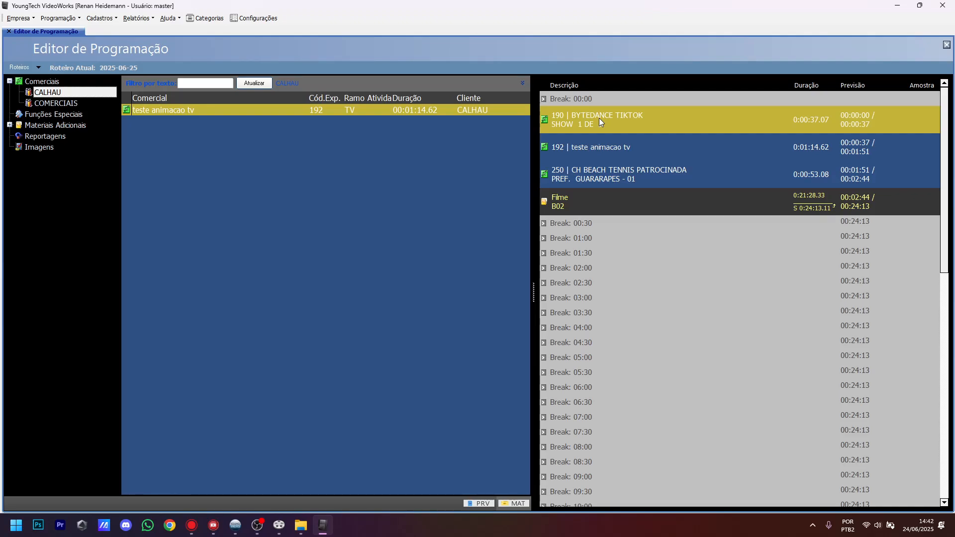
click(585, 167)
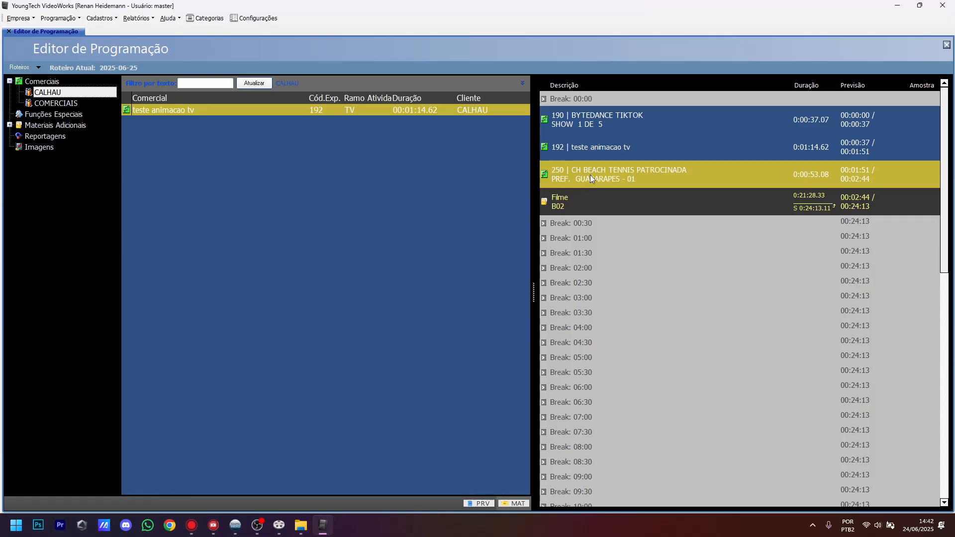
Step: List all commercials and preview CH BEACH TENNIS PATROCINADA, trying out the playback controls
click(31, 82)
right_click(217, 121)
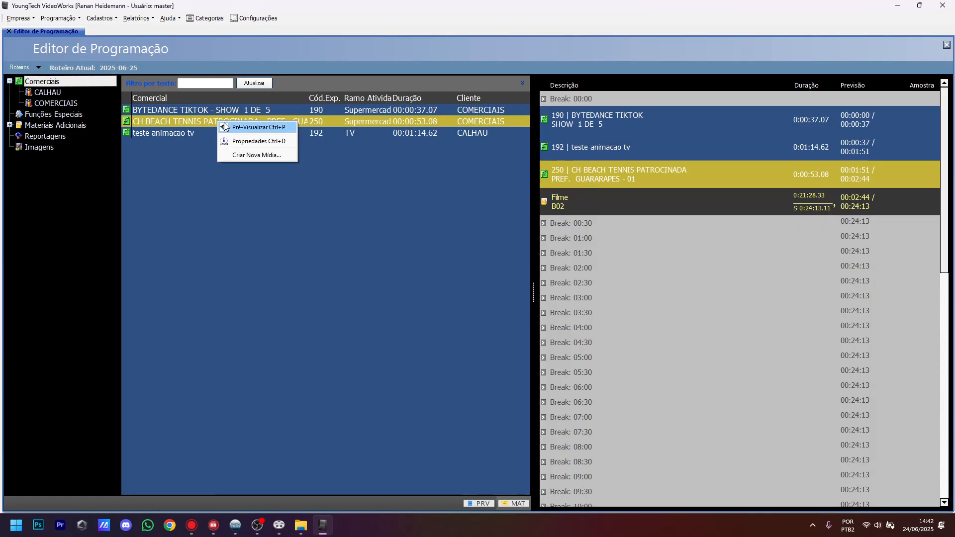
click(234, 128)
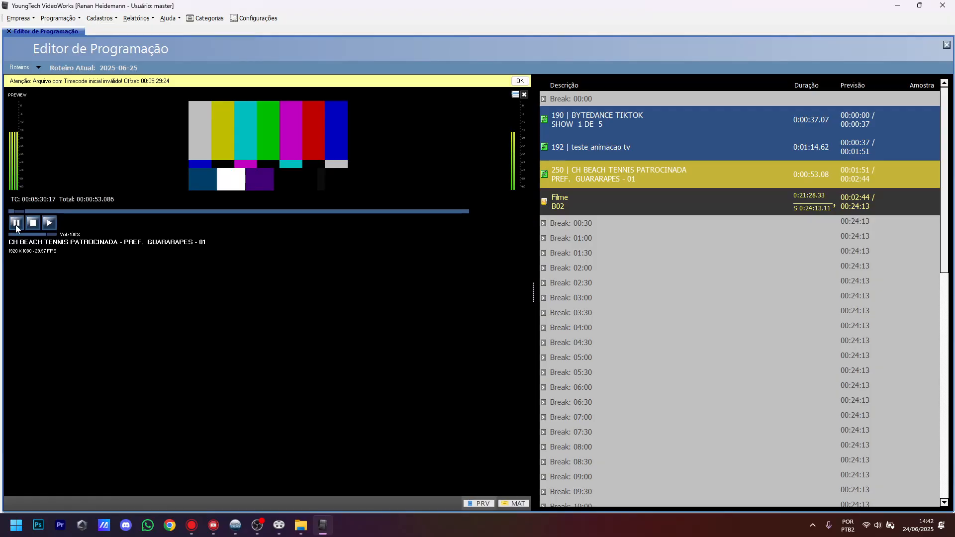
click(520, 81)
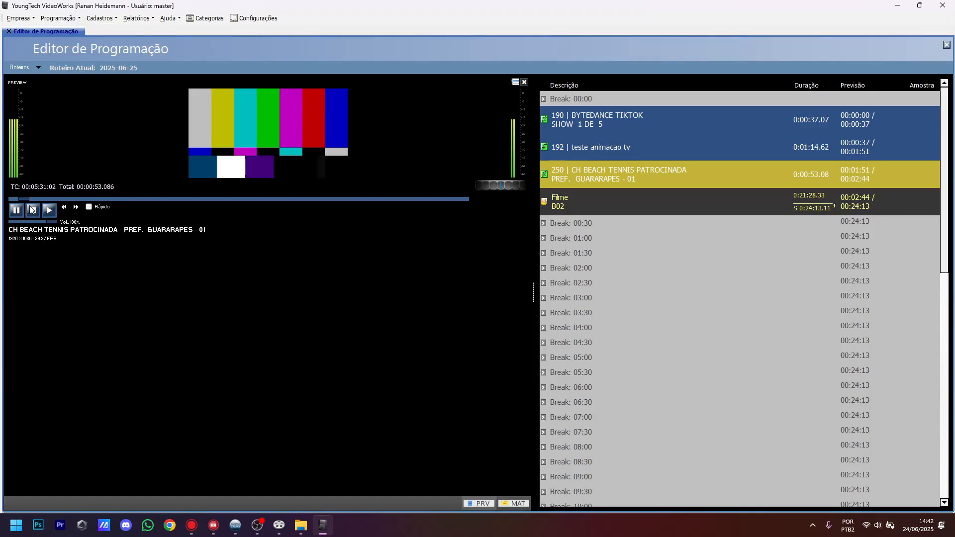
click(48, 211)
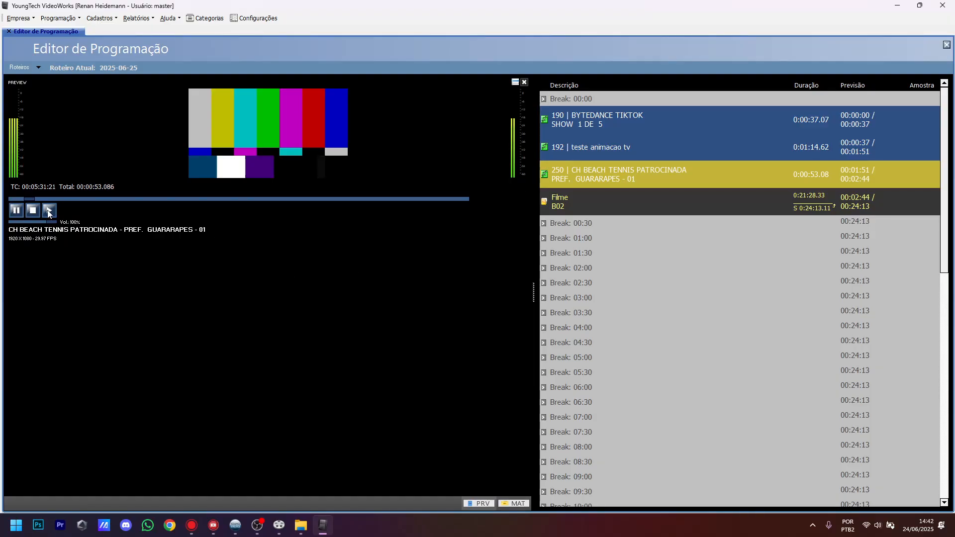
click(19, 208)
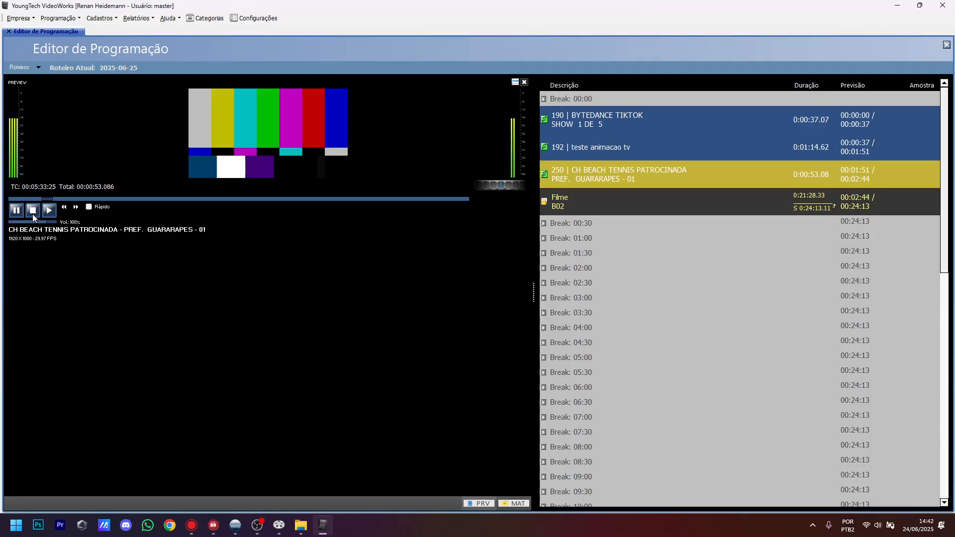
click(64, 208)
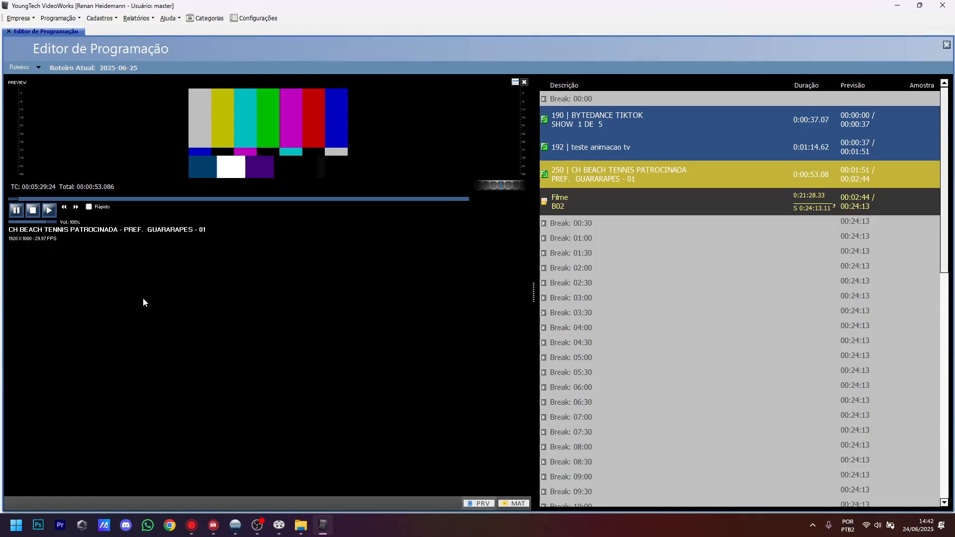
Step: Auto-trim the previewed CH BEACH TENNIS PATROCINADA commercial, apply the marks to its registration and close the preview
right_click(153, 279)
mouse_move(164, 281)
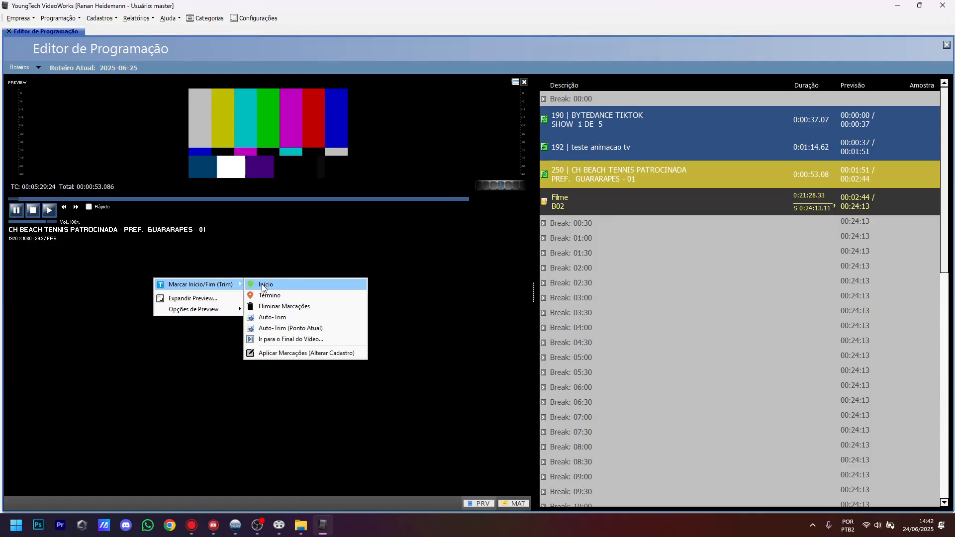
click(280, 318)
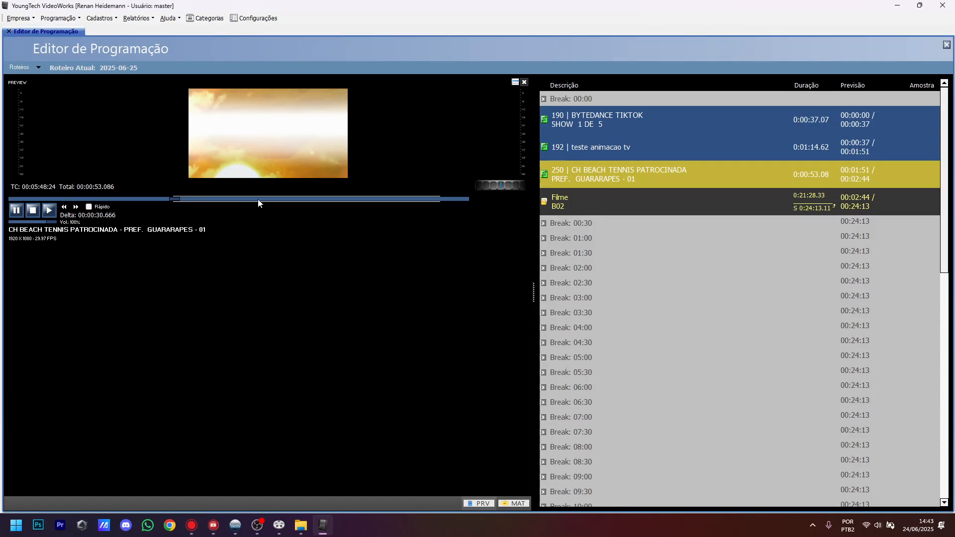
right_click(145, 270)
mouse_move(158, 274)
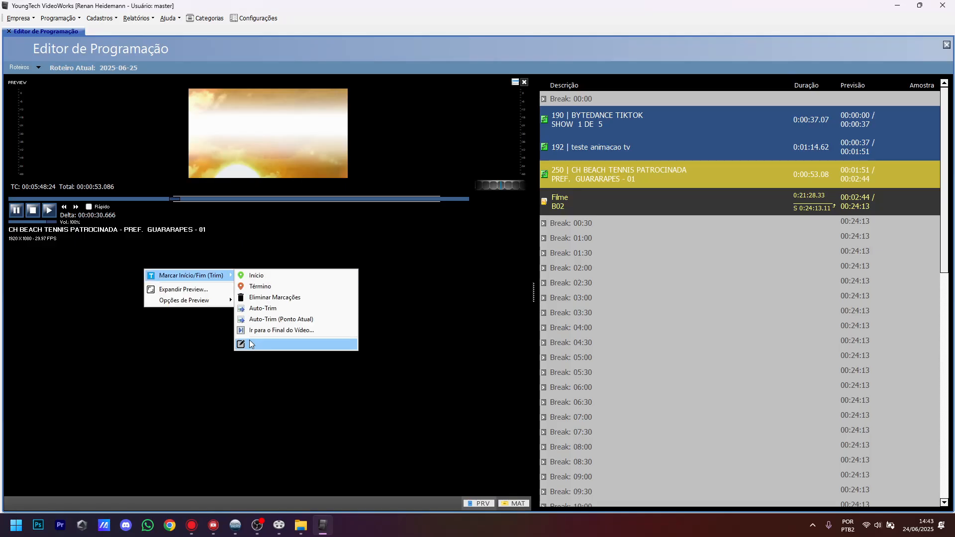
click(251, 345)
click(467, 294)
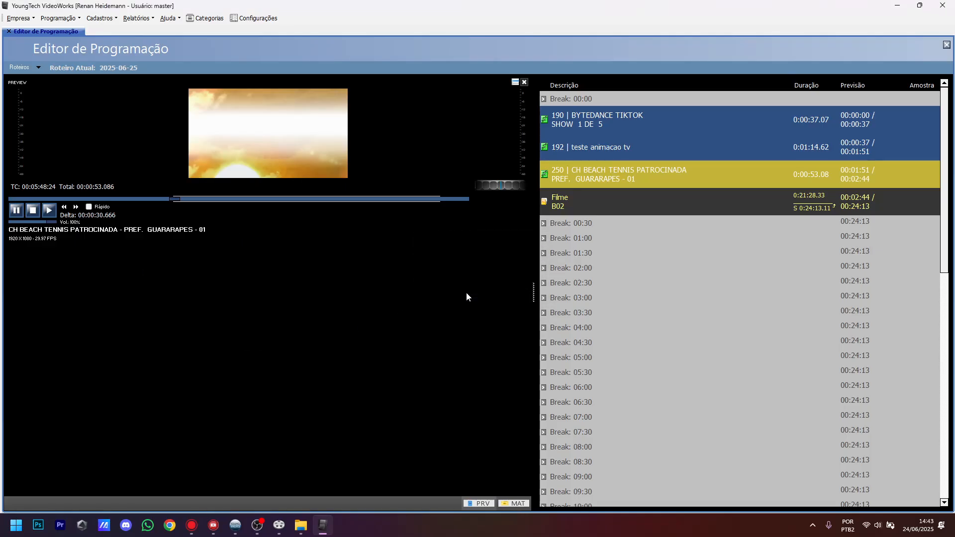
click(525, 82)
click(405, 124)
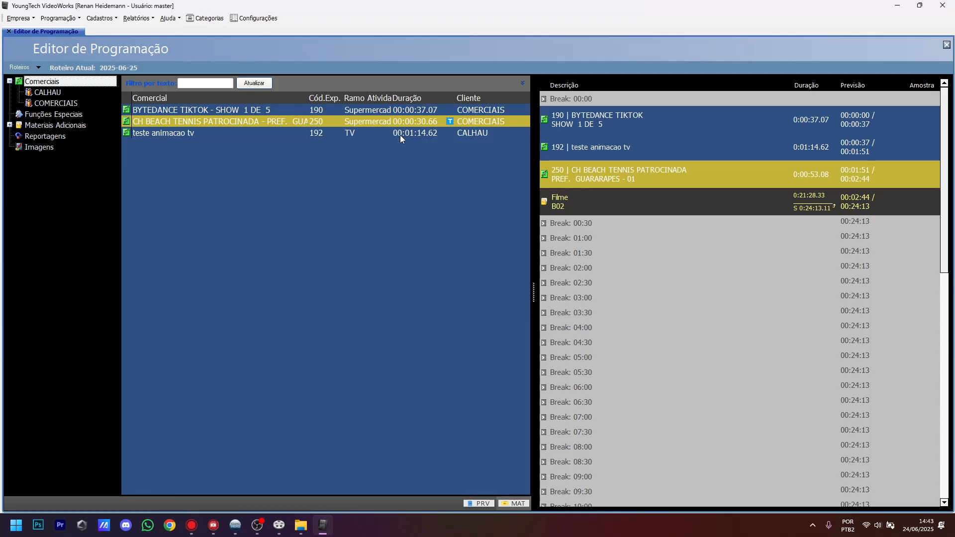
Step: Add the trimmed CH BEACH TENNIS PATROCINADA commercial to the 00:30 break of the schedule
drag(312, 121, 596, 249)
click(603, 182)
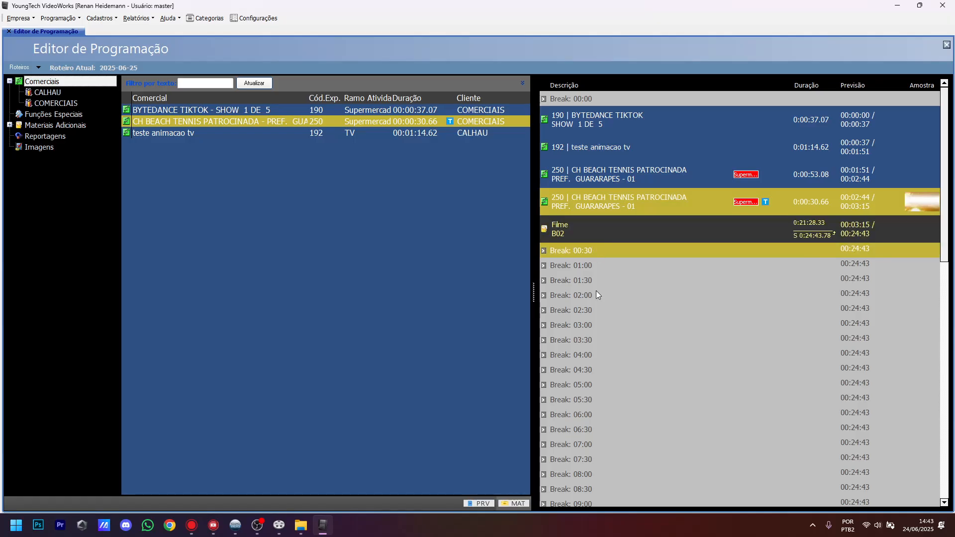
drag(596, 291, 598, 277)
click(586, 225)
click(599, 244)
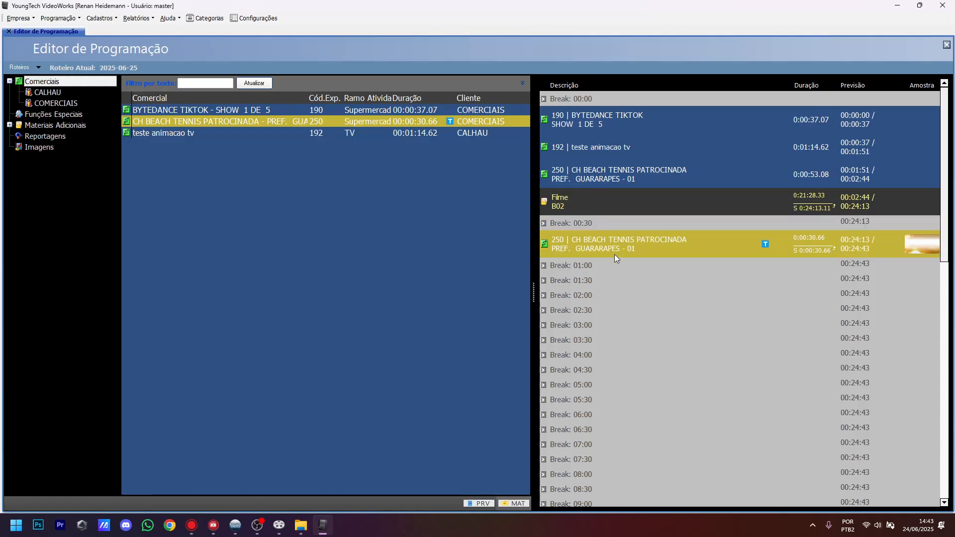
Step: Review the order, durations and forecast times of the materials in the 00:00 and 00:30 breaks
click(783, 207)
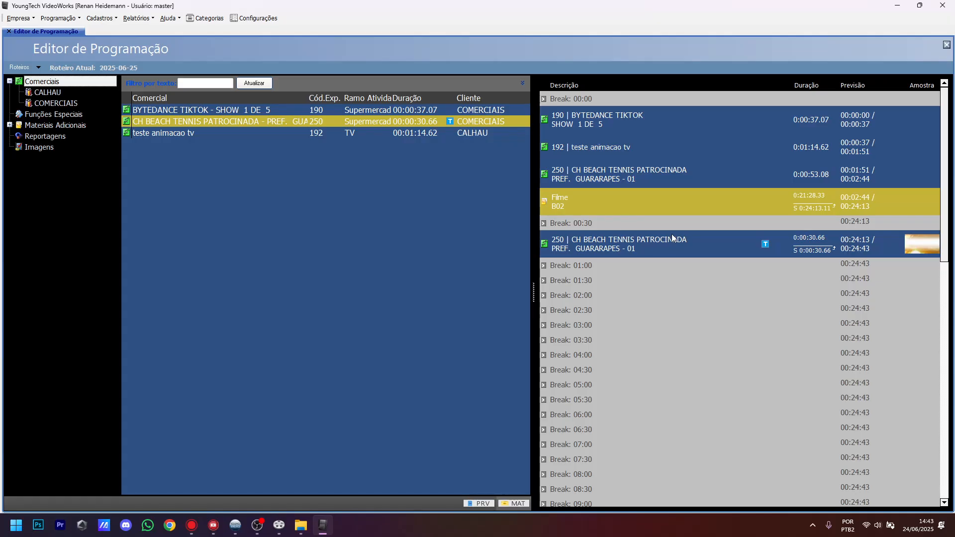
click(820, 251)
scroll(818, 249, down, 11)
scroll(816, 247, down, 2)
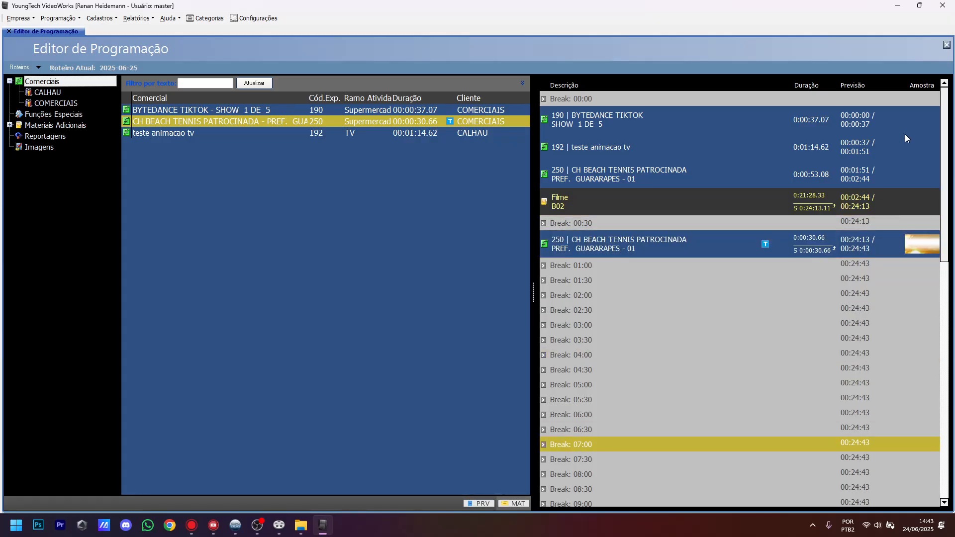
drag(944, 114, 945, 39)
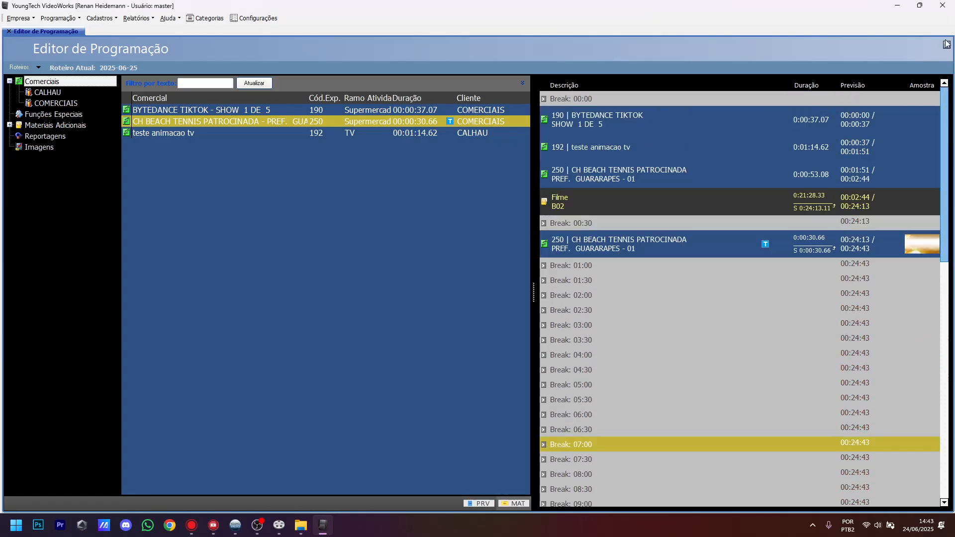
click(713, 223)
click(702, 243)
click(647, 185)
click(591, 114)
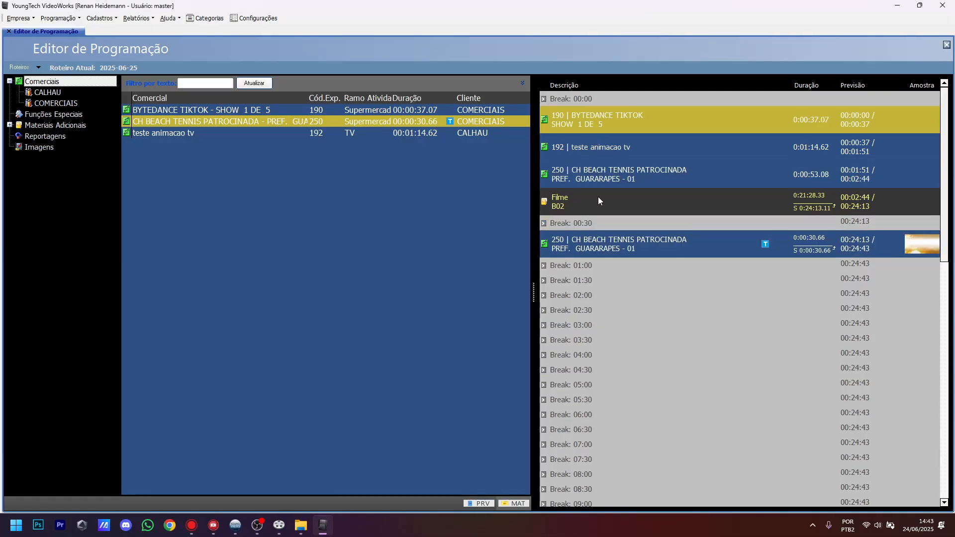
click(590, 184)
click(595, 203)
click(596, 243)
click(590, 172)
click(585, 149)
click(583, 122)
click(599, 169)
click(594, 195)
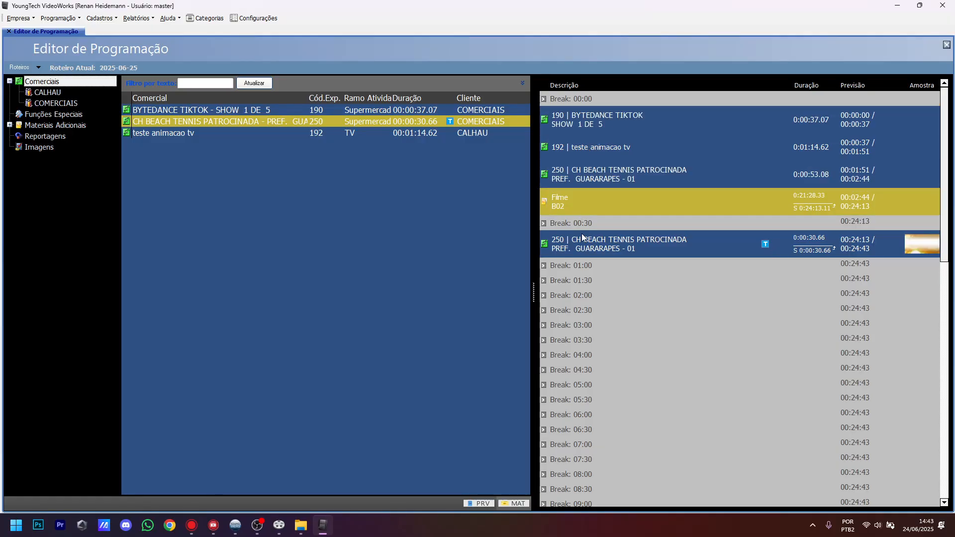
click(582, 237)
click(585, 264)
click(578, 175)
click(576, 147)
click(575, 121)
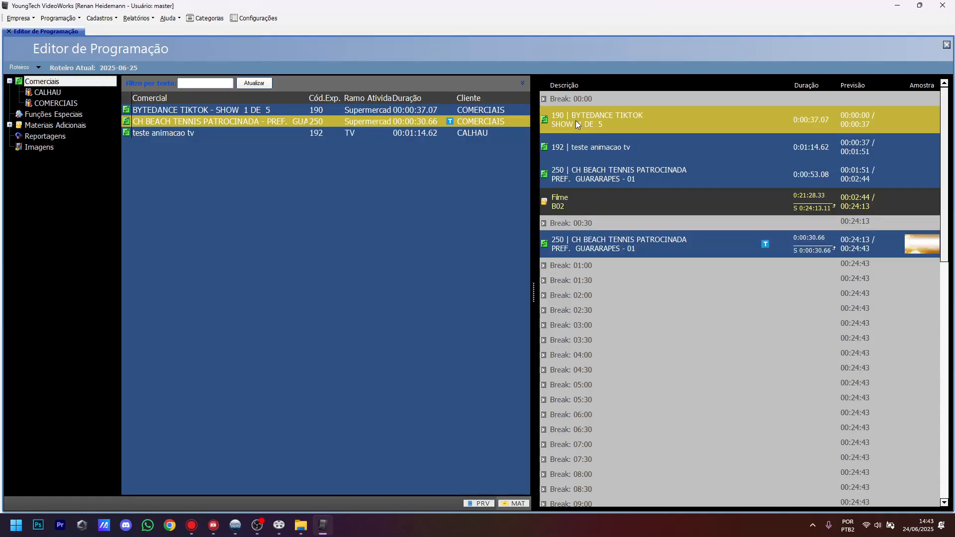
click(573, 98)
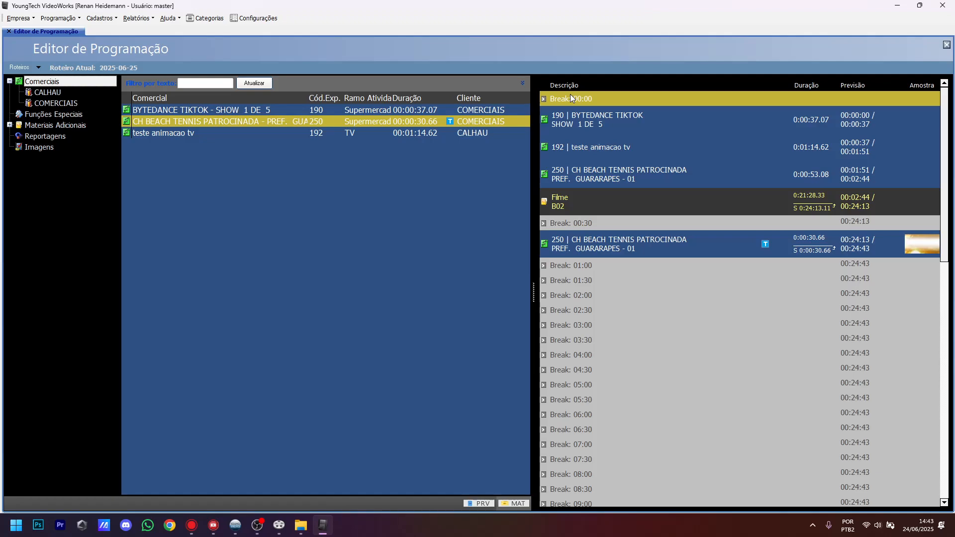
Step: Create a new schedule without breaks and save it as 2025-06-24.rot, replacing the existing file
click(38, 67)
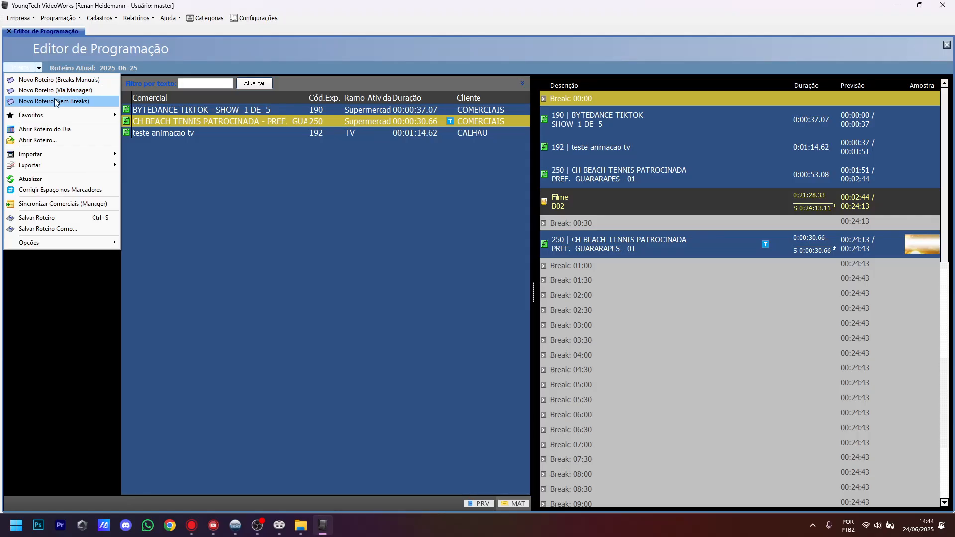
click(75, 102)
click(438, 312)
click(523, 313)
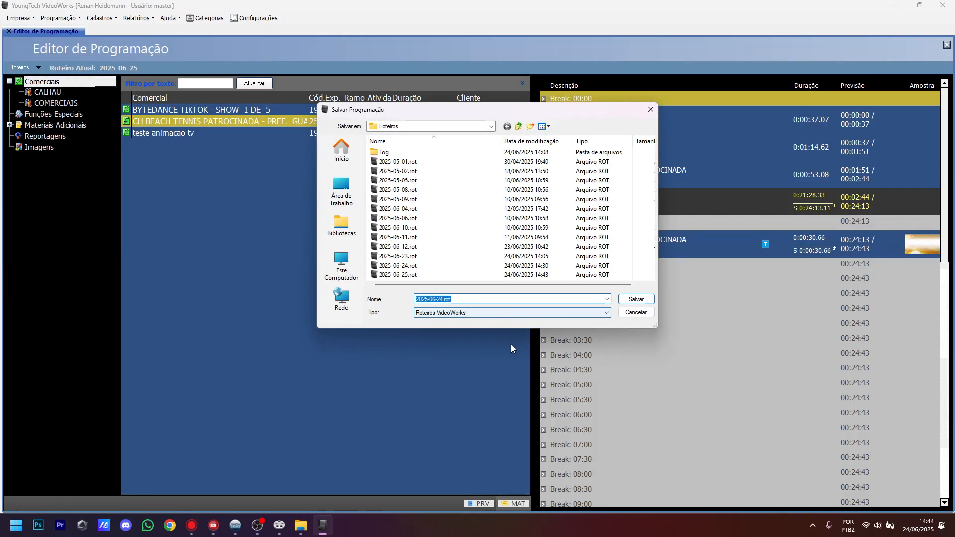
click(632, 300)
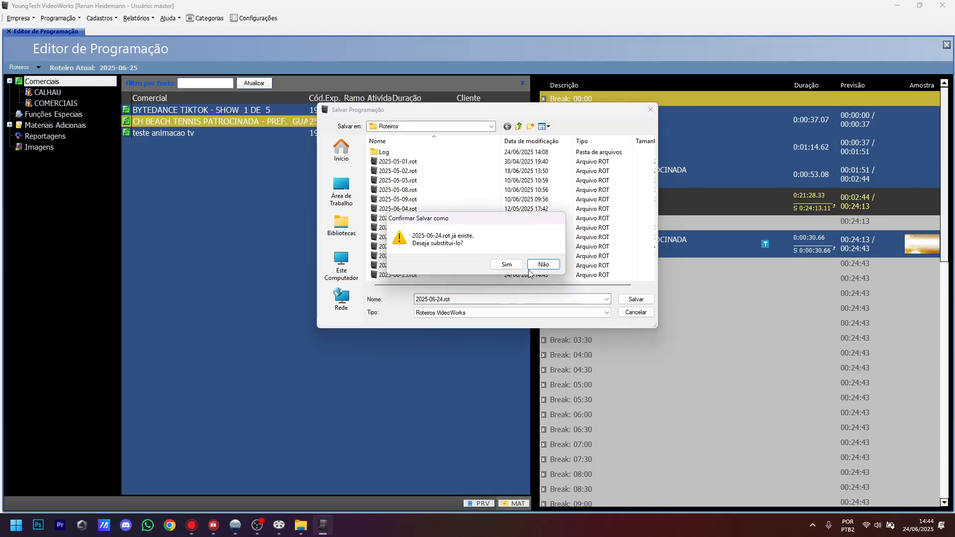
click(505, 264)
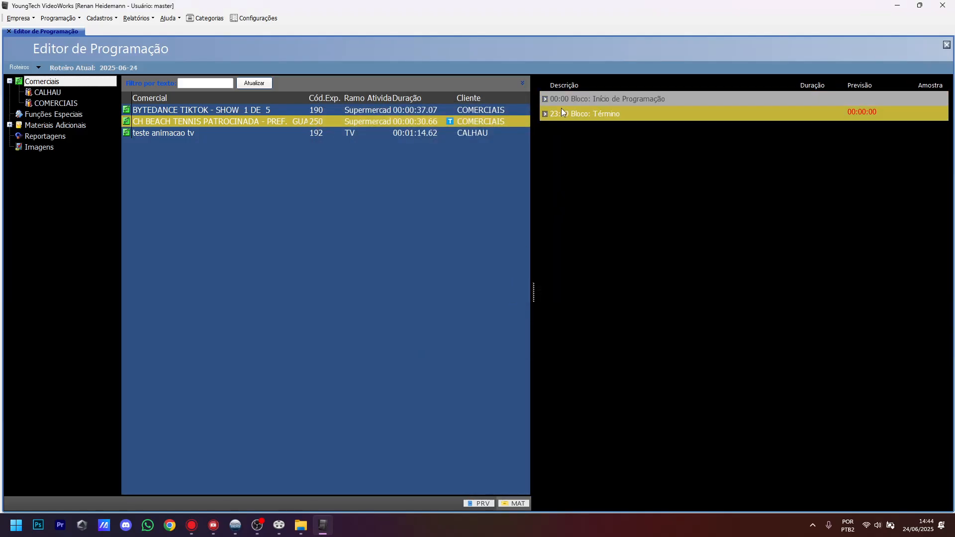
Step: Add CH BEACH TENNIS PATROCINADA, teste animacao tv and BYTEDANCE TIKTOK, in that order, to the 00:00 Início de Programação block
drag(233, 119, 561, 131)
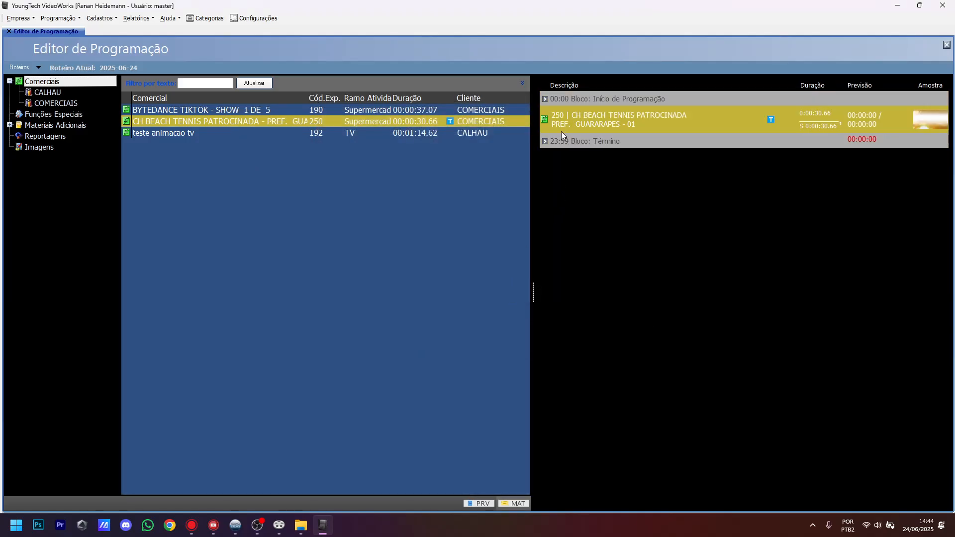
double_click(235, 133)
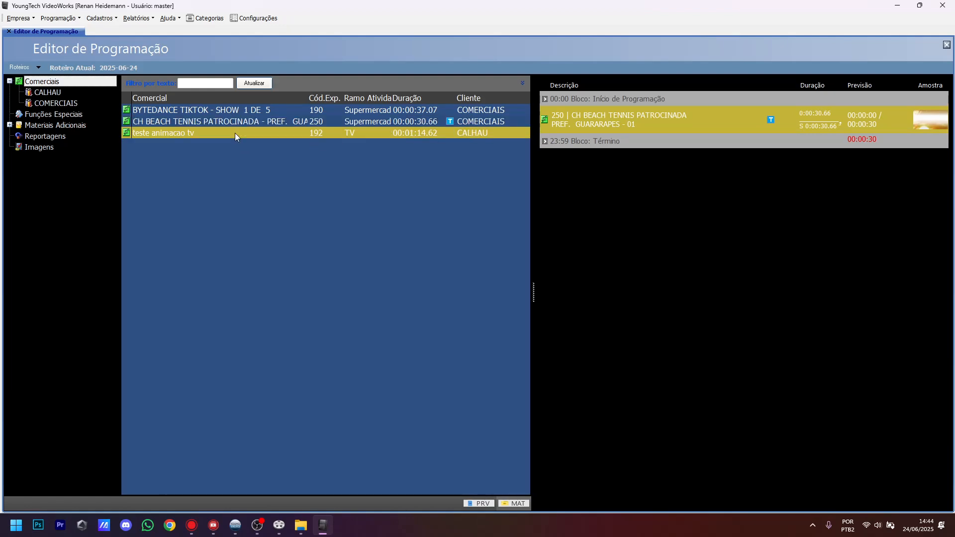
click(247, 110)
double_click(247, 109)
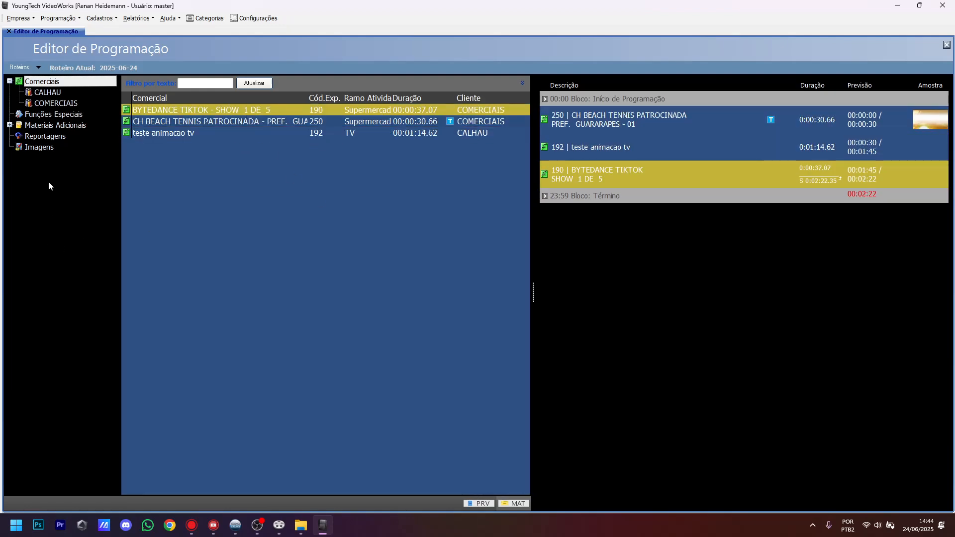
Step: Add Filme - B02 from Materiais Adicionais to the schedule after BYTEDANCE TIKTOK
click(55, 125)
double_click(175, 115)
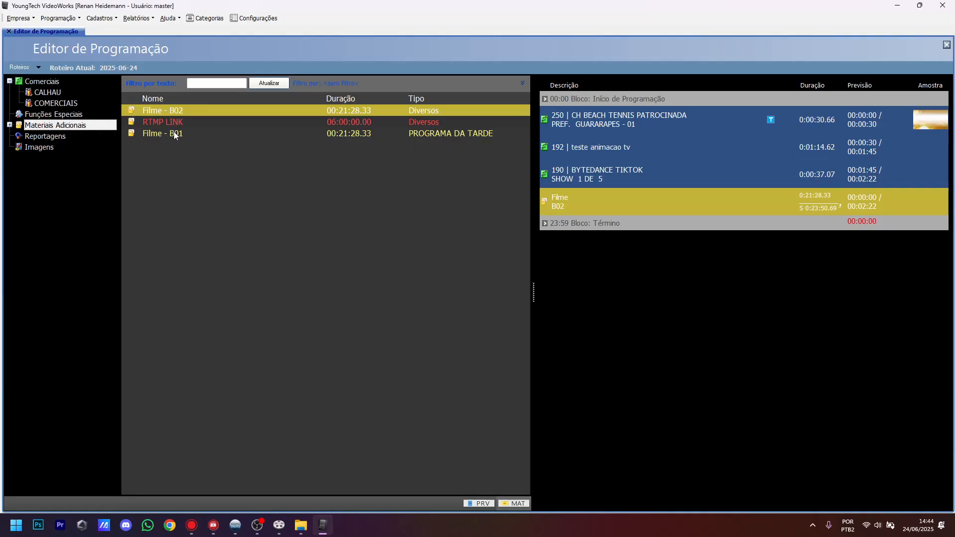
click(174, 131)
Step: Copy the first two commercials, CH BEACH TENNIS PATROCINADA and teste animacao tv, and paste the pair three times below Filme B02
click(572, 168)
click(614, 139)
click(597, 121)
shift+click(590, 145)
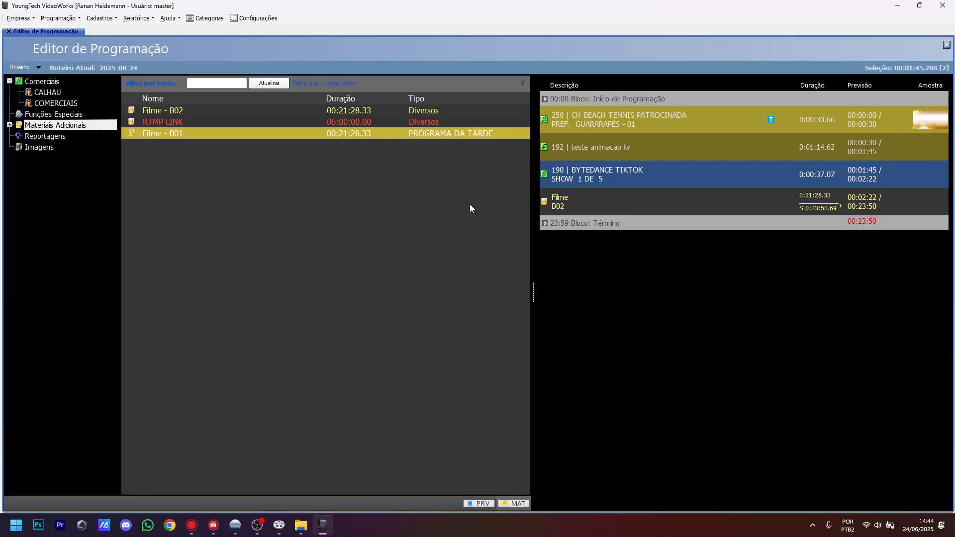
key(ctrl+c)
click(563, 200)
key(ctrl+v)
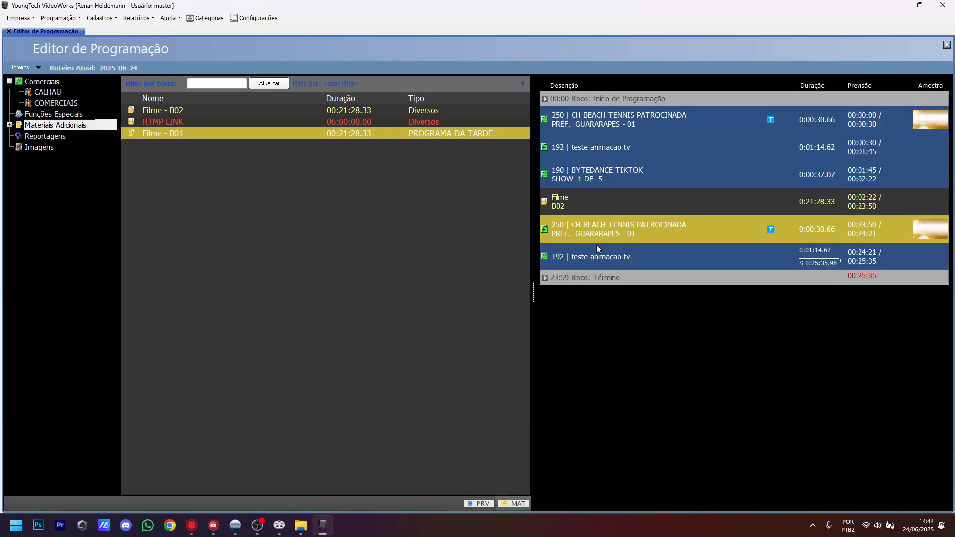
click(595, 255)
key(ctrl+v)
click(595, 305)
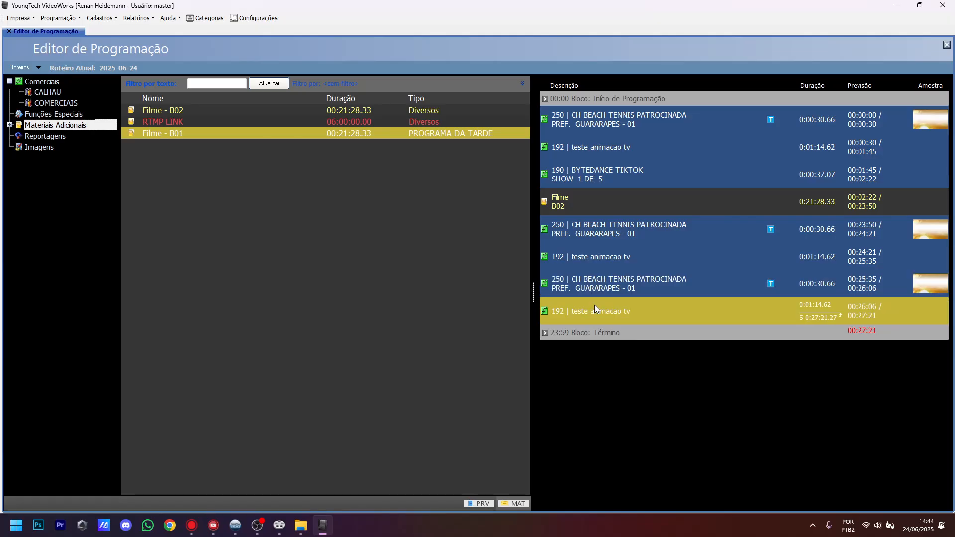
key(ctrl+v)
click(593, 313)
Step: Move Filme B02 down in the schedule so that it sits just before the last pasted pair of commercials
drag(567, 207, 597, 303)
click(589, 219)
click(591, 199)
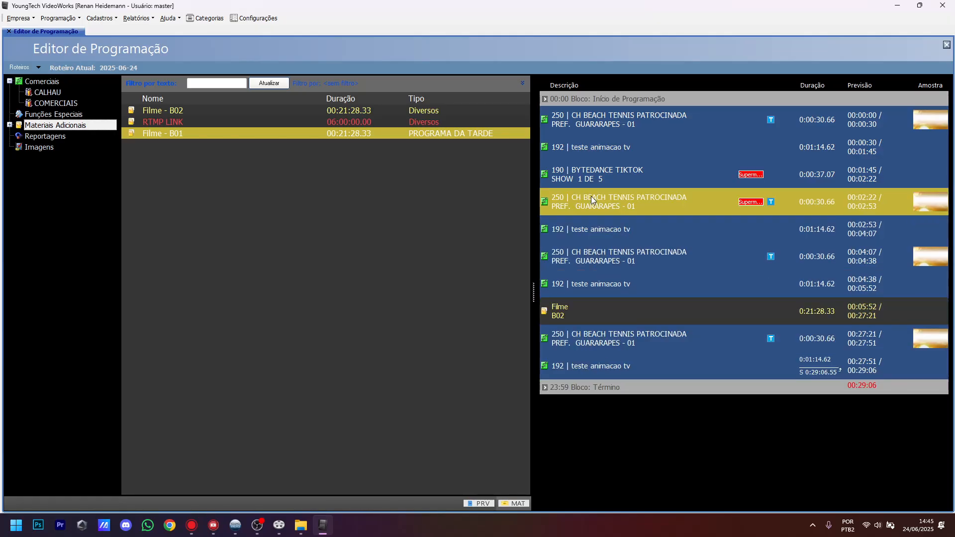
Step: Insert CH BEACH TENNIS PATROCINADA by its media code, 250, directly after BYTEDANCE TIKTOK
click(589, 174)
key(Insert)
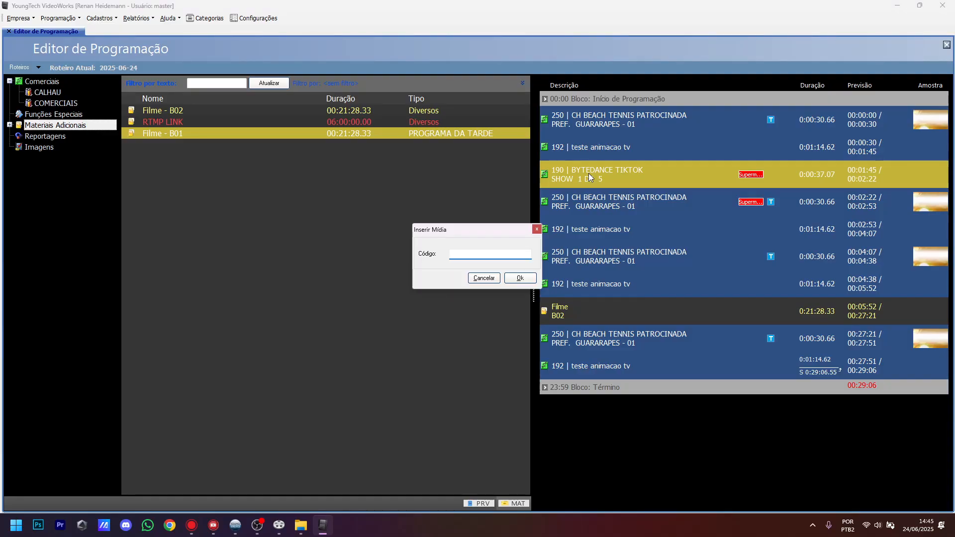
text(190)
key(Return)
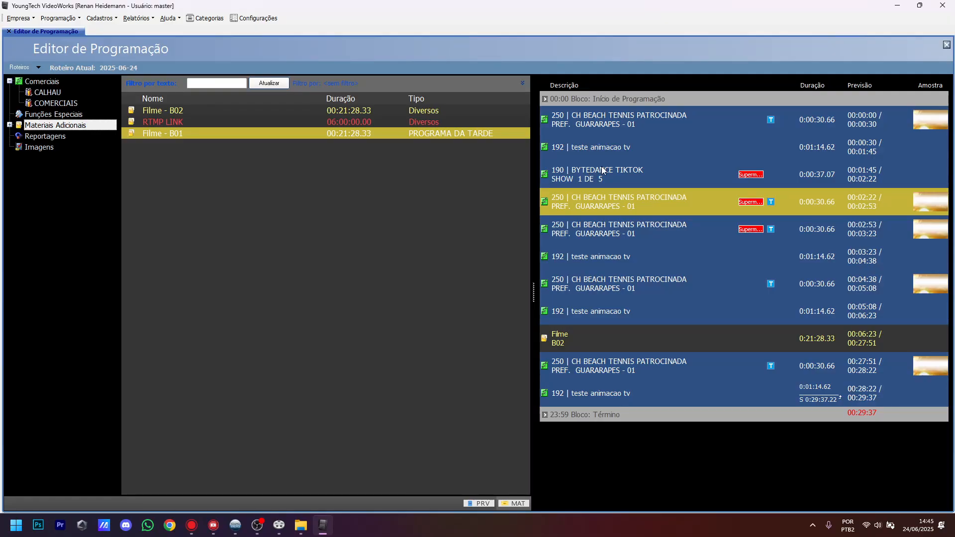
Step: Insert teste animacao tv by its media code, 192, directly after BYTEDANCE TIKTOK
click(592, 171)
key(Insert)
text(192)
key(Return)
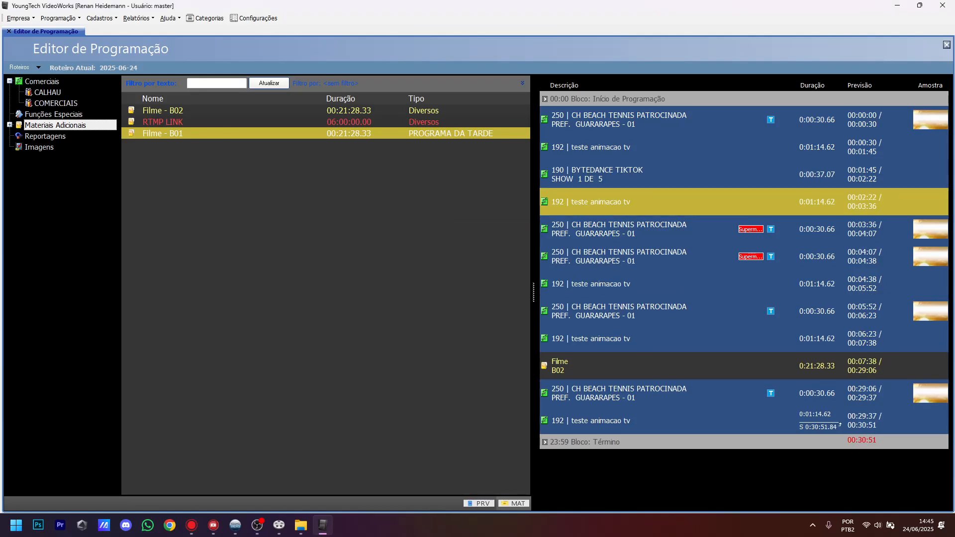
Step: Move Filme B02 up between the two consecutive CH BEACH TENNIS PATROCINADA commercials
click(570, 343)
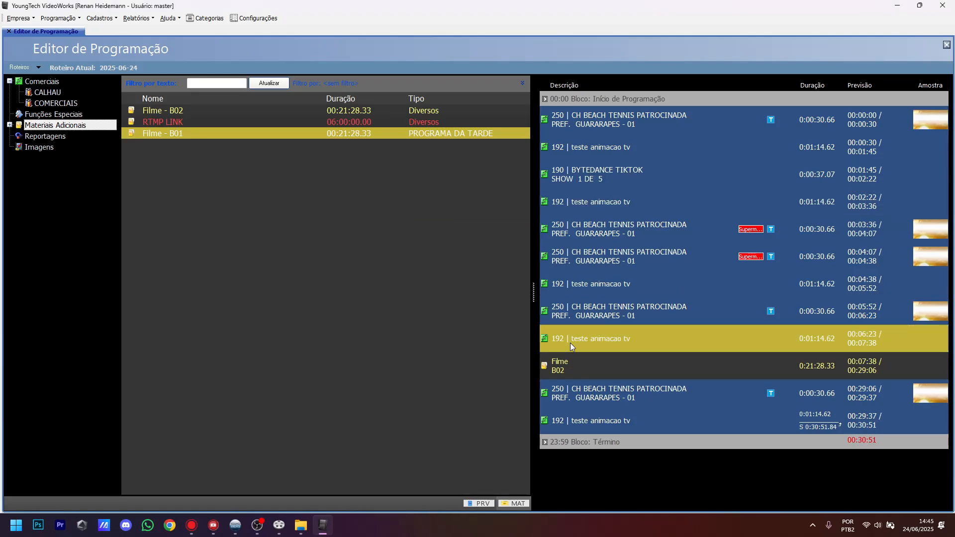
drag(584, 365, 621, 239)
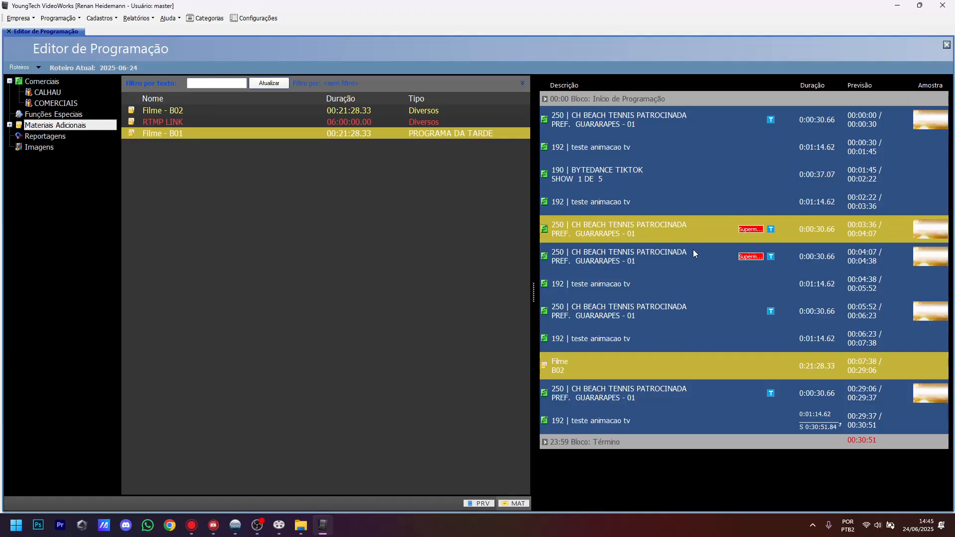
drag(695, 254, 694, 257)
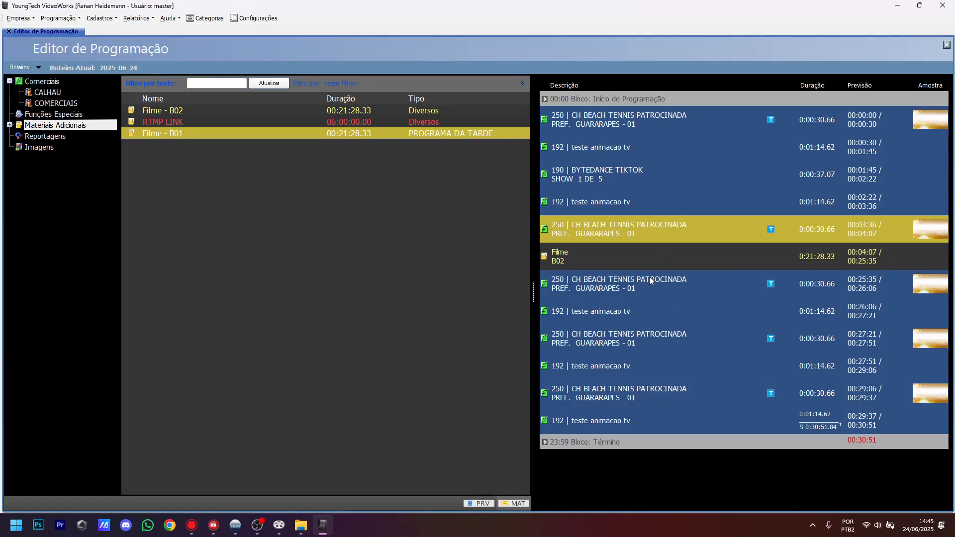
Step: Examine the commercials placed before and after Filme B02 in the schedule
click(593, 311)
click(613, 369)
click(605, 340)
click(595, 287)
click(601, 205)
click(601, 176)
click(605, 339)
click(611, 398)
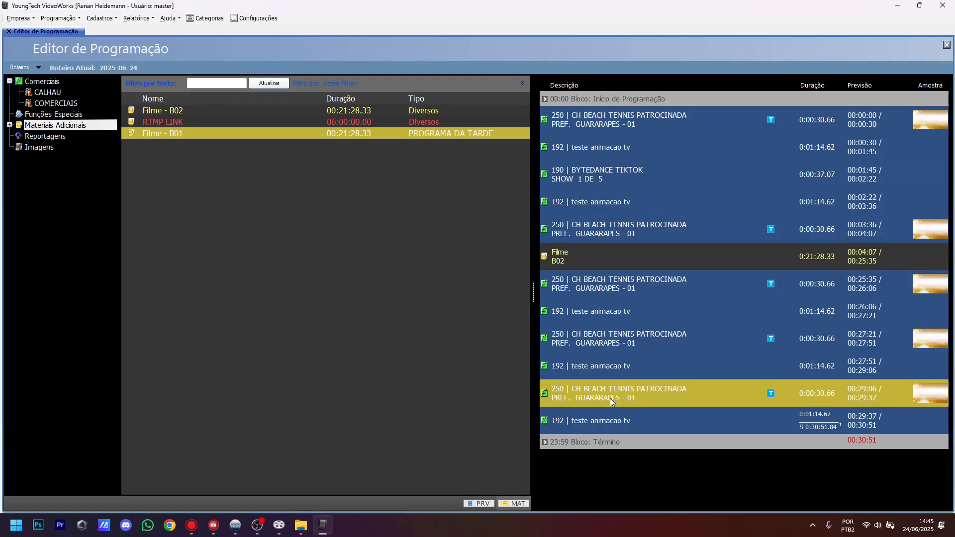
Step: Add Filme - B02 and Filme - B01 to the schedule just before the last pair of commercials
click(579, 359)
double_click(270, 111)
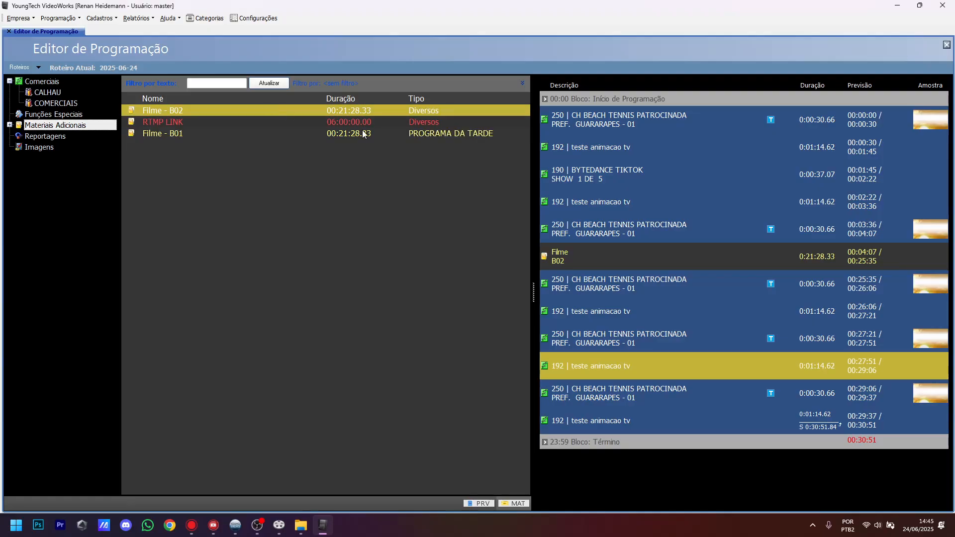
double_click(345, 134)
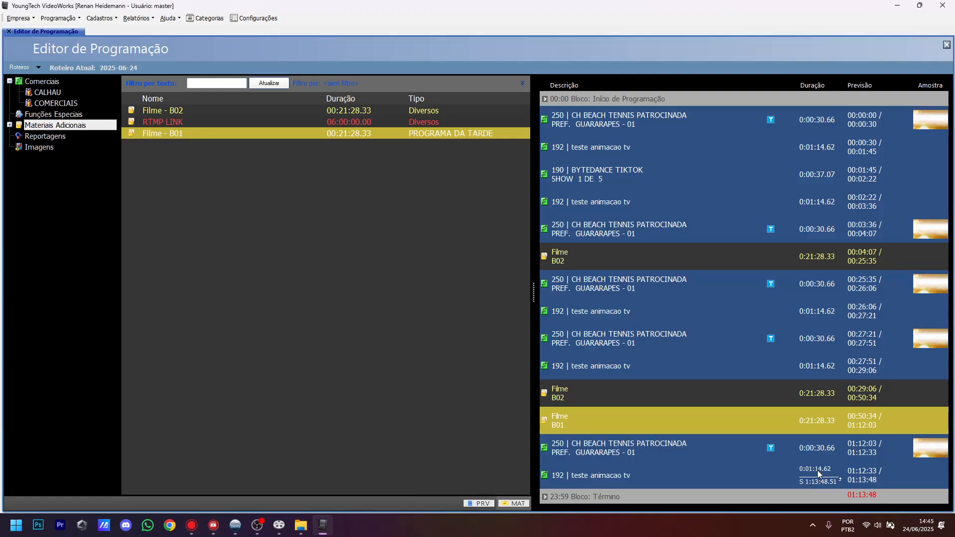
click(586, 180)
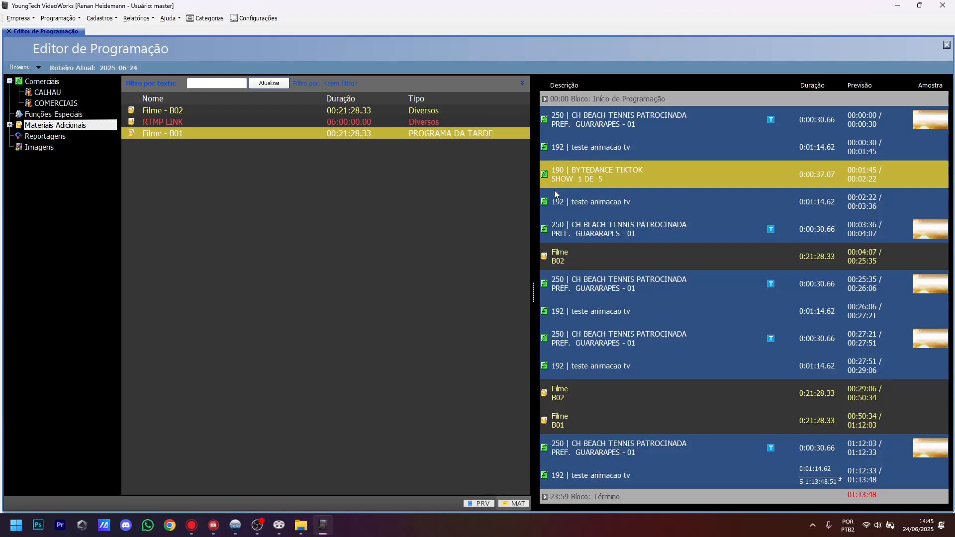
right_click(585, 176)
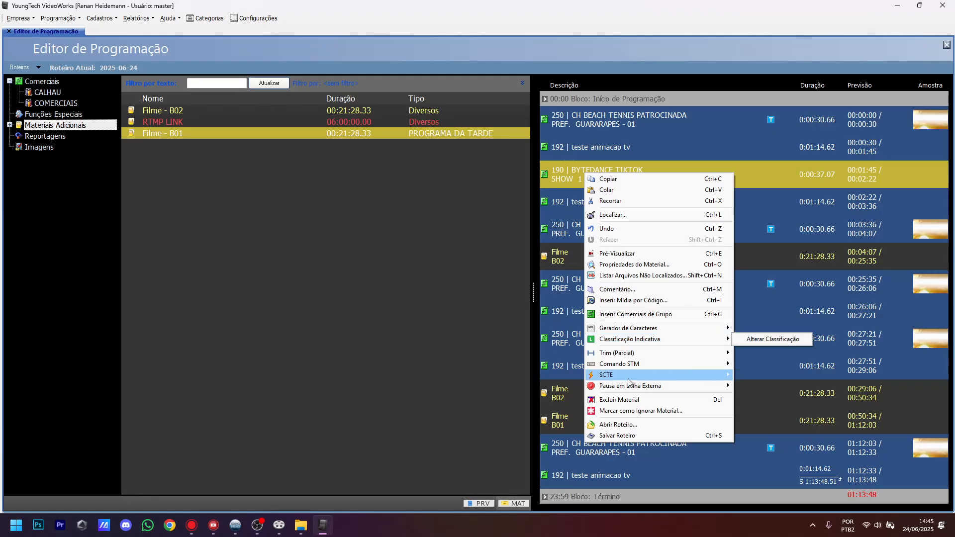
mouse_move(619, 333)
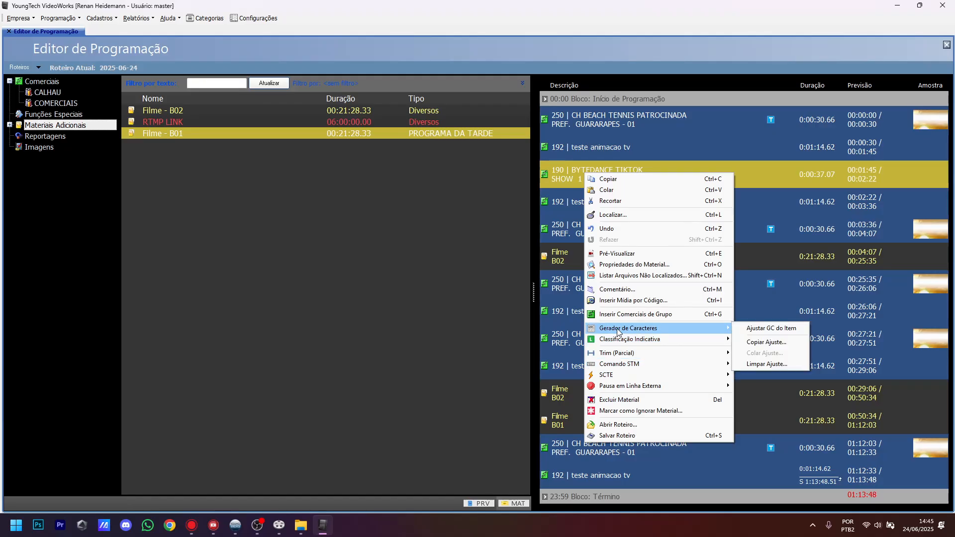
click(756, 259)
click(591, 171)
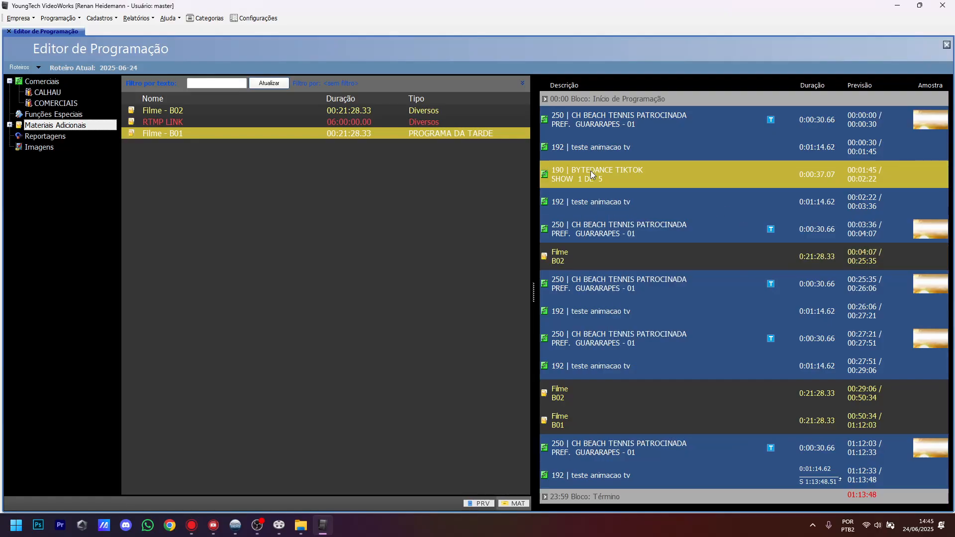
Step: Open the character generator adjustment for the first Filme B02 and set its text position to Superior-esquerda
click(596, 263)
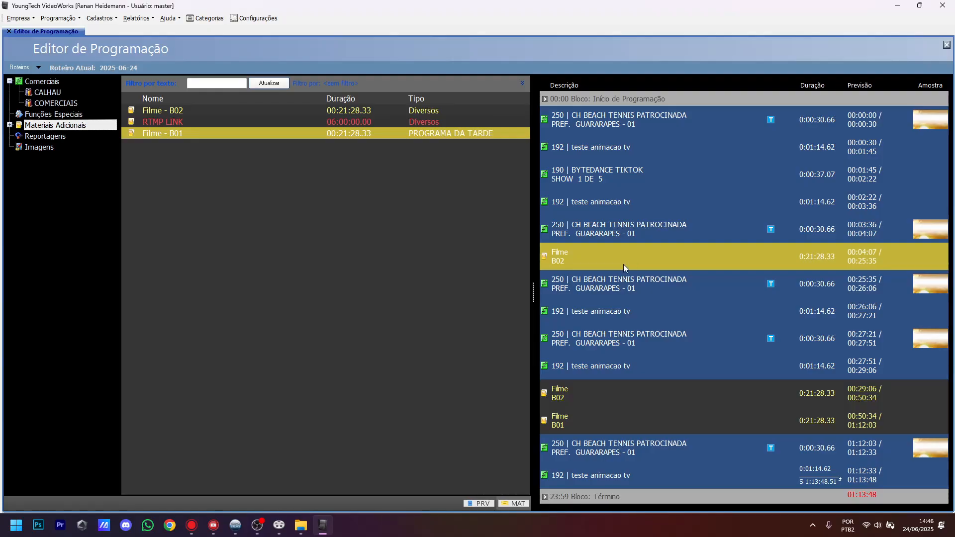
right_click(640, 254)
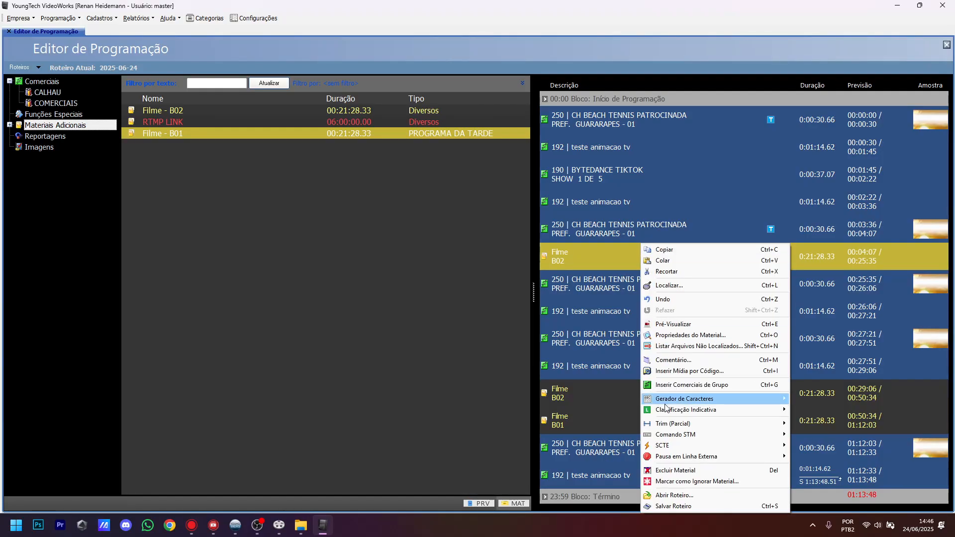
click(827, 399)
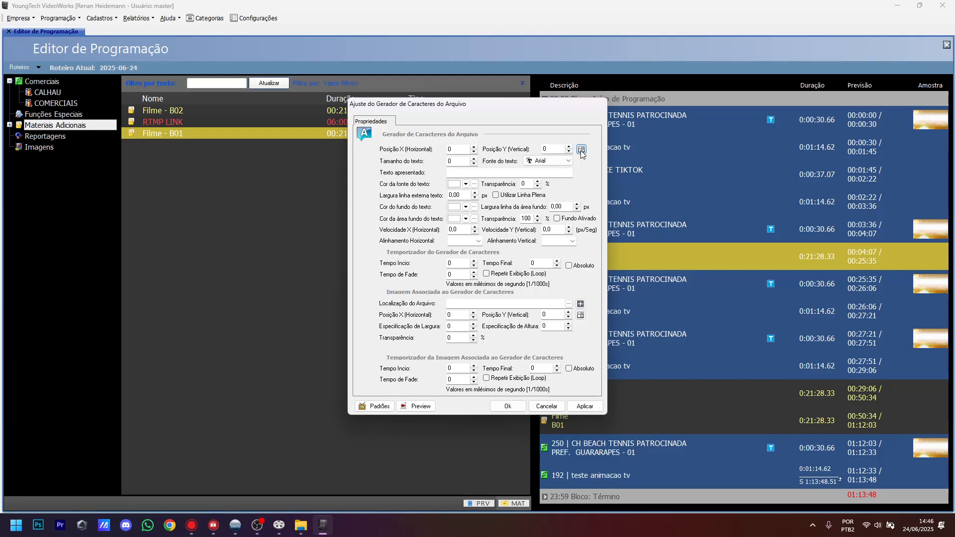
drag(488, 103, 381, 128)
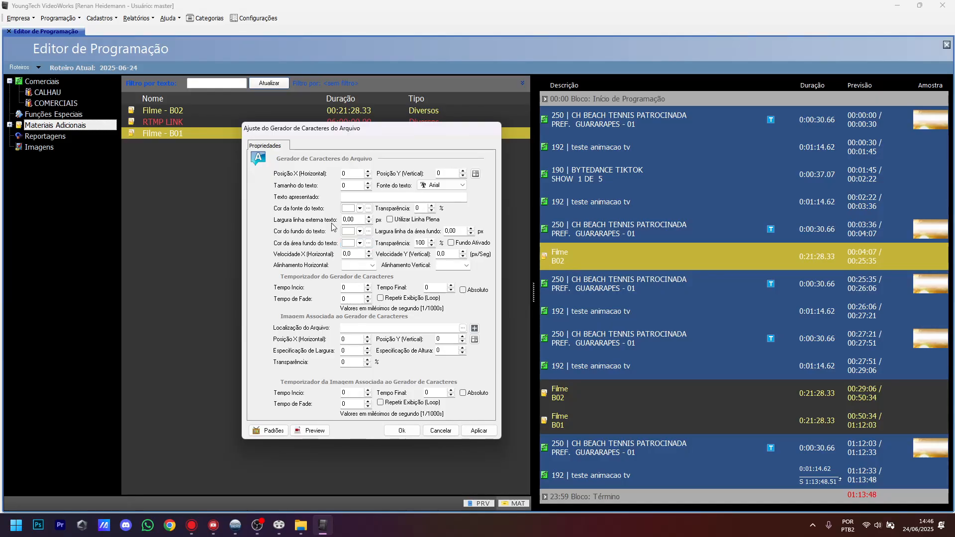
click(474, 175)
click(443, 253)
click(478, 262)
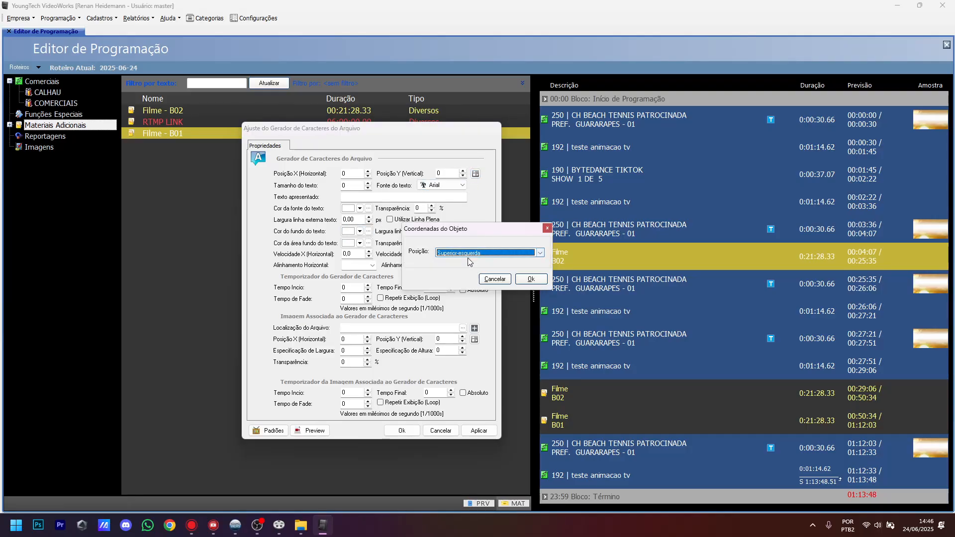
click(530, 279)
Step: Set the overlay's text size to 40 and displayed text to REPRISE, and apply the adjustment to Filme B02
text(4)
click(362, 197)
text(PRE)
key(BackSpace)
key(BackSpace)
key(BackSpace)
text(REPRISE)
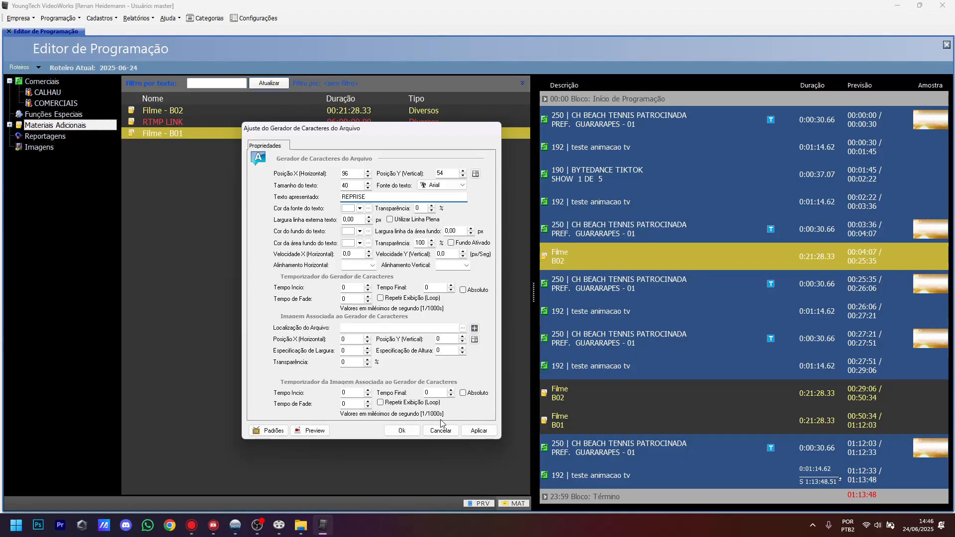
click(476, 434)
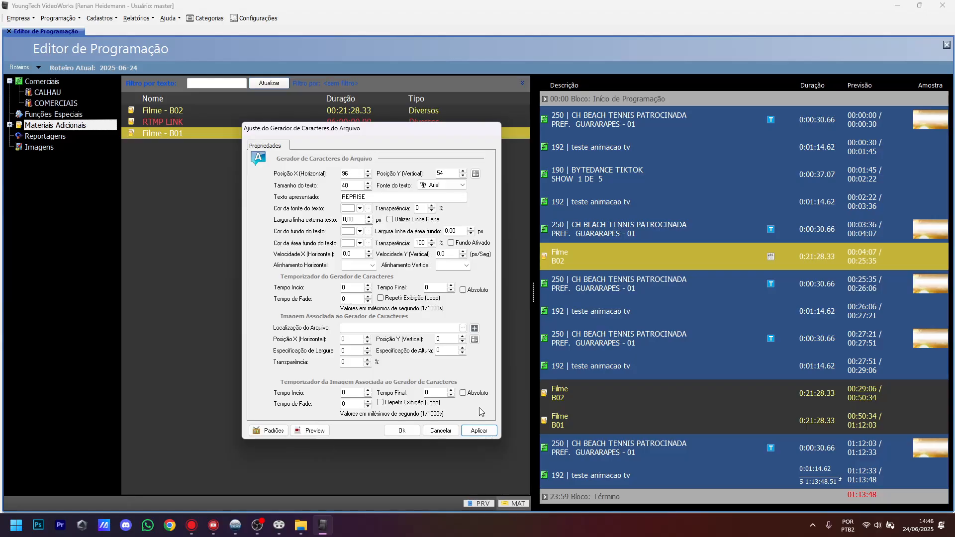
click(281, 429)
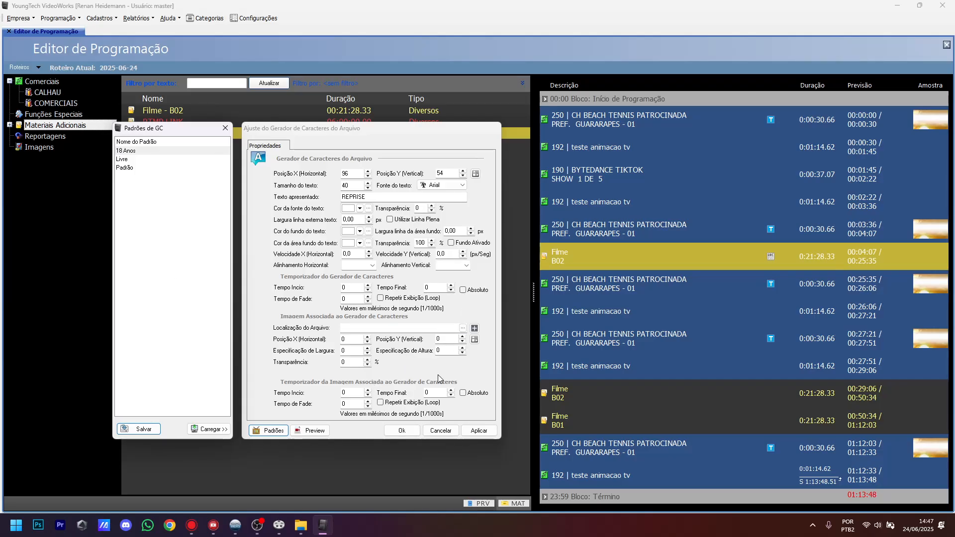
click(478, 431)
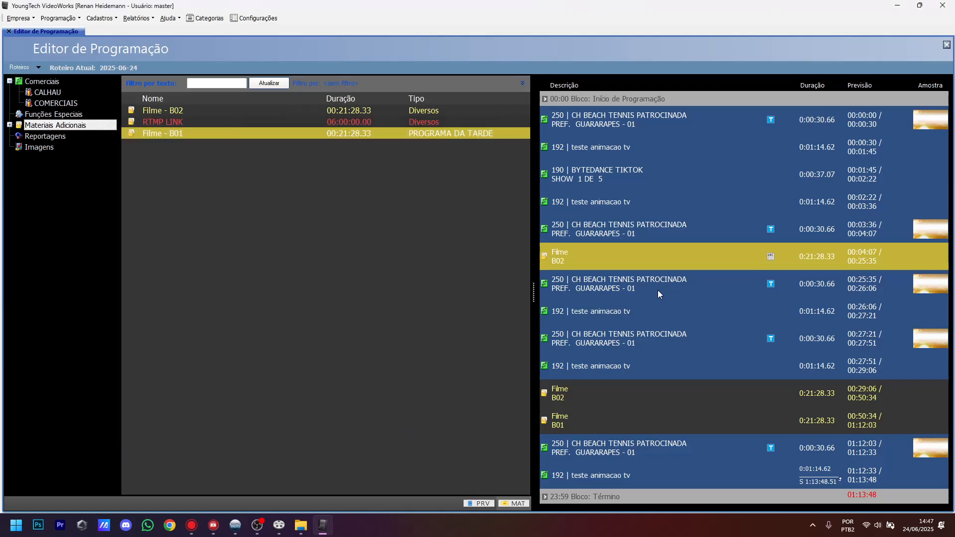
Step: Preview Filme B02 in the expanded preview window to check the REPRISE overlay, and close the preview
right_click(677, 265)
click(709, 326)
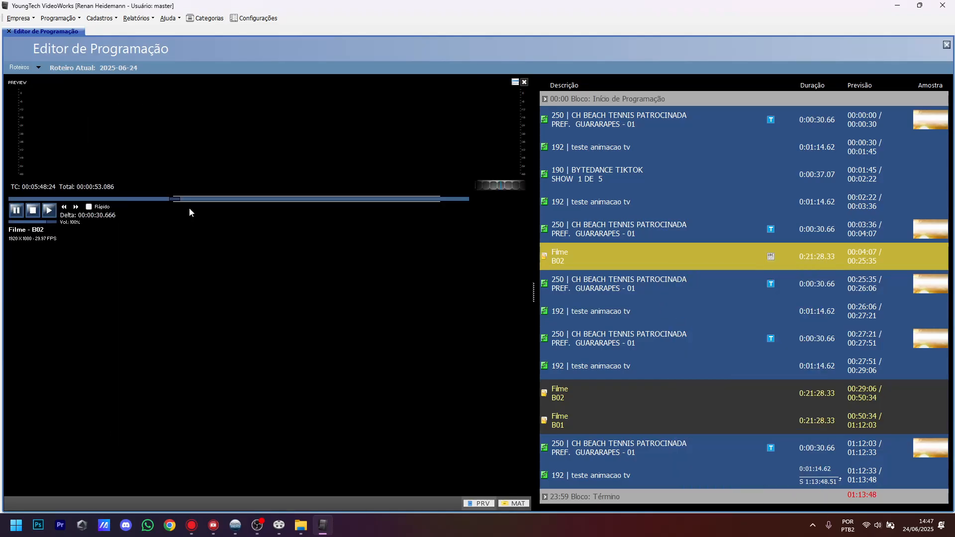
click(20, 211)
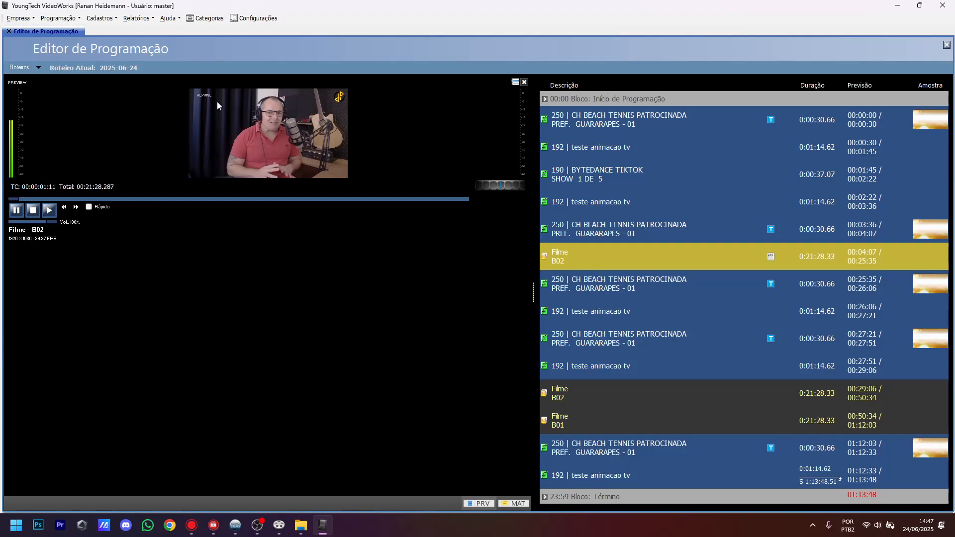
right_click(106, 255)
click(141, 275)
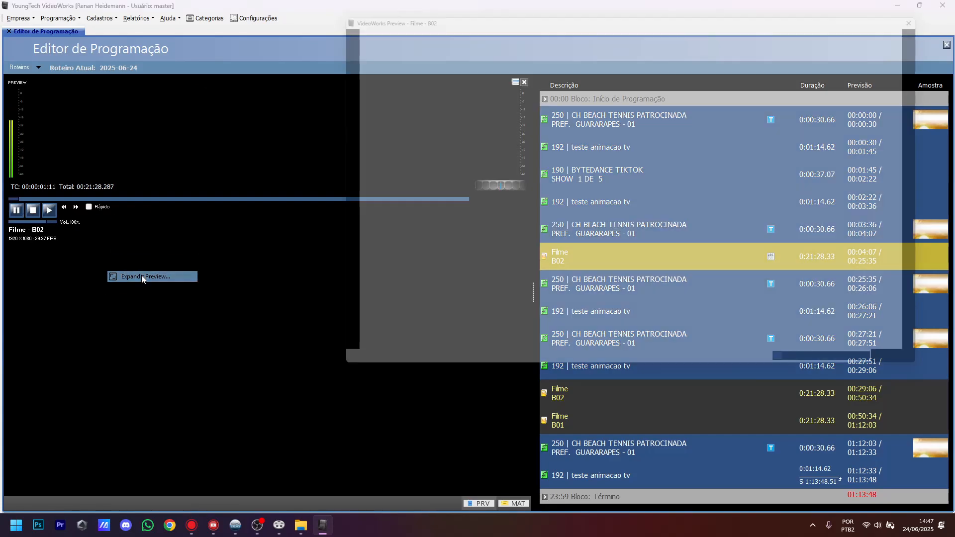
drag(413, 8, 355, 110)
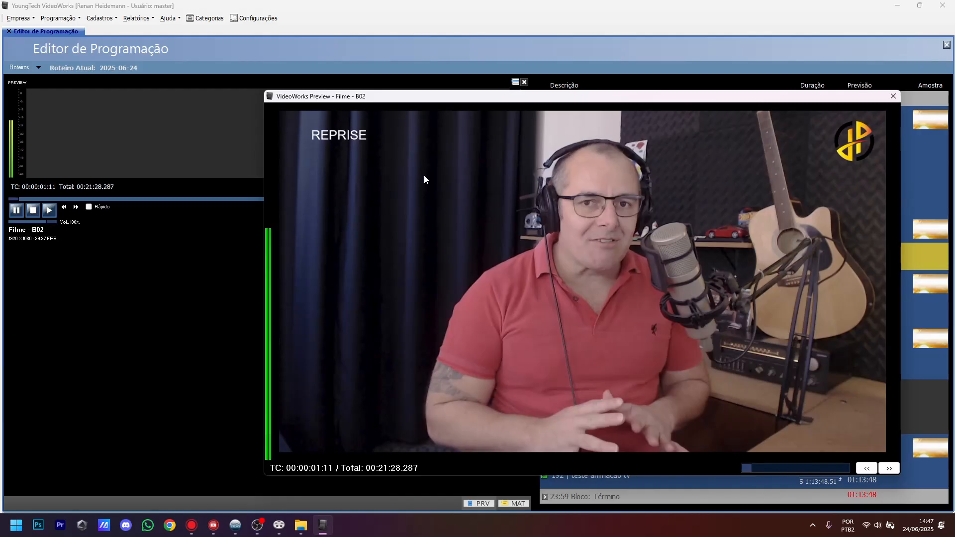
click(894, 96)
click(525, 82)
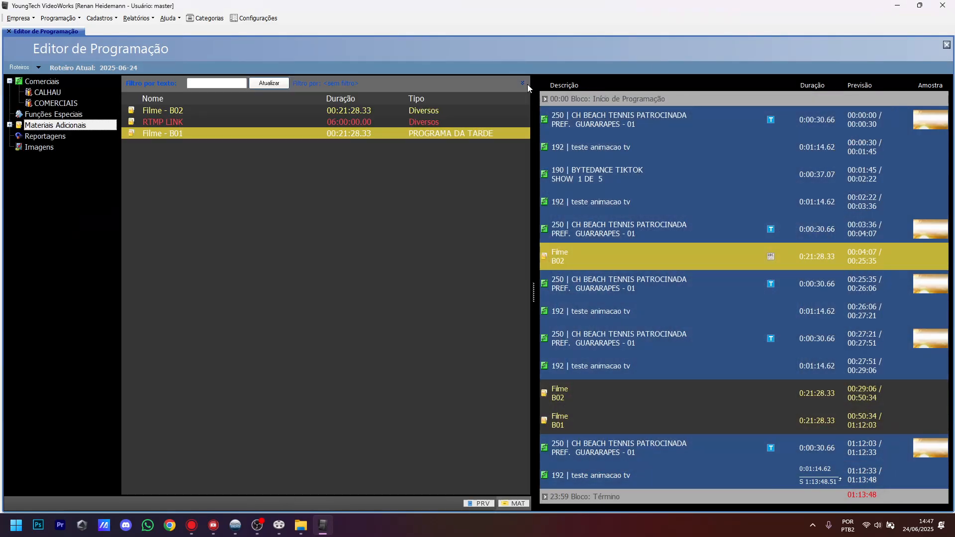
Step: Set the content rating of the first Filme B02 in the schedule to 12 Anos
right_click(614, 256)
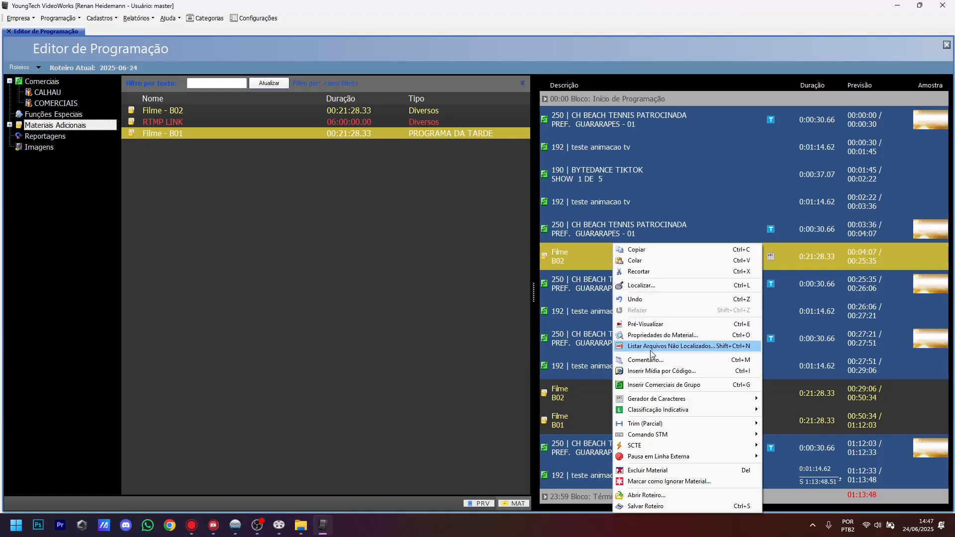
mouse_move(652, 409)
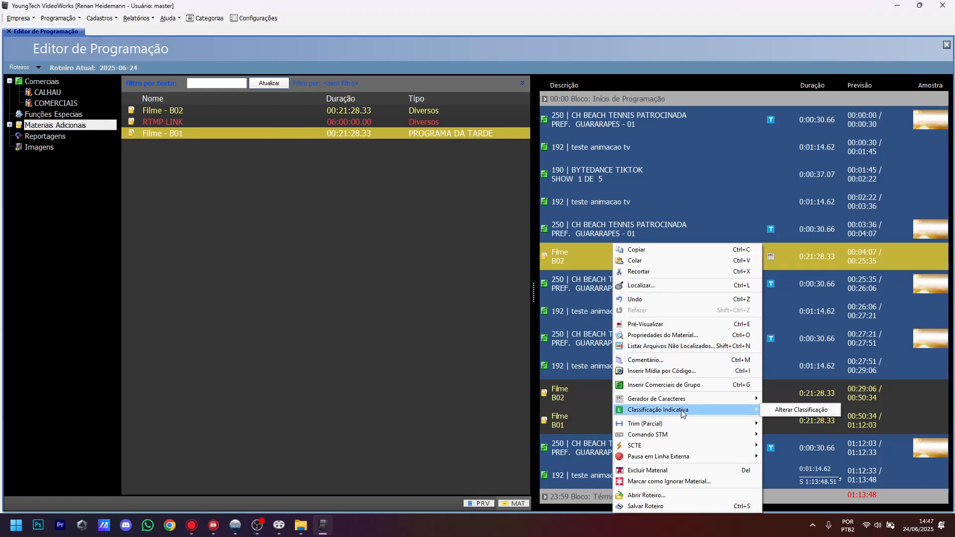
click(805, 413)
click(487, 254)
click(486, 273)
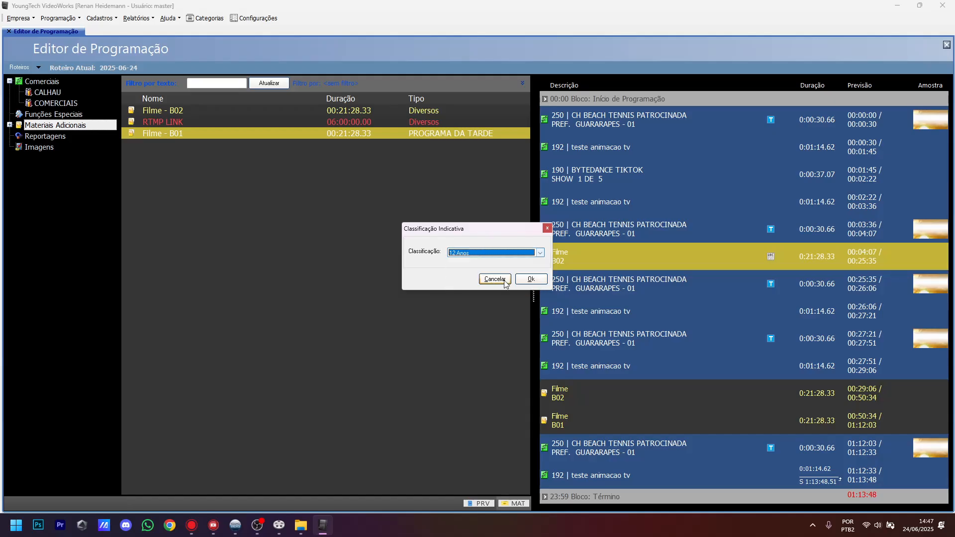
click(529, 281)
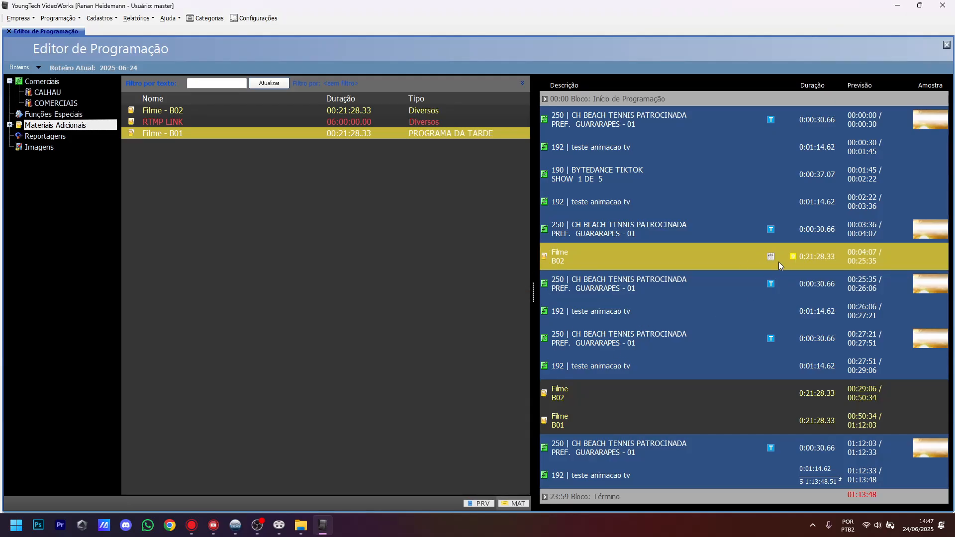
Step: Change the content rating of the first Filme B02 in the schedule to 16 Anos
right_click(725, 263)
mouse_move(781, 411)
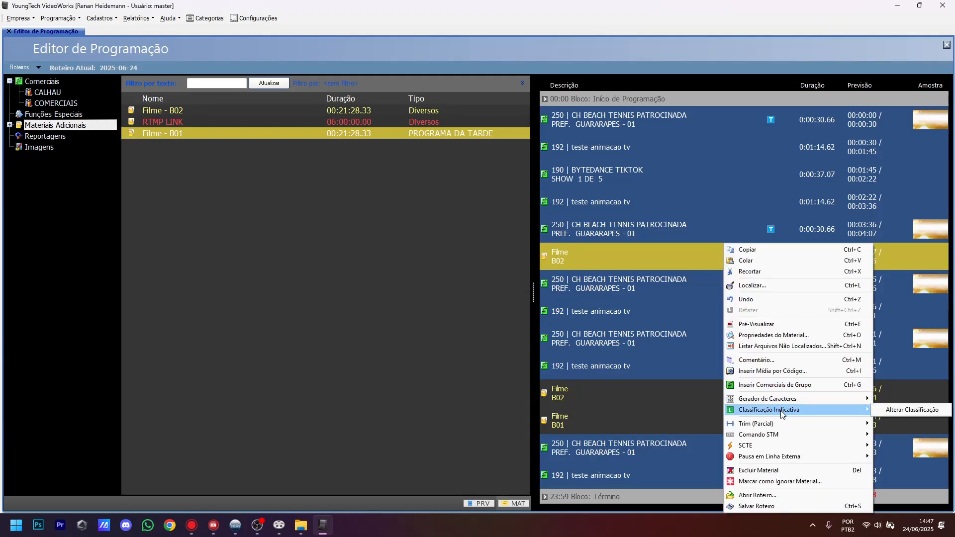
click(927, 411)
click(540, 253)
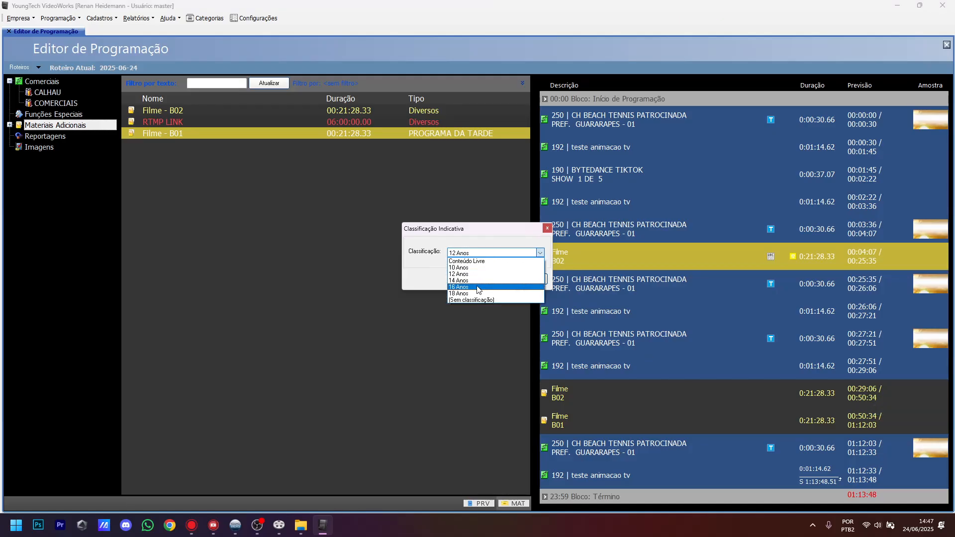
click(476, 287)
click(531, 279)
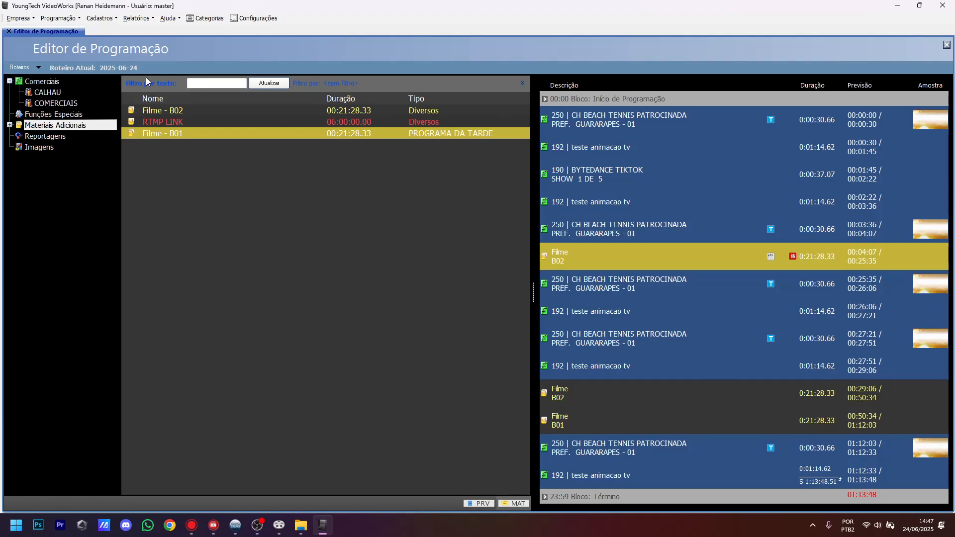
Step: Open the additional materials register, list the registered materials, and open the Filme - B02 record for editing
click(101, 18)
click(110, 28)
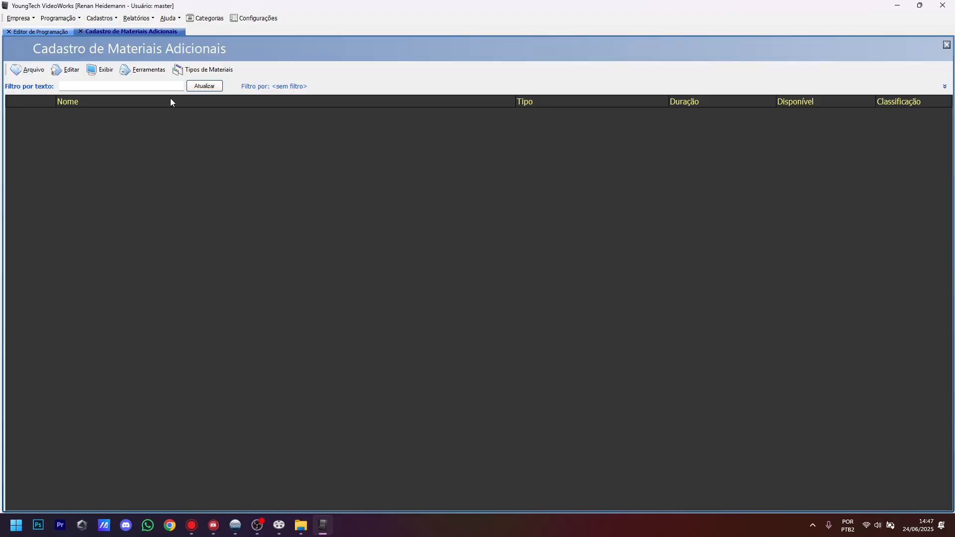
click(192, 86)
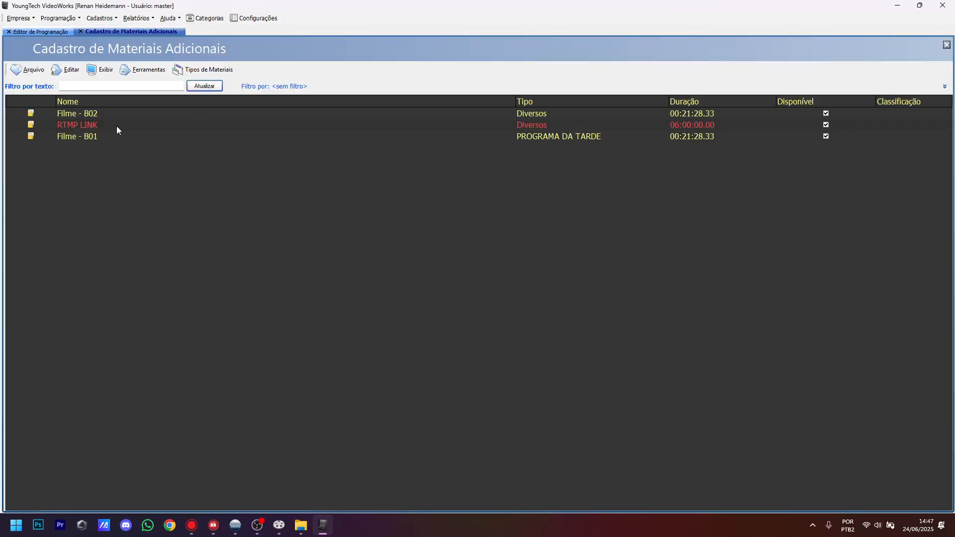
click(108, 115)
click(28, 69)
click(40, 115)
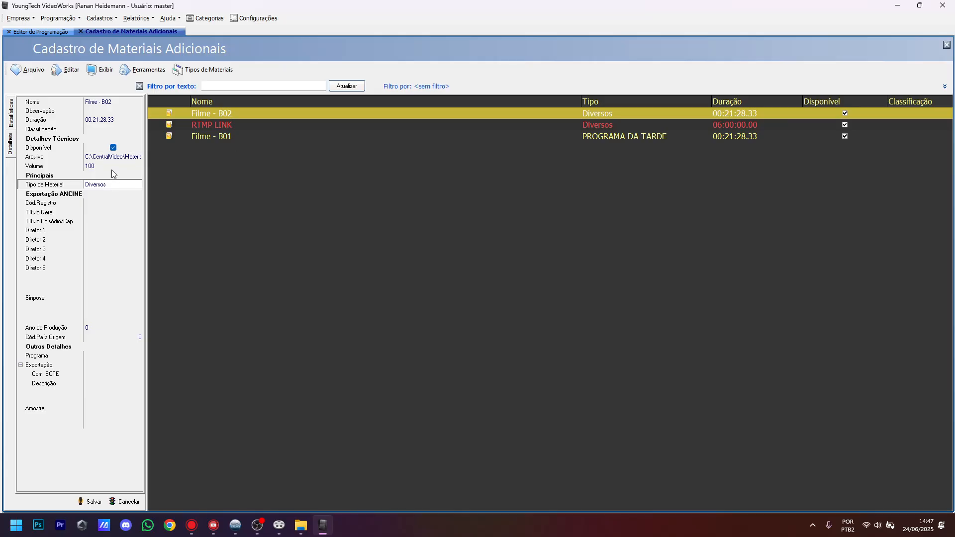
Step: Set the Filme - B02 record's classification to Não recomendado para menores de 16 anos, save it, and close the register
click(119, 130)
click(135, 130)
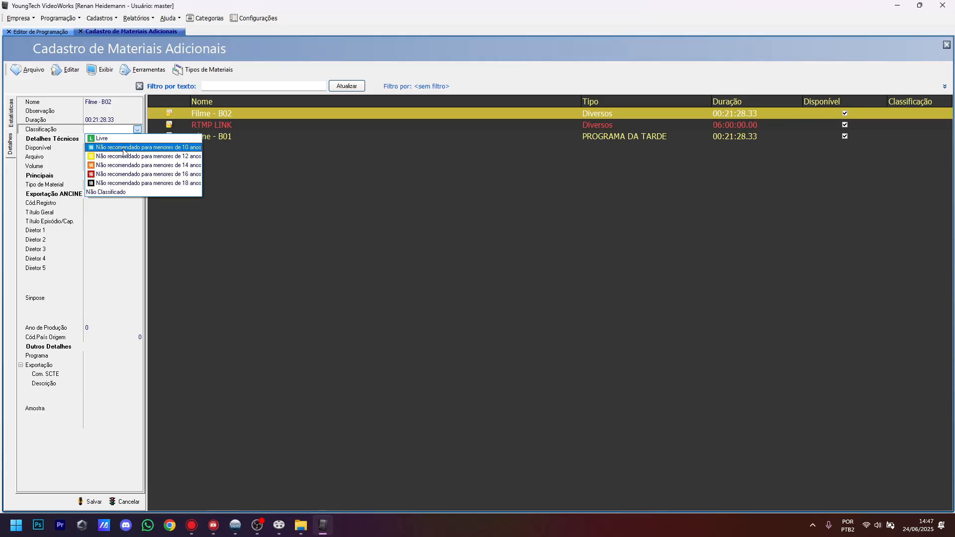
click(122, 175)
click(93, 504)
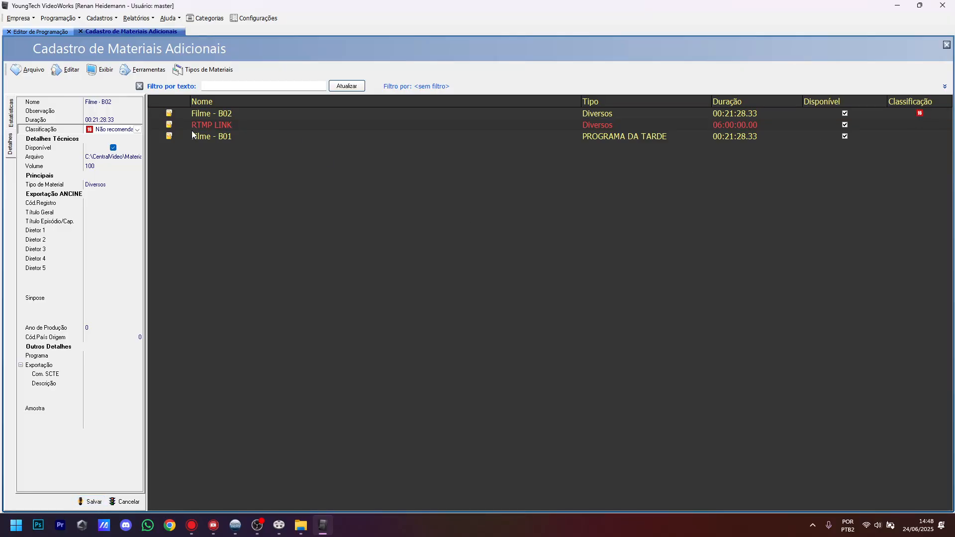
click(140, 86)
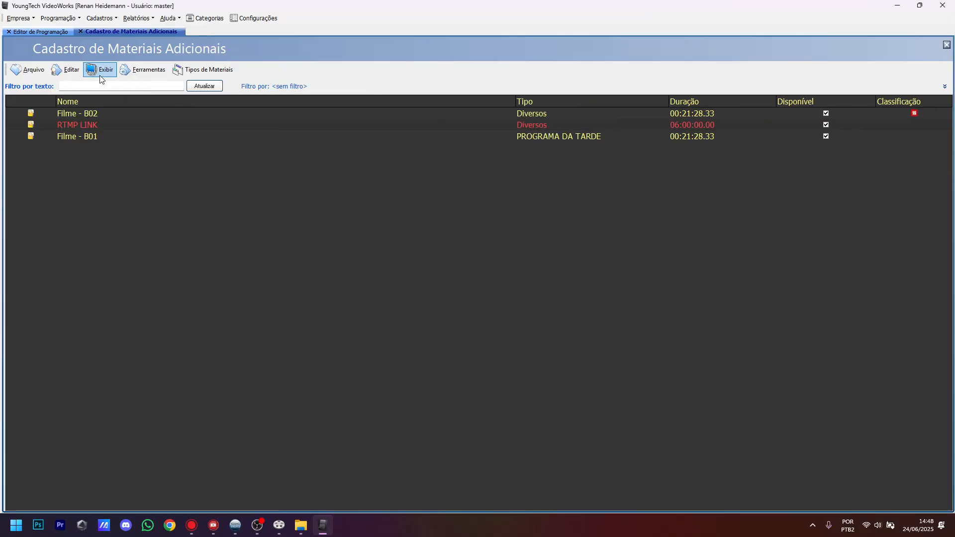
click(80, 32)
Step: Expand Materiais Adicionais in the schedule editor and list only the Diversos materials
click(10, 125)
right_click(63, 192)
click(80, 199)
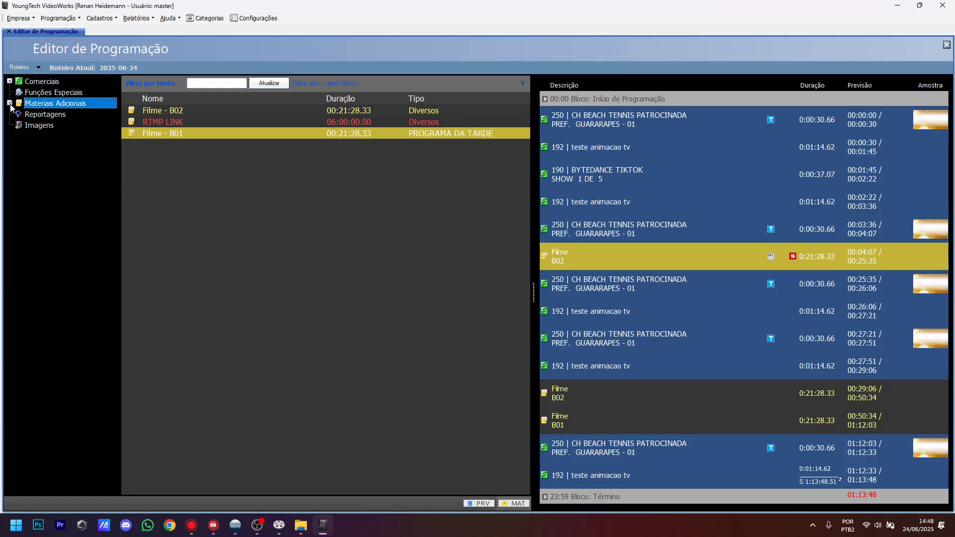
click(9, 103)
click(45, 124)
click(68, 115)
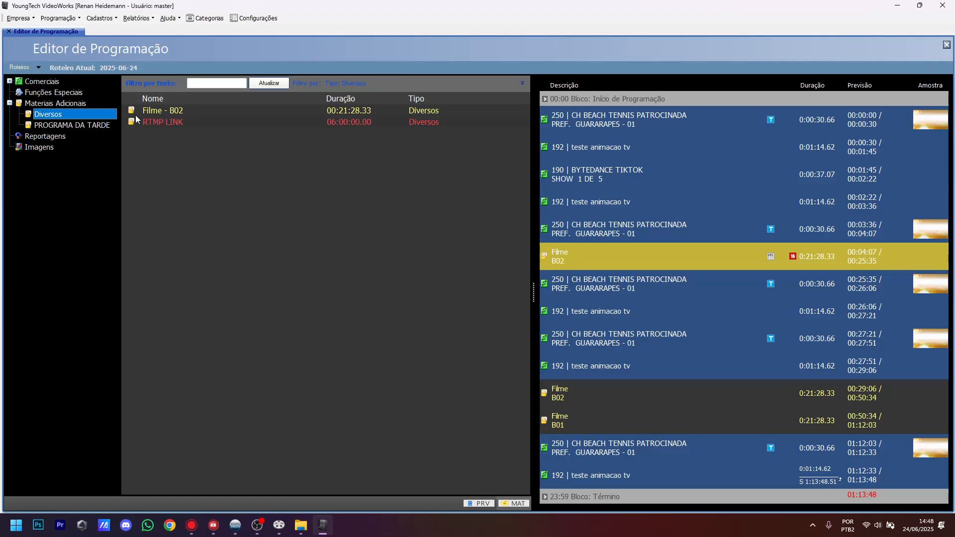
Step: Add Filme - B02 to the schedule both after and before the CH BEACH TENNIS commercial at 00:27:21
click(236, 107)
click(677, 336)
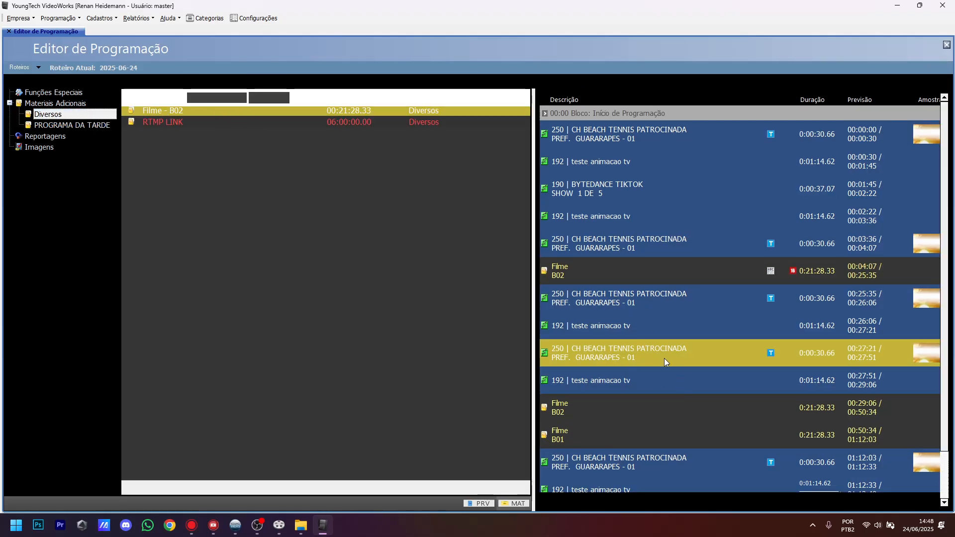
click(642, 376)
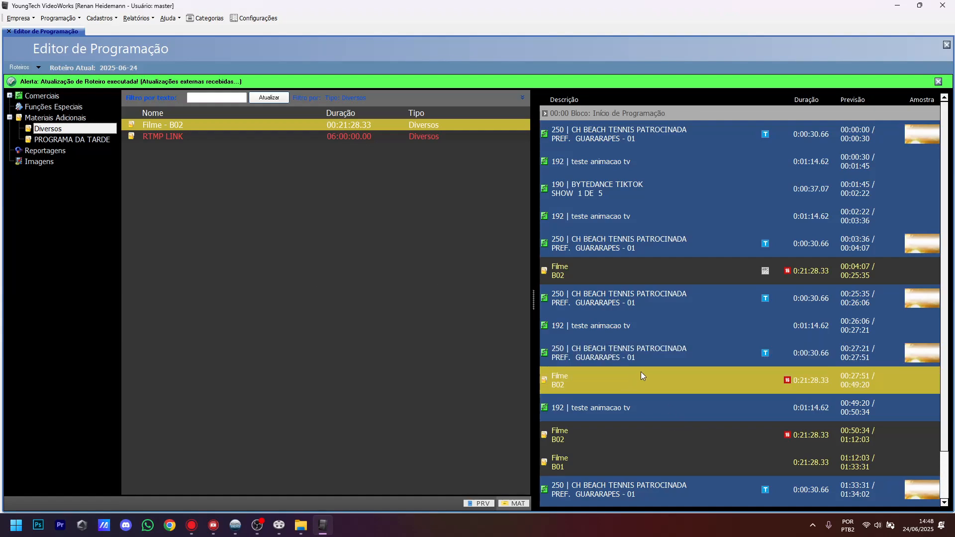
click(596, 327)
double_click(229, 127)
click(679, 326)
click(797, 352)
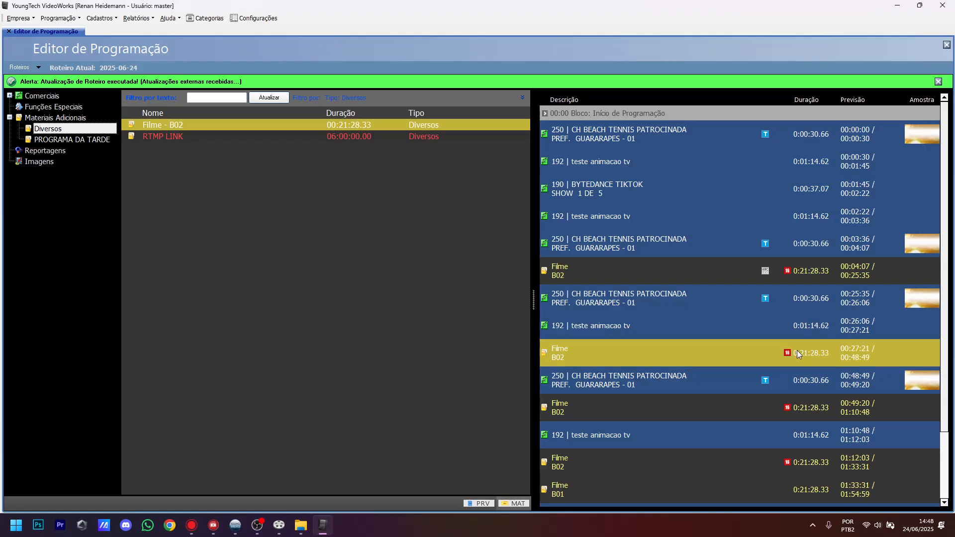
Step: View the start and end trim settings of the teste animacao tv commercial at 00:26:06, and cancel
click(707, 323)
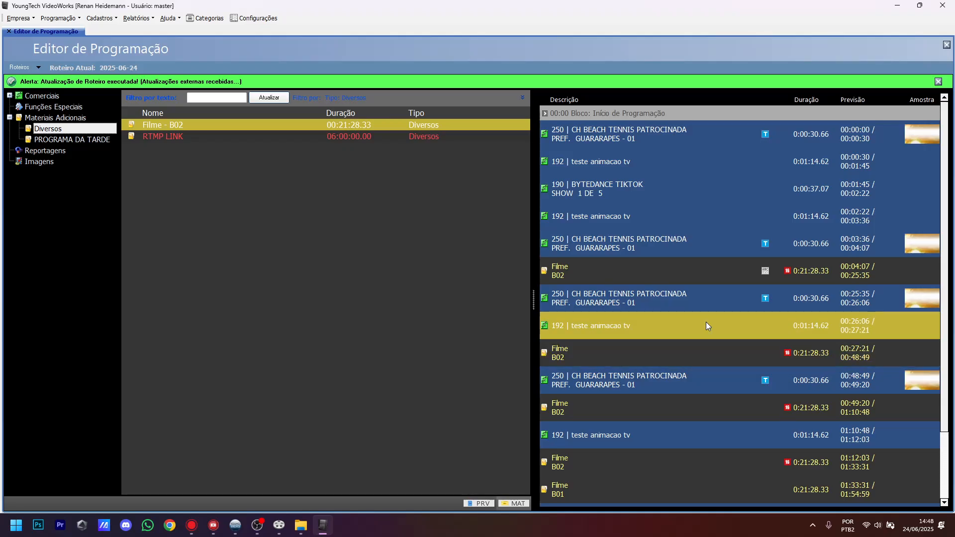
right_click(664, 326)
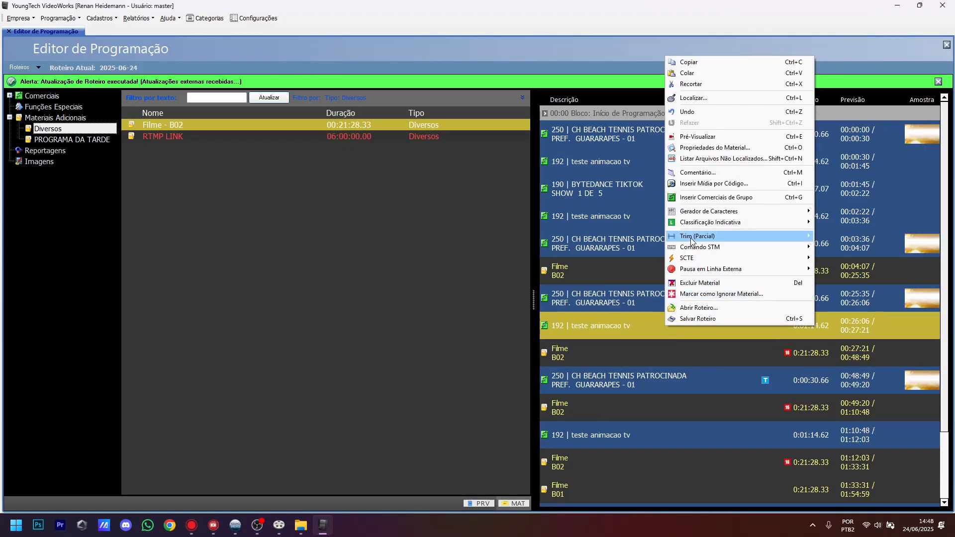
mouse_move(692, 242)
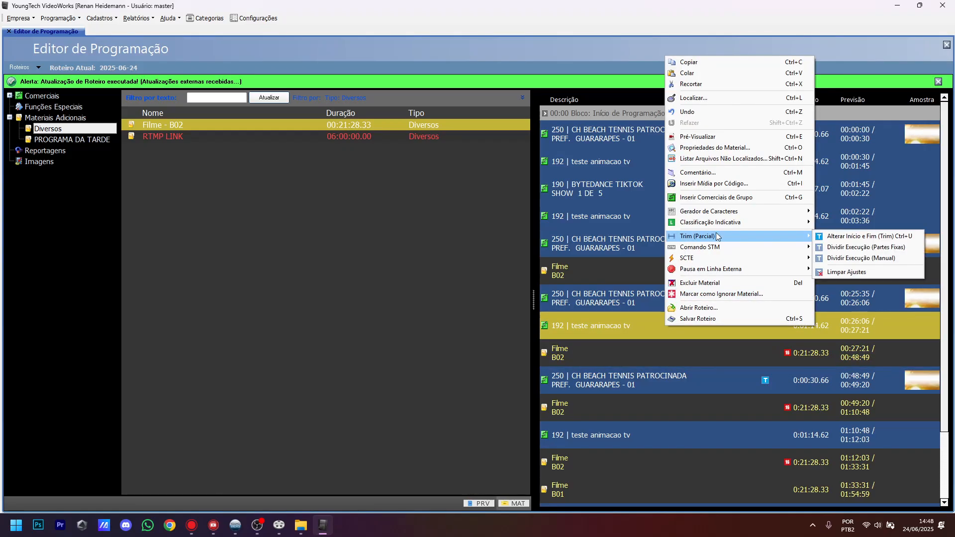
click(854, 239)
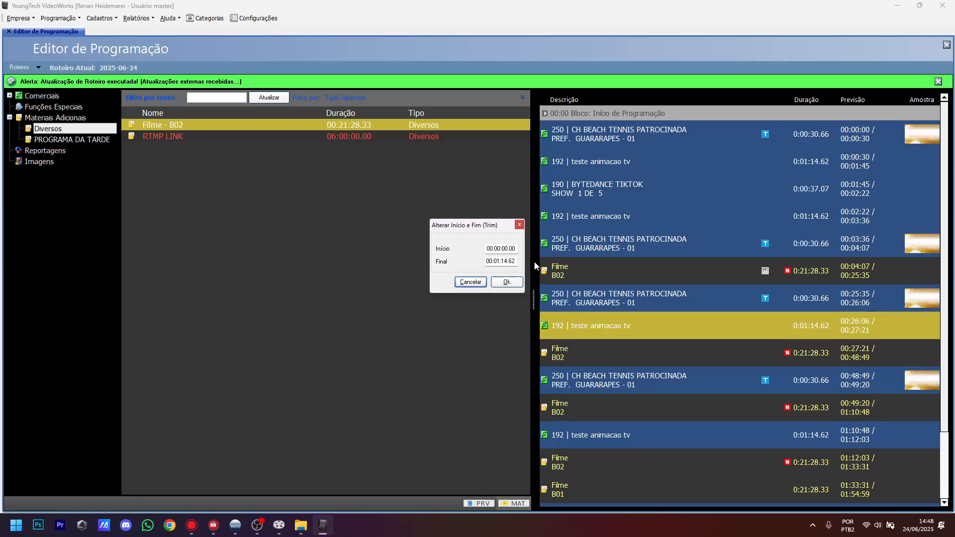
click(485, 282)
right_click(637, 331)
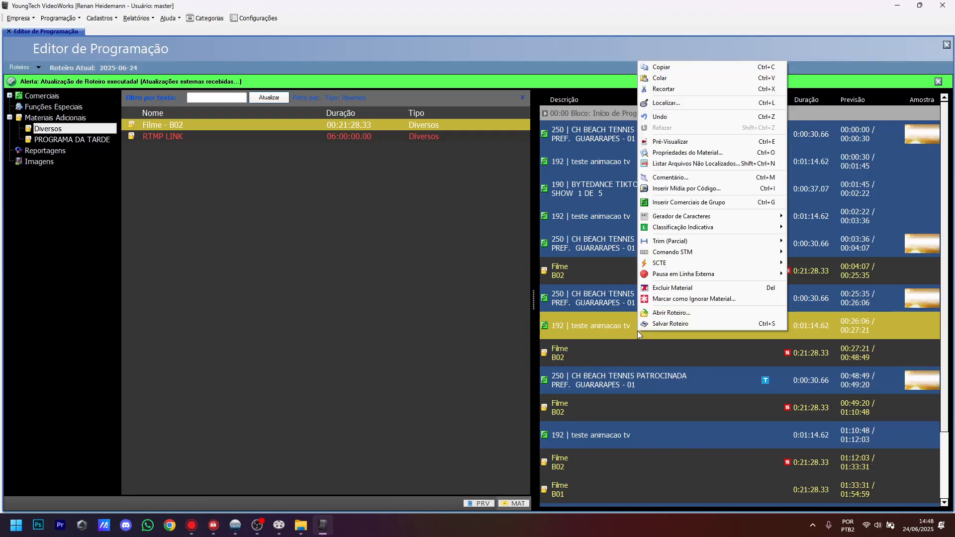
click(624, 297)
Step: Preview the Filme B02 scheduled at 00:27:21 and mark its trim start at about 00:01:12
right_click(598, 348)
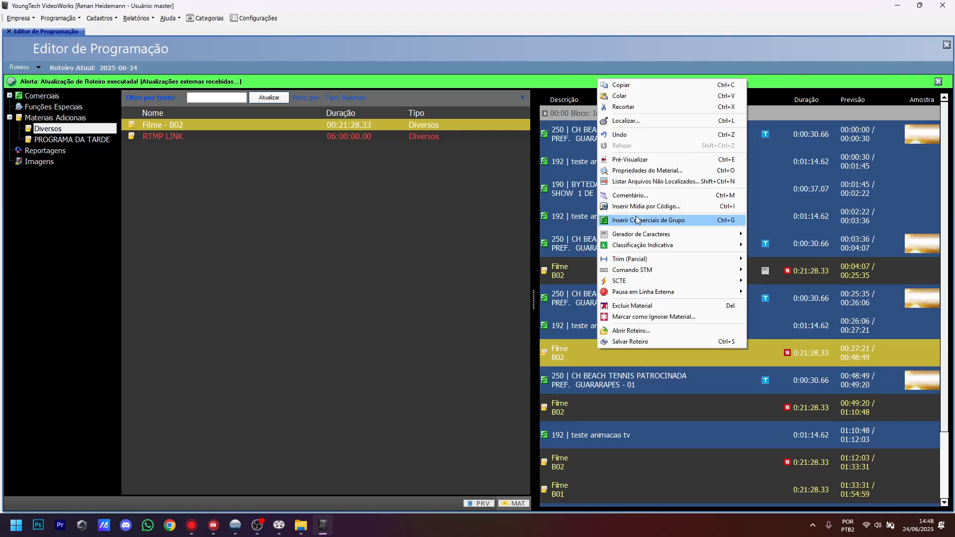
click(623, 164)
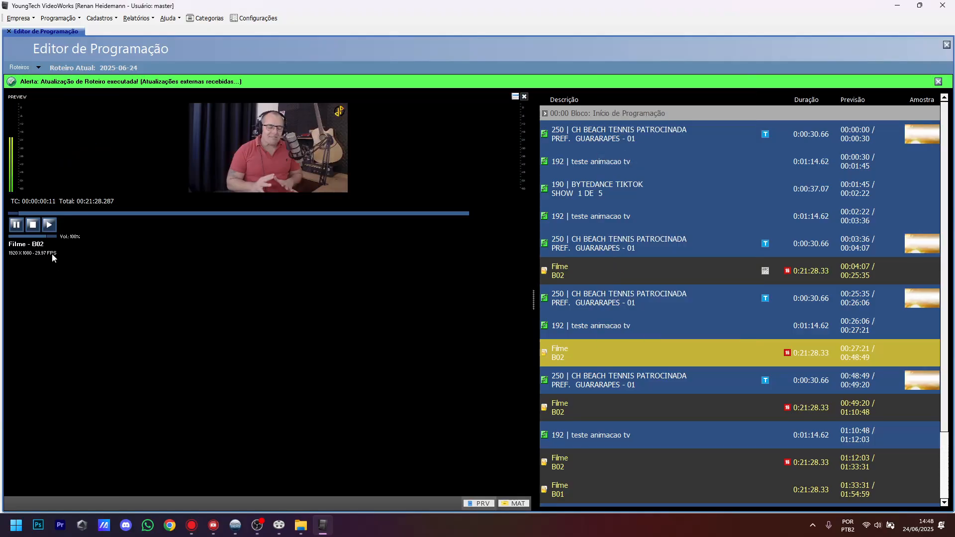
drag(14, 214, 60, 219)
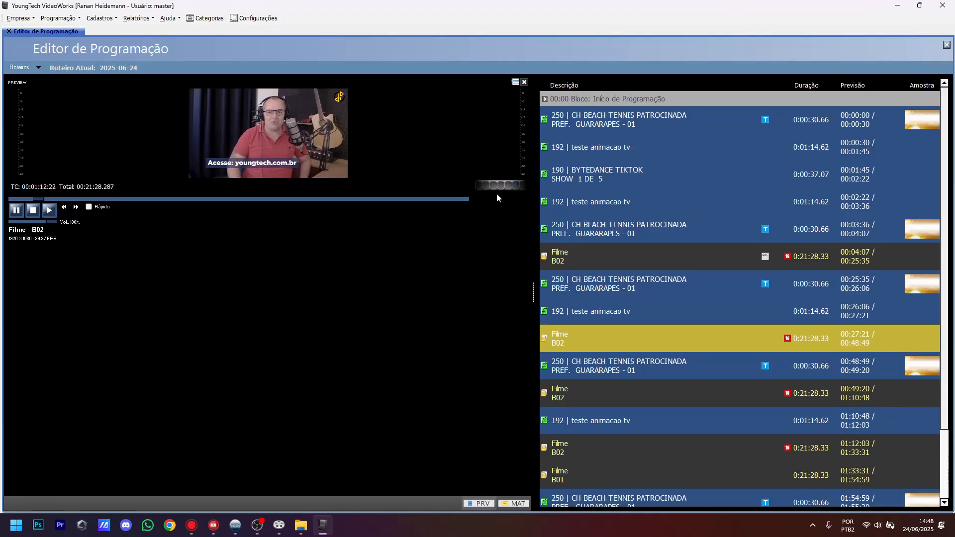
drag(497, 186, 499, 188)
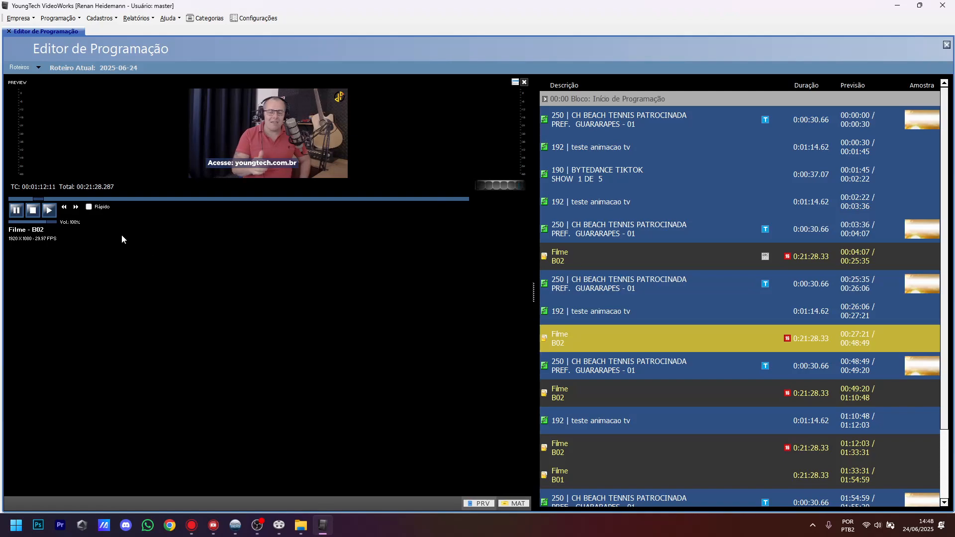
right_click(126, 254)
mouse_move(169, 260)
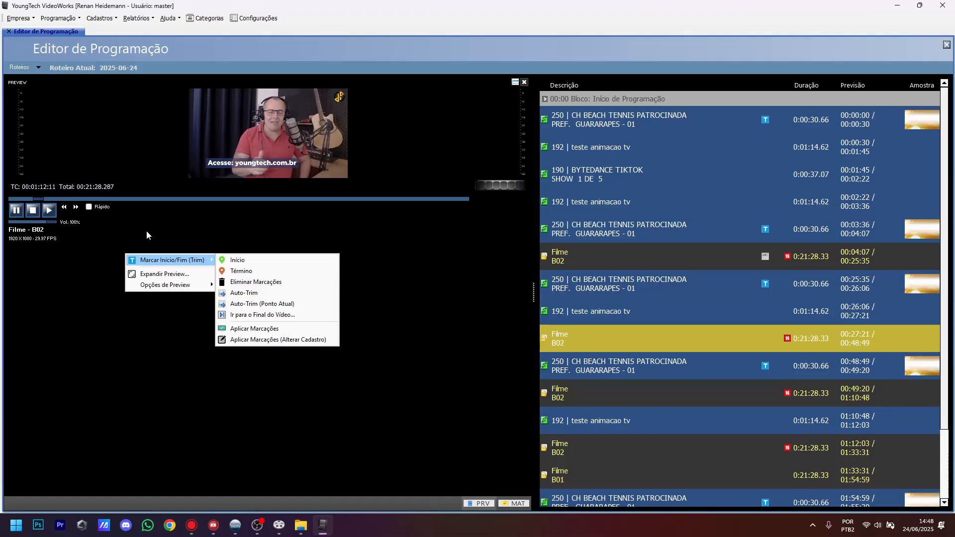
click(235, 260)
Step: Mark the trim end of this Filme B02 at about 00:13:58 and apply the markings to the schedule item only
drag(40, 199, 308, 201)
mouse_move(269, 247)
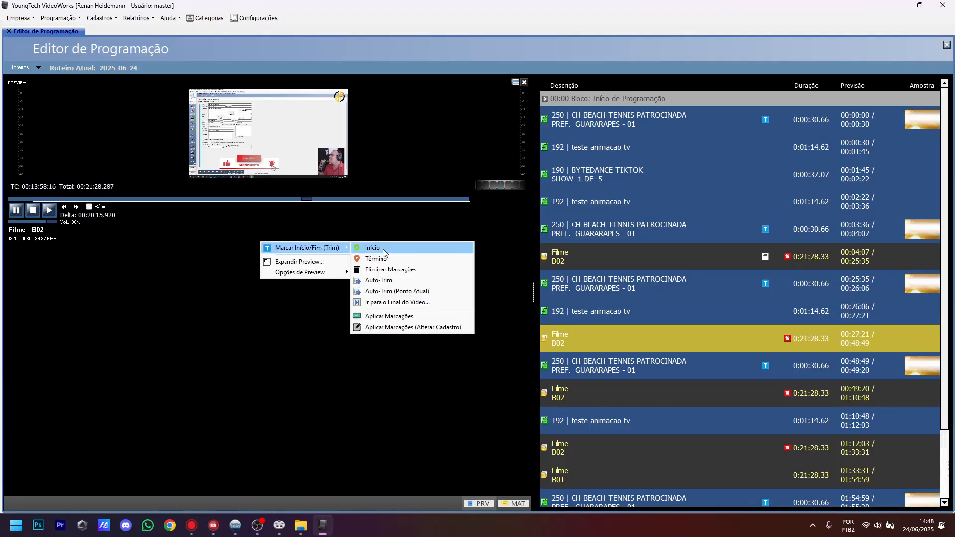
click(357, 259)
right_click(259, 258)
mouse_move(292, 262)
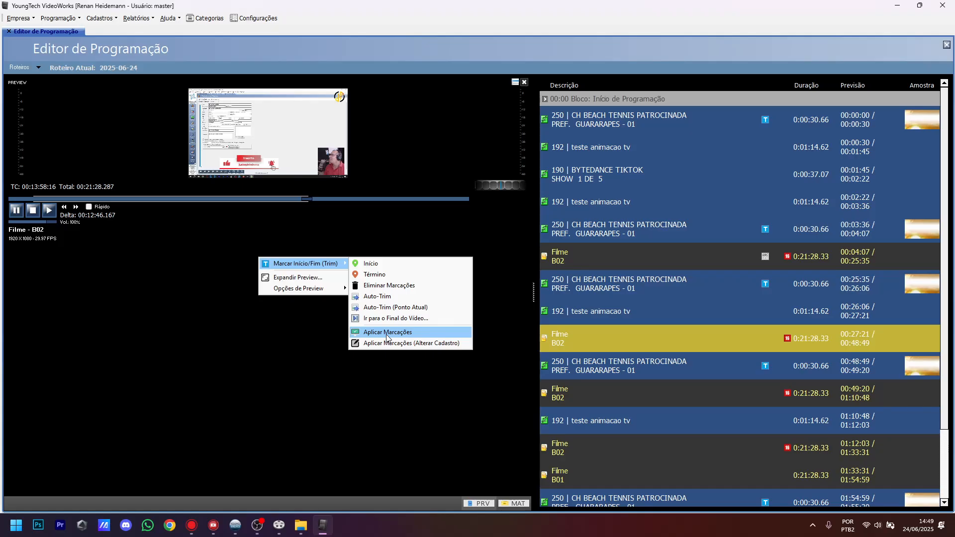
click(429, 330)
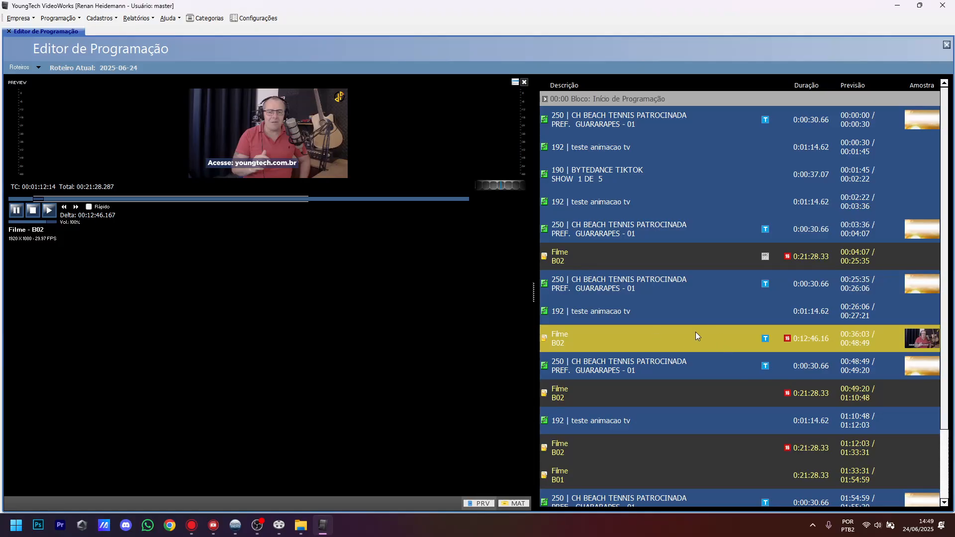
click(724, 395)
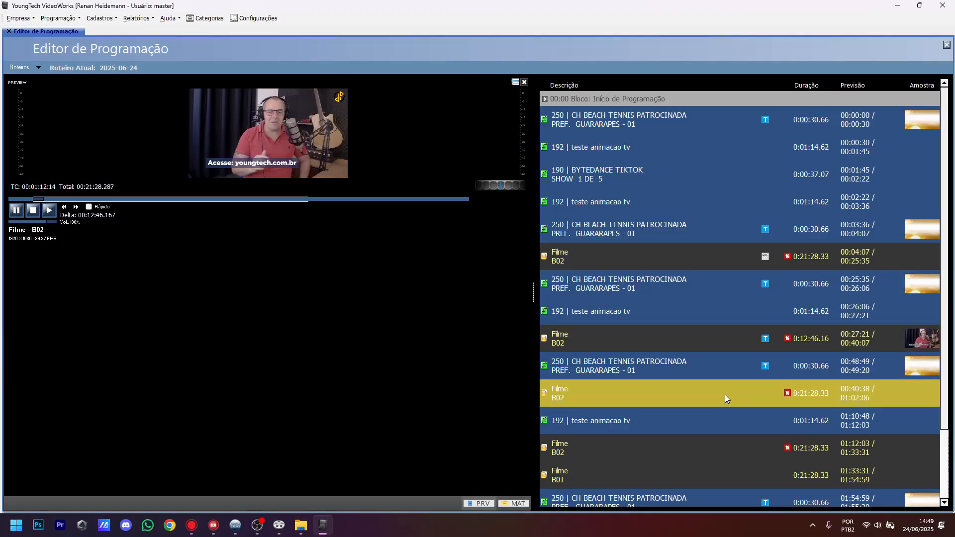
click(711, 465)
click(716, 445)
click(728, 393)
right_click(257, 319)
mouse_move(279, 325)
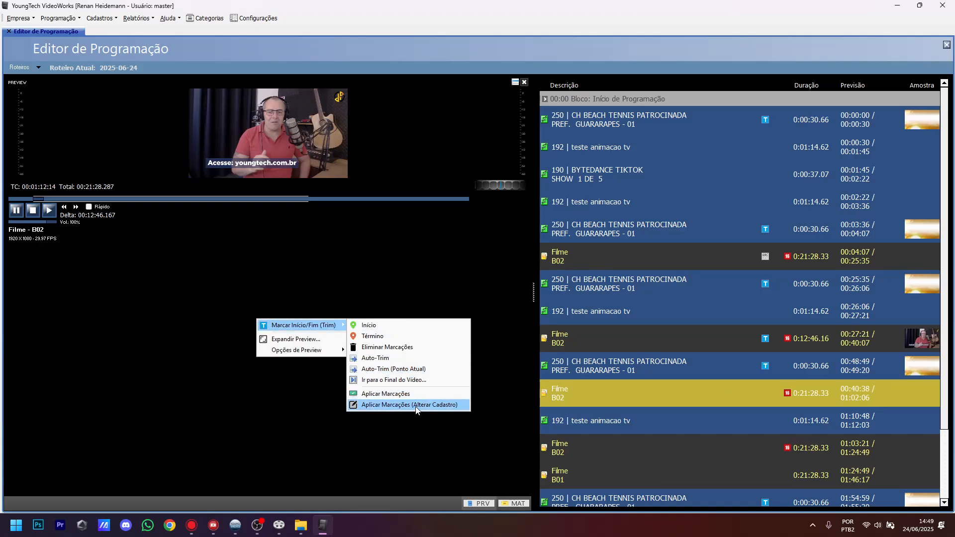
click(596, 473)
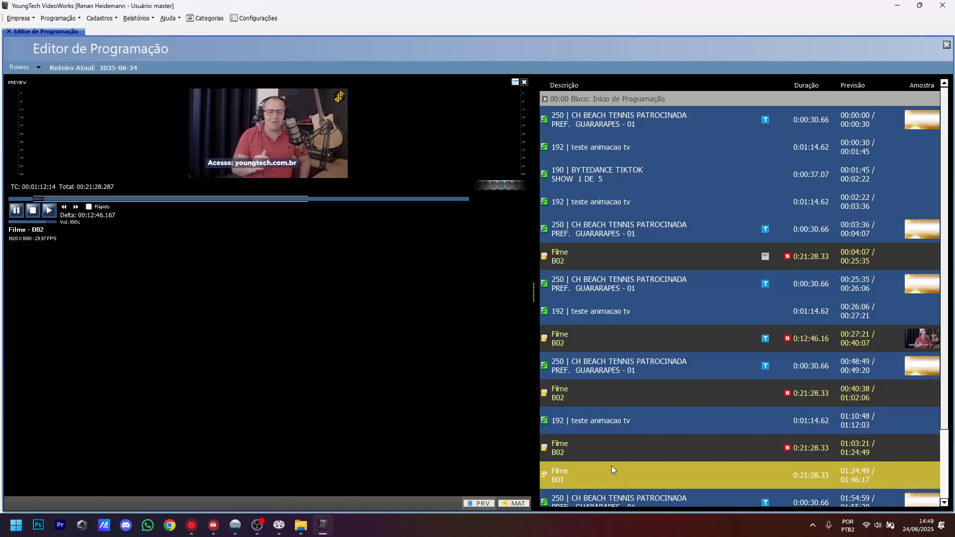
click(602, 454)
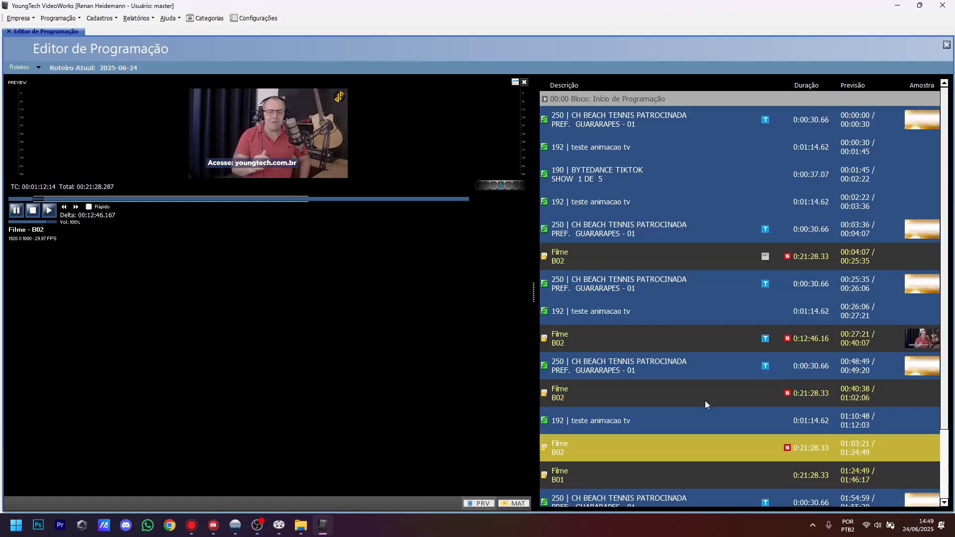
Step: Try dividing the teste animacao tv commercial at 00:26:06 into 4 fixed parts, and cancel
click(662, 402)
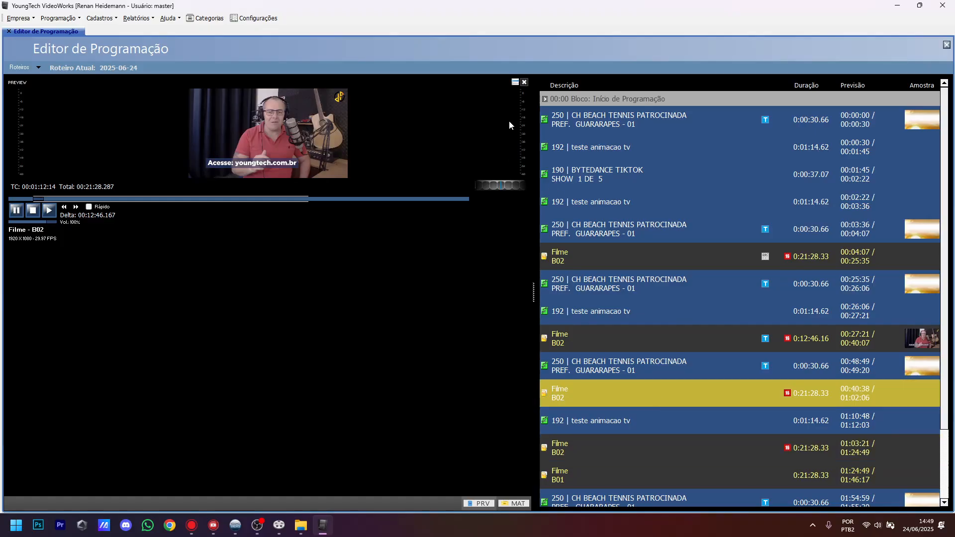
click(525, 82)
right_click(654, 308)
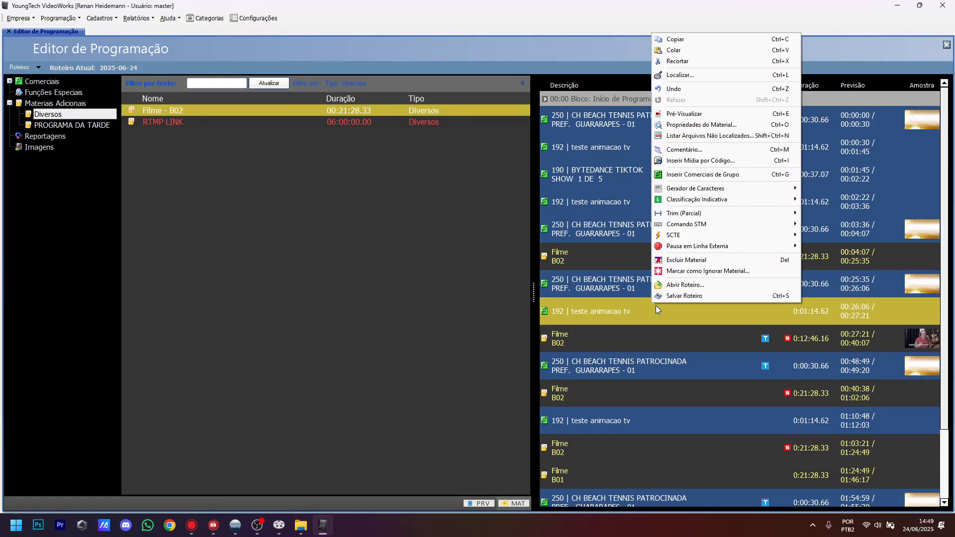
mouse_move(702, 213)
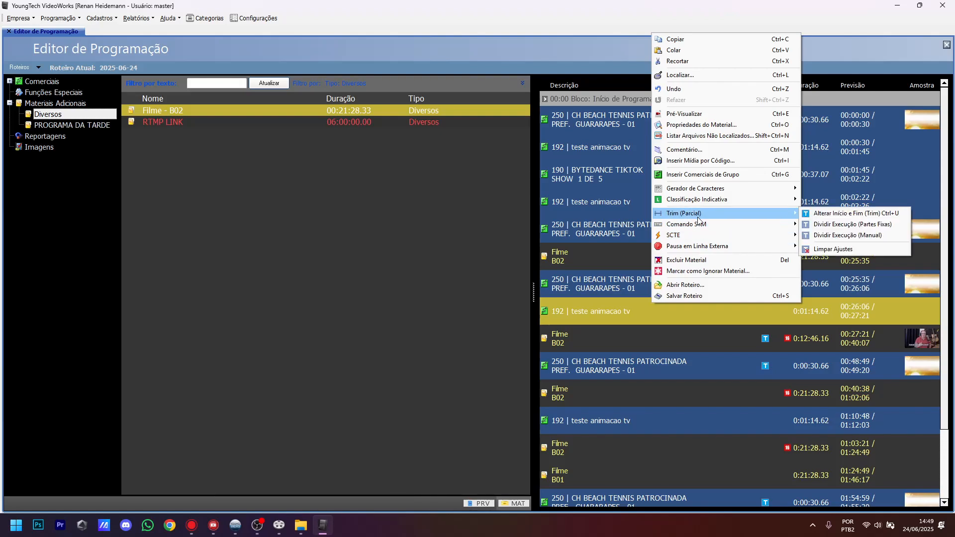
click(828, 224)
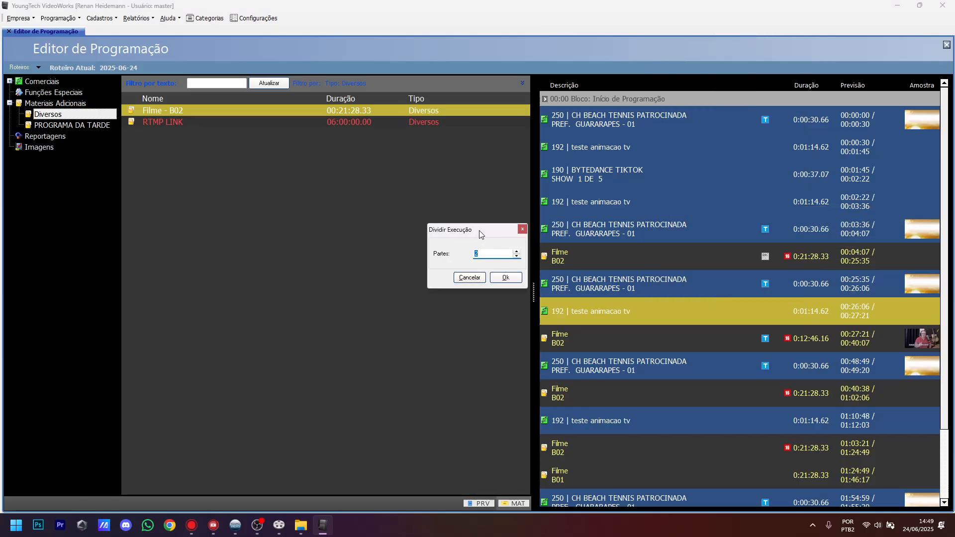
text(4)
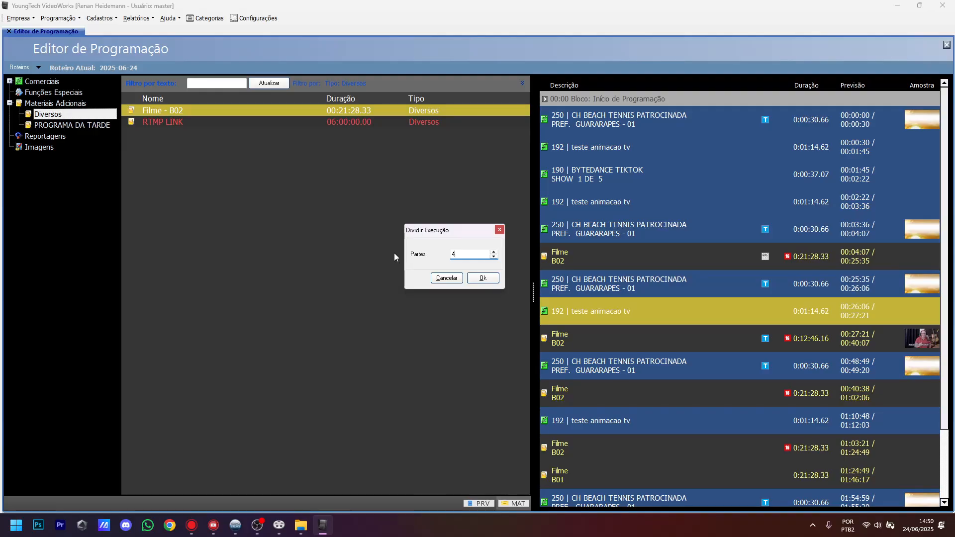
click(447, 278)
Step: View the manual execution split settings of the Filme B02 scheduled at 00:27:21, and cancel
right_click(583, 342)
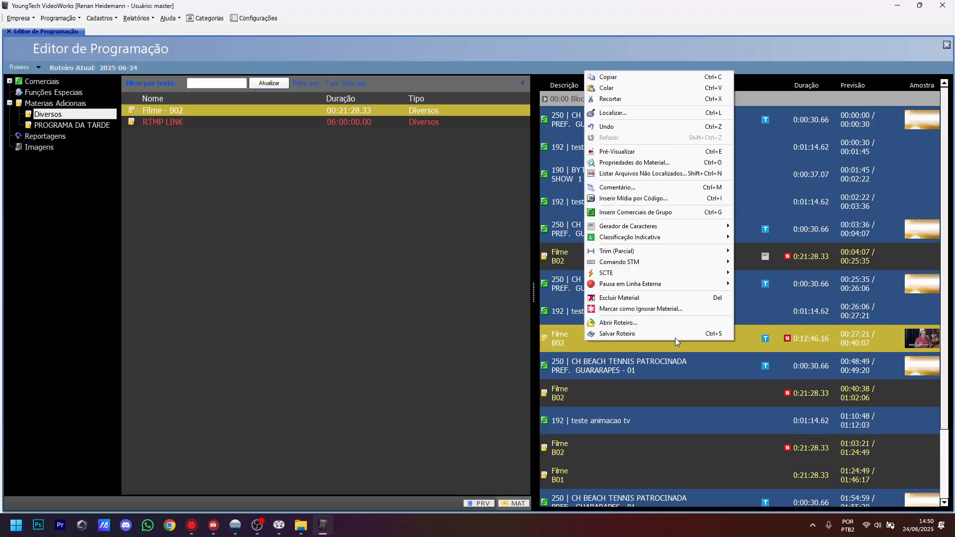
mouse_move(707, 251)
click(789, 272)
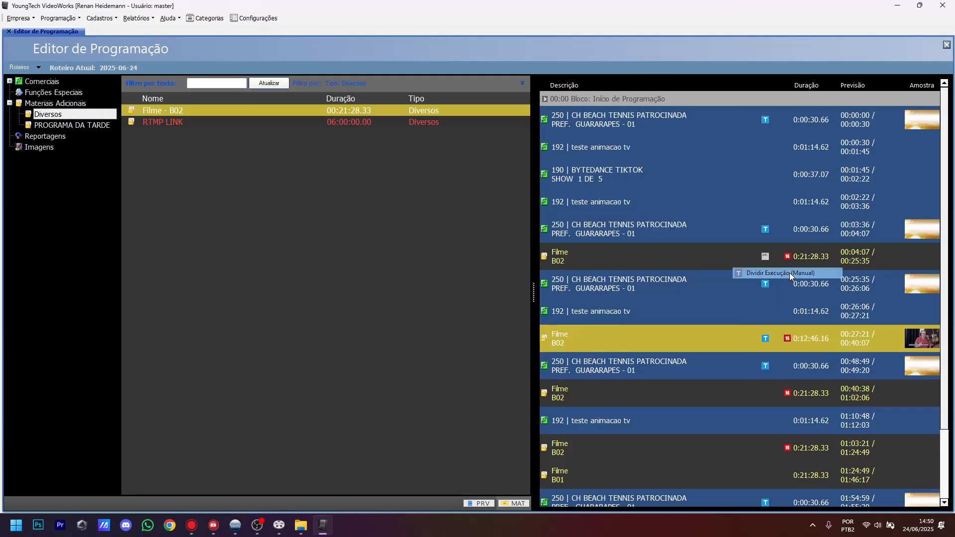
drag(488, 230, 403, 234)
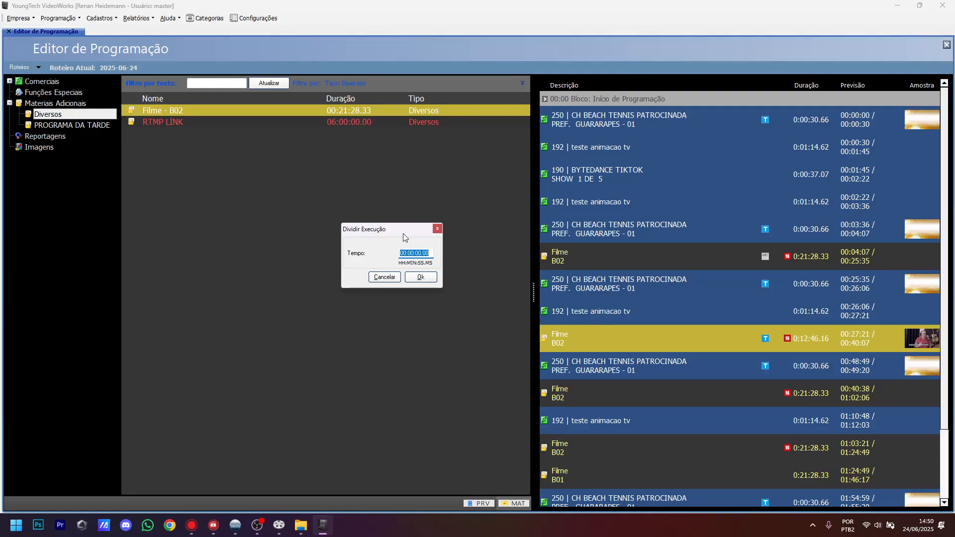
click(385, 277)
right_click(626, 351)
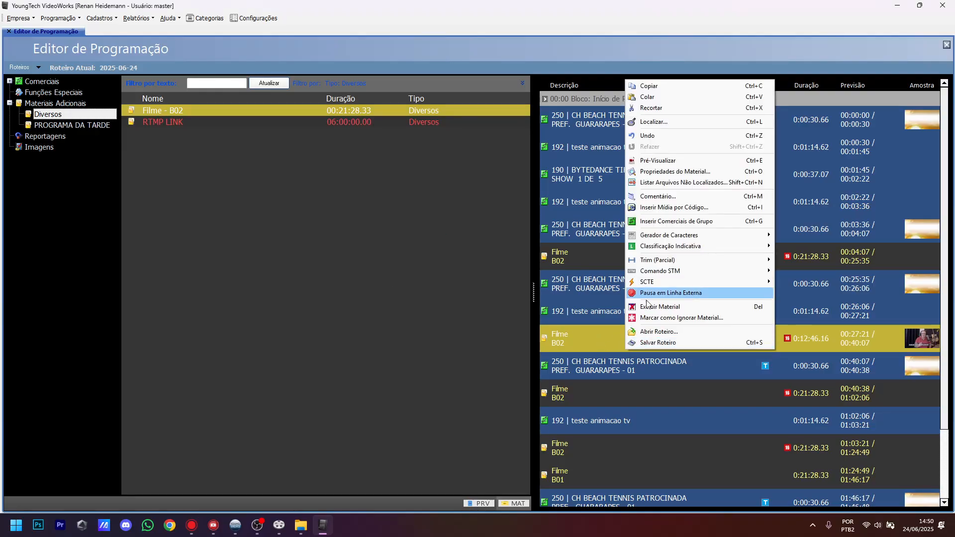
mouse_move(653, 276)
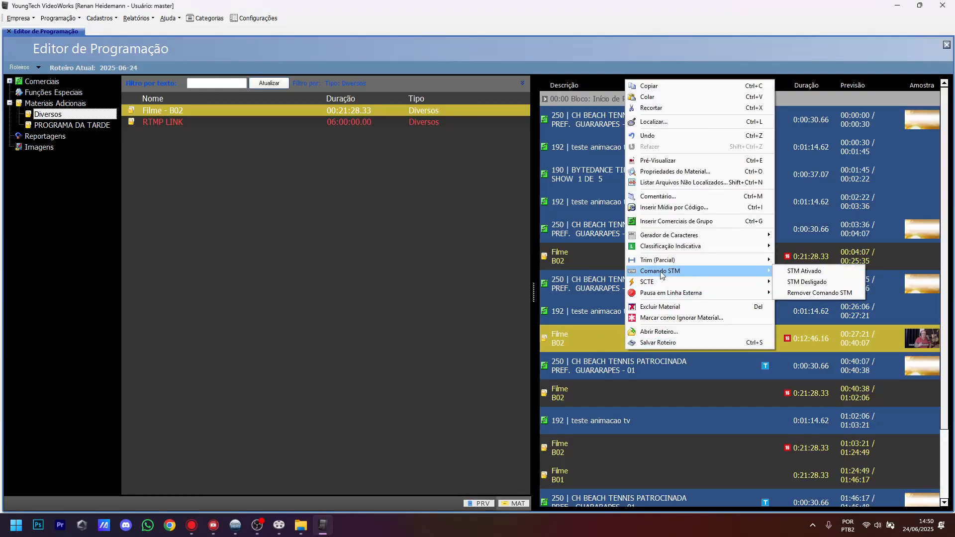
click(589, 205)
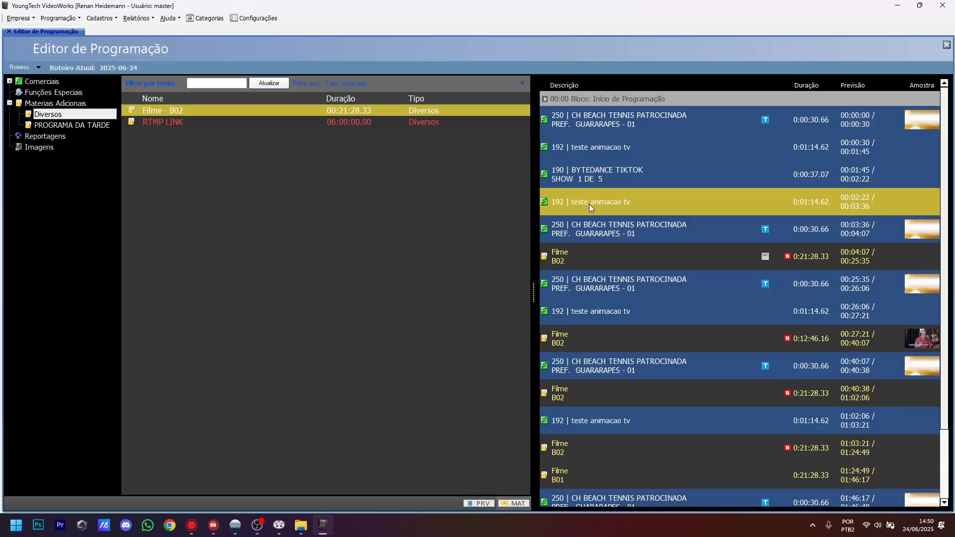
Step: Apply the SCTE IN command to the BYTEDANCE TIKTOK commercial at 00:01:45, and remove its SCTE command
click(599, 171)
right_click(599, 171)
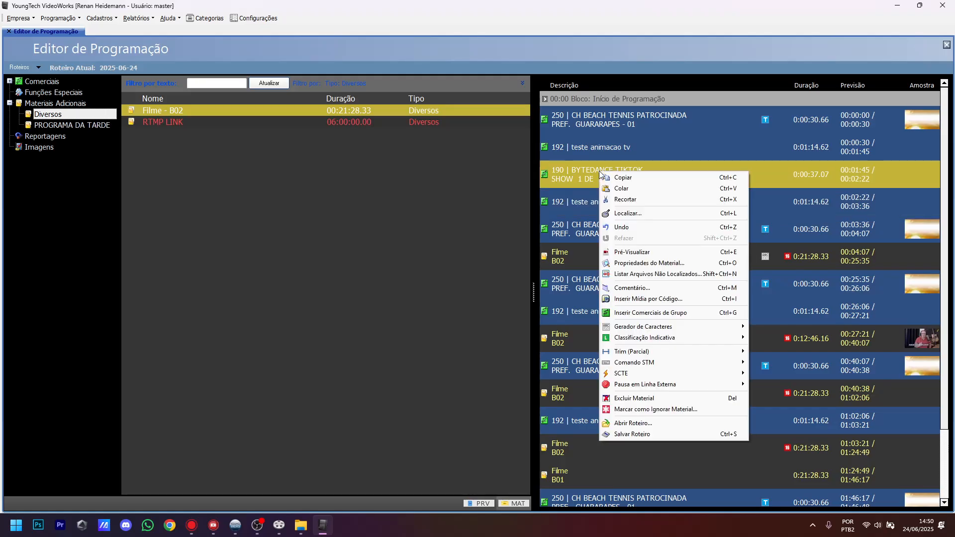
mouse_move(647, 374)
click(769, 374)
right_click(685, 171)
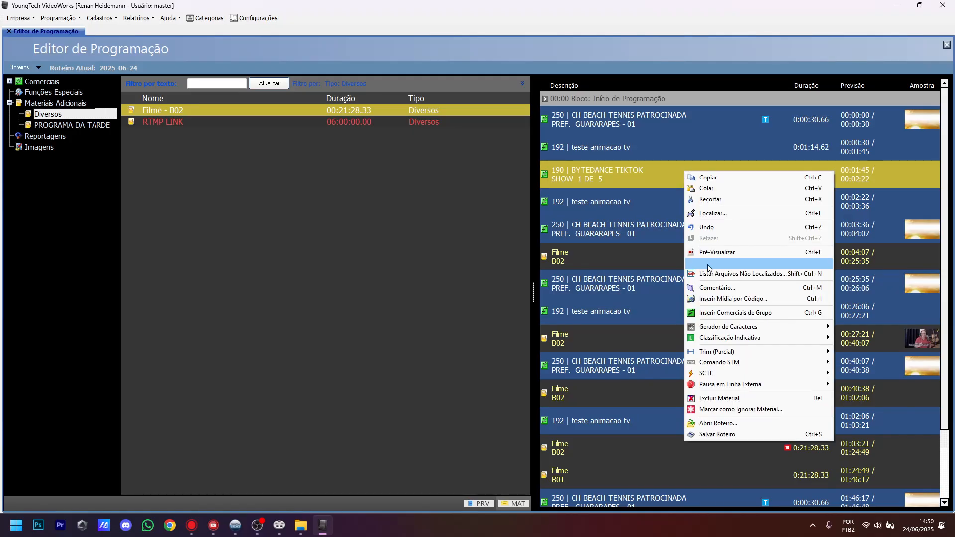
mouse_move(719, 378)
click(866, 396)
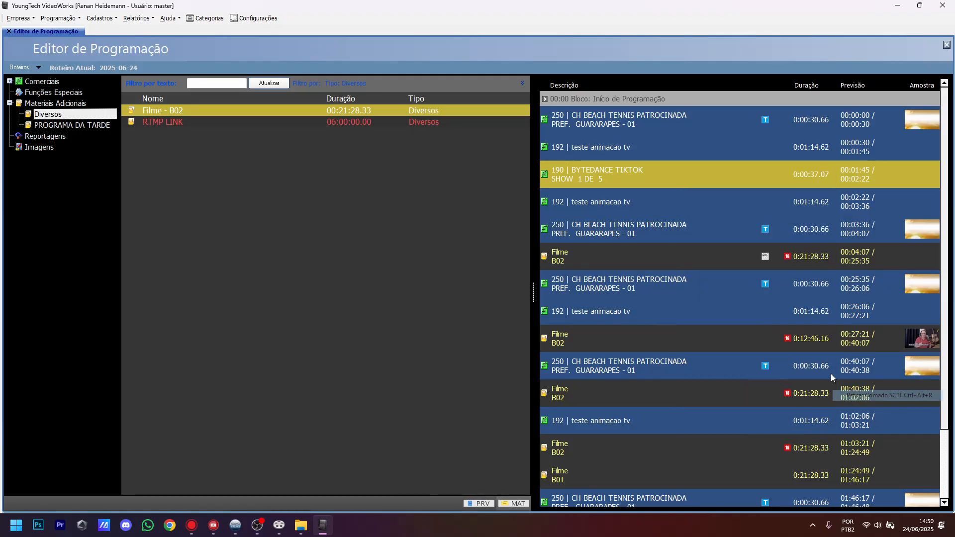
Step: Assign the STM Ativado command to the BYTEDANCE TIKTOK commercial at 00:01:45
right_click(632, 170)
mouse_move(697, 363)
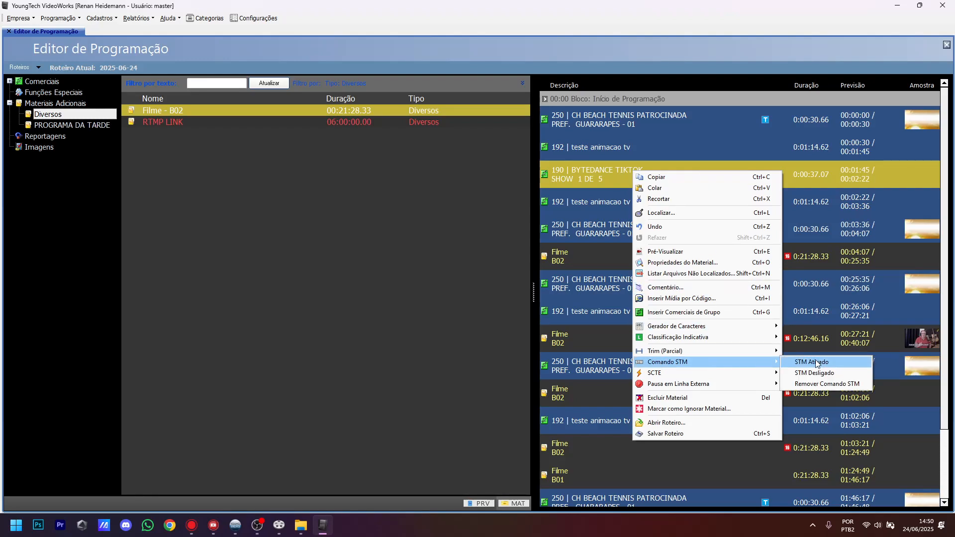
click(825, 363)
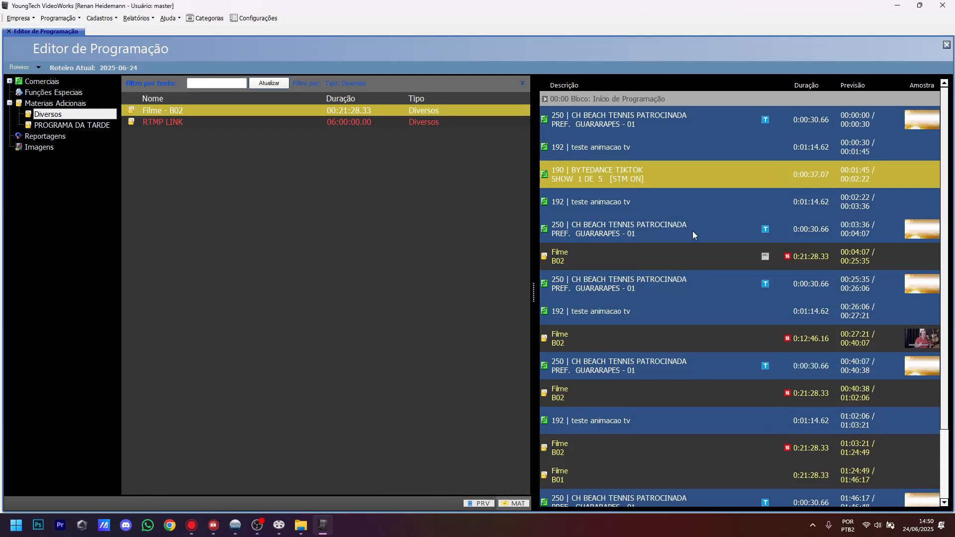
Step: Assign the STM Desligado command to the Filme B01 scheduled at 01:24:49
click(625, 415)
click(621, 449)
click(629, 484)
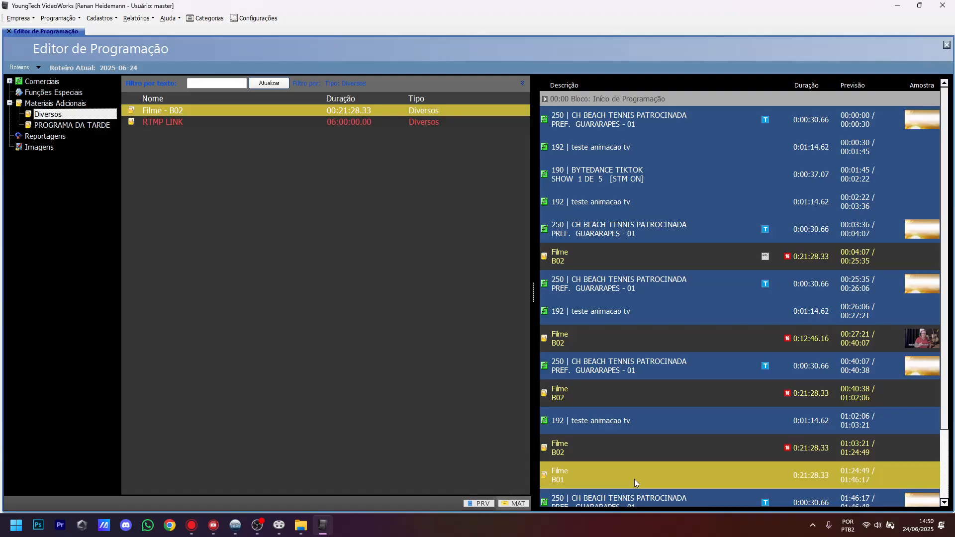
right_click(634, 480)
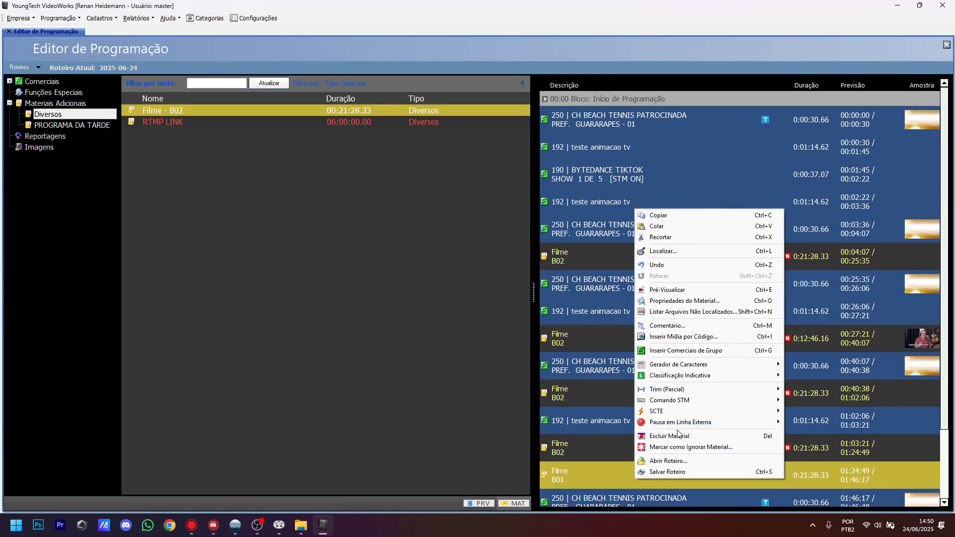
mouse_move(691, 403)
click(791, 412)
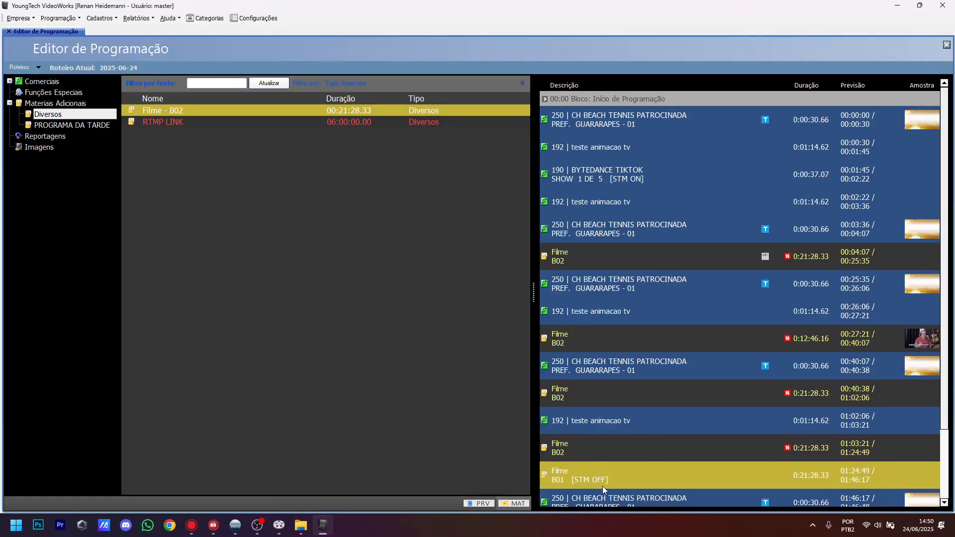
click(610, 178)
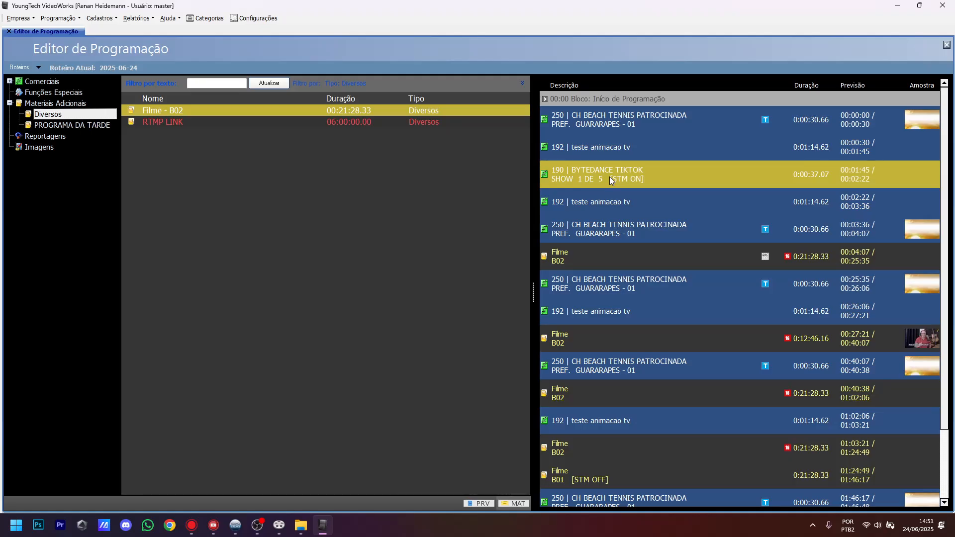
click(605, 475)
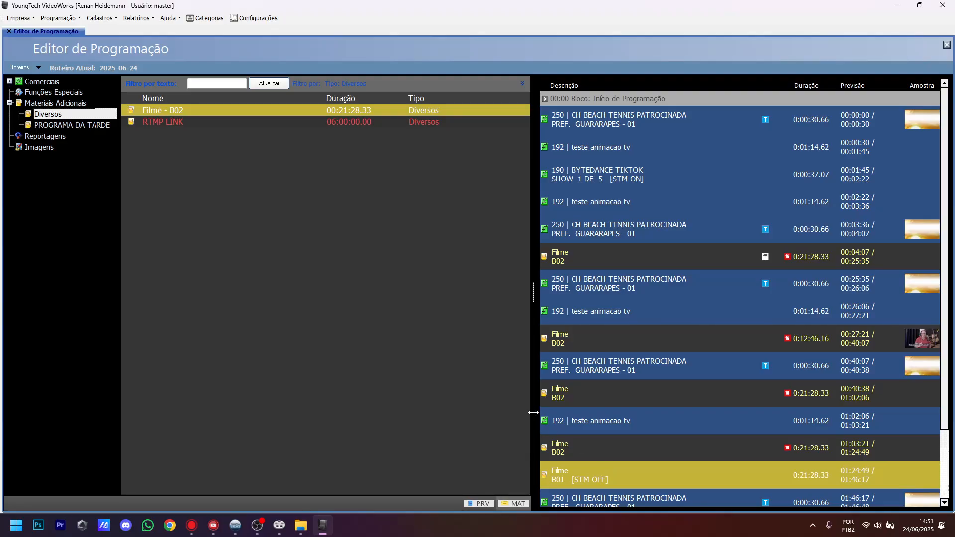
Step: Remove the STM commands from Filme B01 at 01:24:49 and from the BYTEDANCE TIKTOK commercial at 00:01:45
right_click(595, 480)
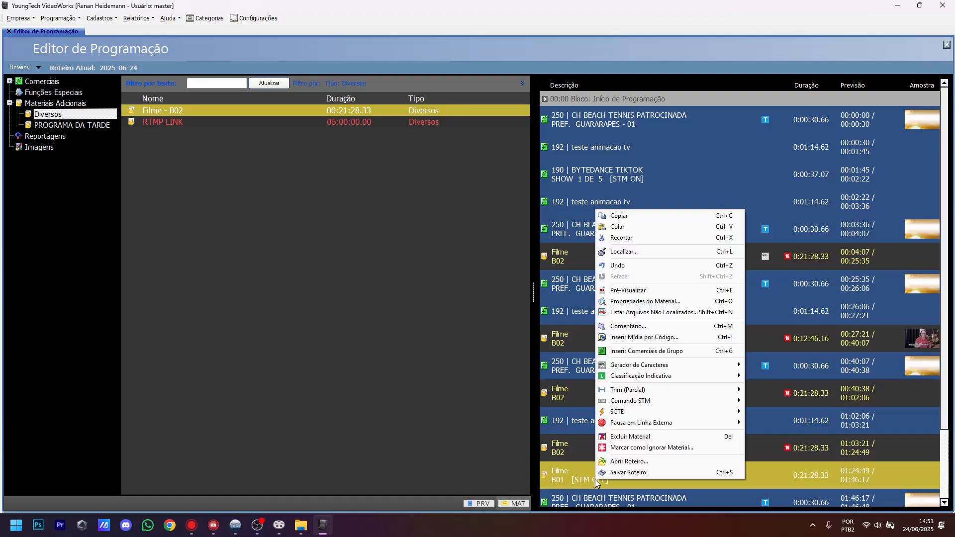
mouse_move(737, 401)
click(789, 423)
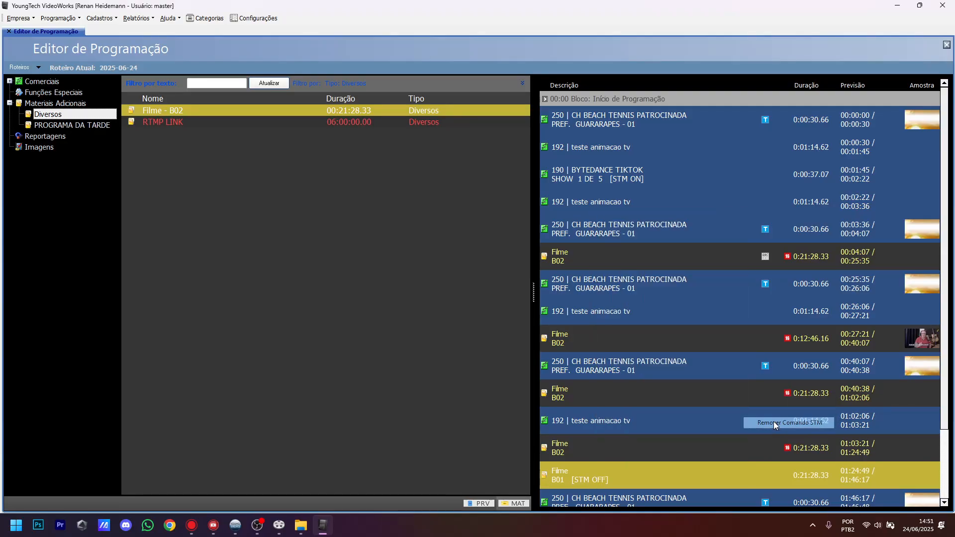
click(615, 178)
right_click(615, 178)
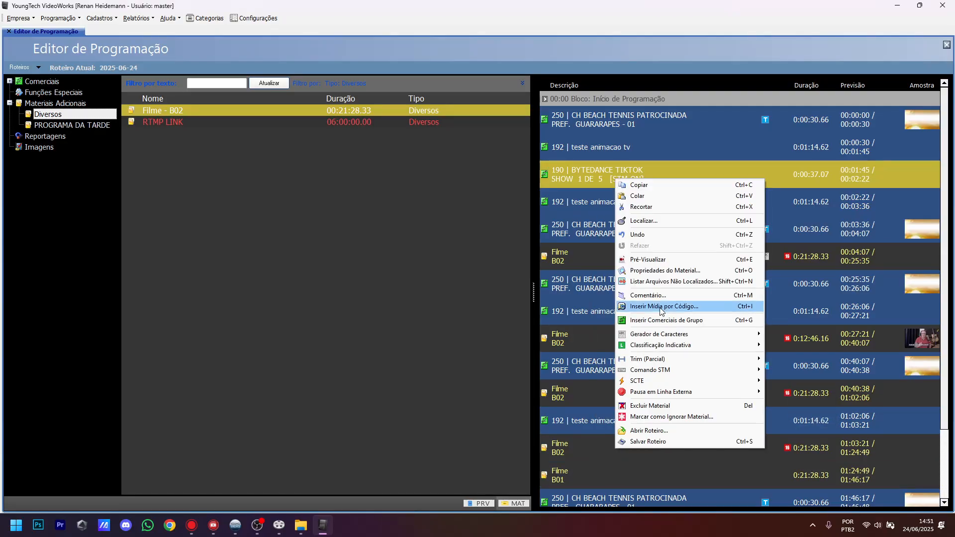
mouse_move(668, 372)
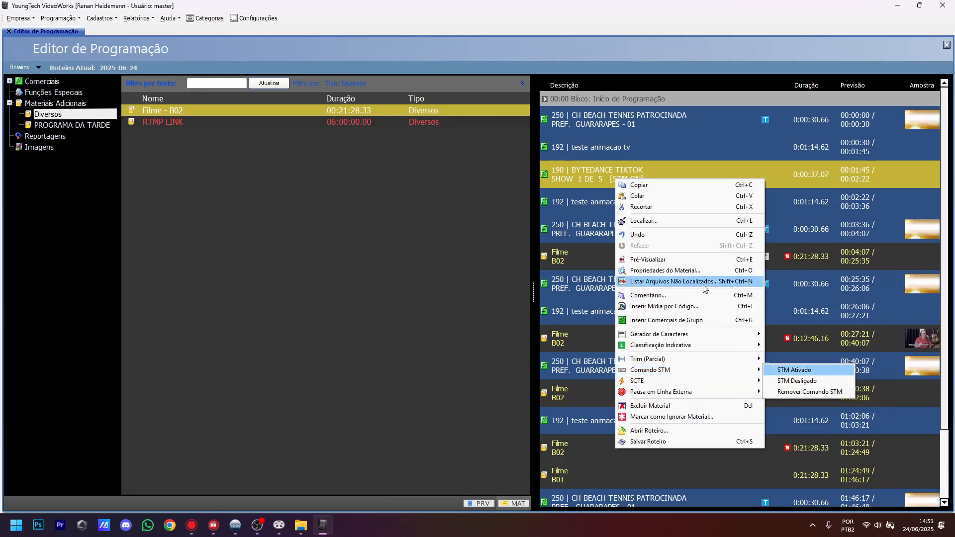
mouse_move(733, 369)
click(800, 393)
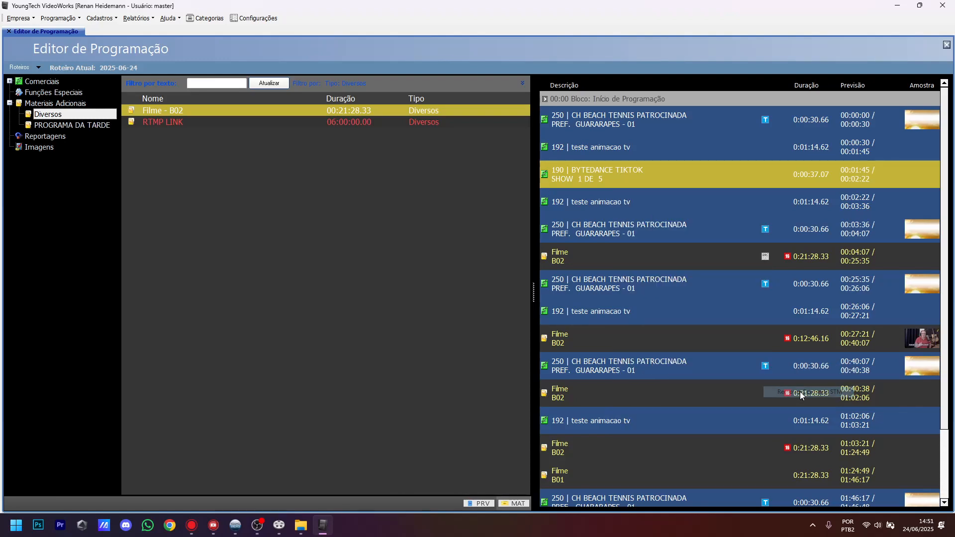
Step: View the SCTE command options for the teste animacao tv commercial at 00:02:22
click(660, 221)
click(659, 208)
right_click(661, 207)
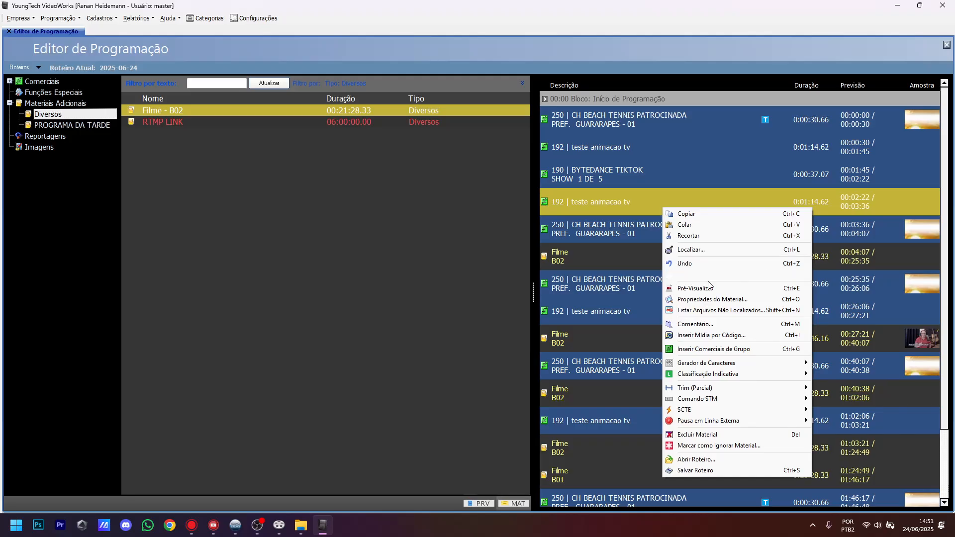
mouse_move(705, 411)
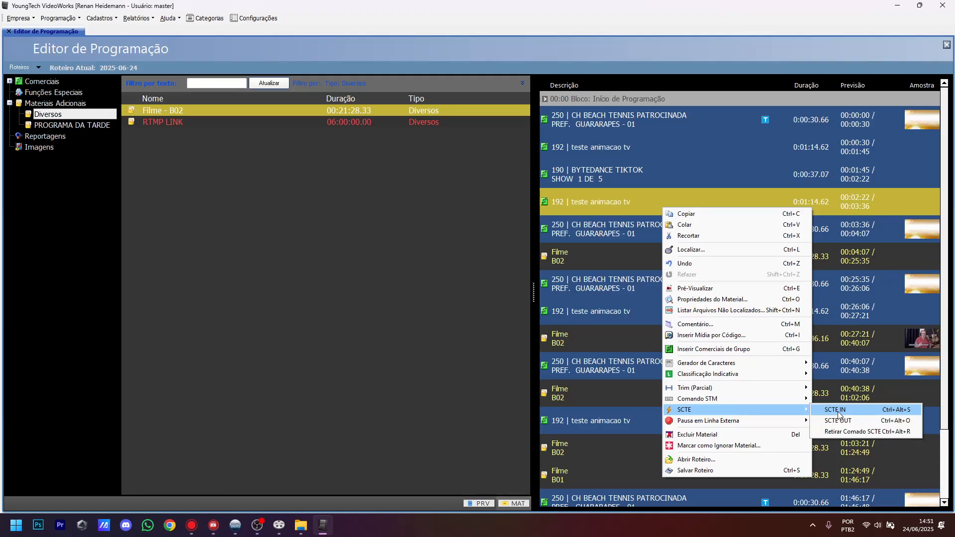
click(644, 378)
click(609, 282)
right_click(611, 293)
click(596, 316)
click(595, 289)
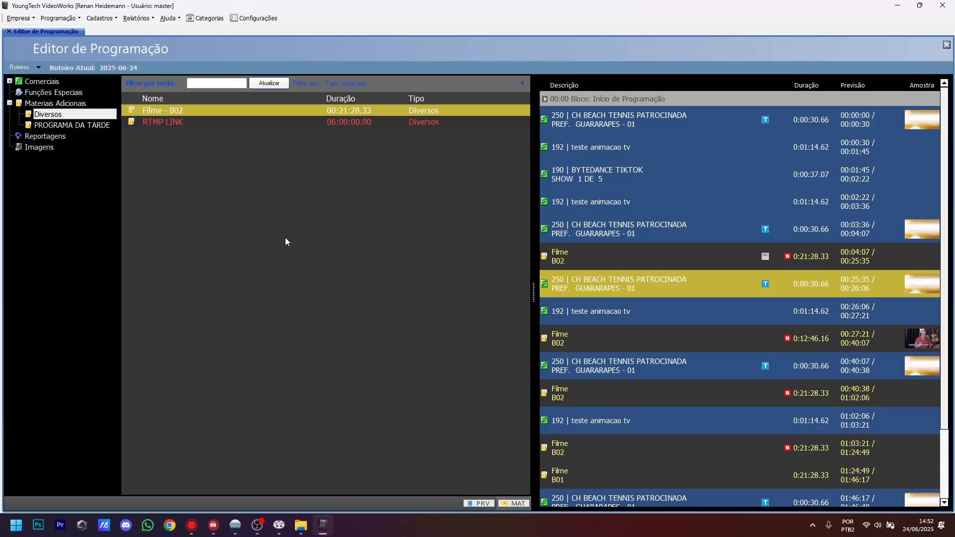
Step: Switch to the YMVideoInputConfig - 01 window and look through its capture line and video input device options
click(194, 524)
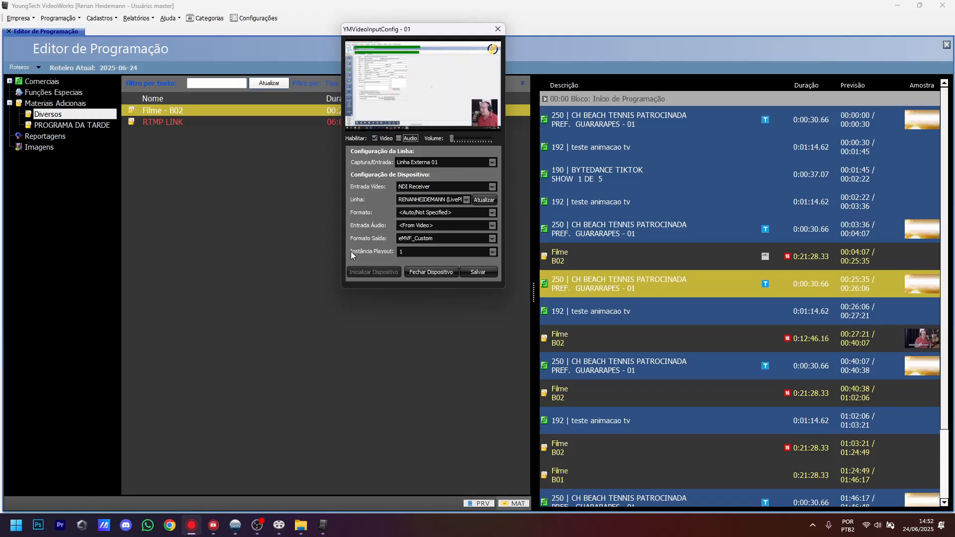
click(416, 162)
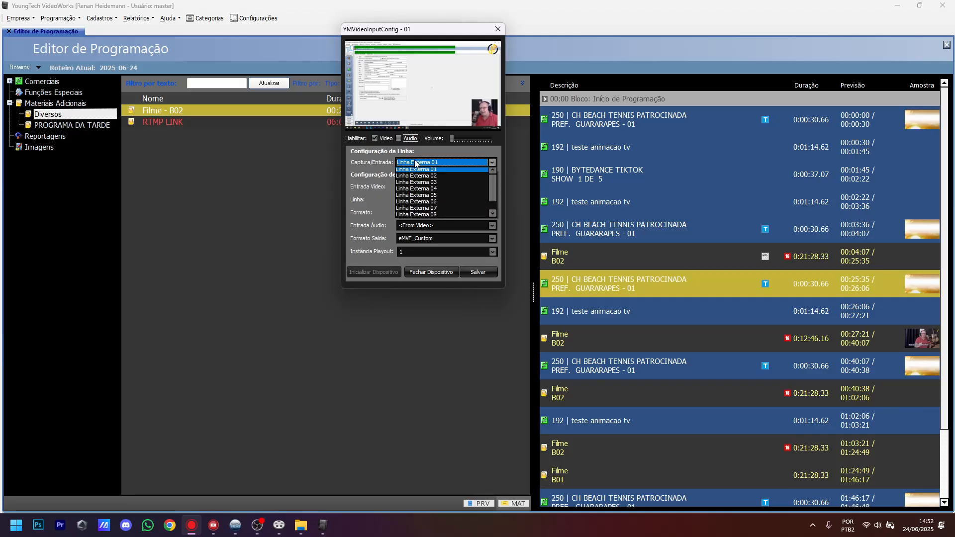
mouse_move(491, 187)
mouse_down()
mouse_move(495, 204)
mouse_move(494, 174)
mouse_up()
click(452, 151)
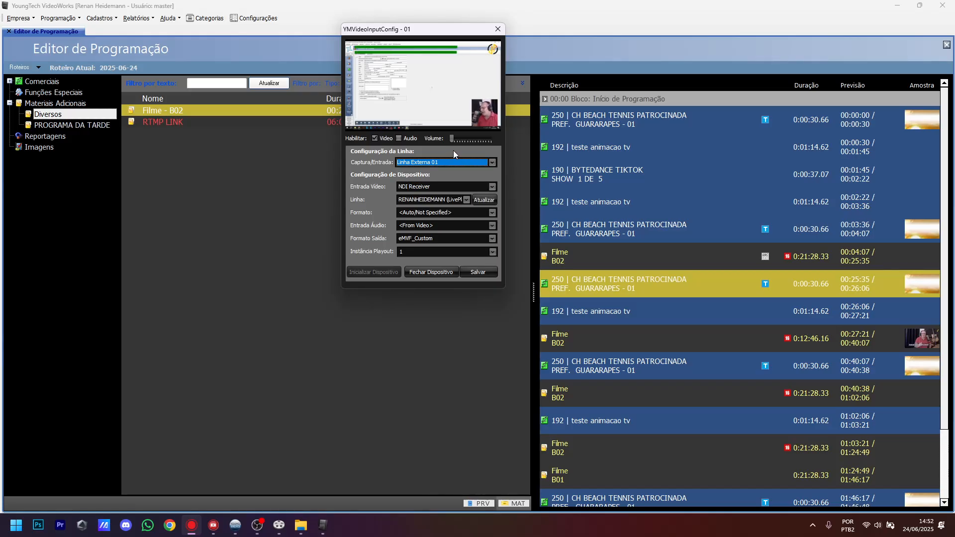
click(444, 185)
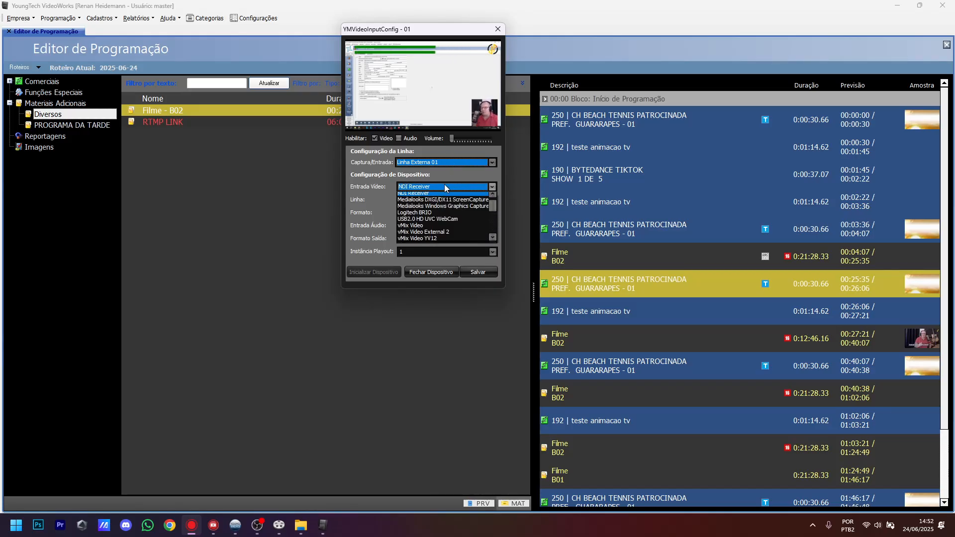
drag(494, 208, 495, 195)
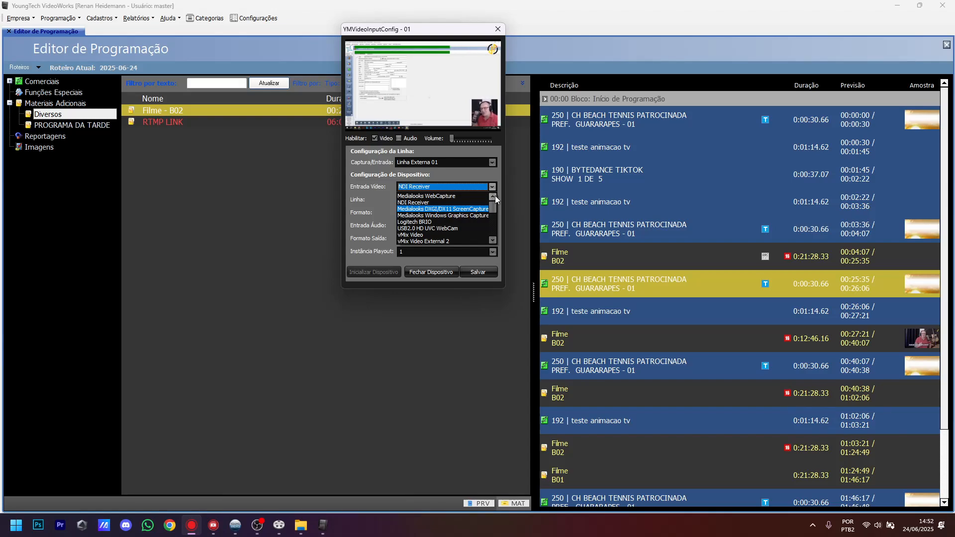
click(491, 174)
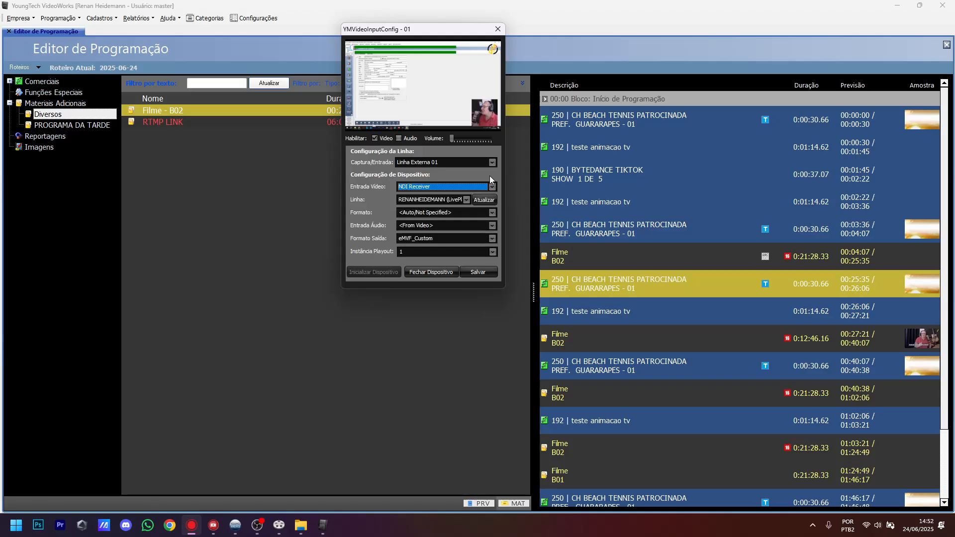
Step: Keep NDI Receiver as the video input of Linha Externa 01 and set its output format to eMVF_HD1080_5994i
click(489, 187)
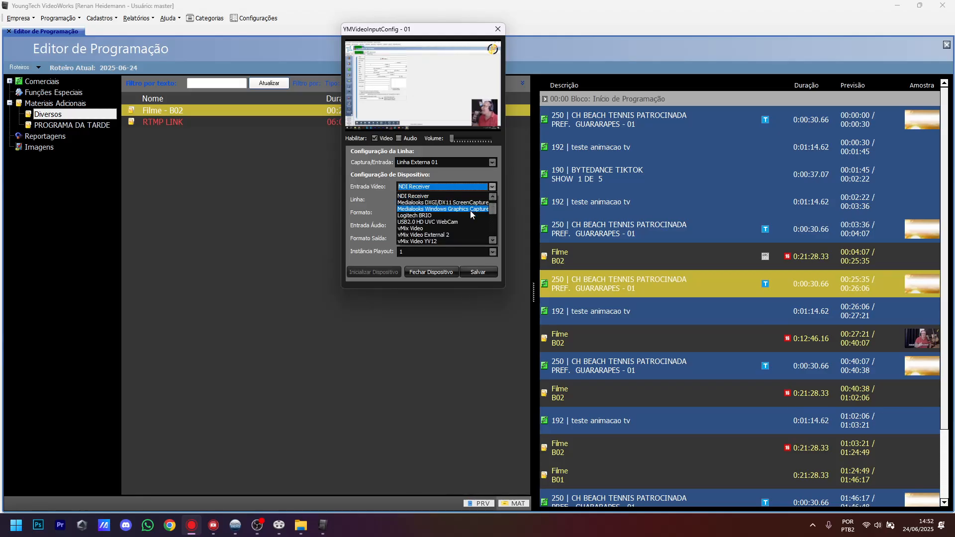
click(455, 178)
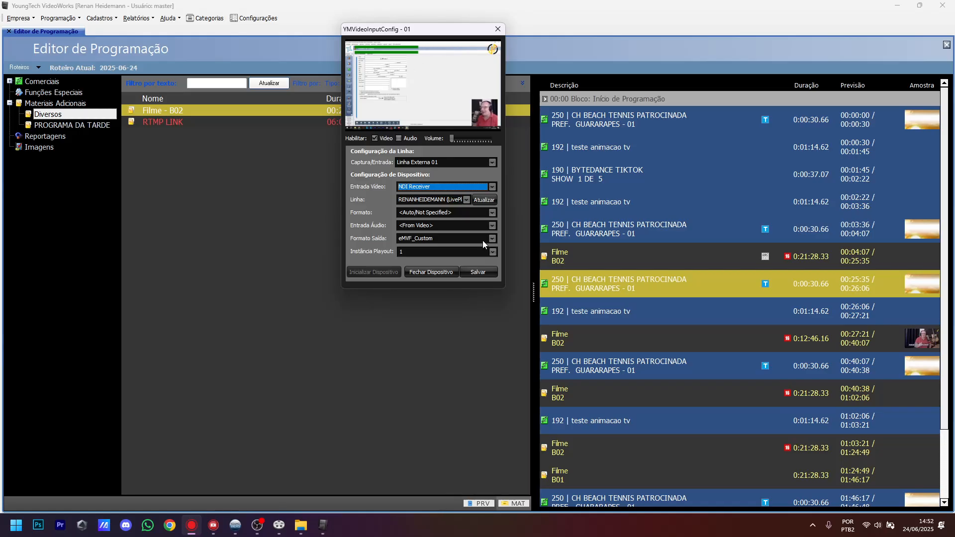
click(429, 187)
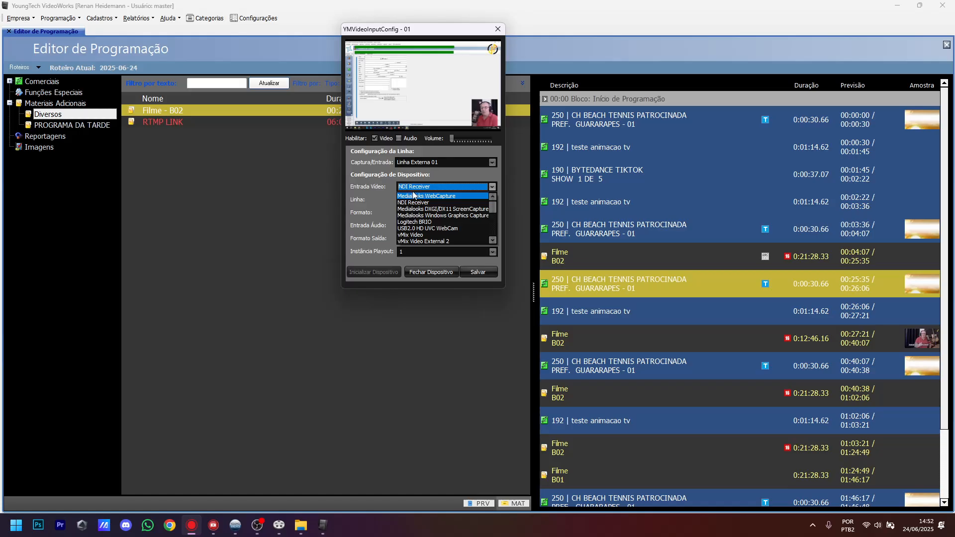
click(414, 202)
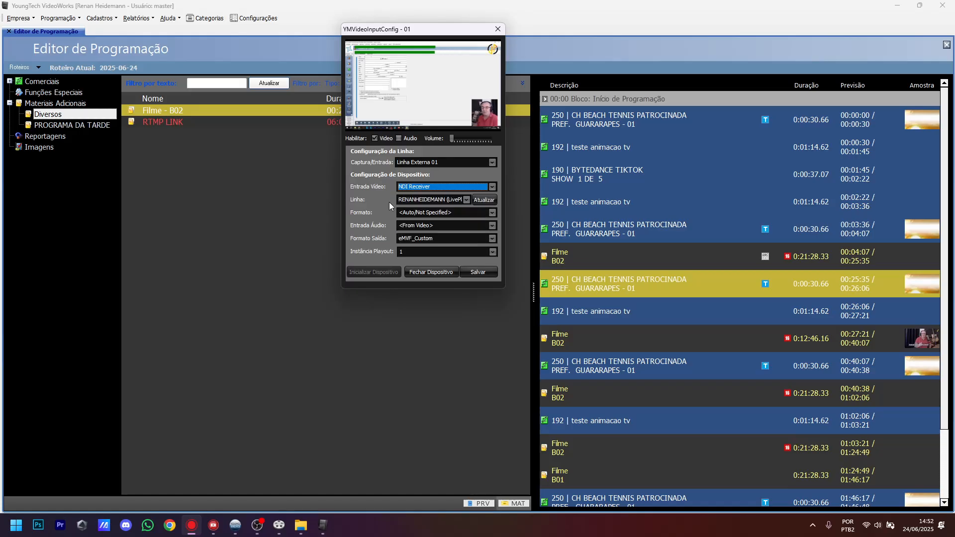
click(420, 239)
scroll(436, 252, down, 4)
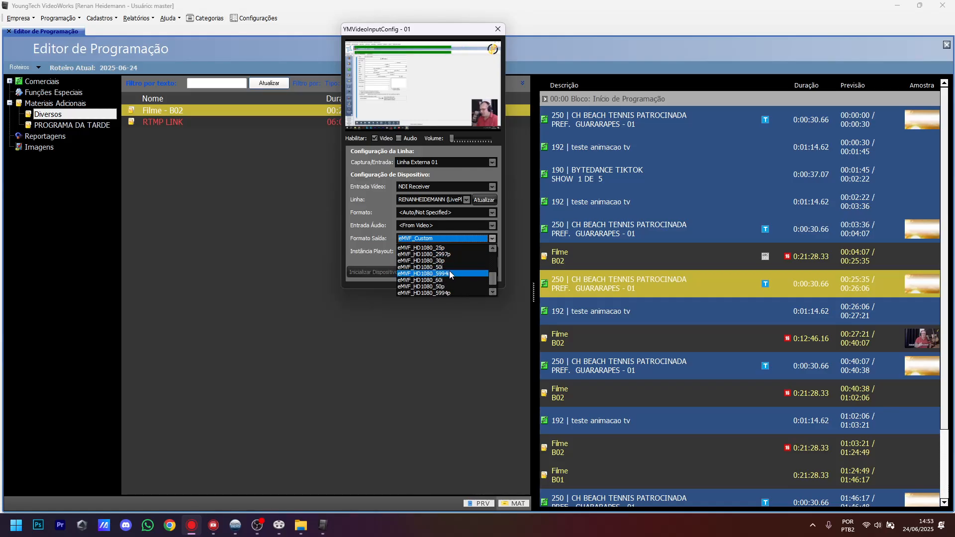
click(447, 273)
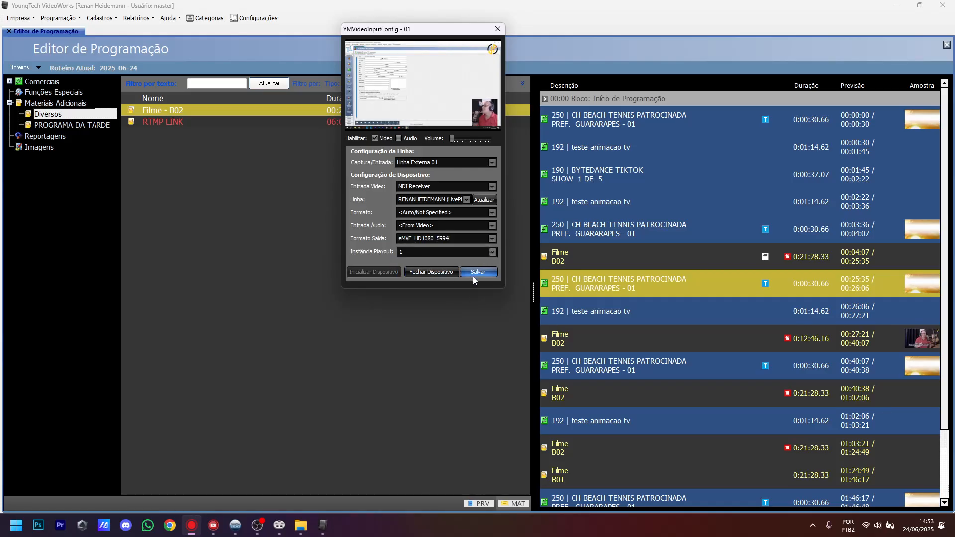
Step: Switch the capture line to Linha Externa 02 and look through its available video input devices
click(426, 164)
click(427, 167)
click(434, 177)
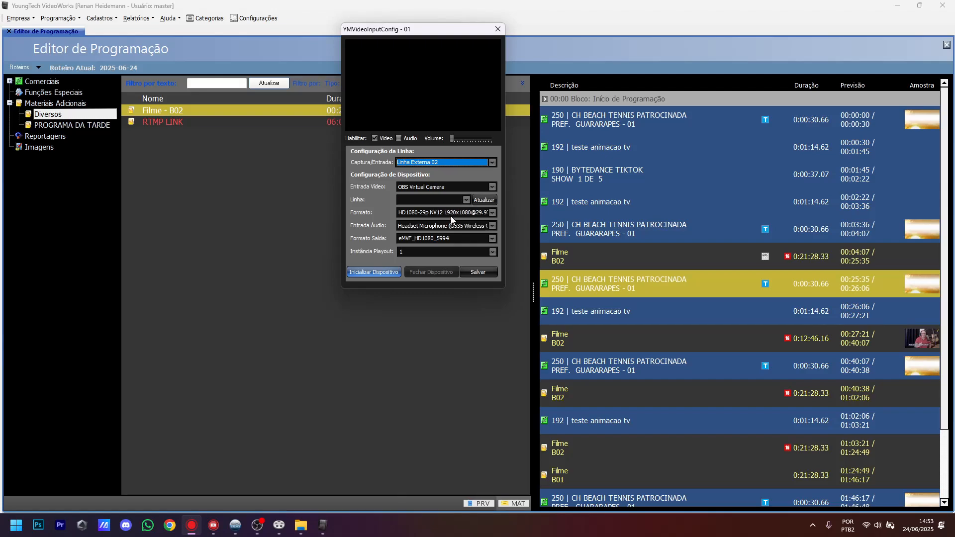
click(427, 187)
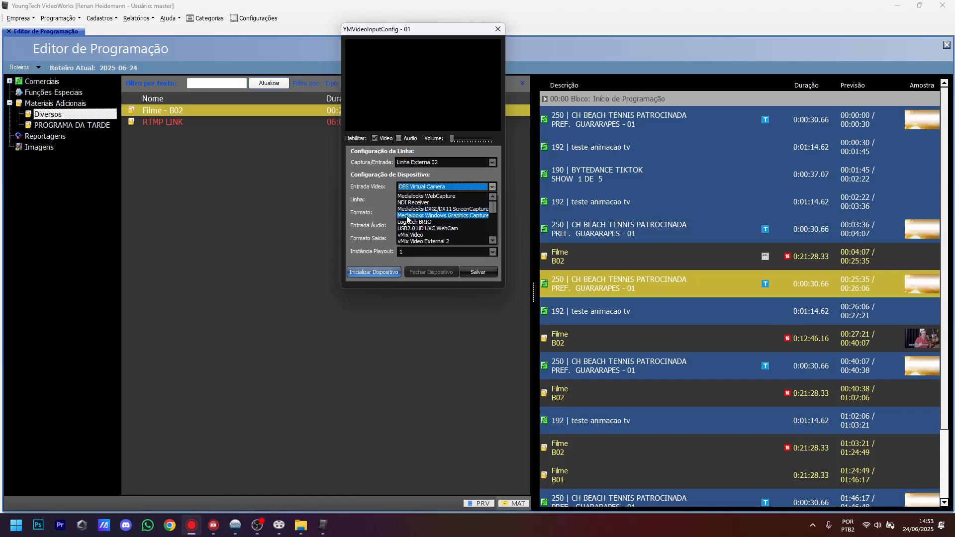
click(375, 197)
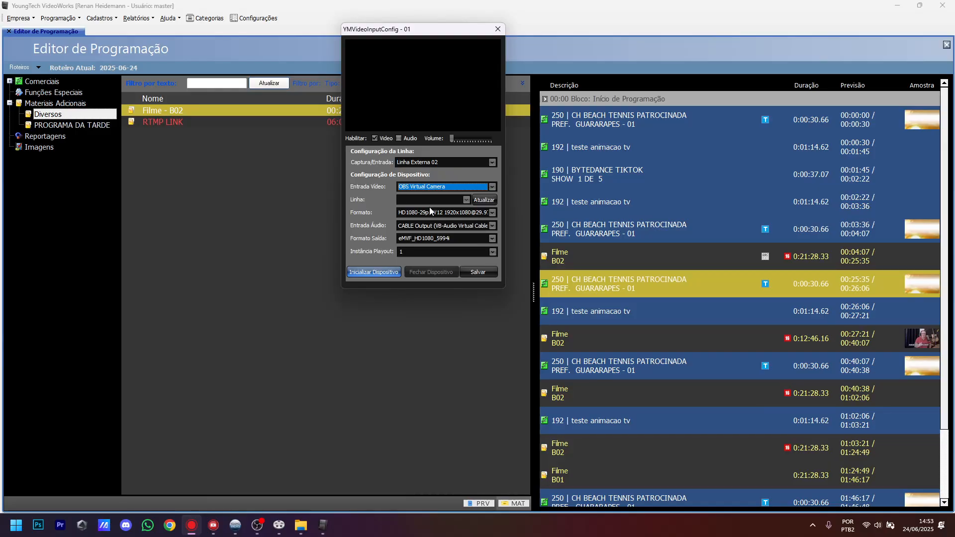
click(439, 188)
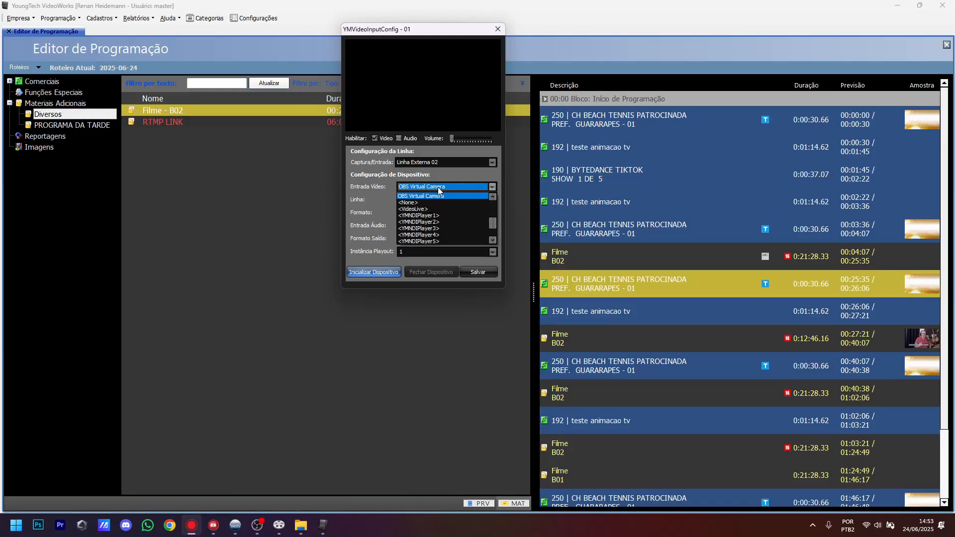
click(436, 225)
Step: Return to Linha Externa 01, initialize its NDI Receiver device, save the configuration and close the window
click(433, 162)
scroll(438, 184, up, 1)
click(428, 172)
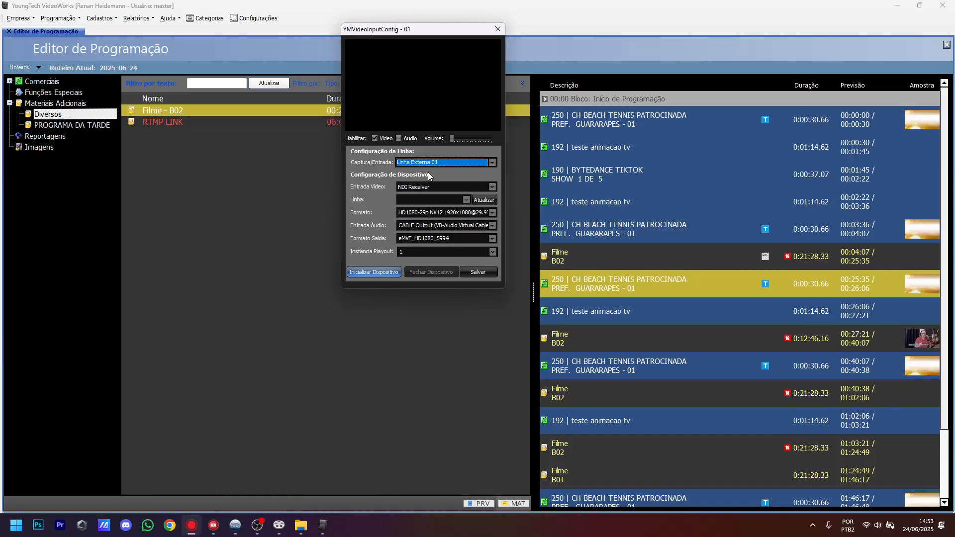
click(383, 273)
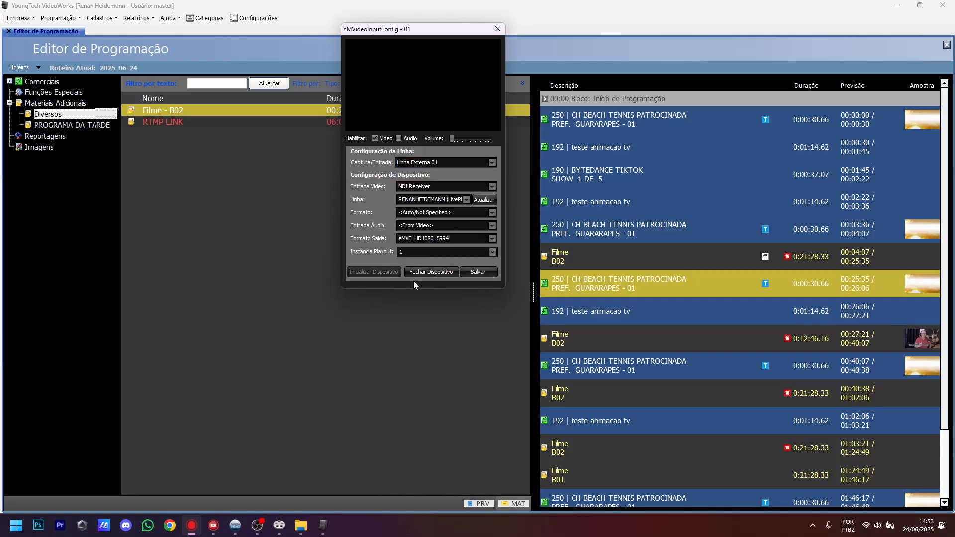
click(474, 271)
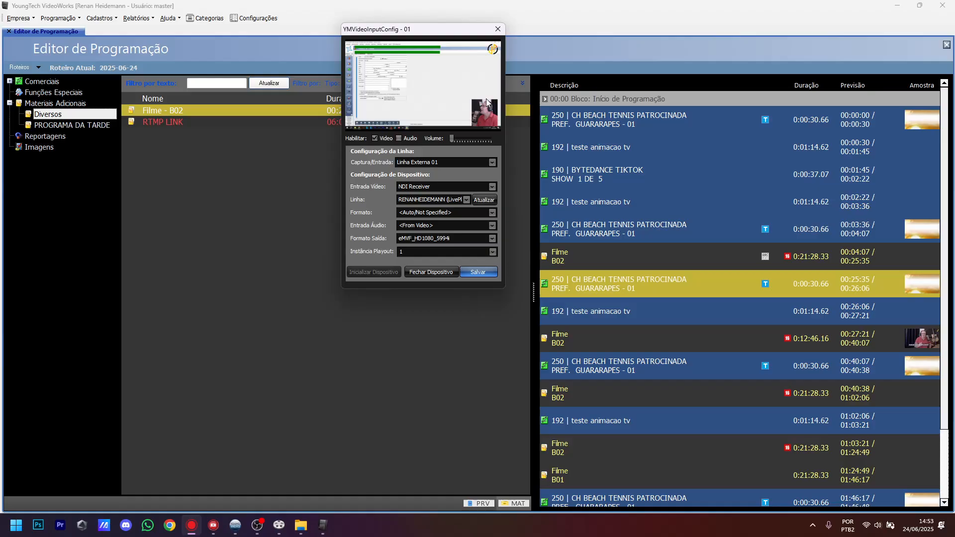
click(499, 29)
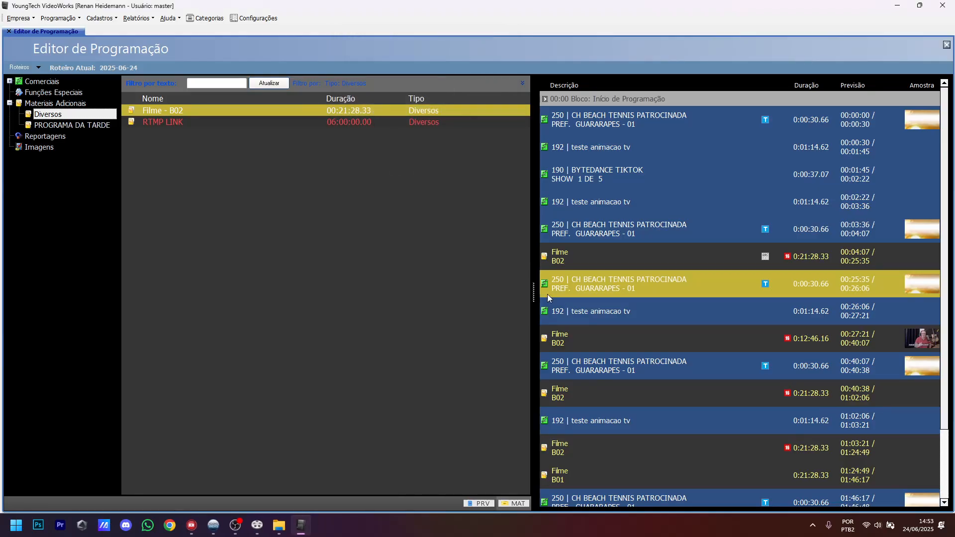
Step: Insert a pause after the Filme B02 scheduled at 00:04:07 that opens external line capture on 01 Linha Externa
click(555, 267)
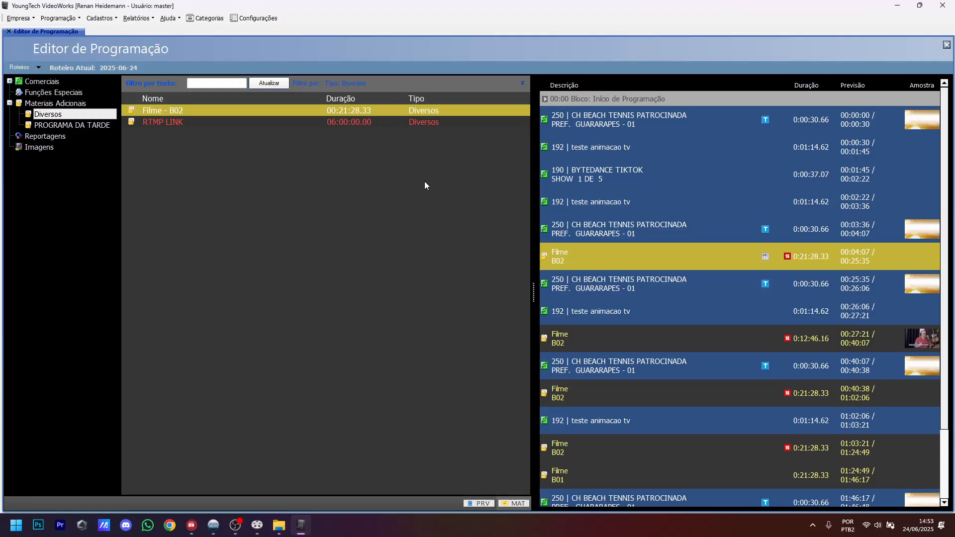
click(42, 94)
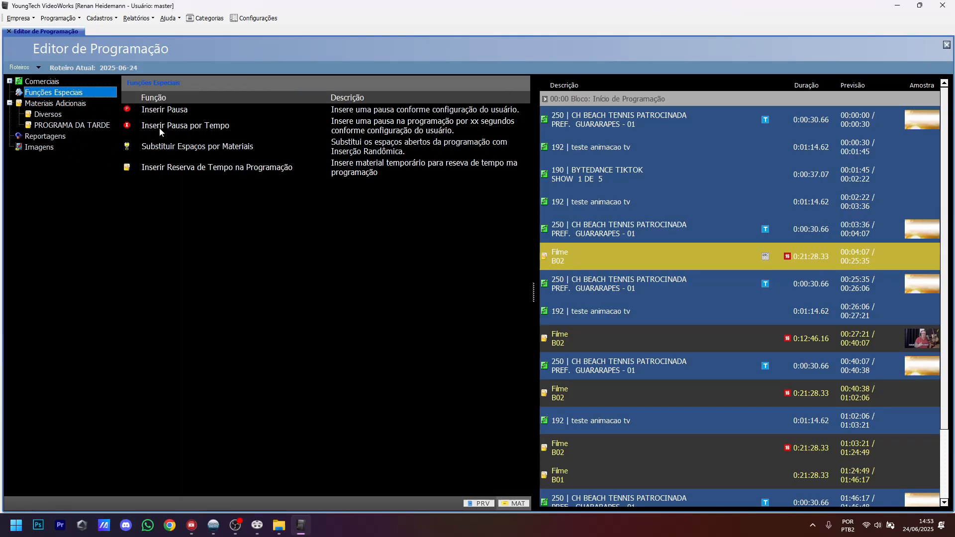
double_click(159, 110)
click(463, 259)
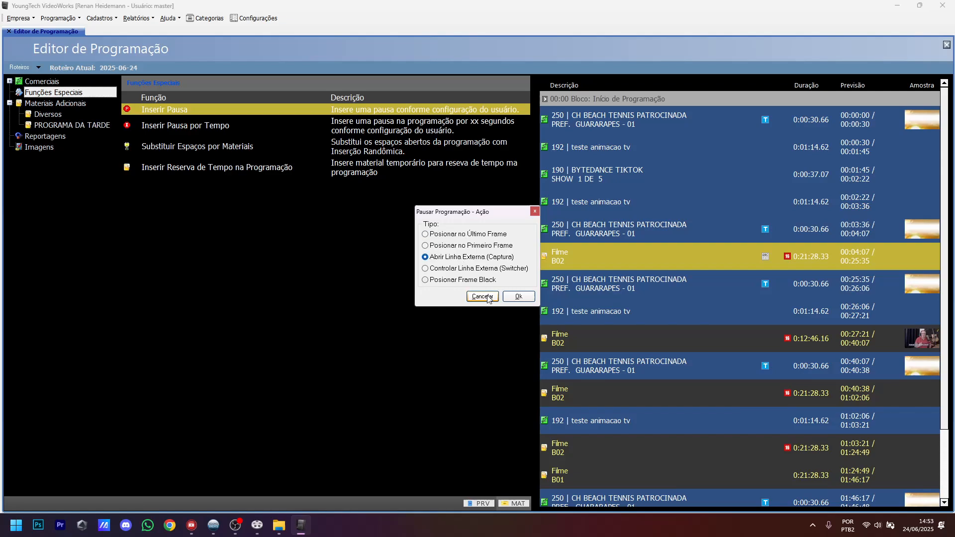
click(509, 296)
click(484, 255)
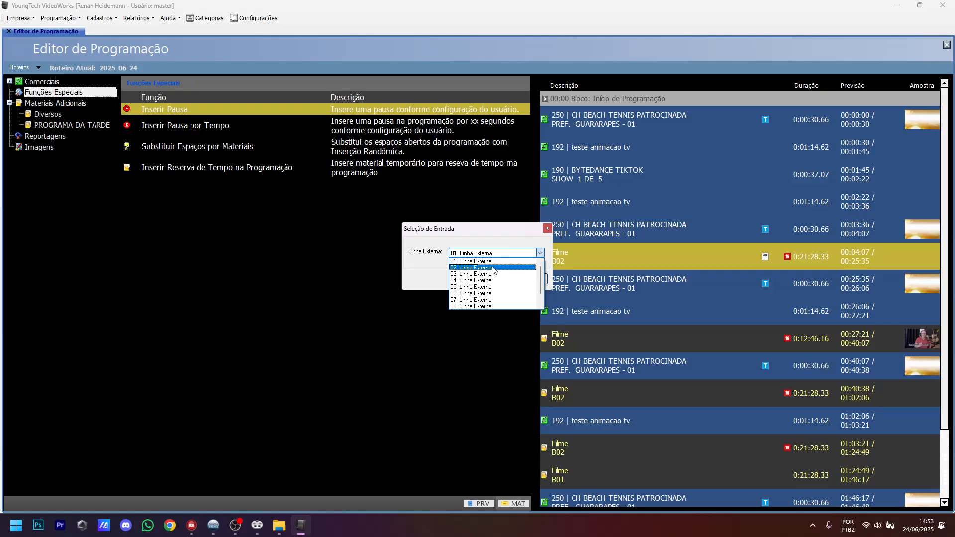
click(482, 261)
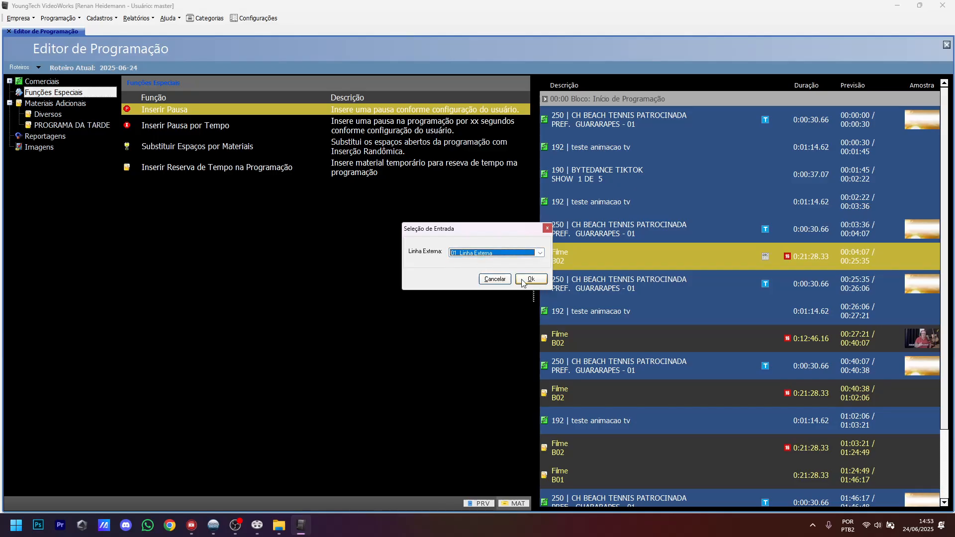
click(500, 255)
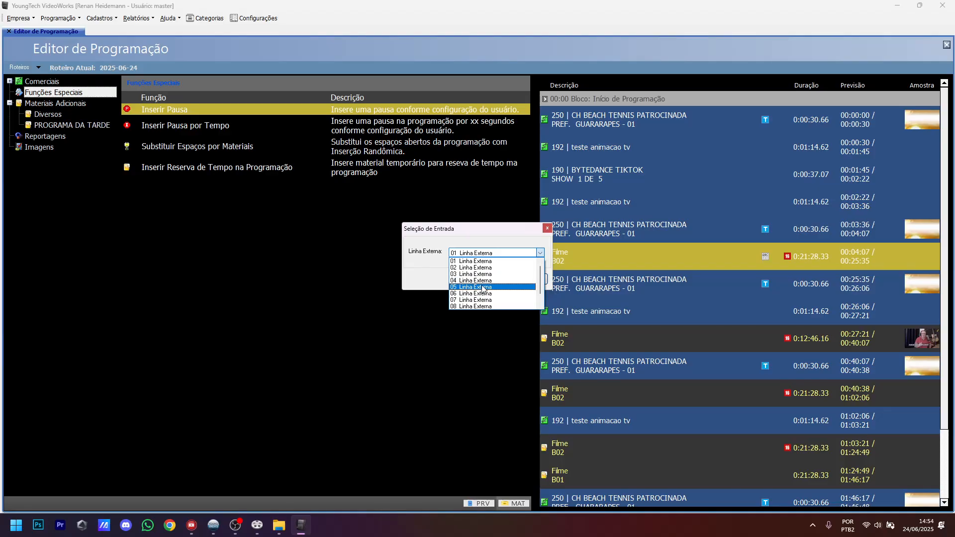
scroll(485, 291, down, 1)
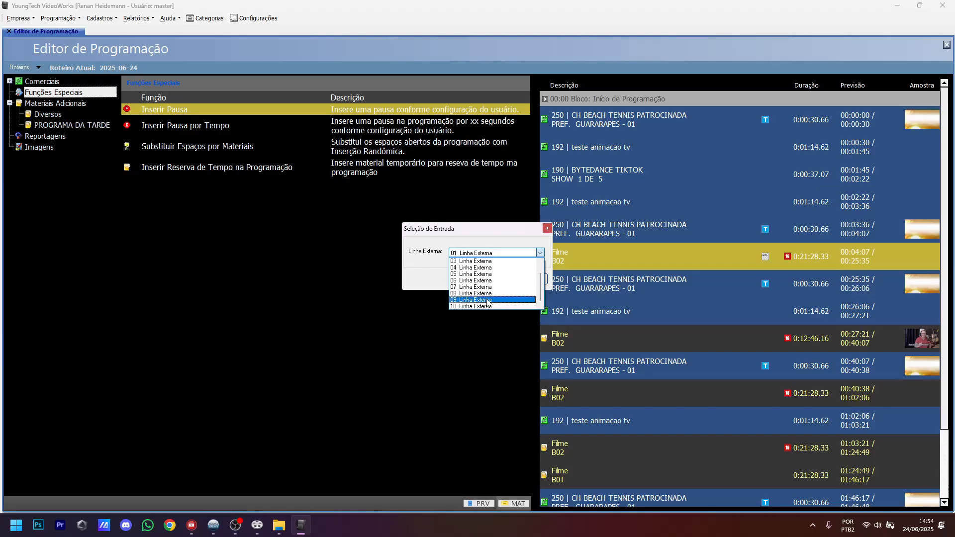
scroll(485, 274, up, 1)
click(485, 263)
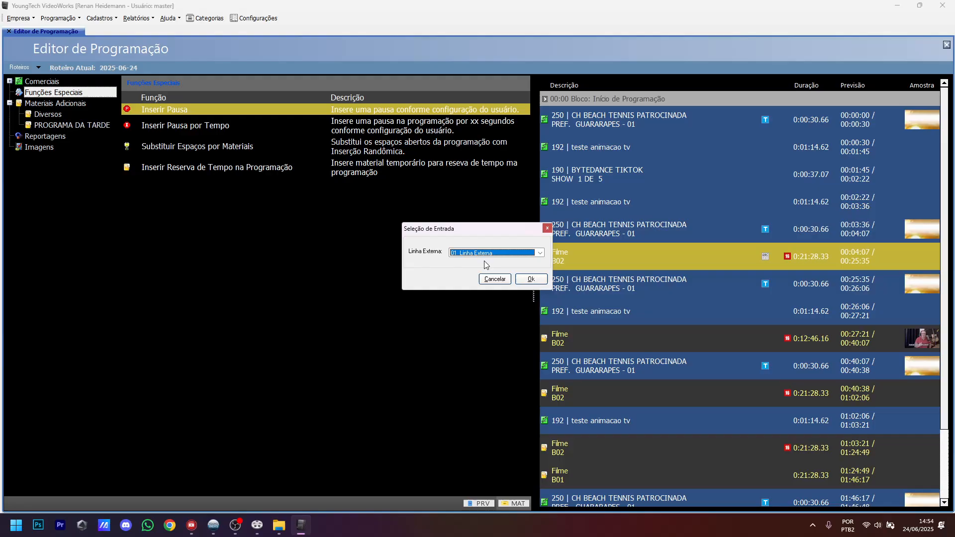
click(532, 281)
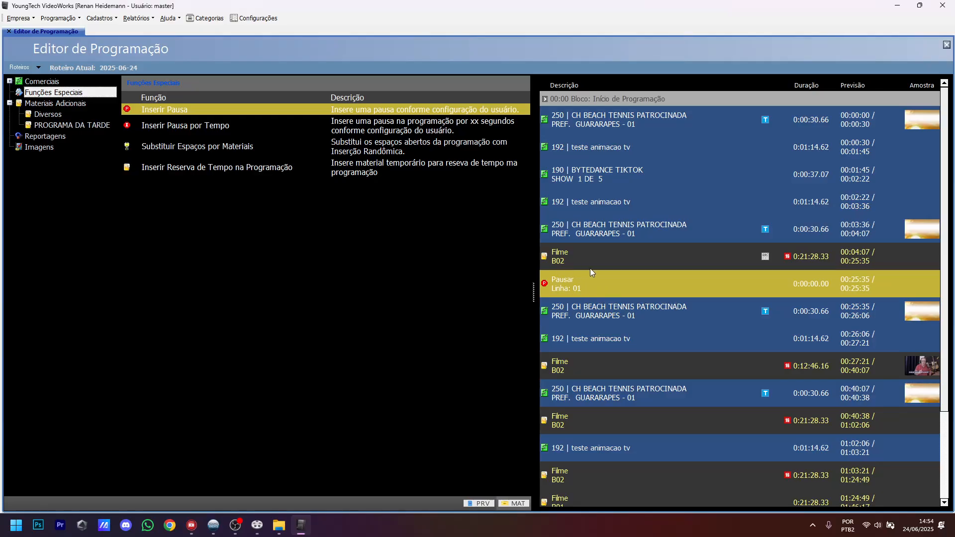
Step: Switch to YoungTech StreamingPlayer, check the TV Brasil stream and its URL, and minimize the player
click(192, 525)
drag(124, 28, 164, 113)
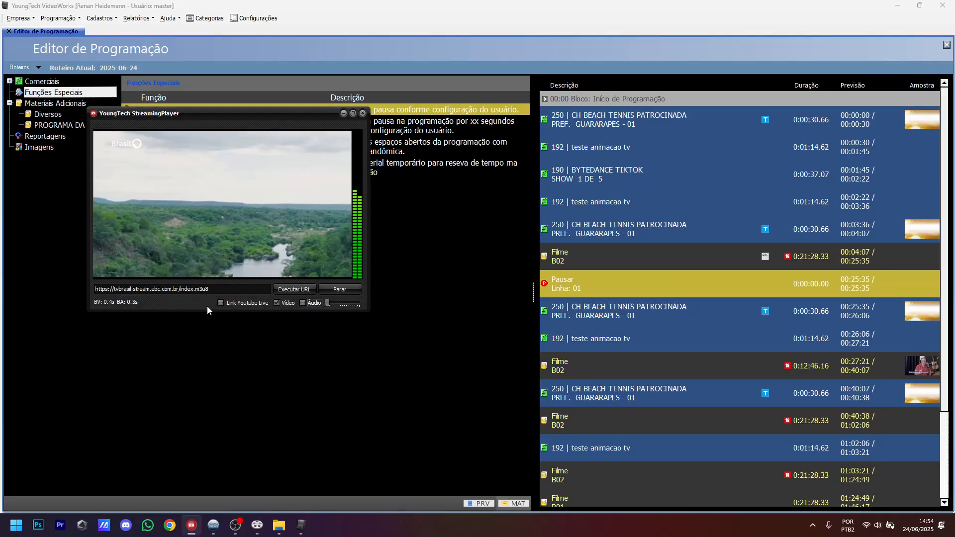
drag(209, 289, 105, 294)
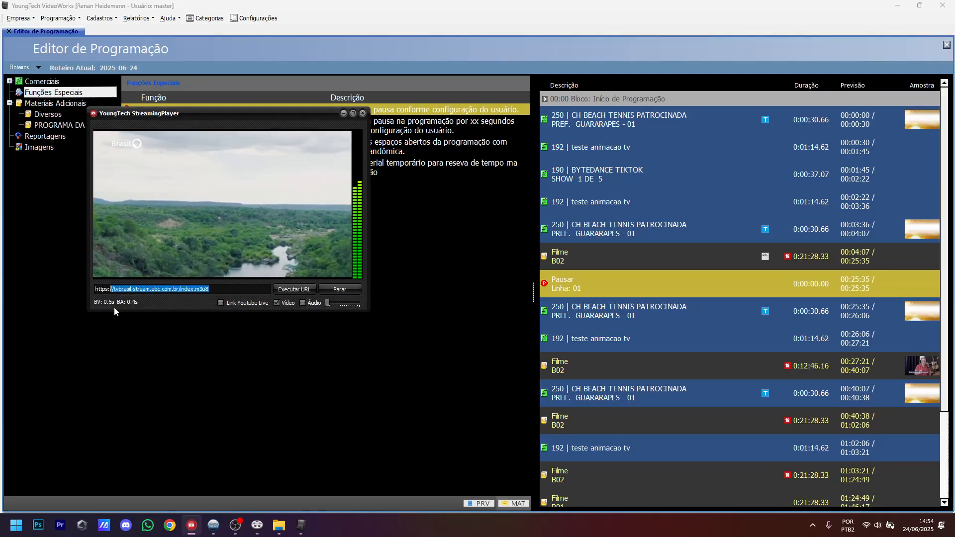
click(193, 378)
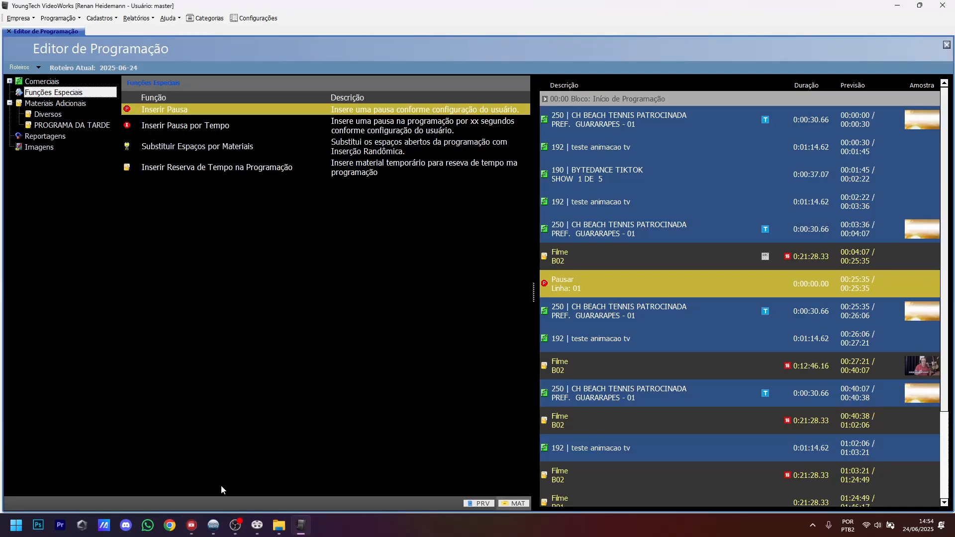
click(191, 525)
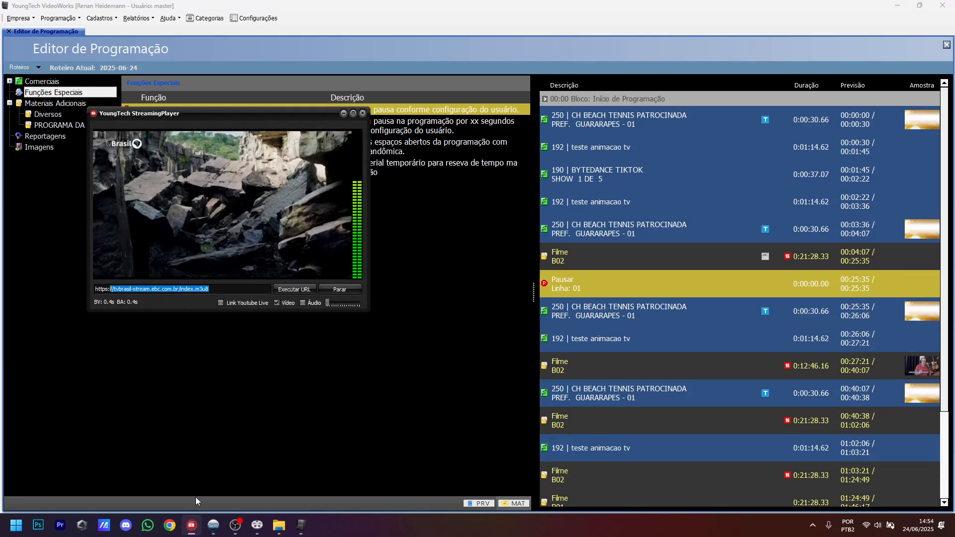
click(217, 290)
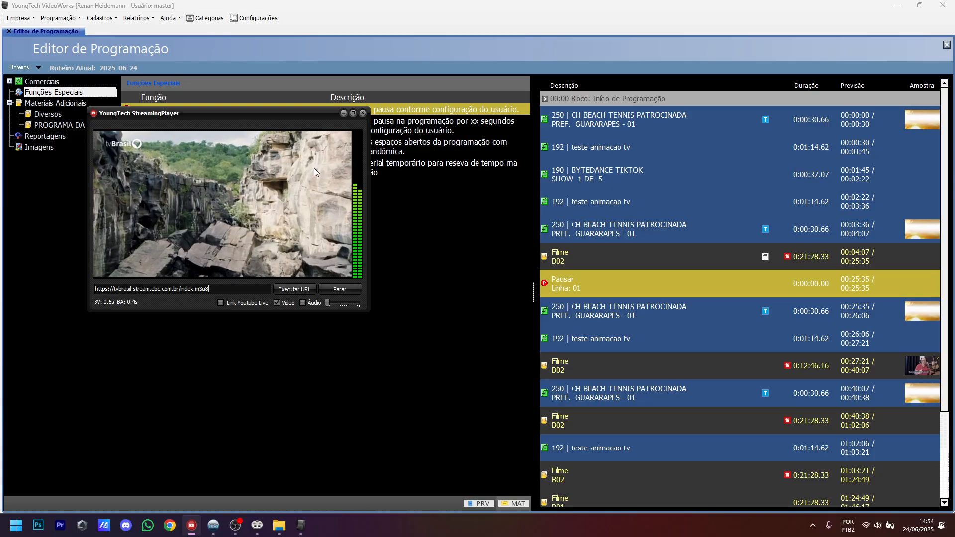
click(343, 113)
Step: Open the additional materials register and display the details of the RTMP LINK material
click(39, 104)
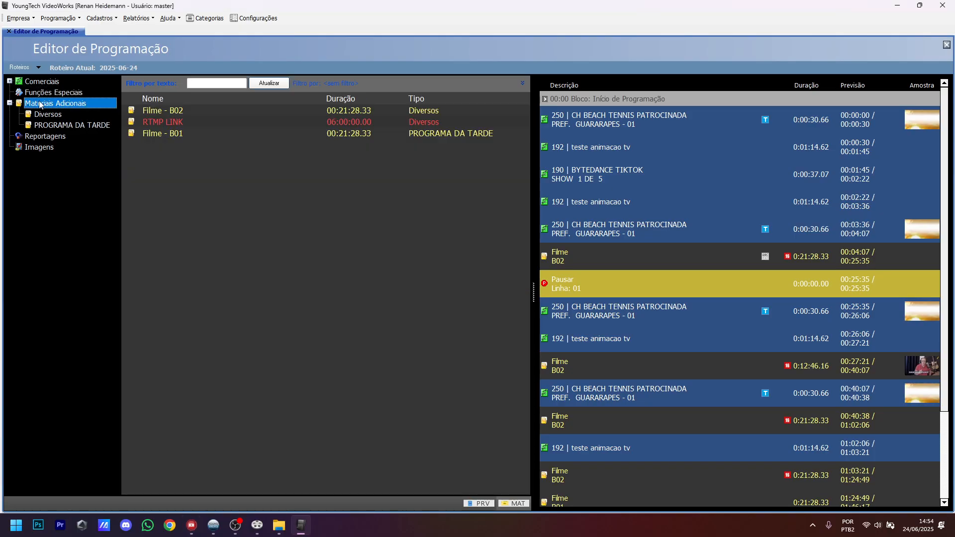
click(164, 122)
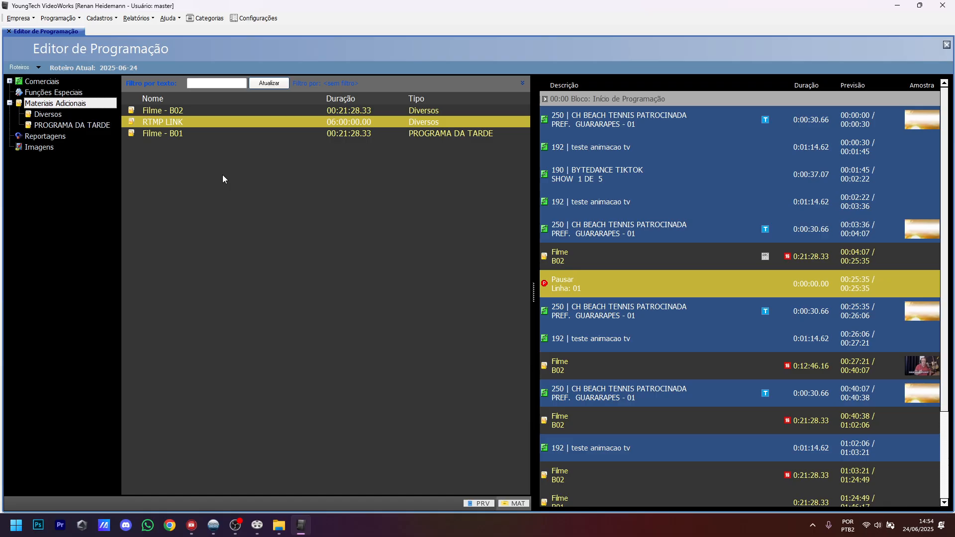
click(100, 17)
click(109, 28)
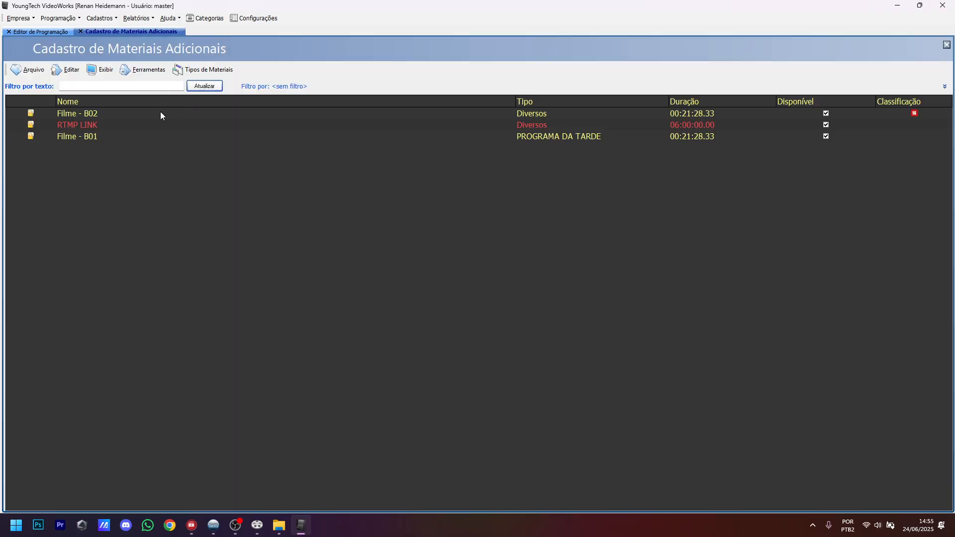
click(92, 124)
click(30, 70)
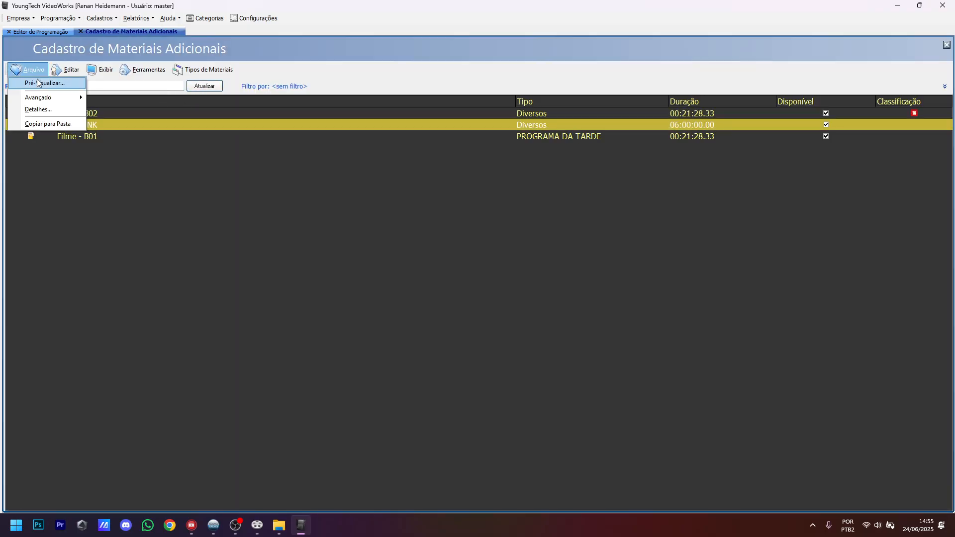
click(36, 109)
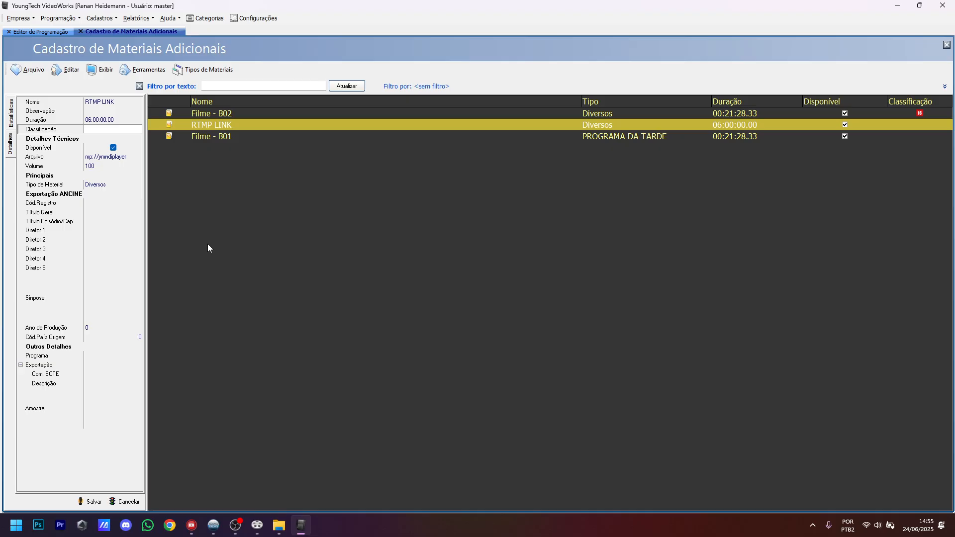
Step: Switch to YoungTech StreamingPlayer and move its window clear of the RTMP LINK details
click(192, 525)
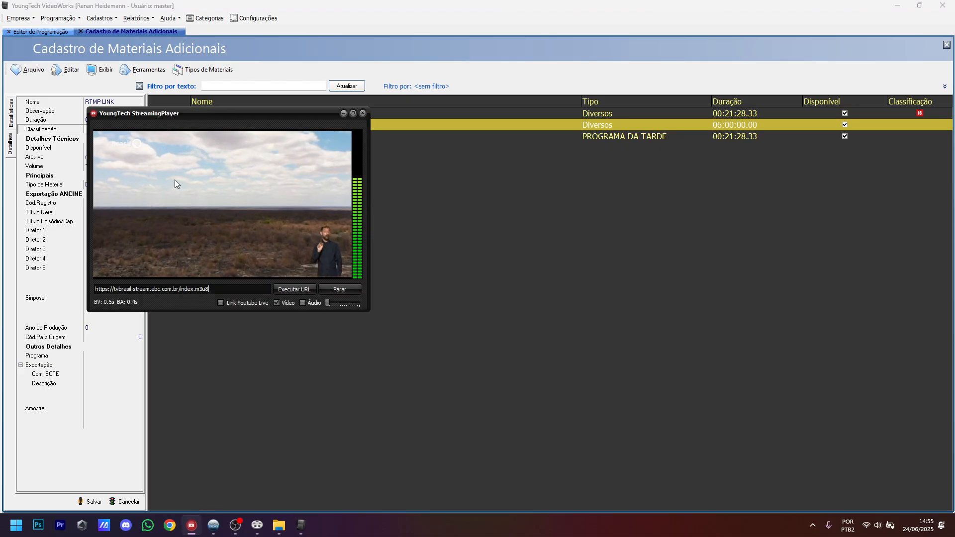
drag(163, 116, 444, 142)
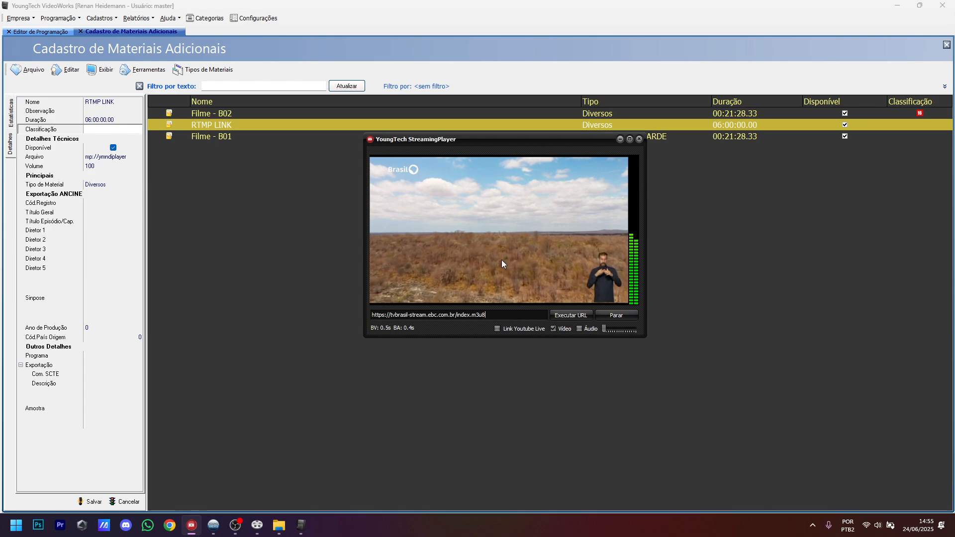
Step: Minimize the streaming player and insert the RTMP LINK material into the current schedule, just before the first Filme B02
click(620, 140)
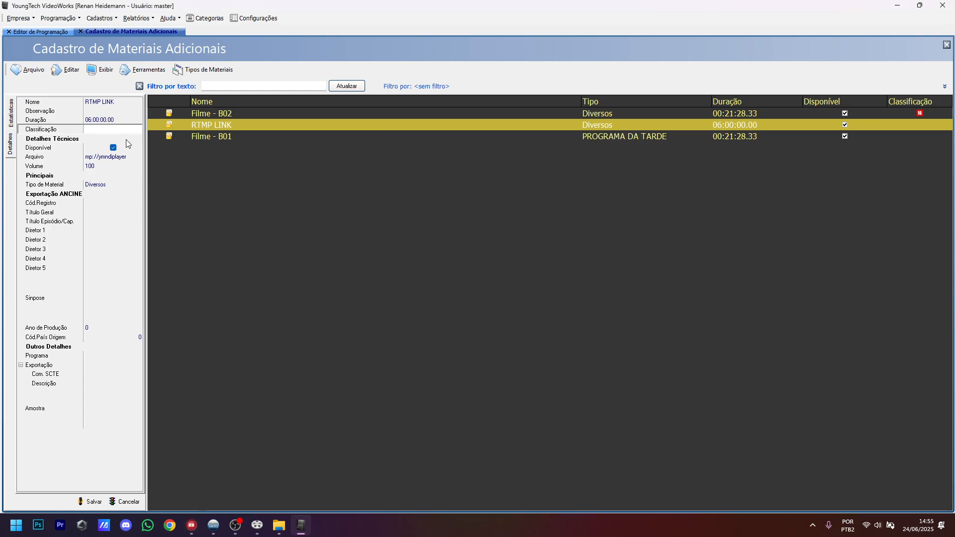
click(101, 121)
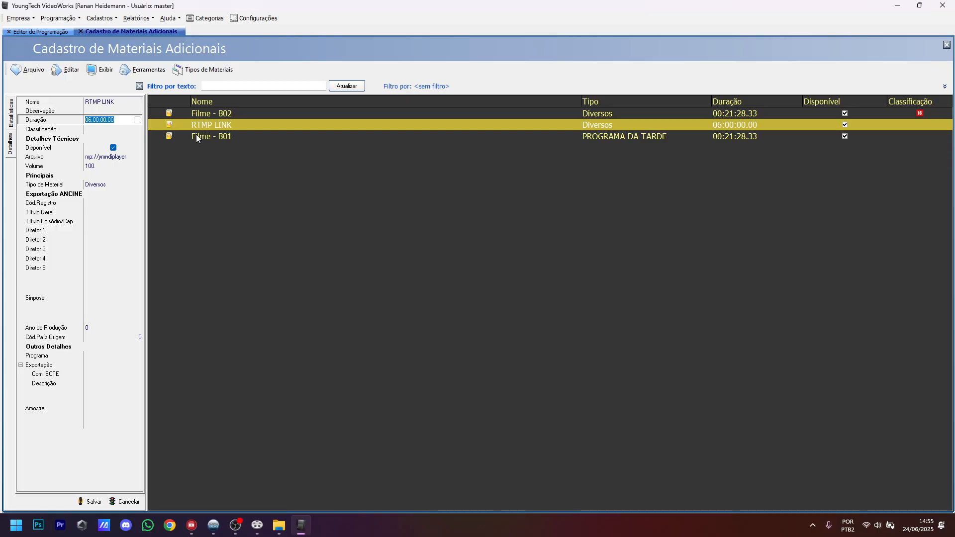
click(42, 31)
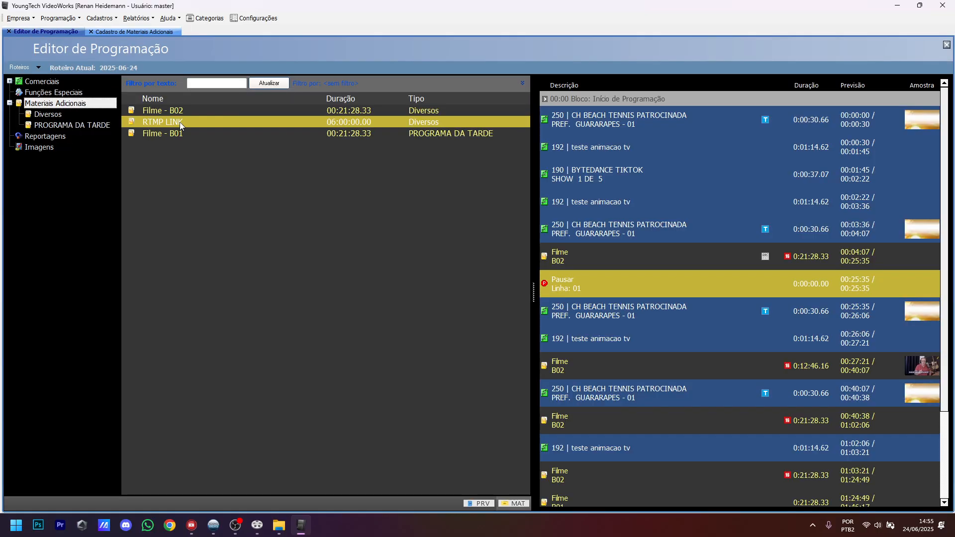
drag(628, 310, 617, 243)
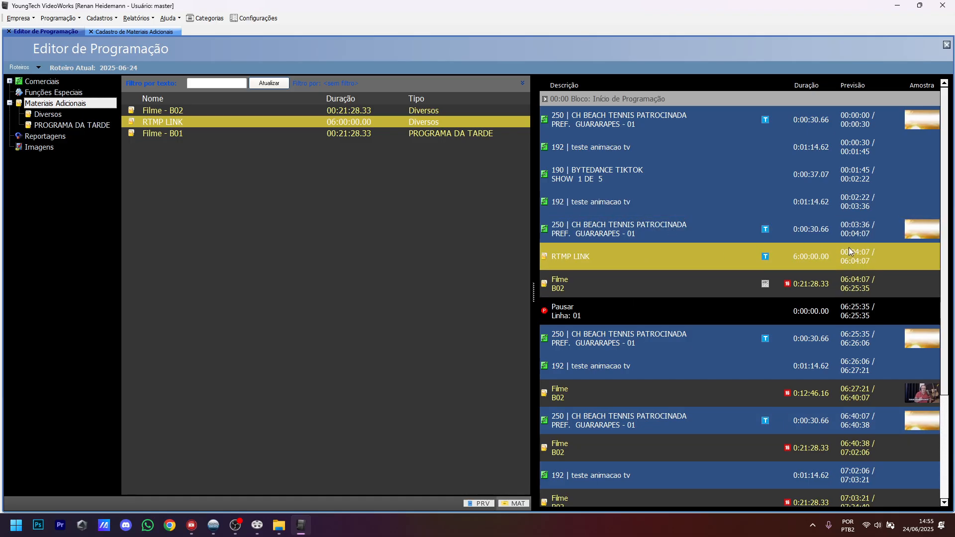
click(819, 284)
click(631, 284)
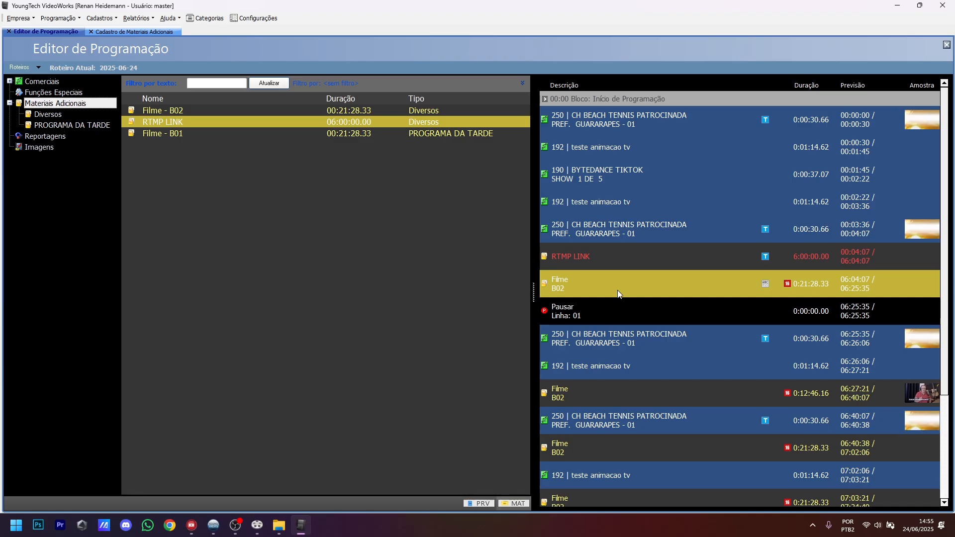
Step: Review the schedule's durations and forecast times through to the 23:59 block, and list the PROGRAMA DA TARDE and Diversos materials
scroll(667, 290, down, 5)
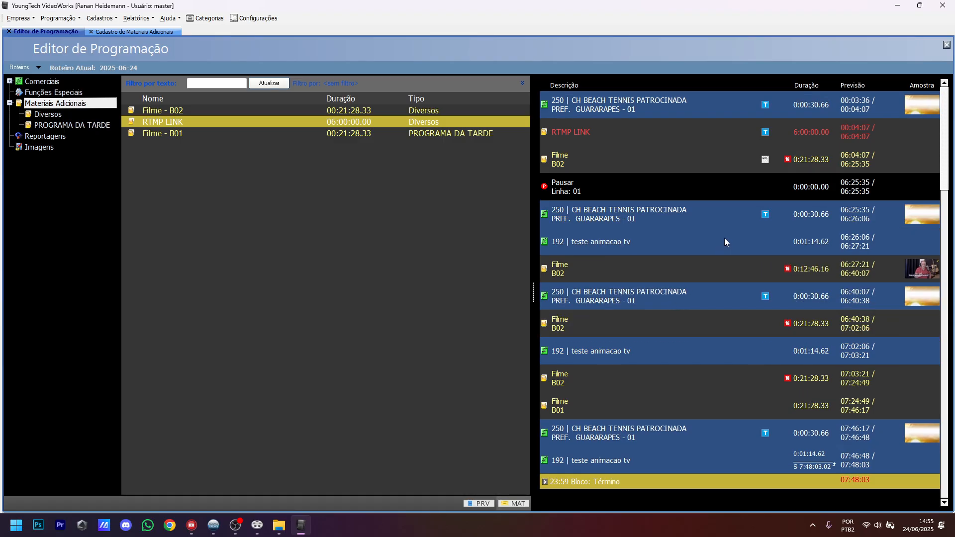
click(669, 127)
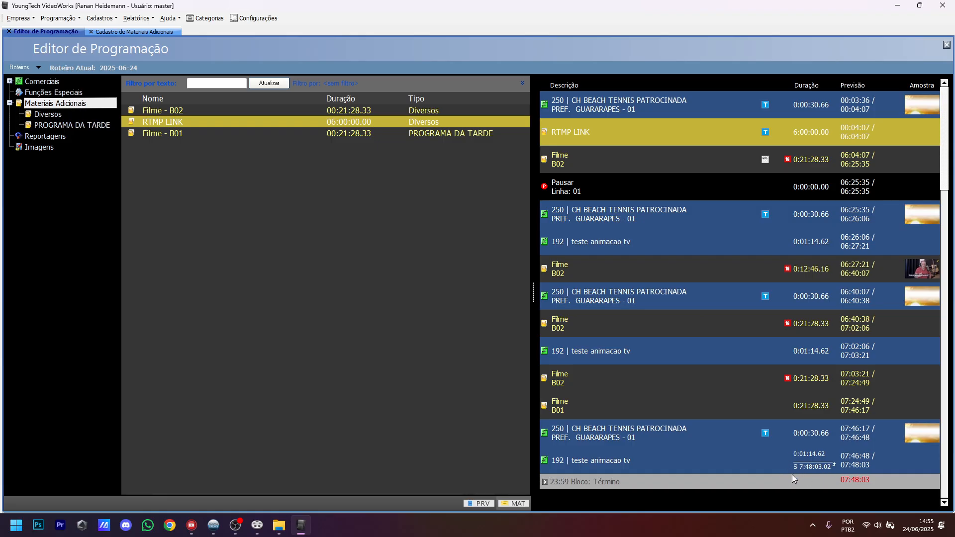
click(802, 435)
scroll(690, 279, up, 15)
click(587, 183)
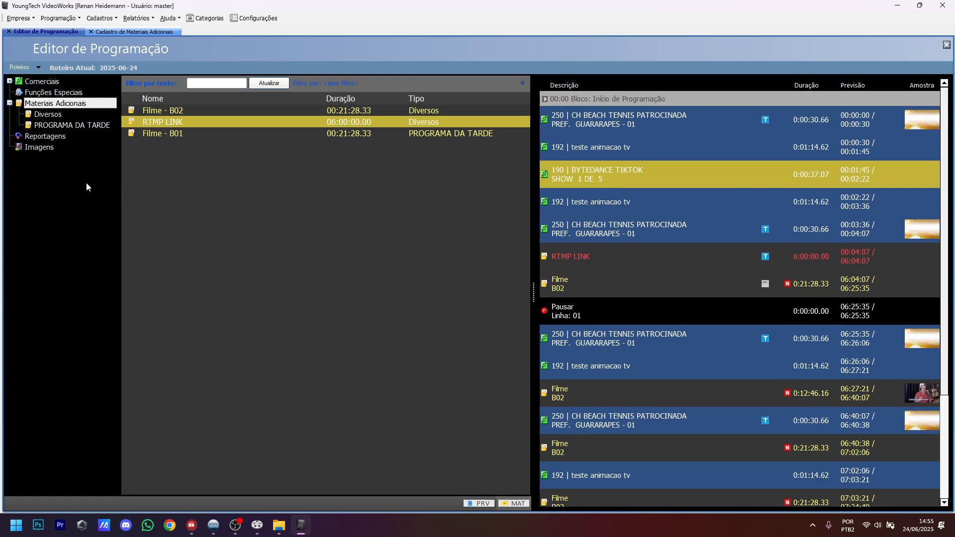
click(63, 125)
right_click(63, 124)
click(41, 186)
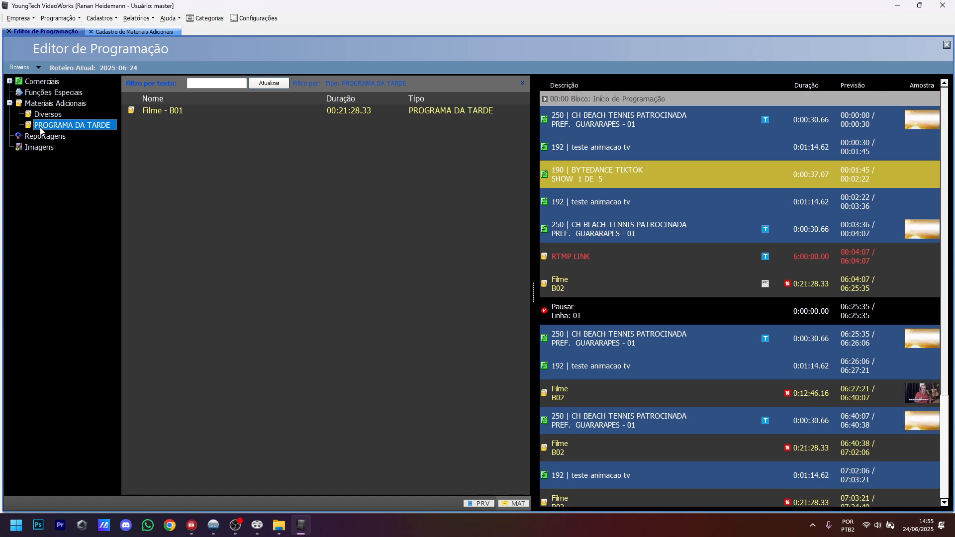
click(48, 115)
key(Down)
key(Up)
key(Down)
click(577, 285)
click(579, 255)
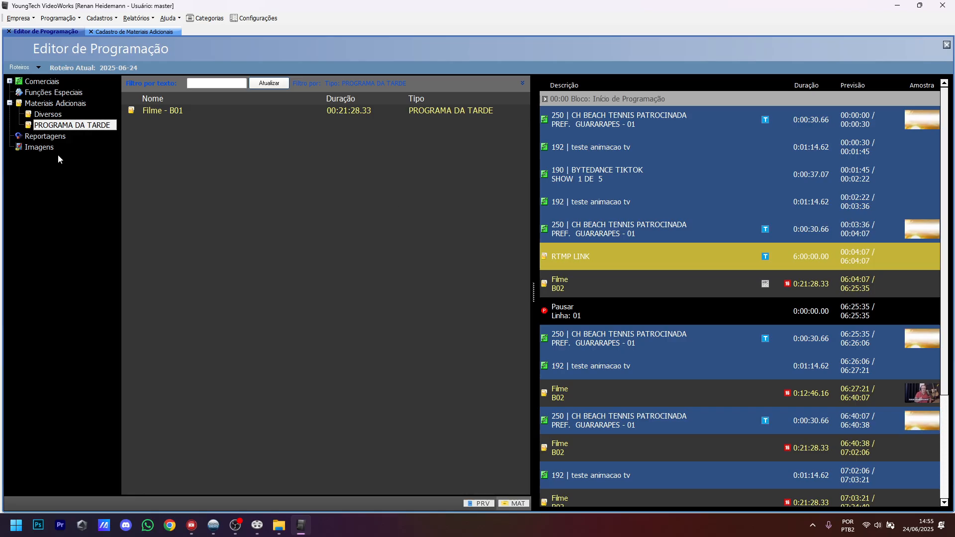
Step: Compare the row colors of the commercials and the film entries in the schedule
click(598, 208)
click(601, 141)
click(613, 233)
click(616, 373)
click(618, 422)
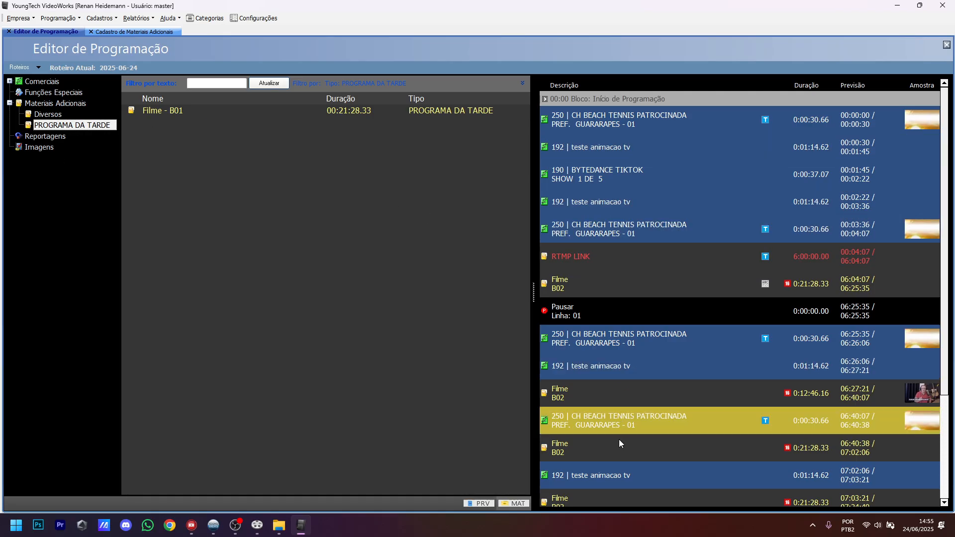
click(617, 445)
click(601, 338)
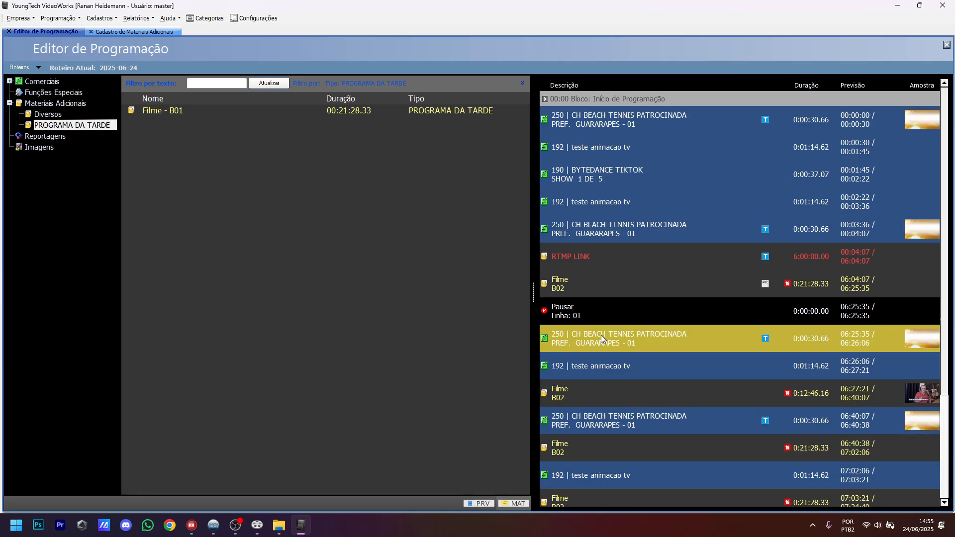
click(592, 210)
click(608, 229)
click(599, 175)
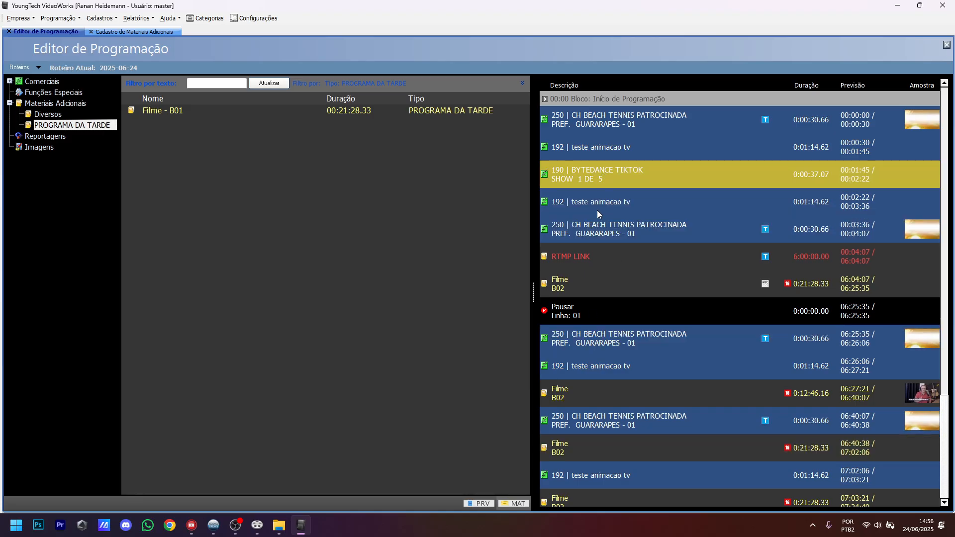
Step: Open the color definition for the PROGRAMA DA TARDE material type, view the basic color palette, and dismiss it
right_click(61, 131)
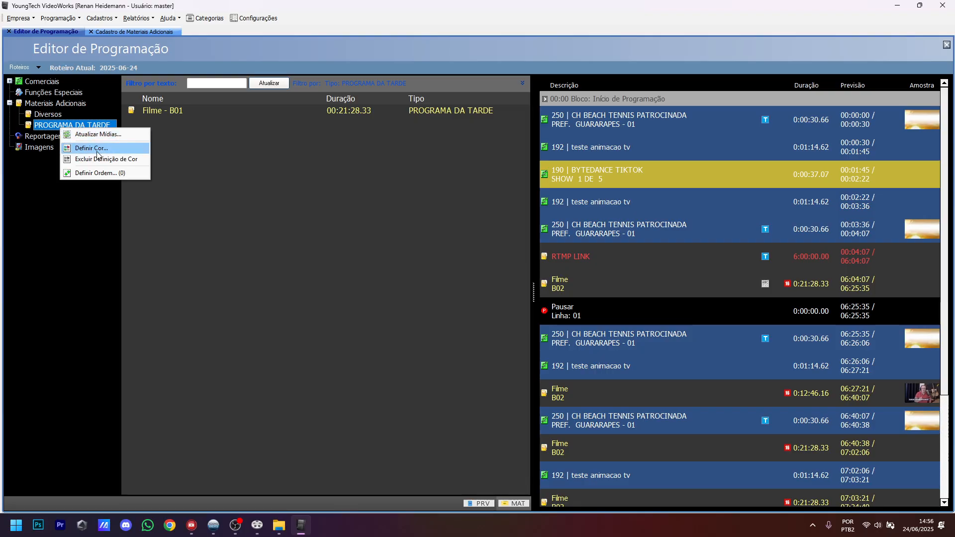
click(97, 148)
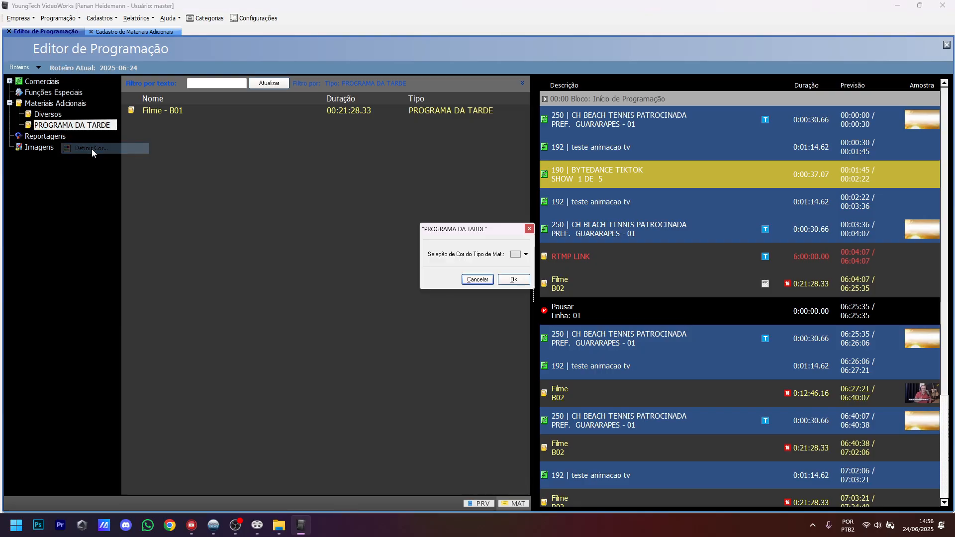
click(526, 254)
click(546, 344)
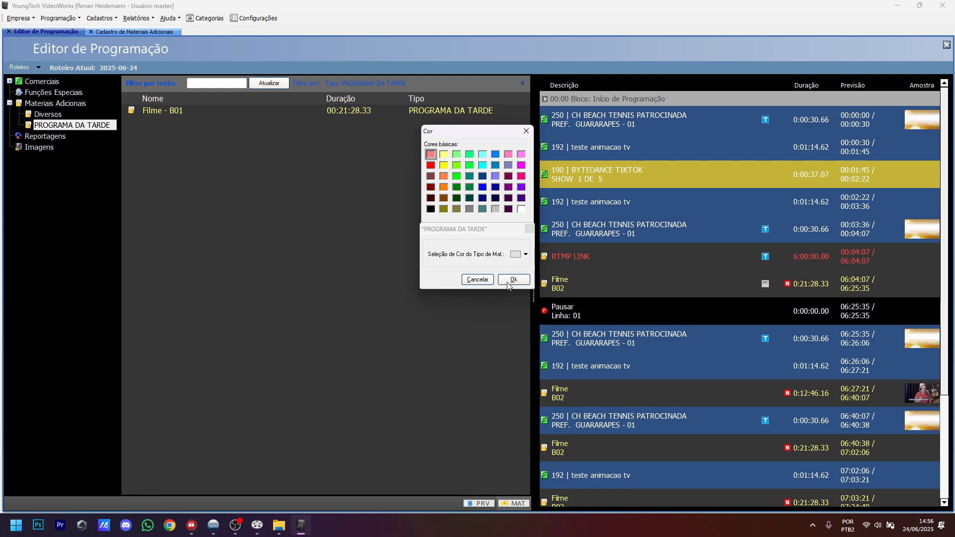
click(526, 131)
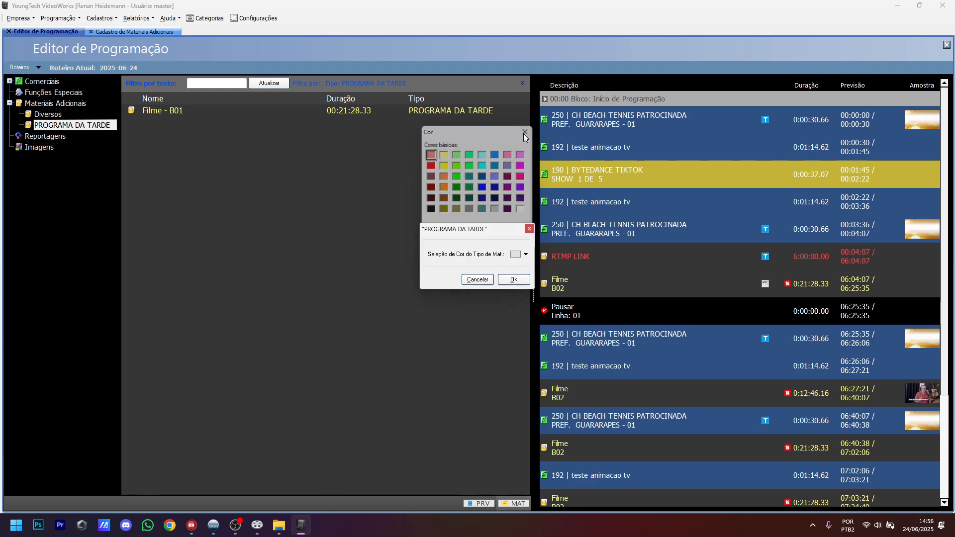
click(529, 229)
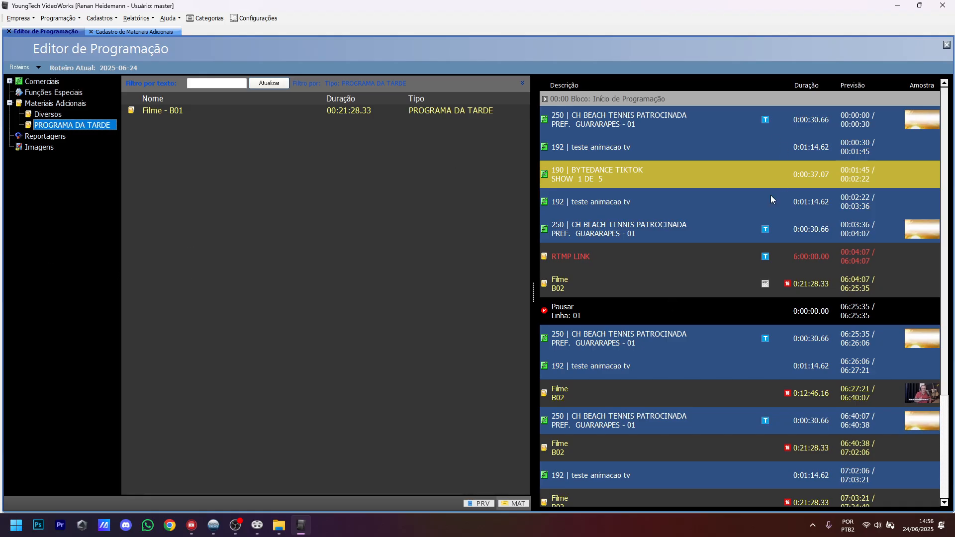
Step: Check the schedule's row colors against the background and font colors in the Padrões de Cores settings, and cancel the settings
click(580, 207)
click(602, 220)
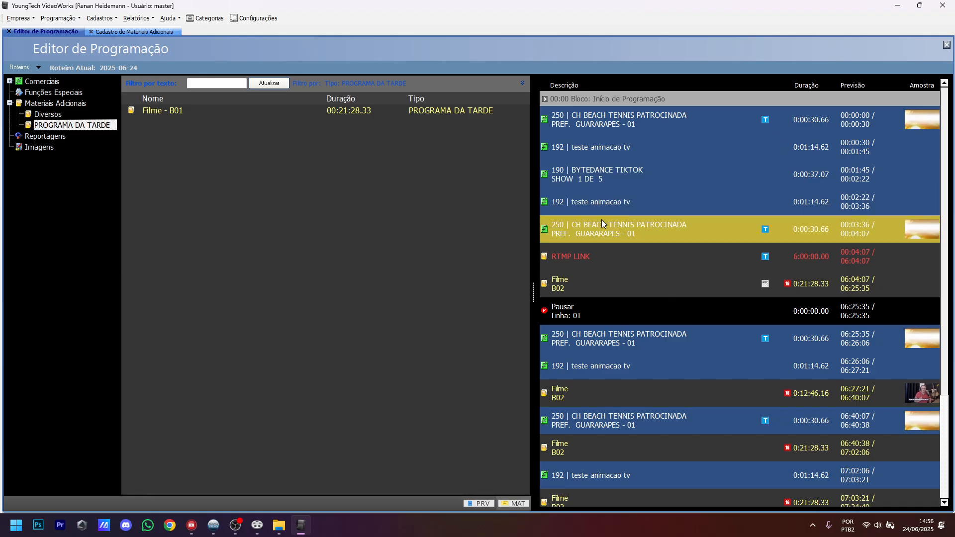
click(592, 127)
click(600, 149)
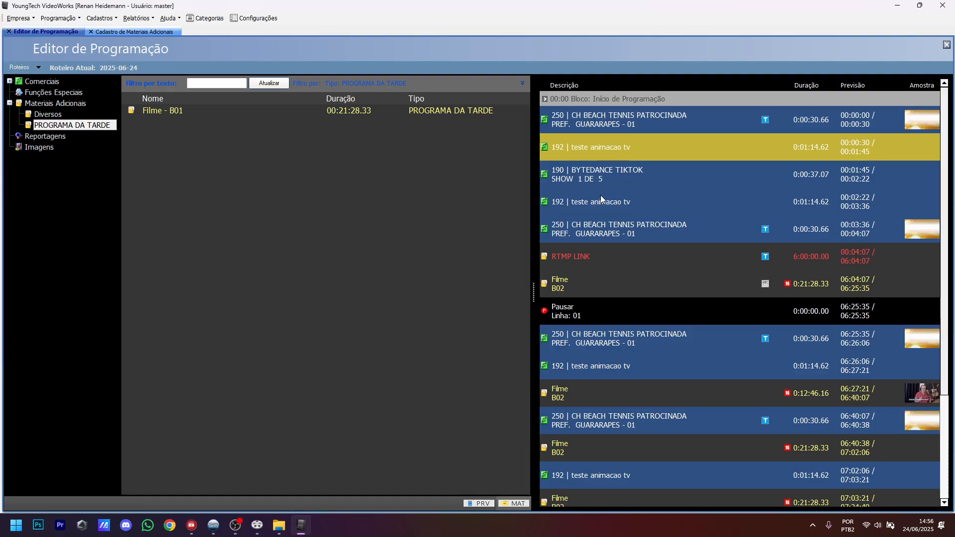
click(623, 333)
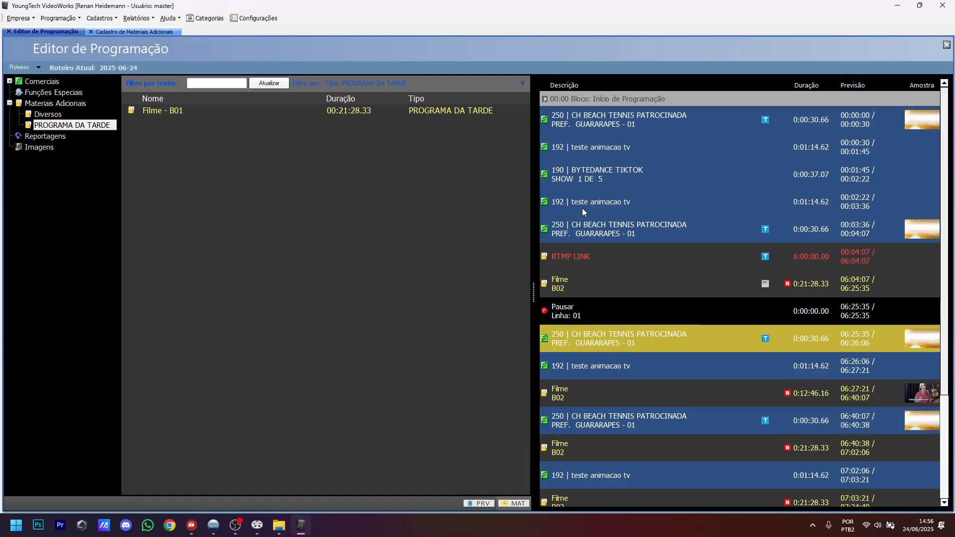
click(251, 20)
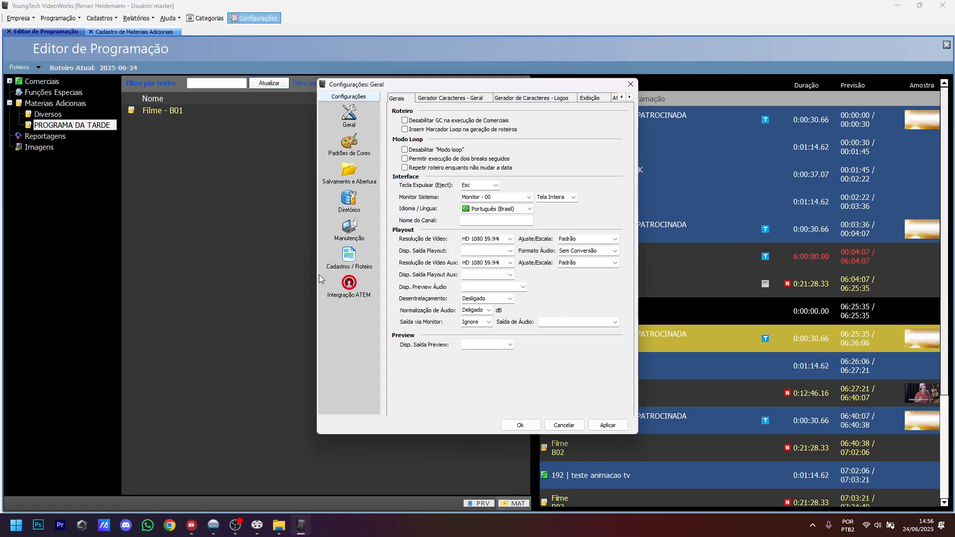
click(349, 144)
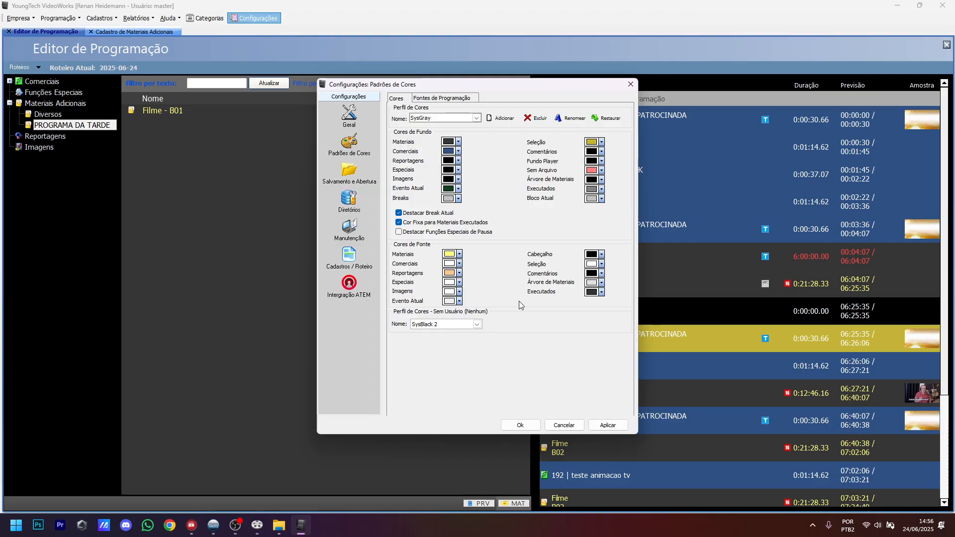
click(560, 427)
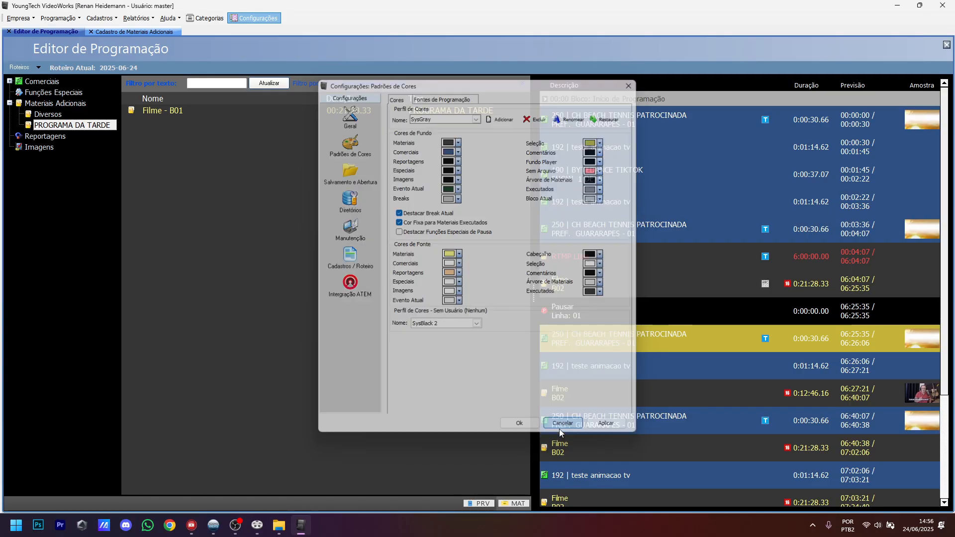
Step: List the Diversos materials and move RTMP LINK to the start of the schedule, directly above the first CH BEACH TENNIS PATROCINADA spot
click(45, 116)
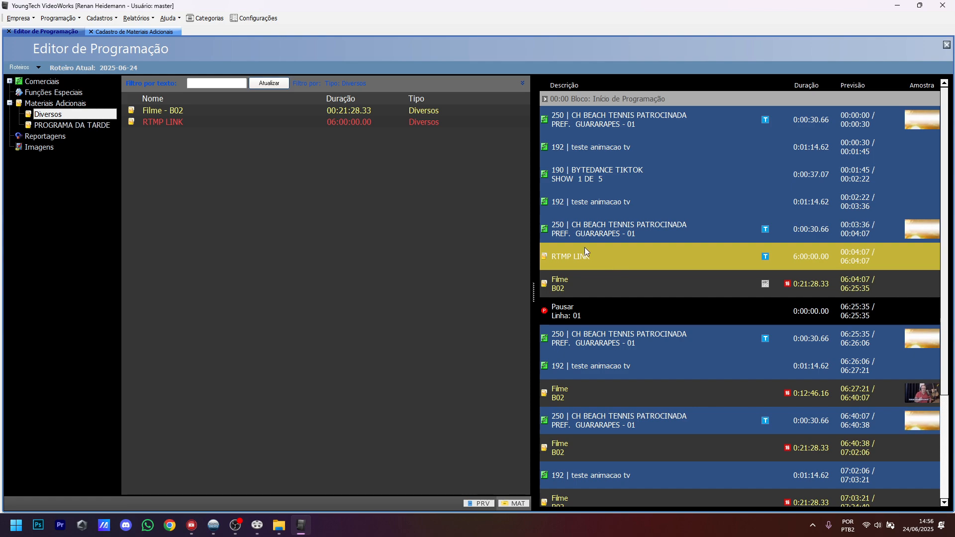
scroll(658, 298, down, 1)
scroll(658, 298, down, 2)
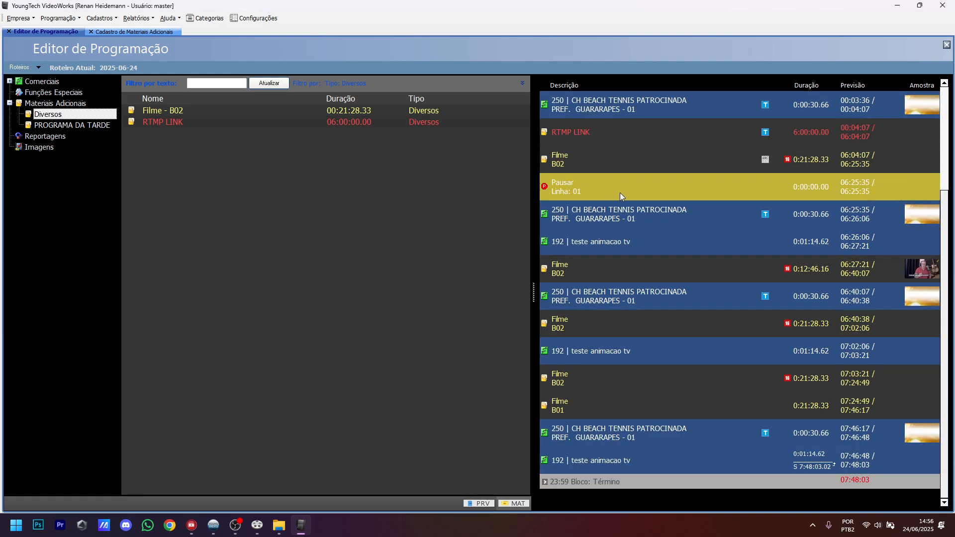
scroll(617, 194, up, 3)
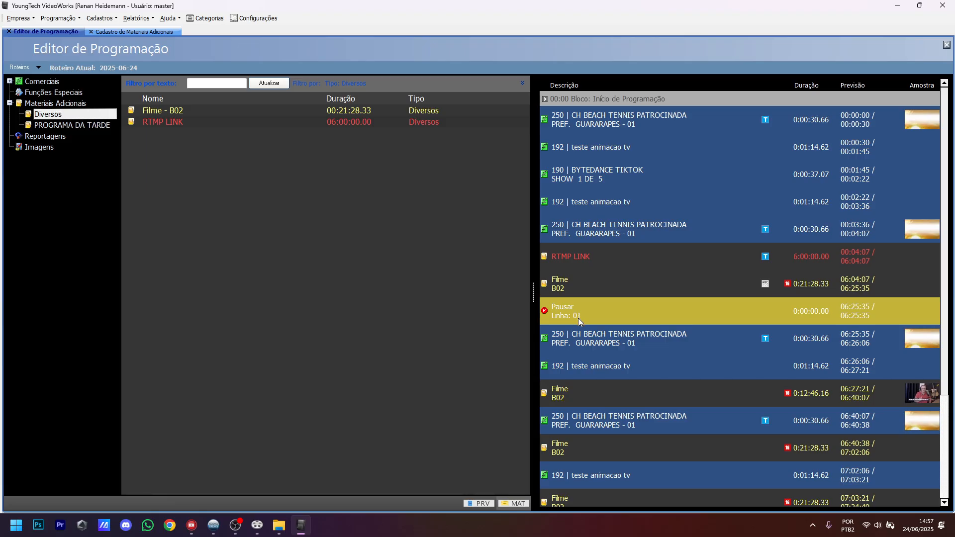
drag(567, 251, 588, 99)
click(608, 141)
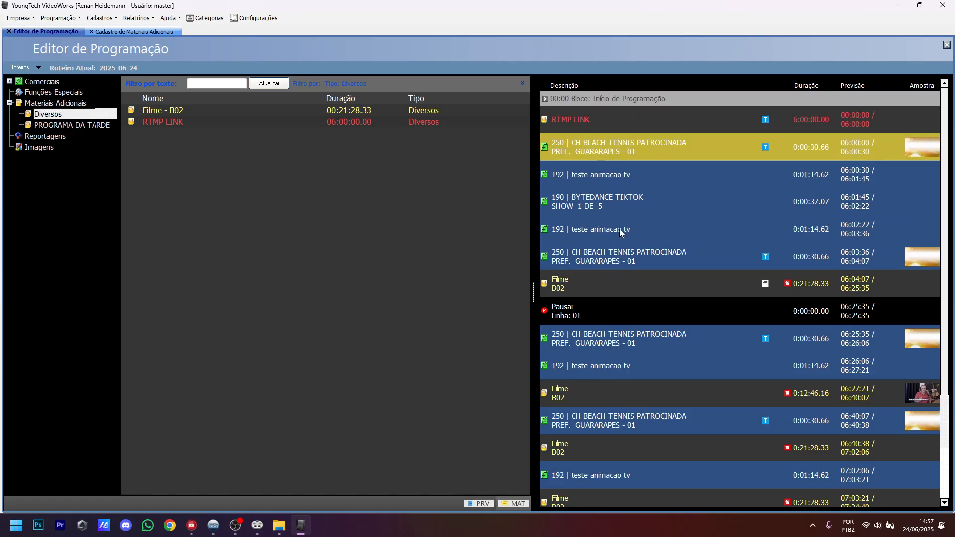
Step: Examine RTMP LINK's duration and the forecast times of the commercials, film and pause that follow it
click(596, 125)
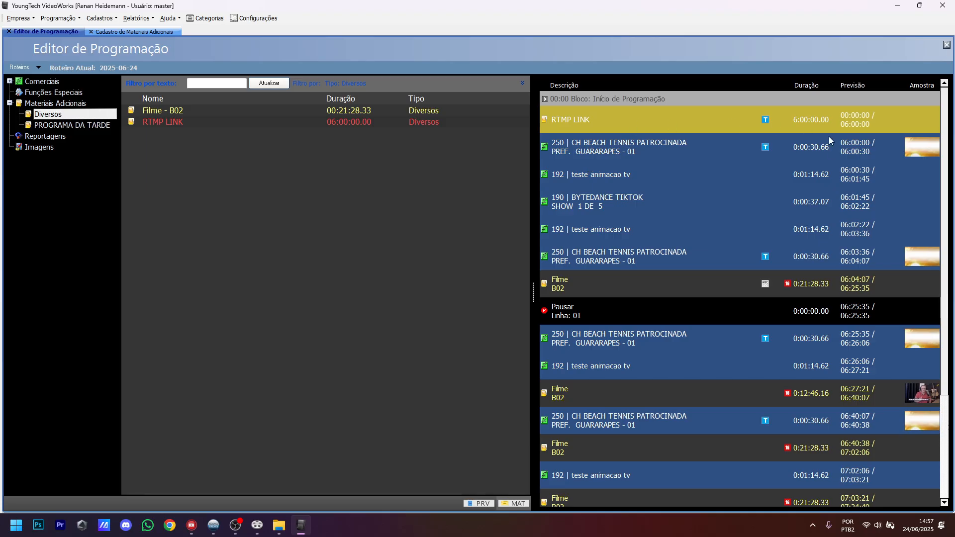
click(567, 149)
click(569, 284)
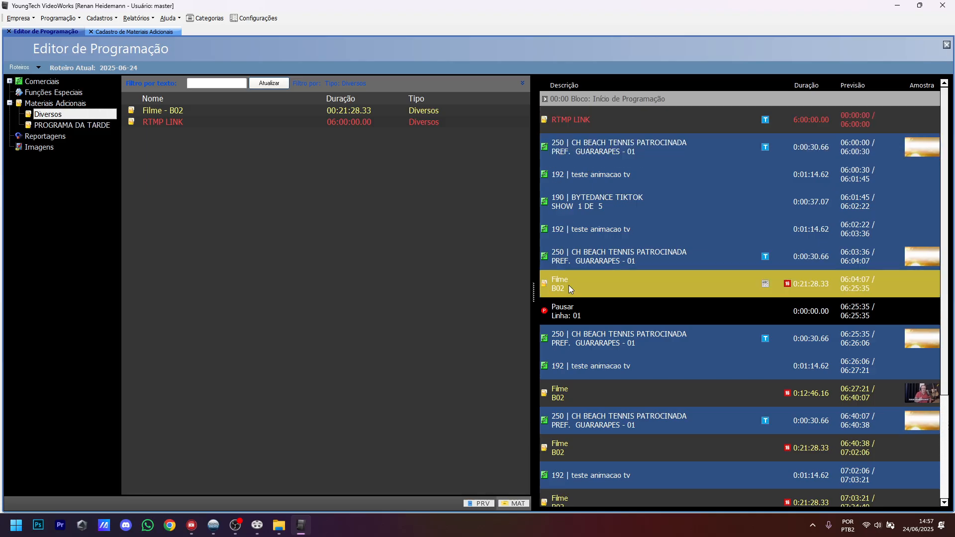
click(611, 148)
click(600, 294)
click(596, 318)
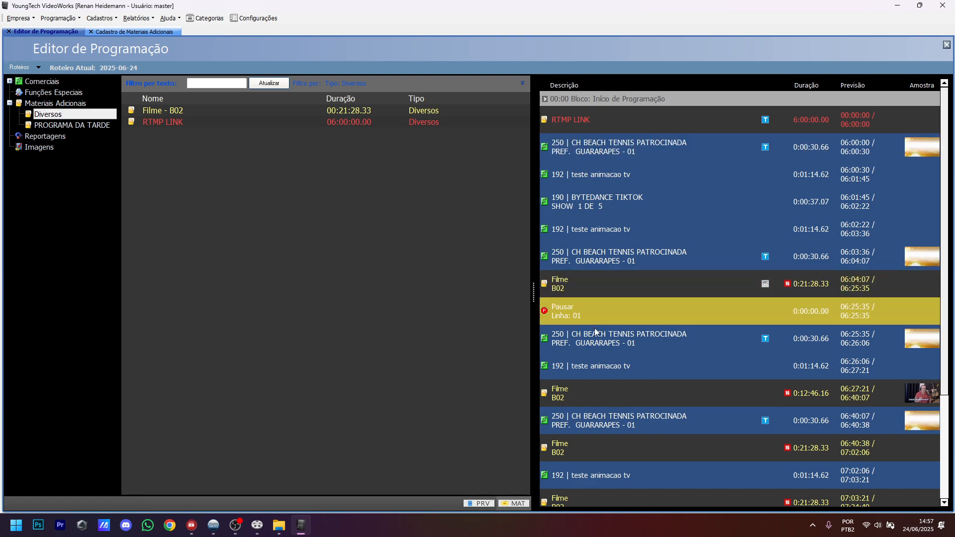
click(612, 448)
Step: Replace the last 192 | teste animacao tv spot before the 23:59 end block with a copy of RTMP LINK
click(580, 123)
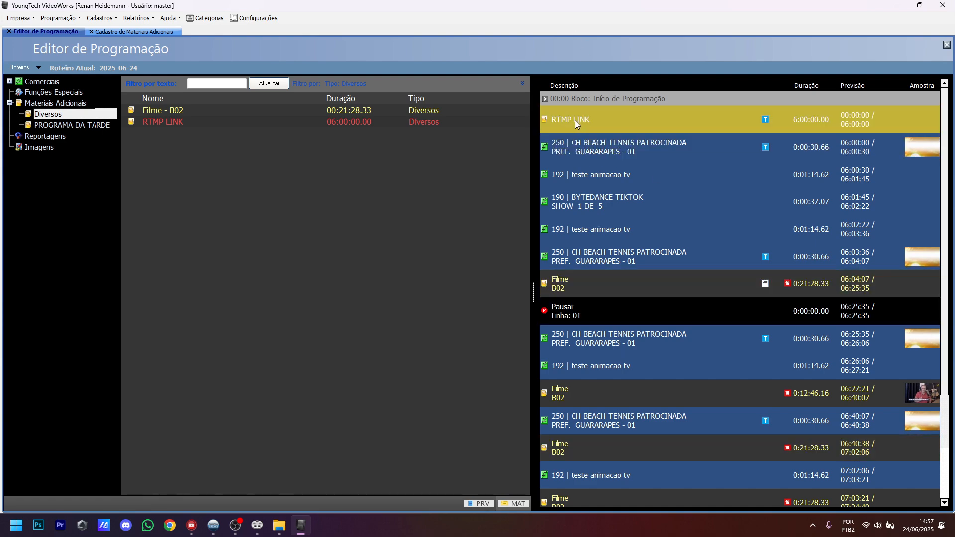
scroll(643, 436, down, 18)
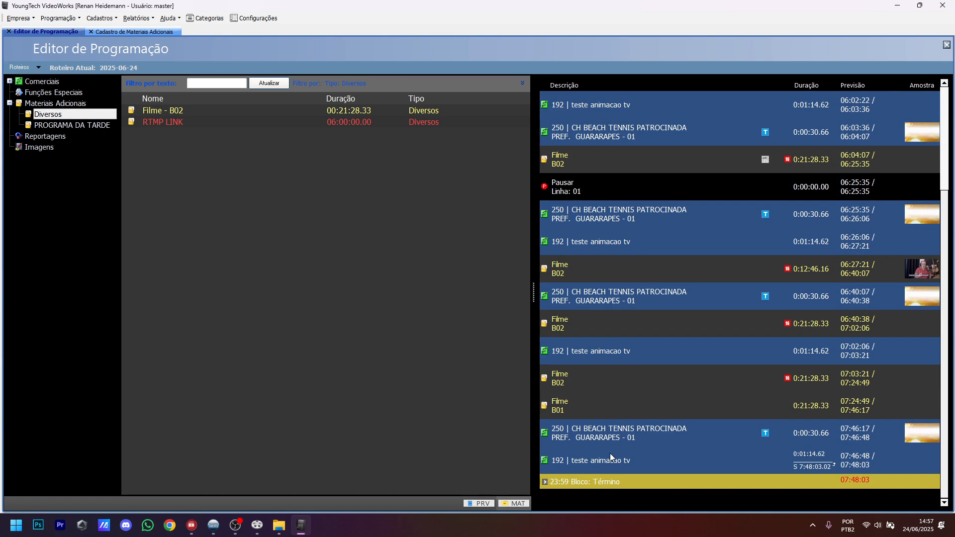
click(610, 454)
key(Delete)
click(608, 425)
click(606, 460)
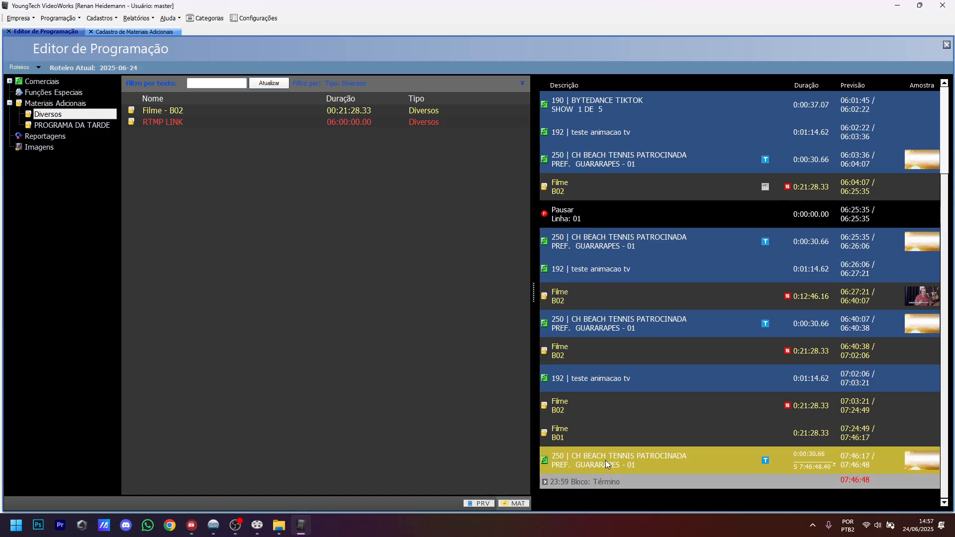
key(ctrl+v)
click(640, 431)
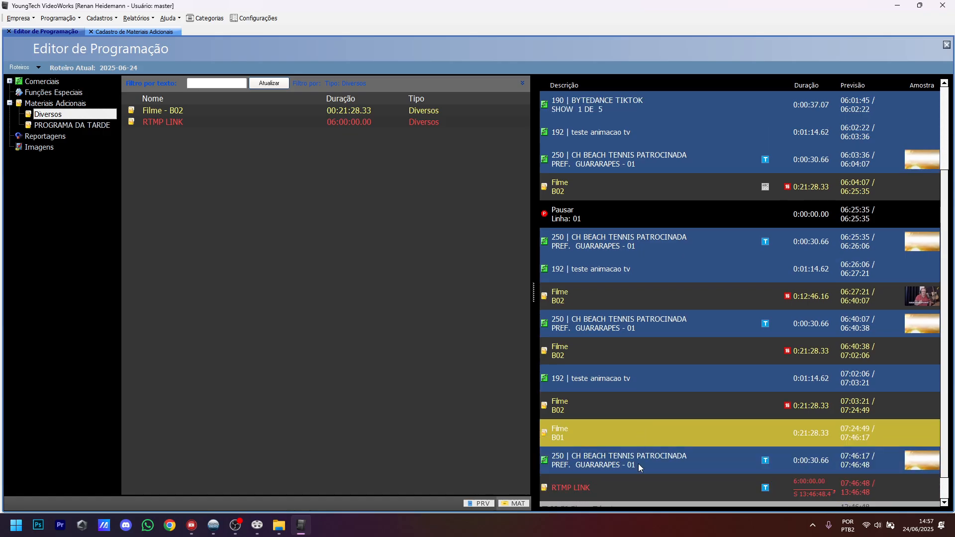
Step: Copy the nine items from the CH BEACH TENNIS PATROCINADA spot after the pause through the one before RTMP LINK, and paste them after RTMP LINK
click(613, 496)
key(Down)
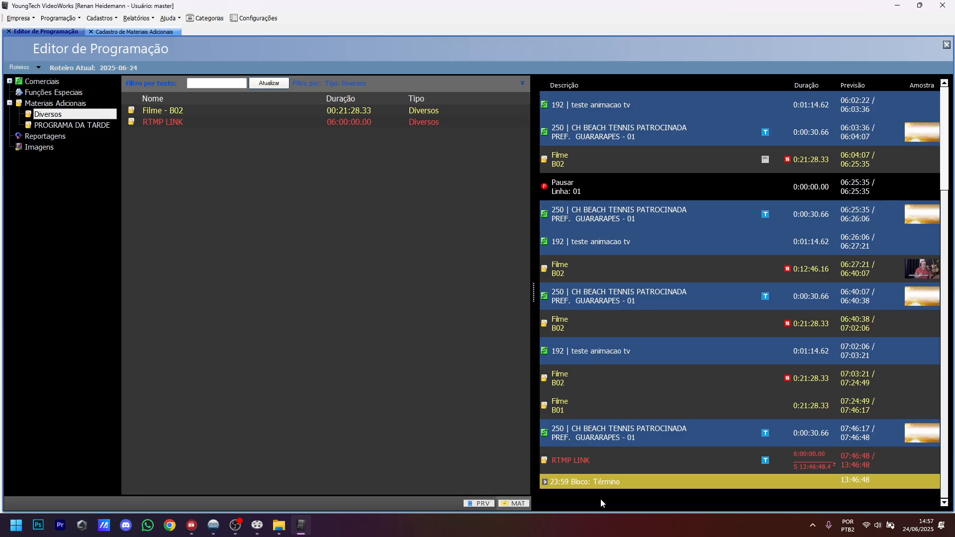
click(556, 436)
shift+click(561, 213)
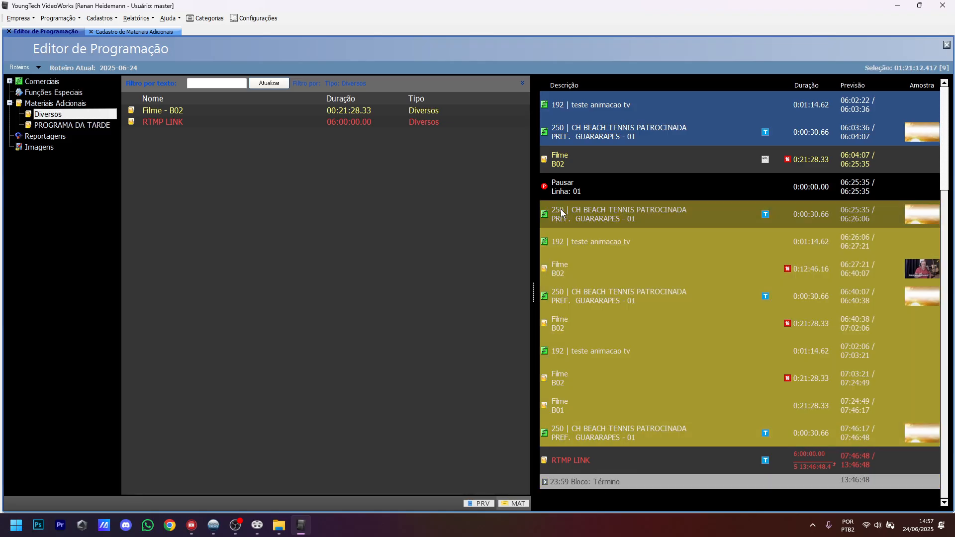
key(ctrl+c)
click(572, 444)
click(571, 456)
key(ctrl+v)
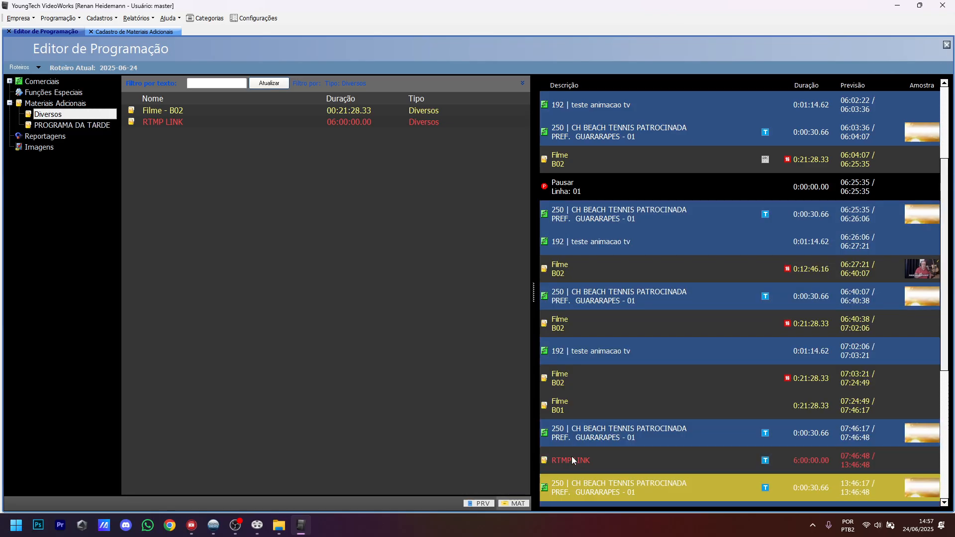
Step: In the pasted block, move the second 192 | teste animacao tv spot directly after the first, and separate them with a Filme B02
click(631, 429)
key(End)
drag(627, 382, 622, 273)
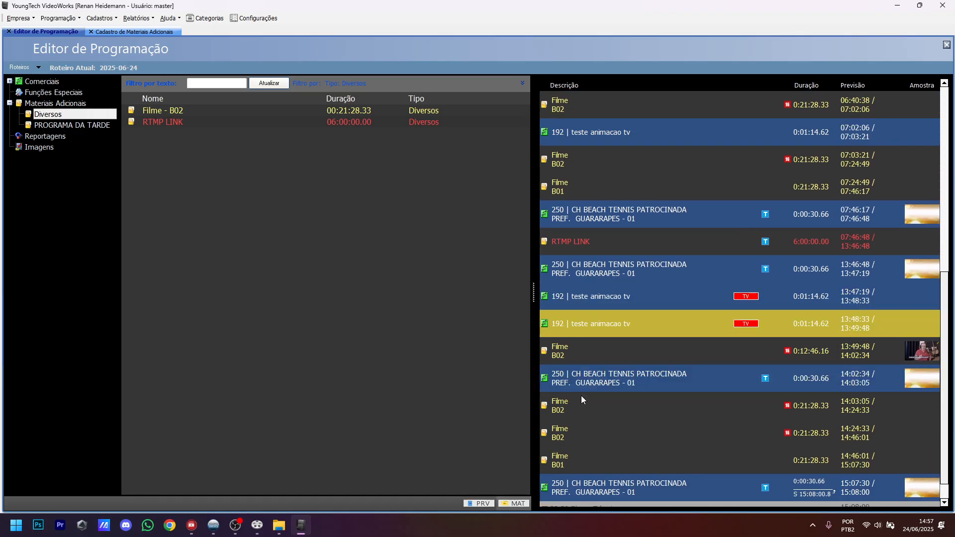
click(571, 436)
ctrl+click(611, 297)
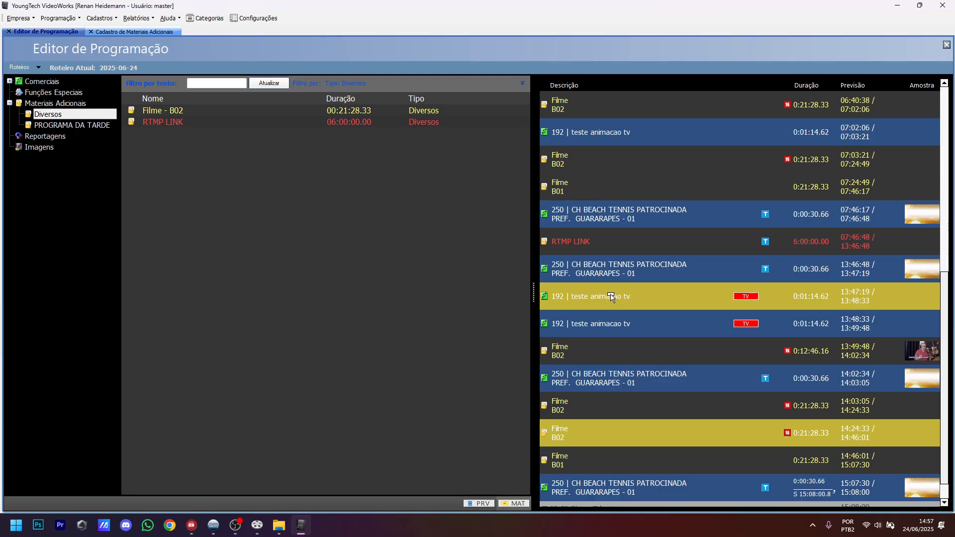
drag(607, 292, 649, 320)
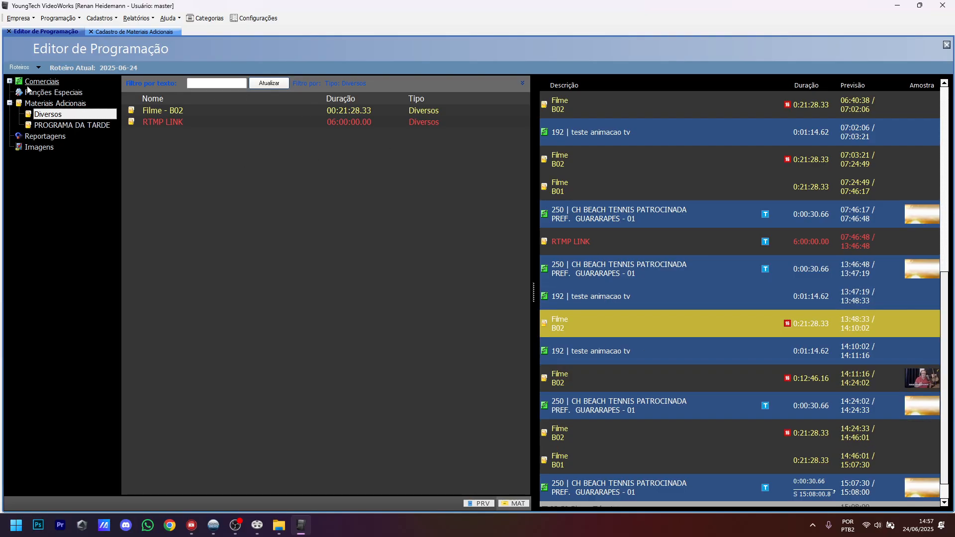
Step: List the Comerciais and view the material properties of the first 192 | teste animacao tv spot in the schedule
click(42, 81)
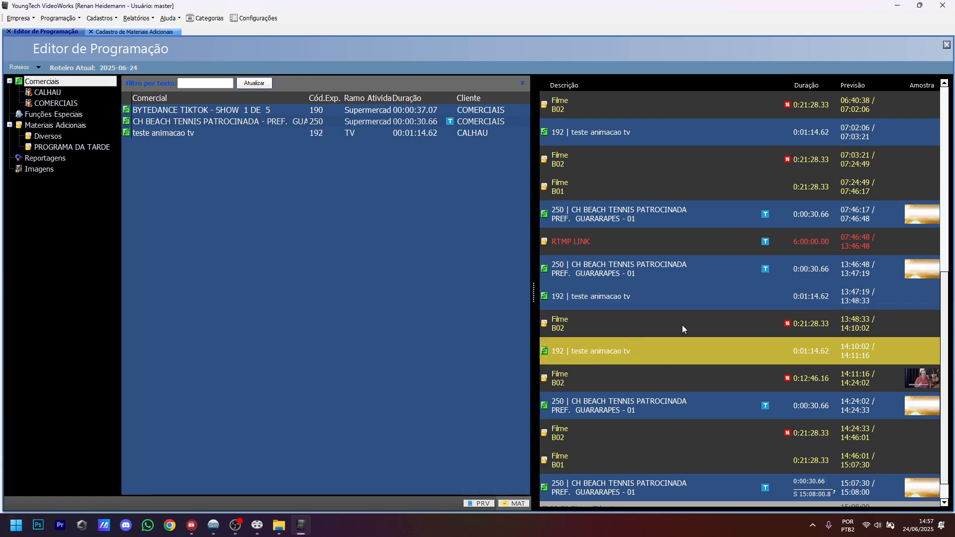
scroll(685, 323, up, 5)
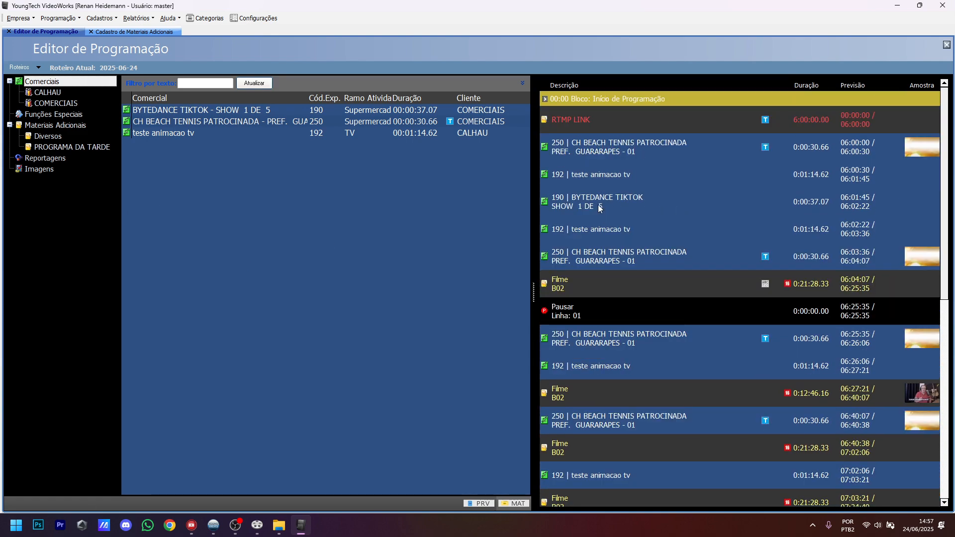
right_click(582, 166)
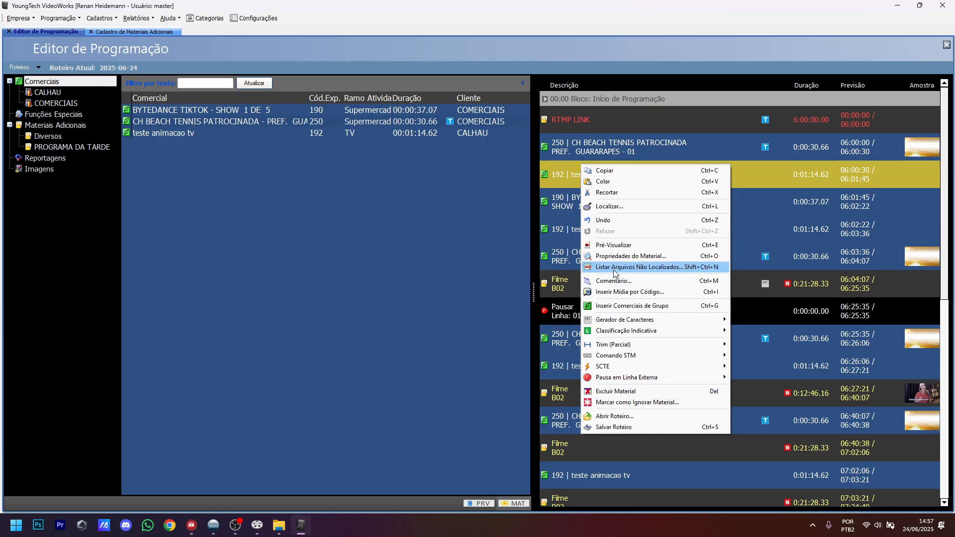
click(620, 257)
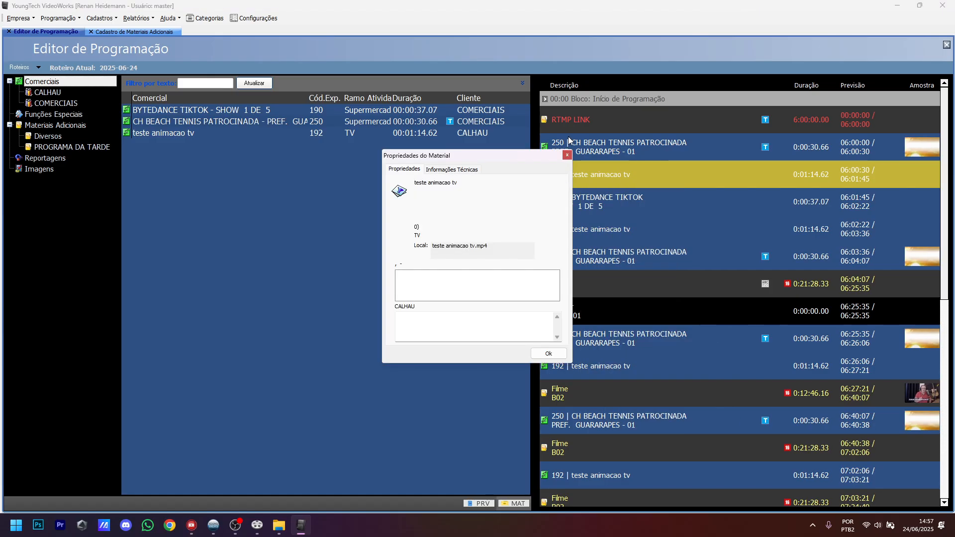
key(Escape)
Step: View the properties and technical information of the CH BEACH TENNIS PATROCINADA spot above the first Filme B02, and close them
click(605, 255)
right_click(606, 256)
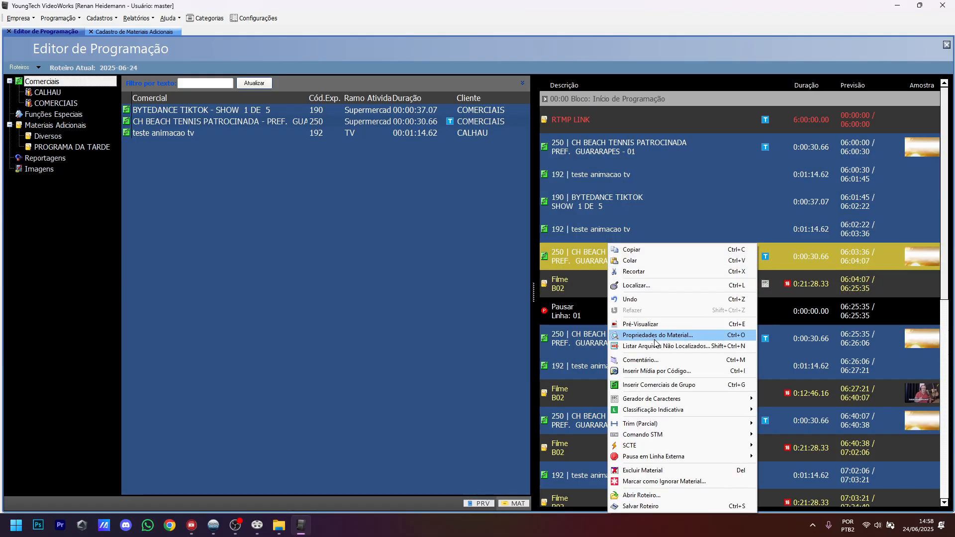
click(641, 336)
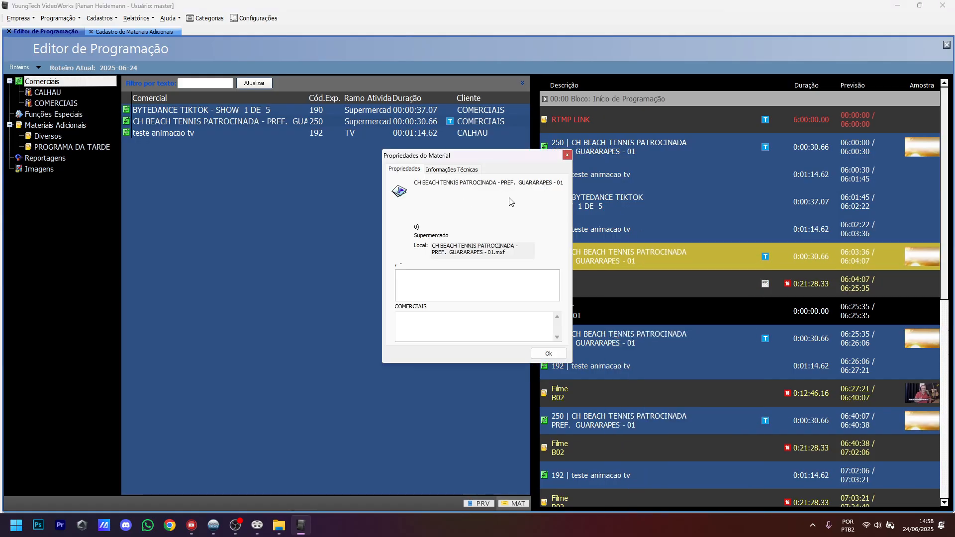
click(450, 170)
click(568, 156)
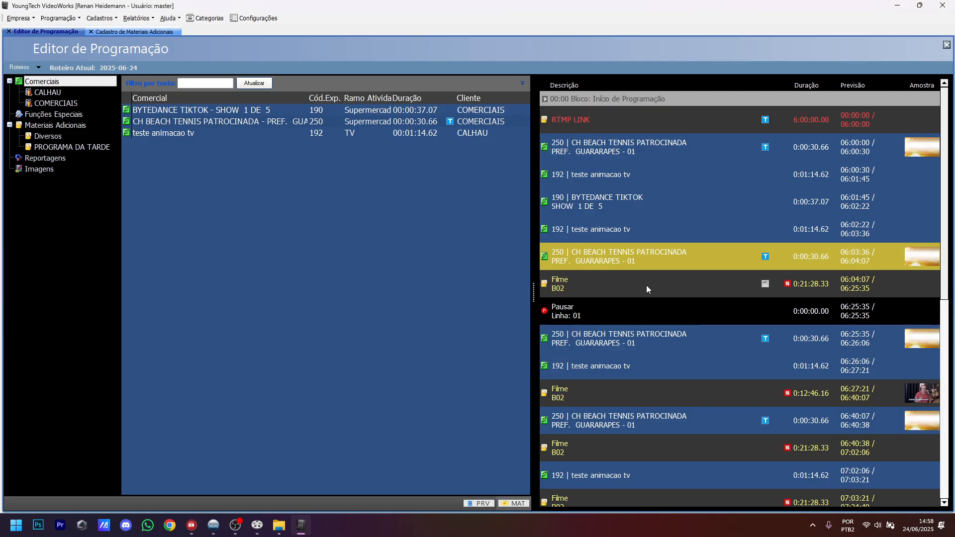
click(647, 285)
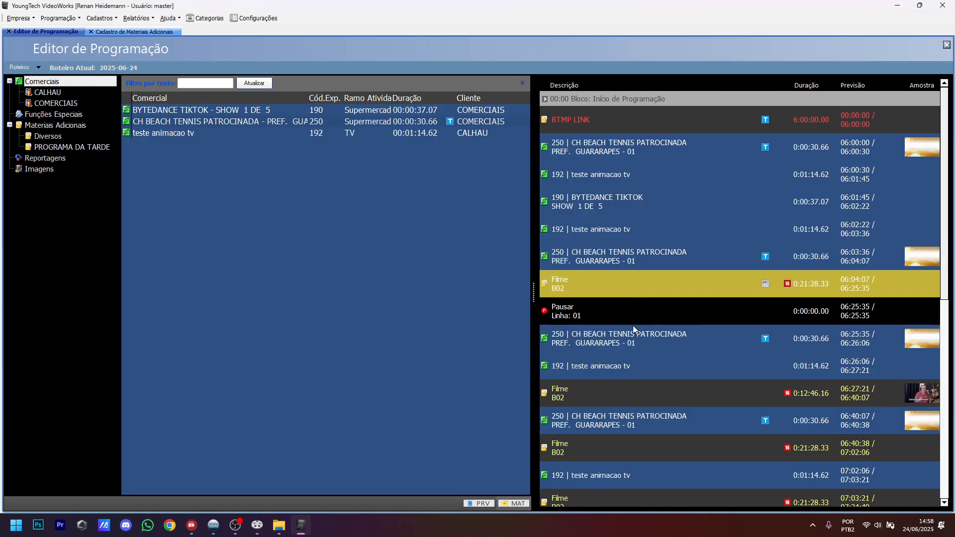
click(603, 333)
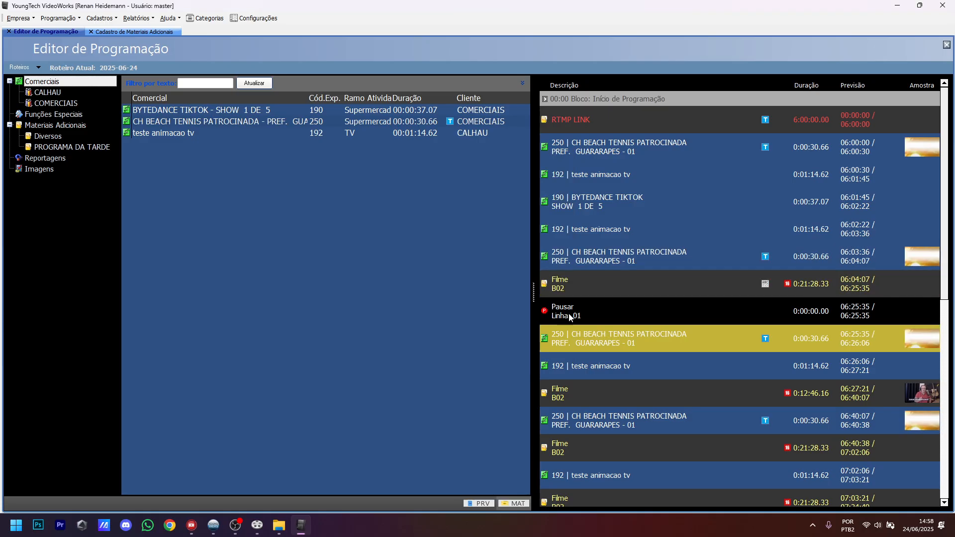
click(602, 285)
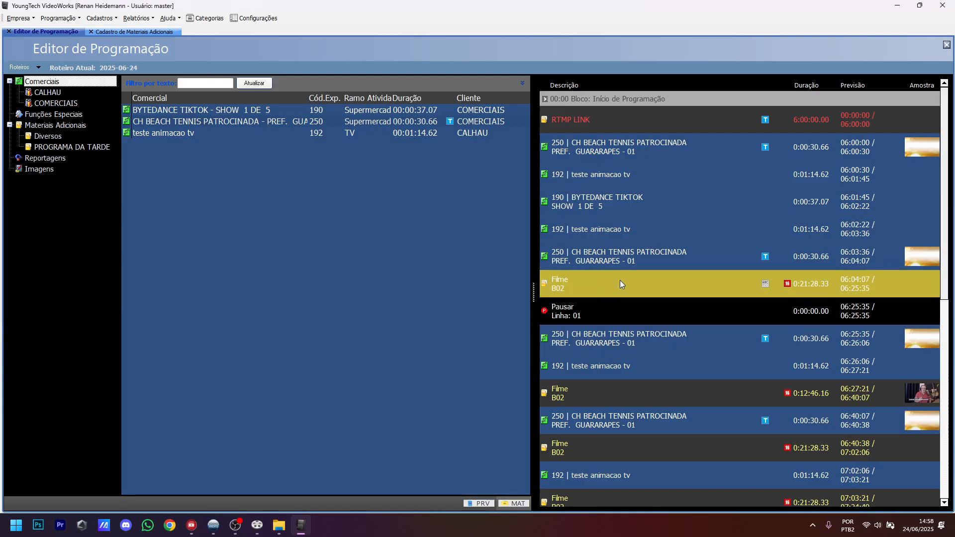
click(600, 195)
click(595, 180)
click(575, 225)
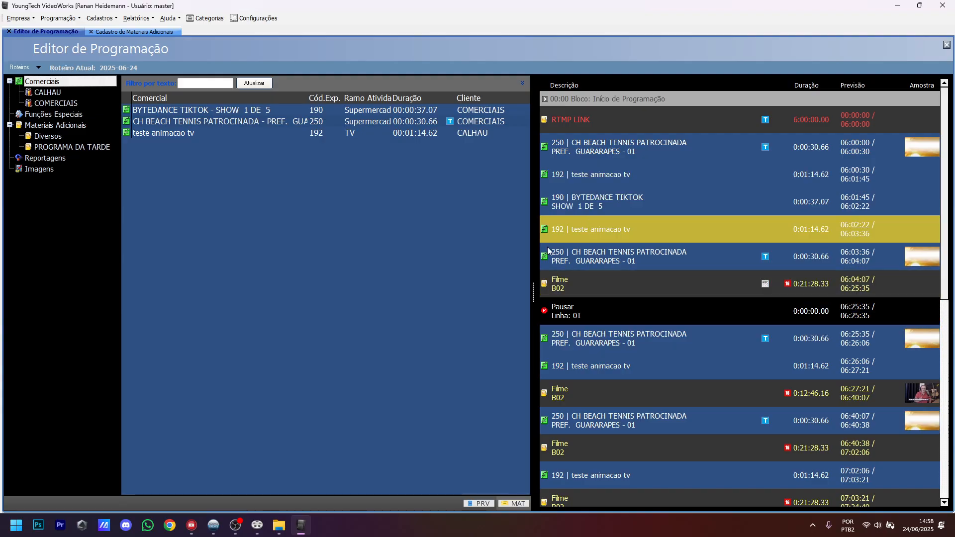
Step: Generate the Listagem de Veiculações programming report for 24/06/2025
click(151, 18)
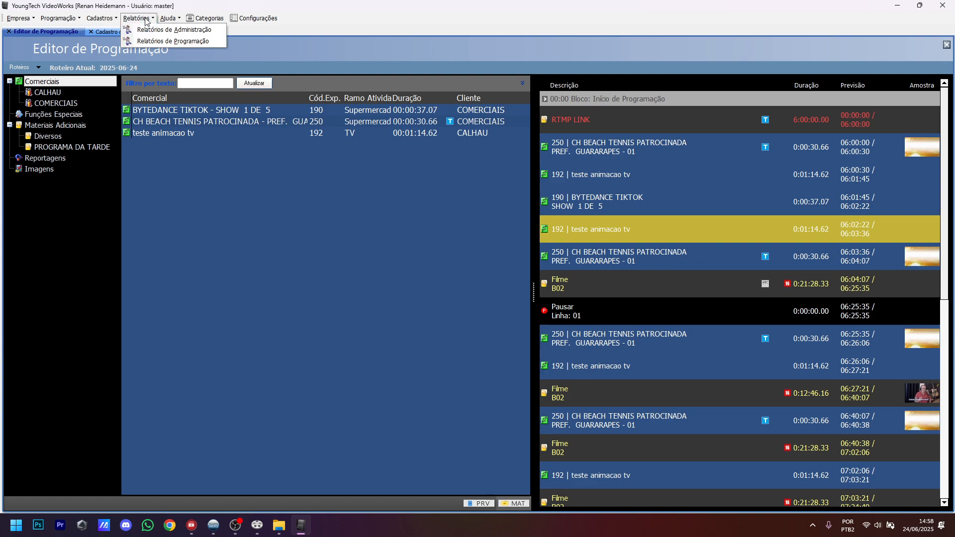
click(172, 40)
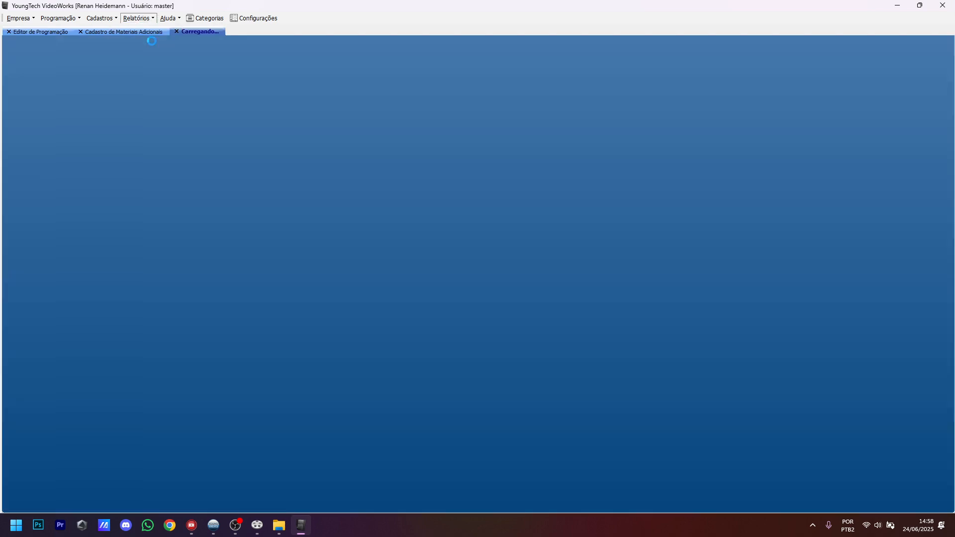
click(255, 70)
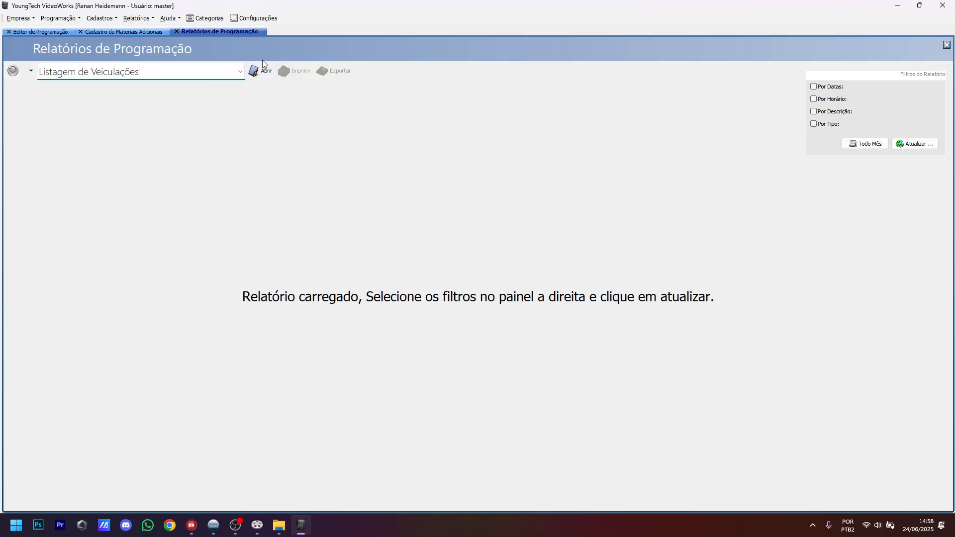
click(241, 72)
click(49, 104)
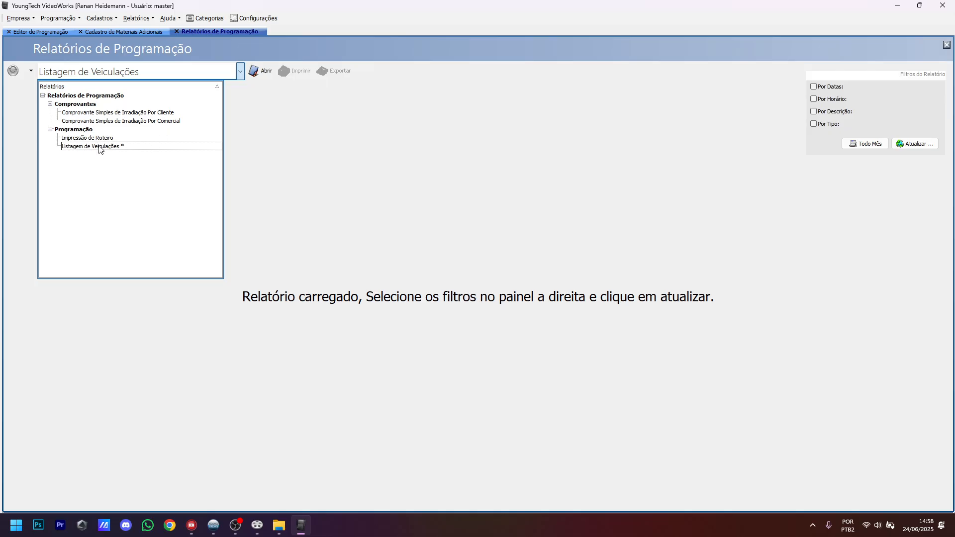
click(184, 148)
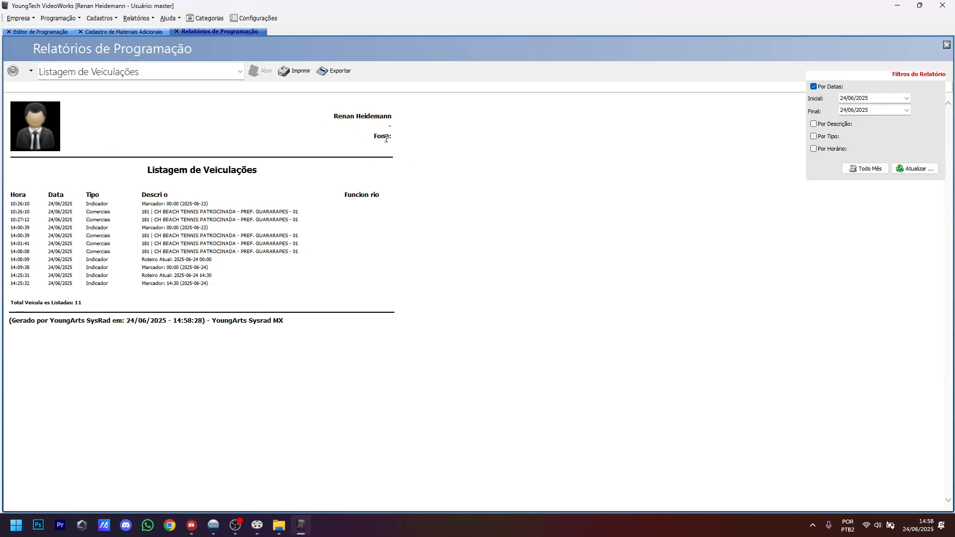
Step: Check the company data and logo used in the report header in Configuração de Empresa, and close the settings
click(22, 19)
click(50, 30)
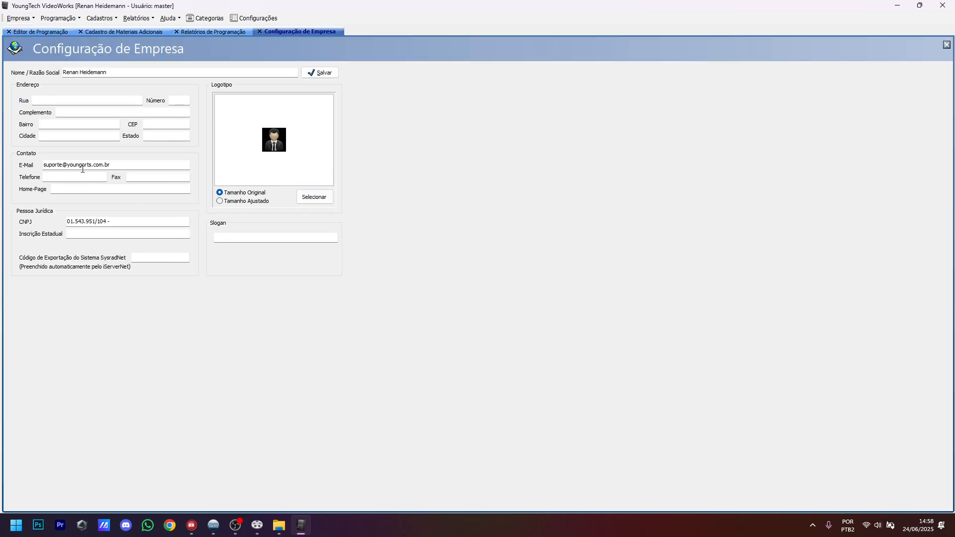
click(258, 31)
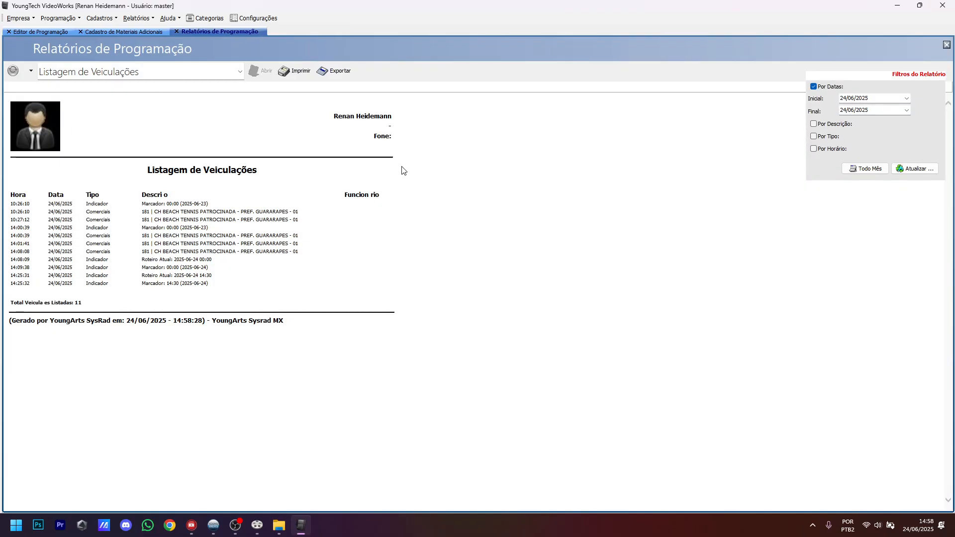
Step: Regenerate the Listagem de Veiculações with 16/06/2025 as the start date and look through the listed airings
drag(62, 211, 195, 267)
click(195, 267)
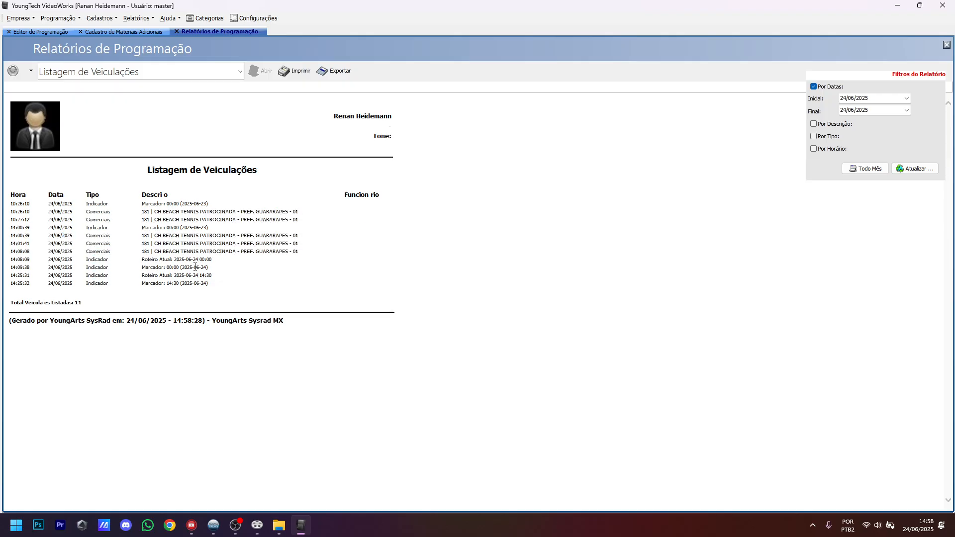
click(908, 99)
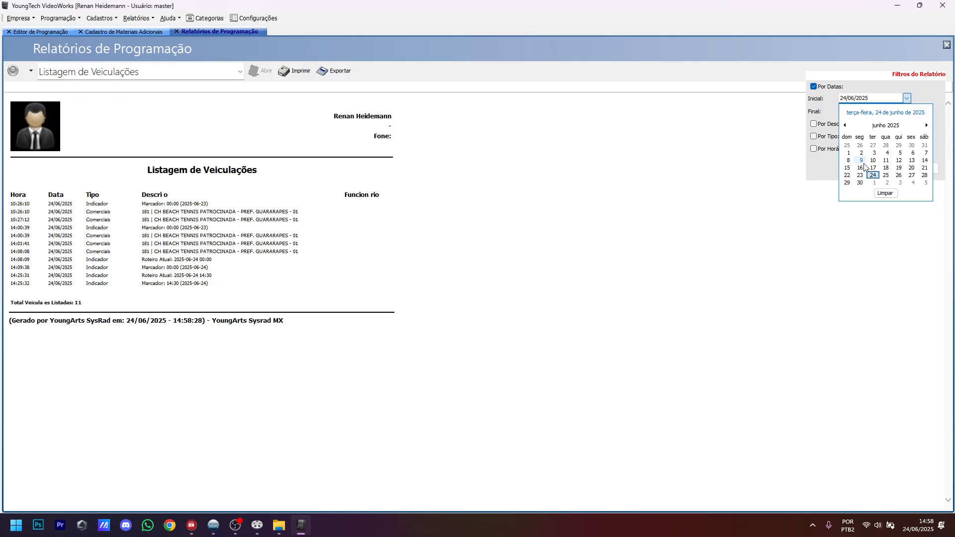
click(859, 171)
click(915, 169)
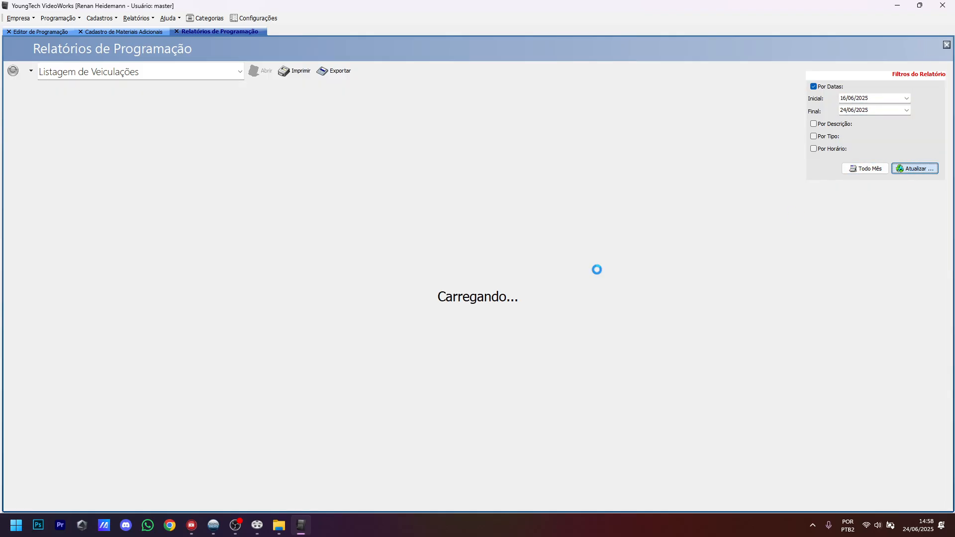
scroll(172, 314, down, 20)
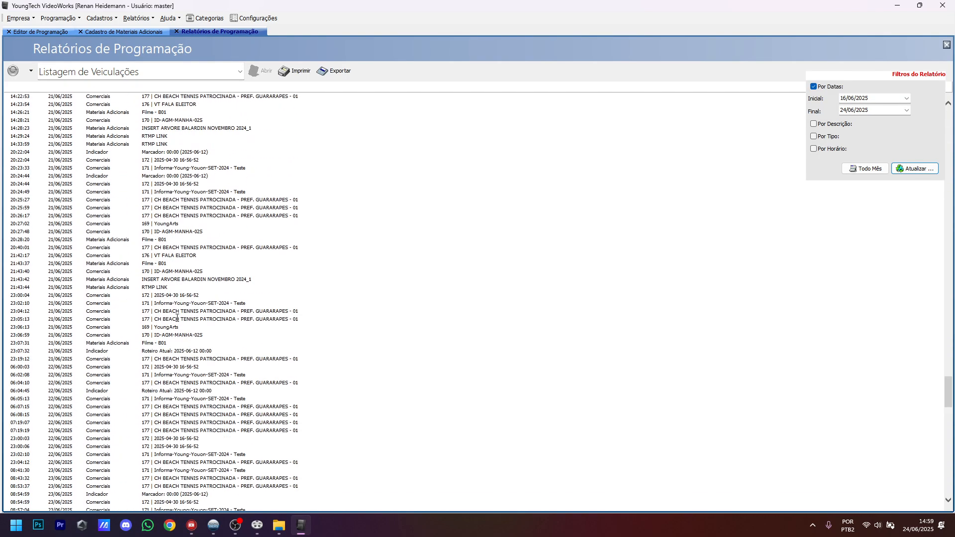
scroll(187, 314, up, 20)
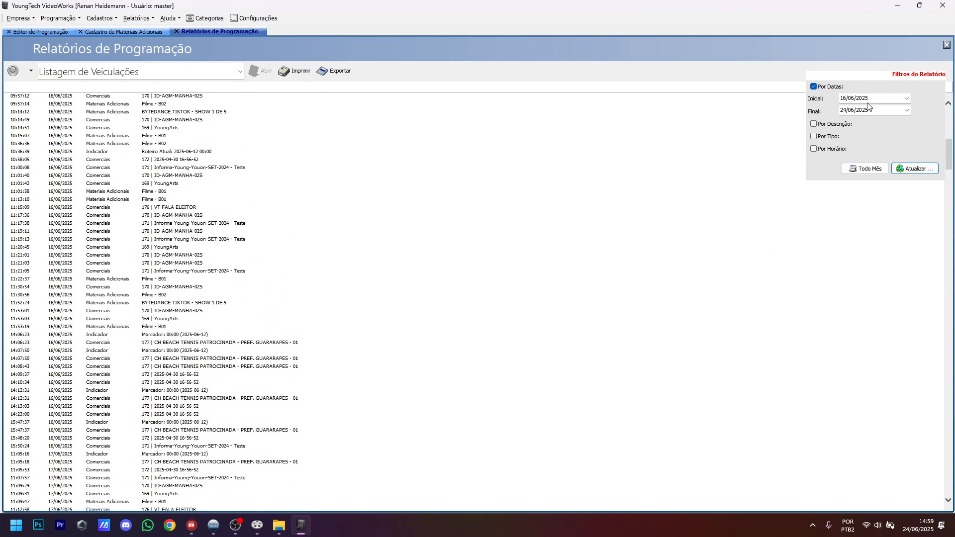
Step: Filter the report by description with the key 170 and look through the matching airings
click(831, 124)
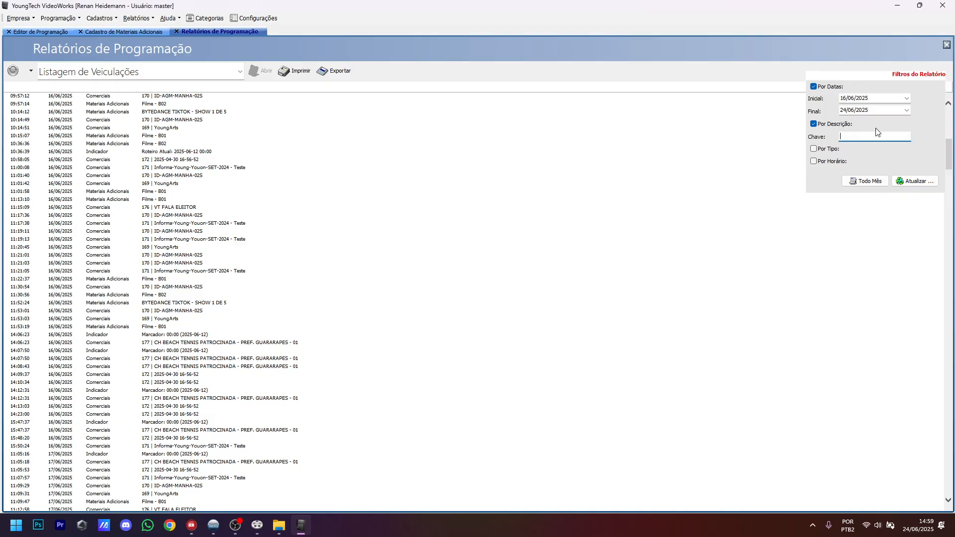
text(170)
click(913, 181)
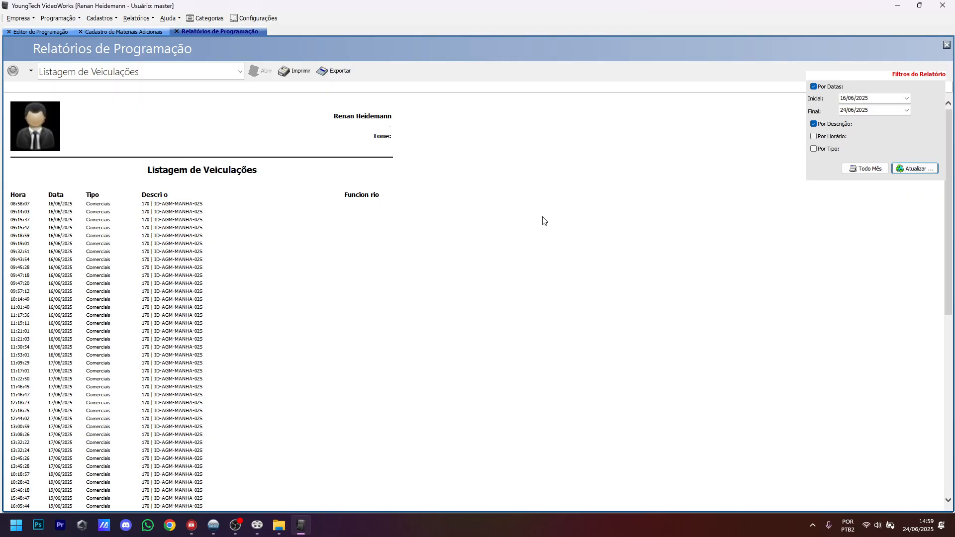
scroll(213, 330, down, 10)
scroll(213, 329, up, 10)
Step: Filter the report by the description key Video, and remove the description filter to list all airings again
click(840, 124)
click(841, 125)
text(manha)
key(Return)
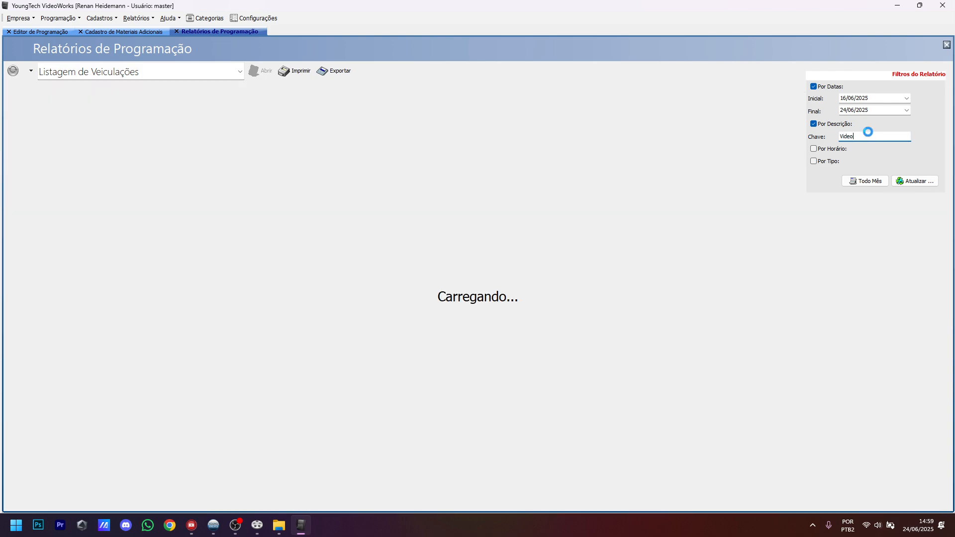
click(840, 124)
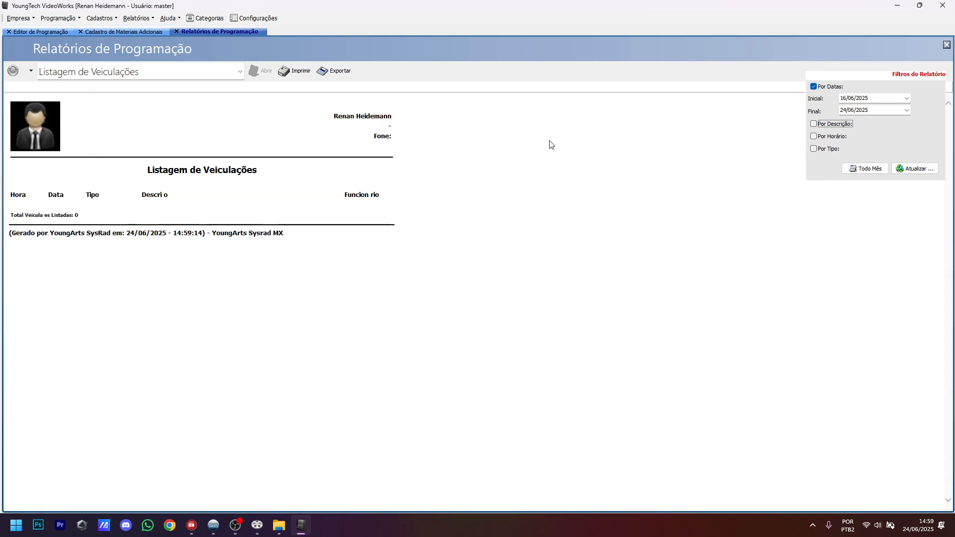
click(915, 168)
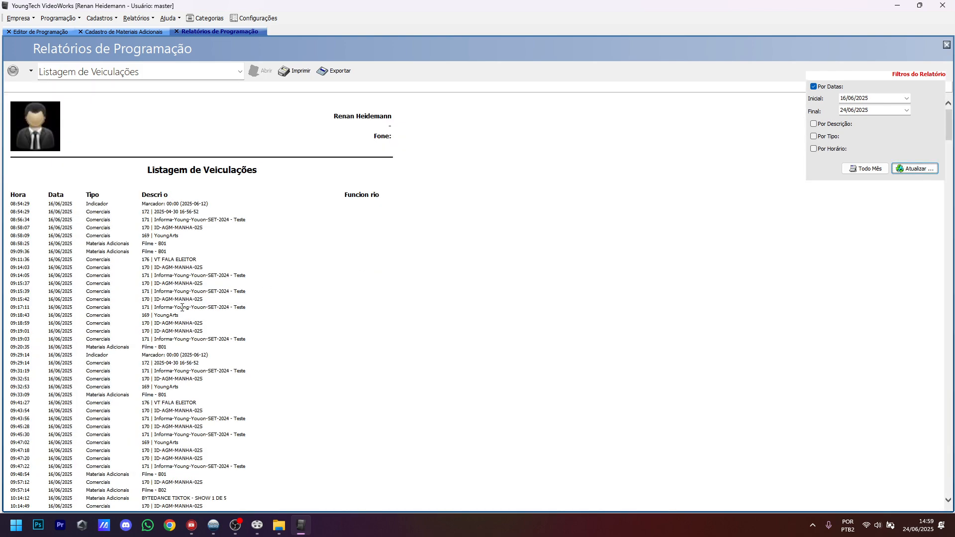
Step: Filter the Listagem de Veiculações by description, using the text Informa-Young copied from a listed airing as the key
drag(155, 307, 189, 308)
key(ctrl+c)
click(830, 124)
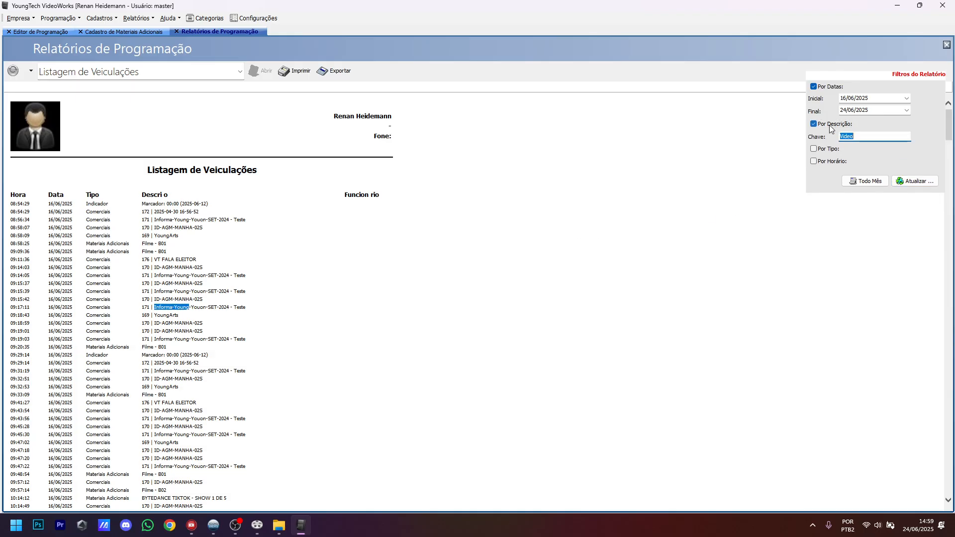
key(ctrl+v)
click(914, 180)
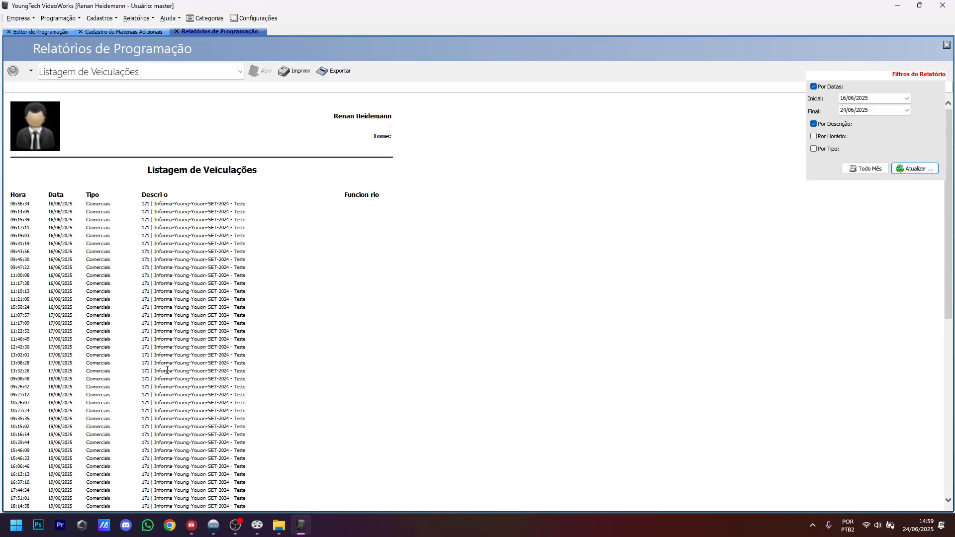
Step: Examine the times, dates and descriptions of the filtered airings throughout the report
scroll(169, 366, down, 5)
scroll(174, 371, up, 5)
drag(15, 203, 65, 223)
click(77, 246)
drag(161, 220, 216, 221)
click(217, 247)
scroll(216, 248, down, 5)
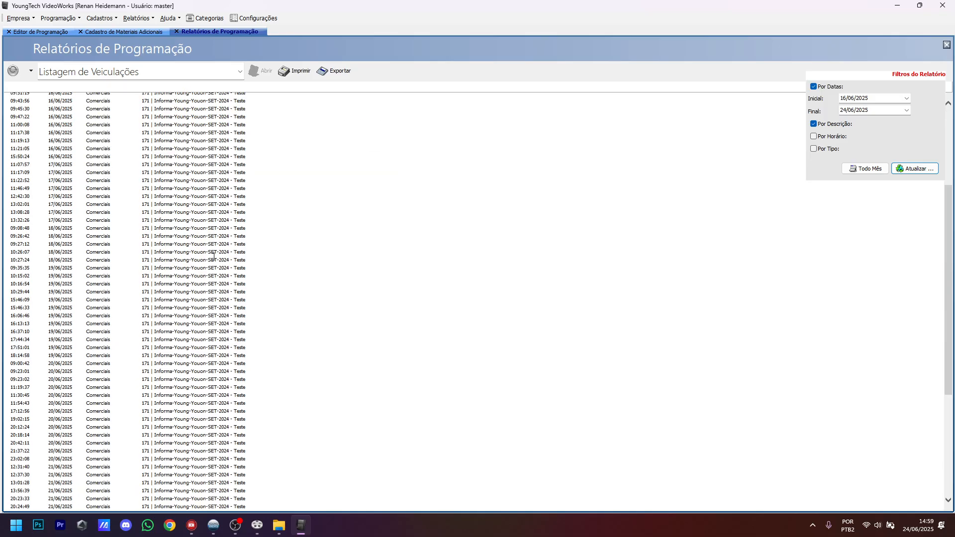
scroll(239, 317, up, 5)
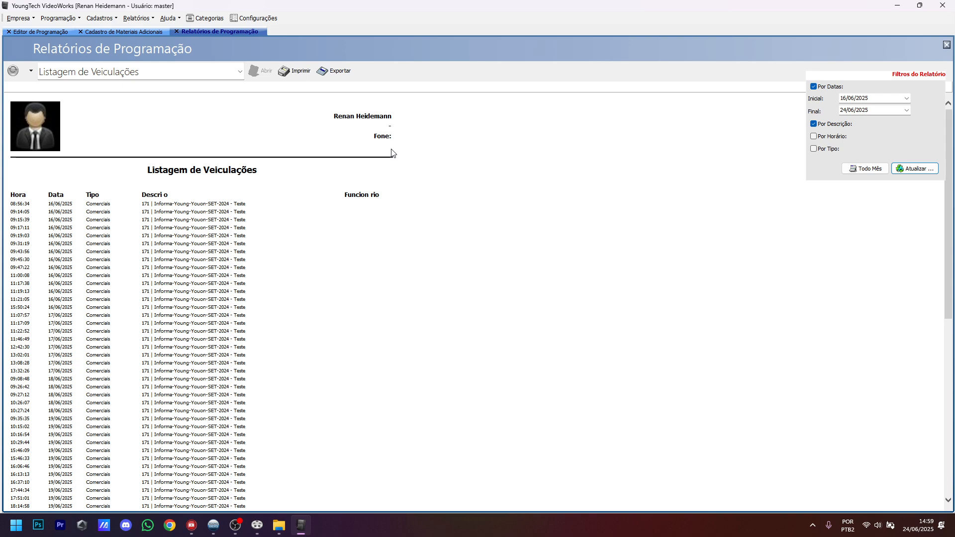
Step: Close the programming reports and the Cadastro de Materiais Adicionais, and open the Gerenciador de Gatilhos
click(175, 31)
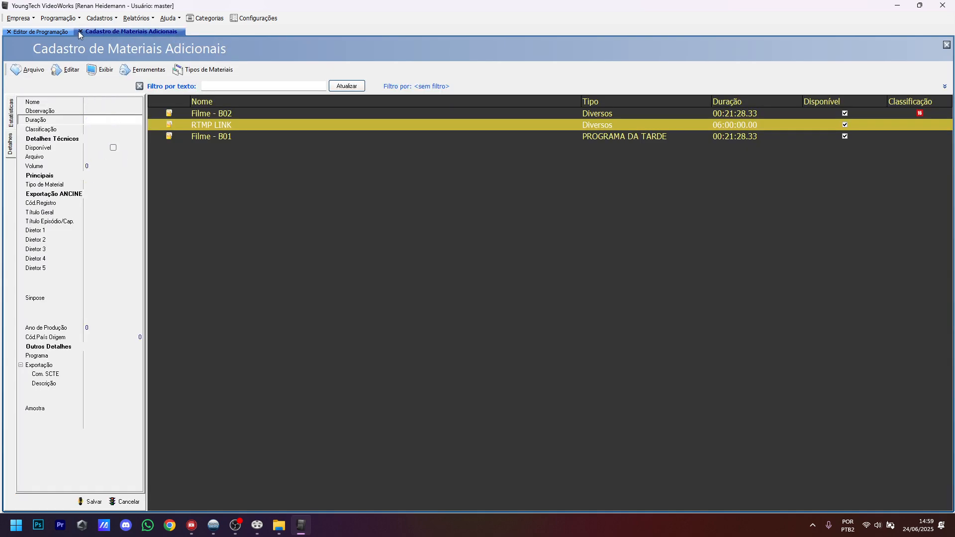
click(81, 32)
click(76, 18)
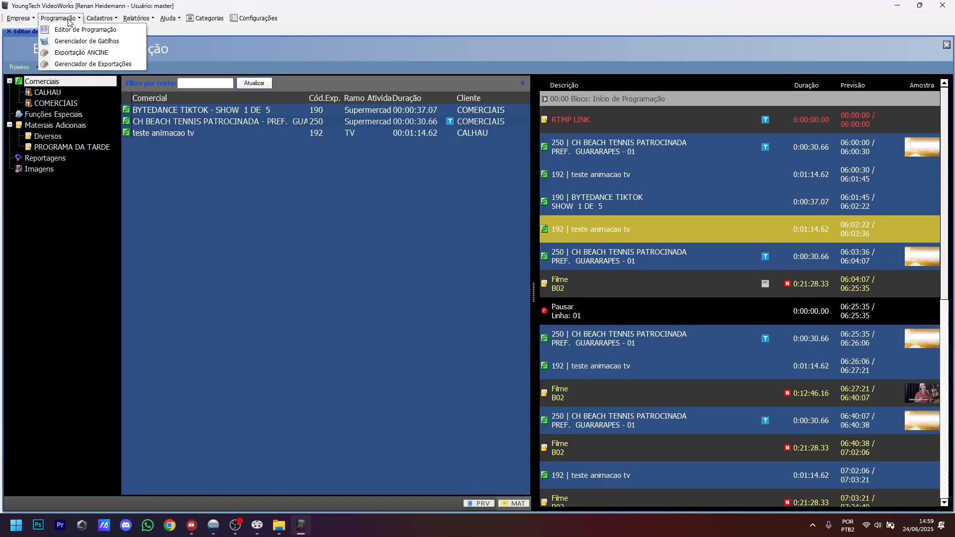
click(85, 41)
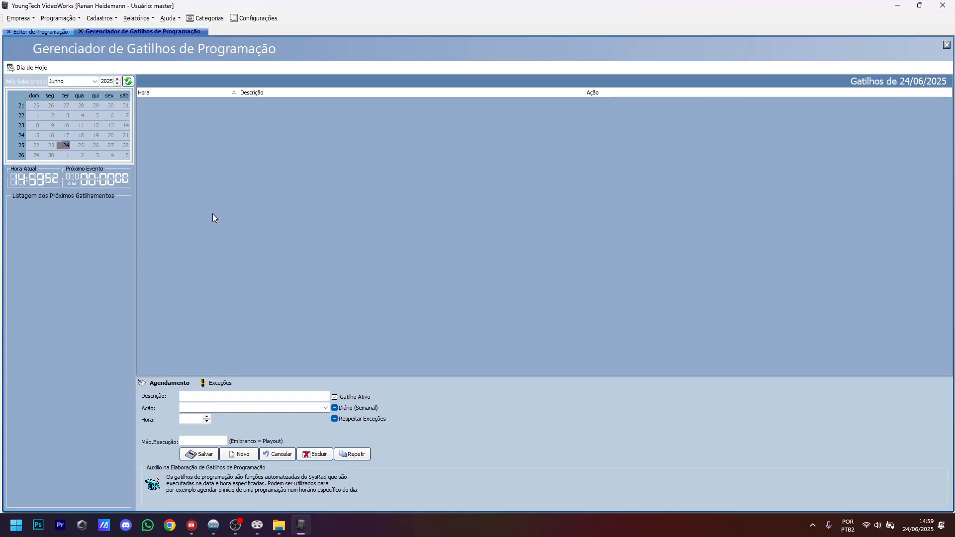
Step: Look through the actions available for a programming trigger, leaving the action unset
click(326, 408)
scroll(258, 443, down, 2)
scroll(258, 443, up, 3)
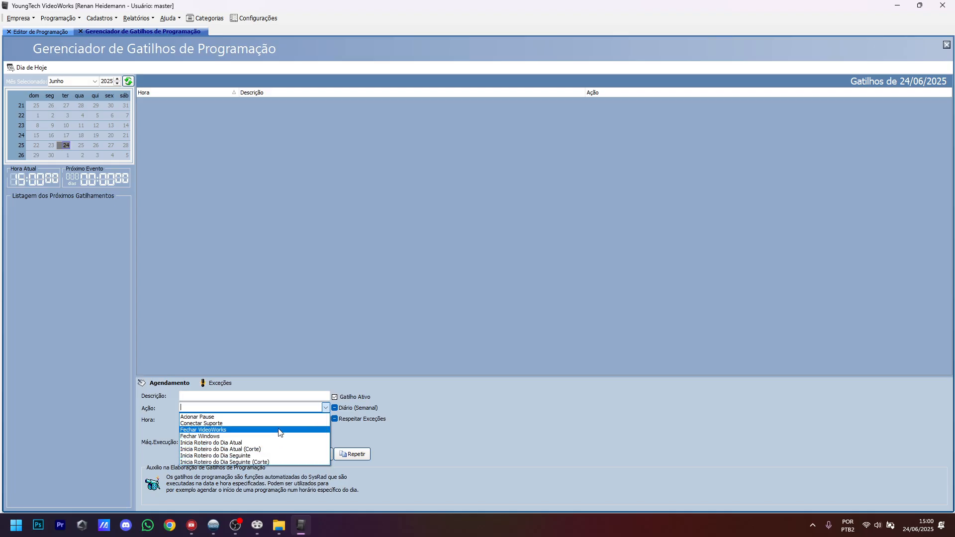
drag(326, 421, 330, 432)
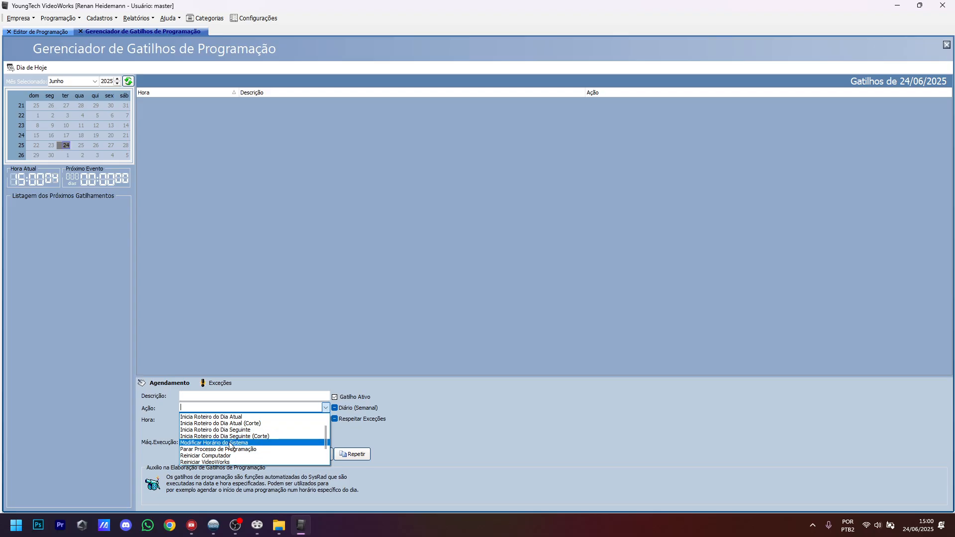
click(229, 309)
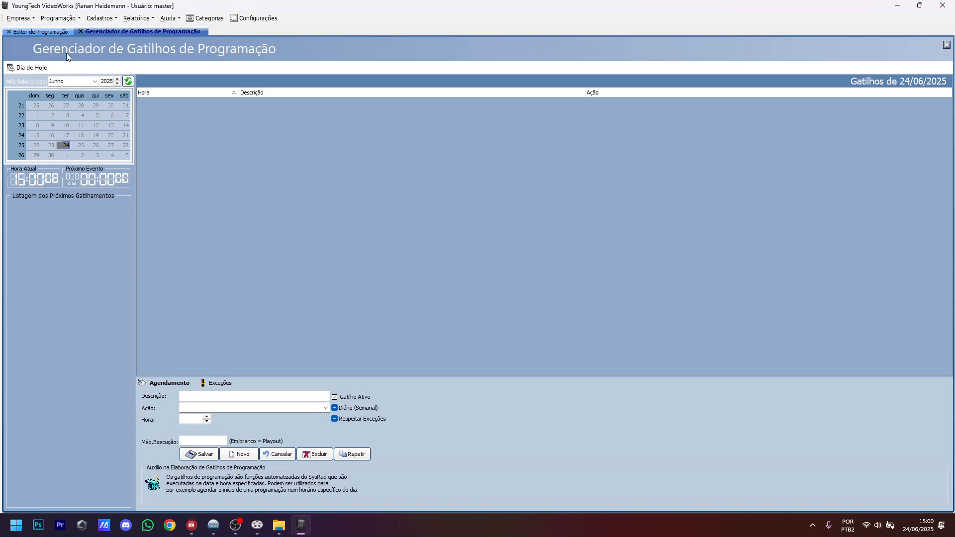
Step: Check the current schedule and the Roteiros commands in the Editor de Programação, and return to the trigger manager
click(43, 32)
click(574, 210)
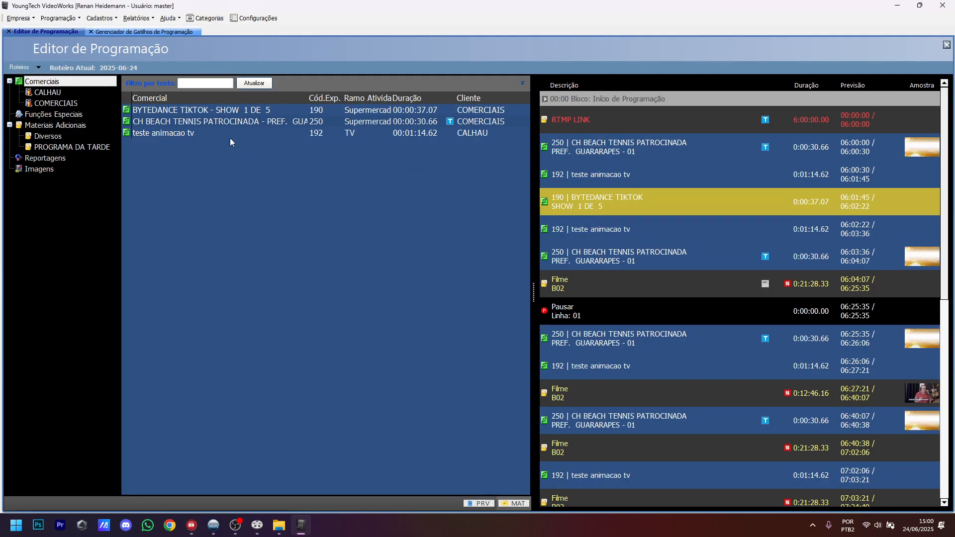
click(22, 67)
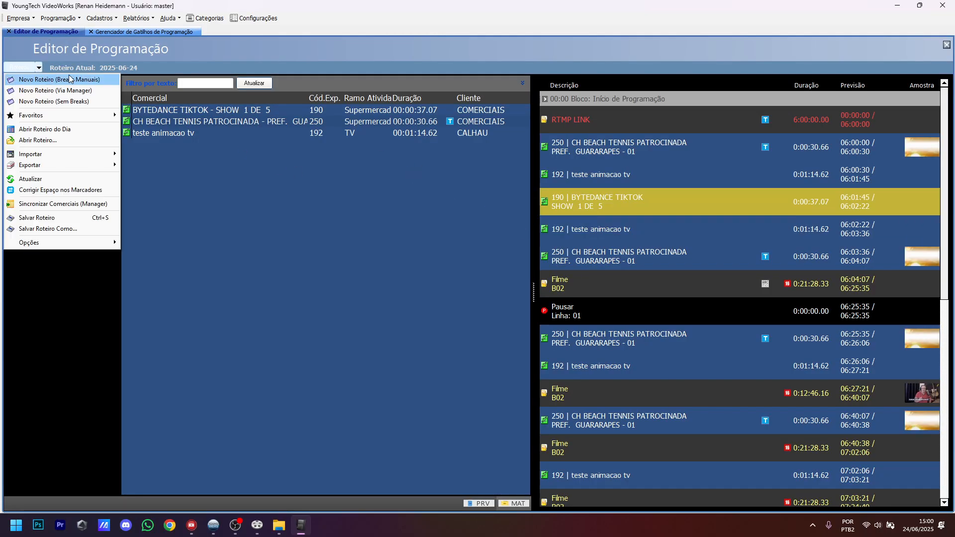
click(115, 34)
click(121, 32)
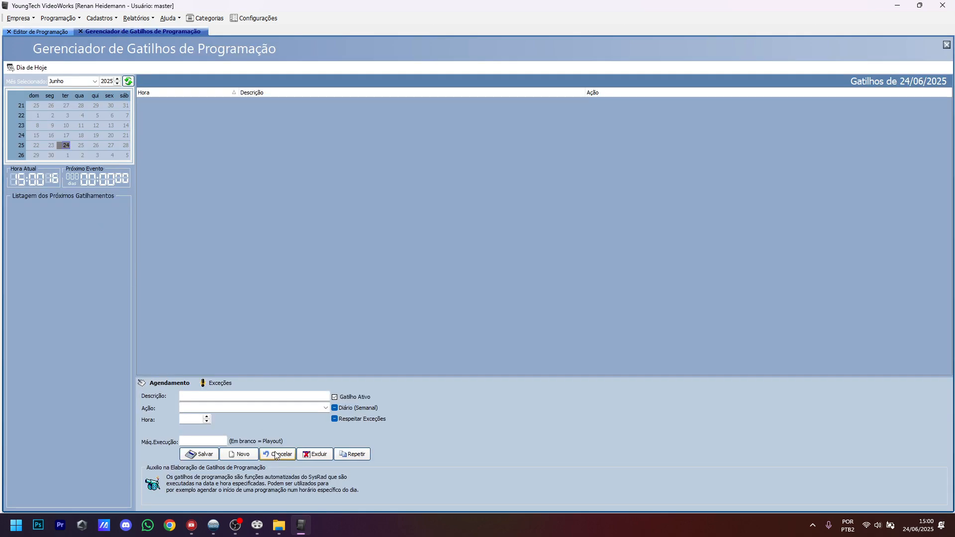
Step: Review the trigger actions that start the current or following day's schedule, such as Inicia Roteiro do Dia Atual
click(324, 397)
click(327, 408)
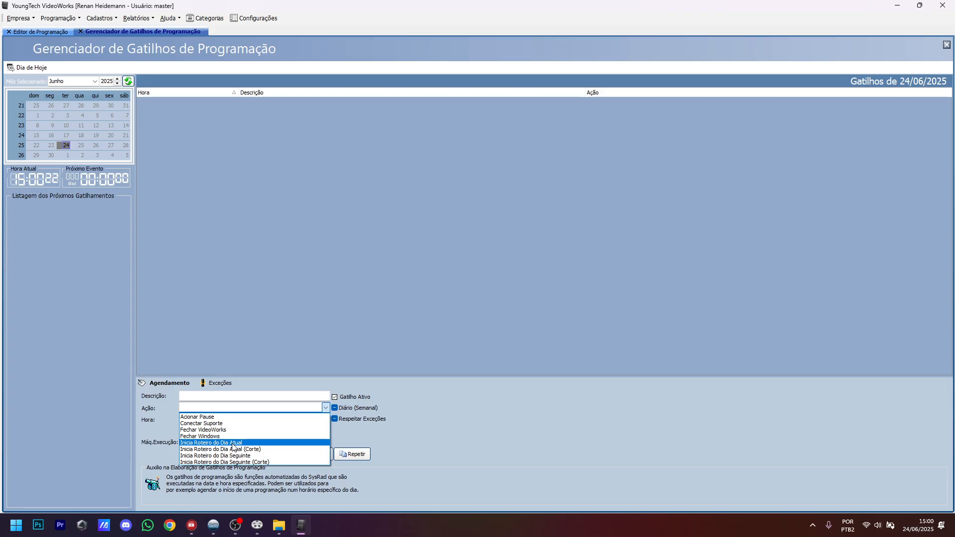
click(233, 312)
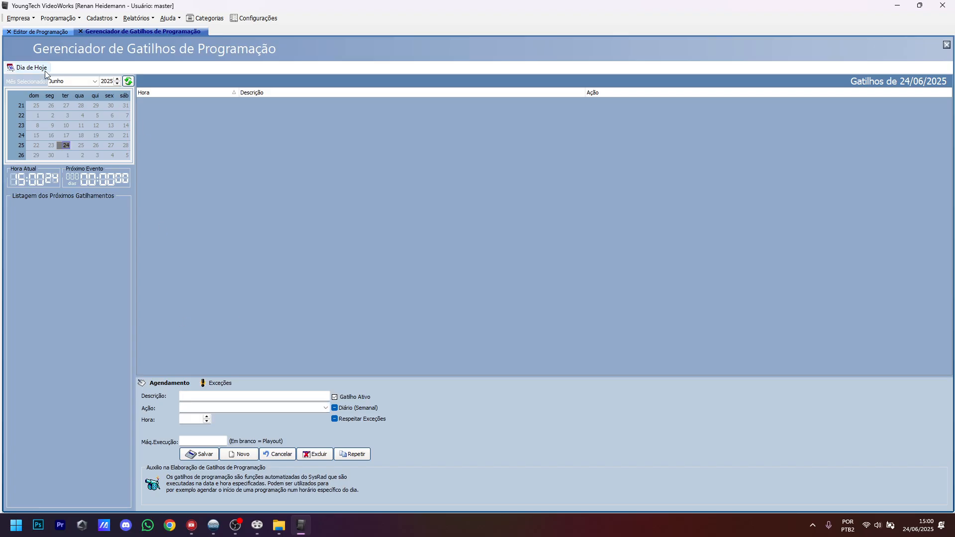
Step: Open the schedule 2025-06-25.rot in the Editor de Programação and select its 06:00 break
click(49, 33)
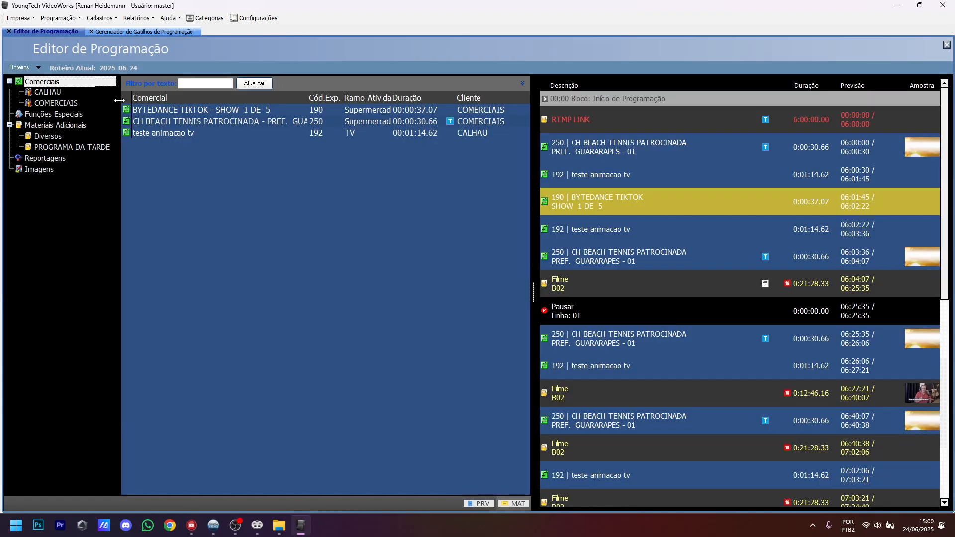
click(38, 68)
click(37, 140)
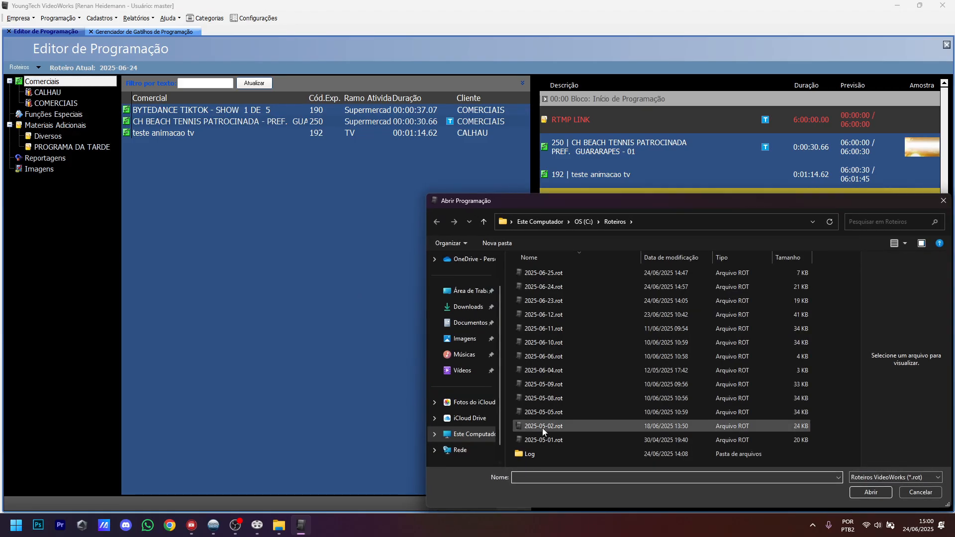
double_click(552, 273)
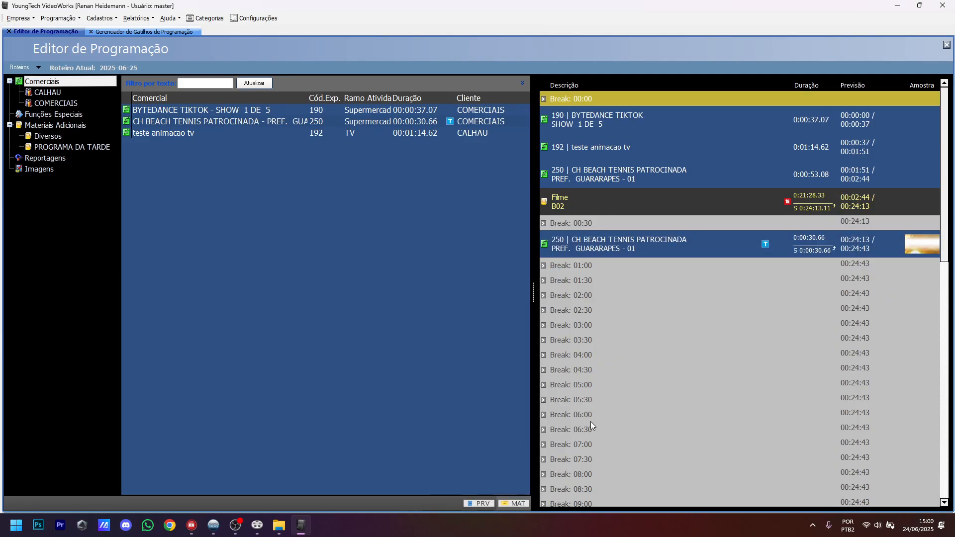
click(581, 414)
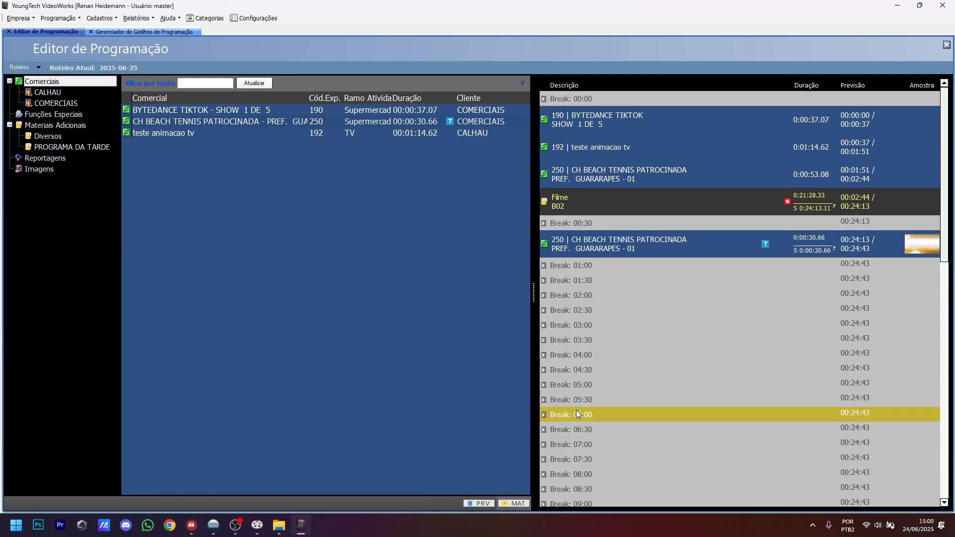
Step: Check the trigger's Hora field against the opened 2025-06-25 schedule, switching between the trigger manager and the schedule editor
click(124, 32)
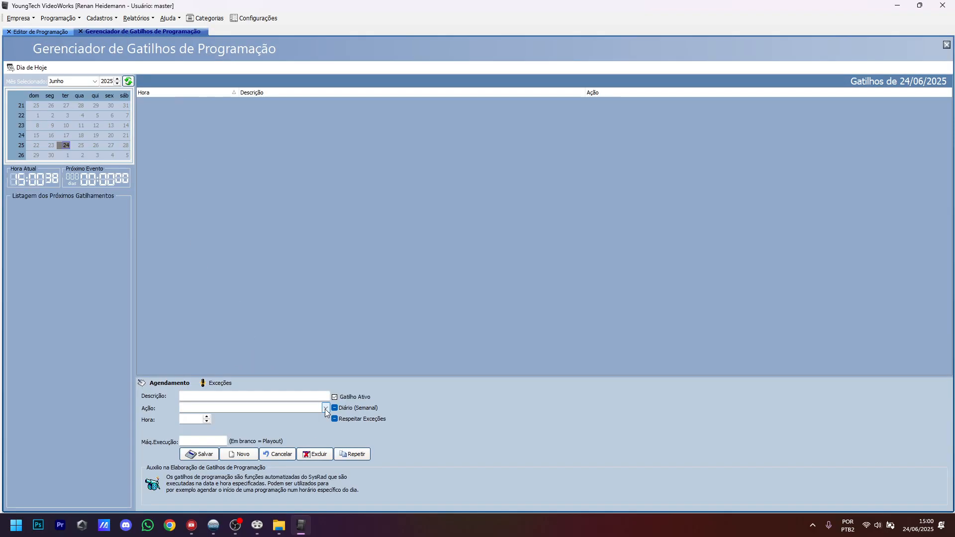
click(186, 422)
click(53, 30)
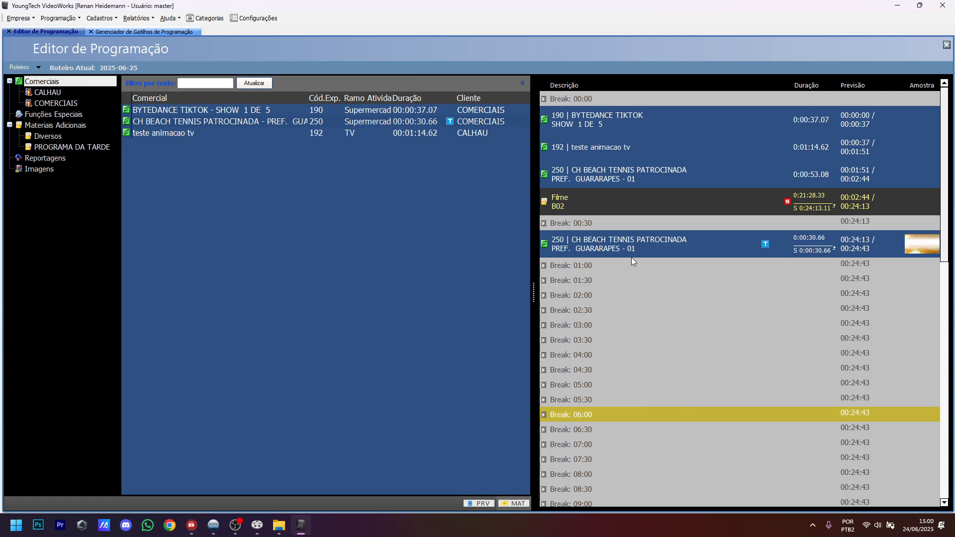
click(117, 33)
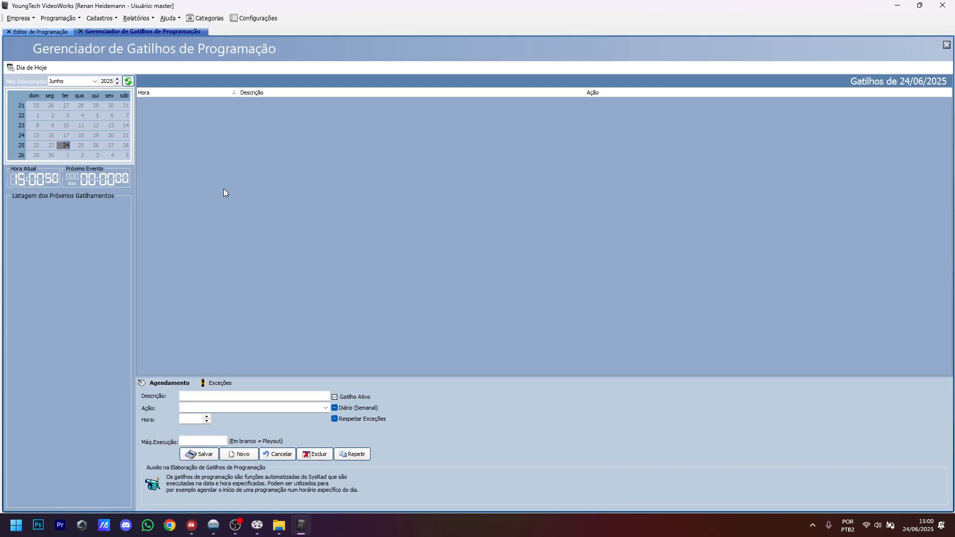
Step: Reopen the current day's schedule in the Editor de Programação and inspect its pause item and the commercial before Filme B02
click(37, 31)
click(38, 67)
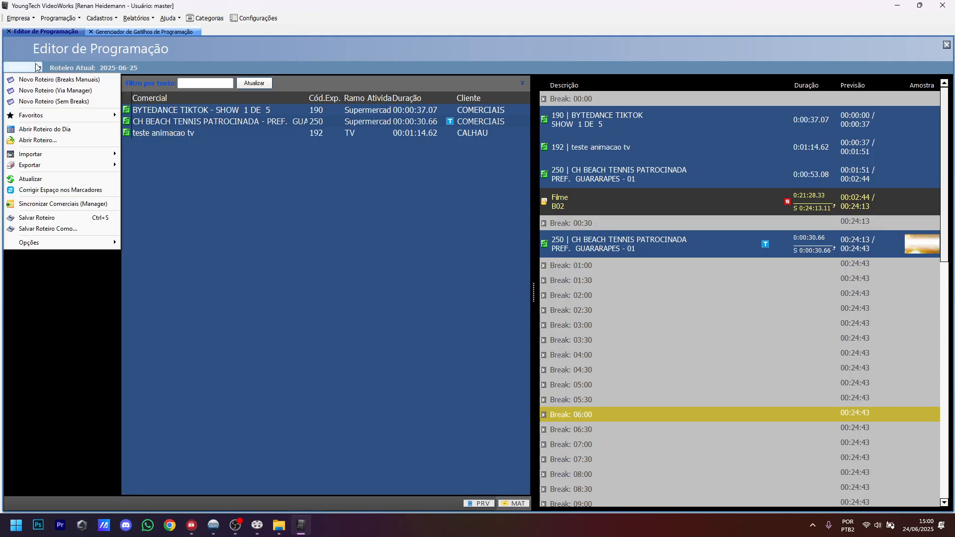
click(44, 129)
click(639, 209)
click(629, 310)
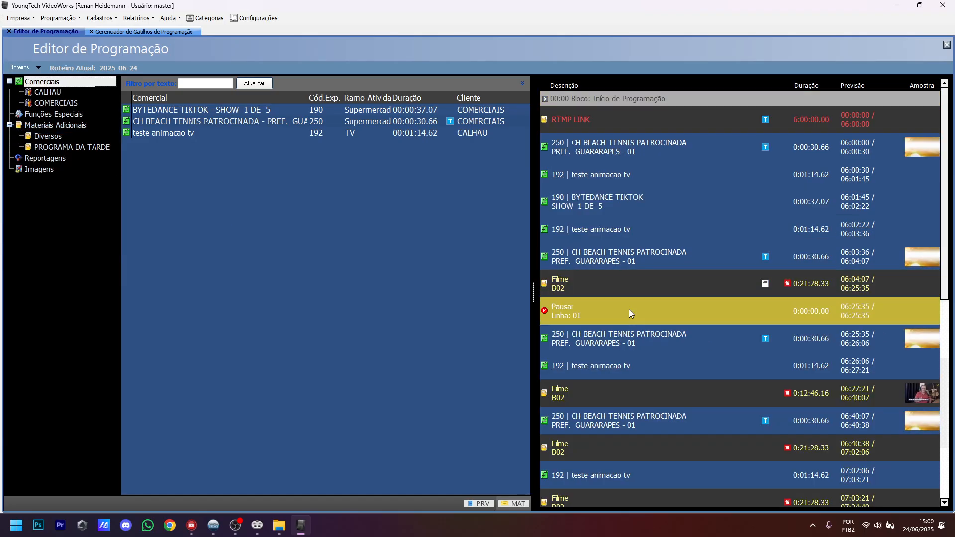
click(436, 320)
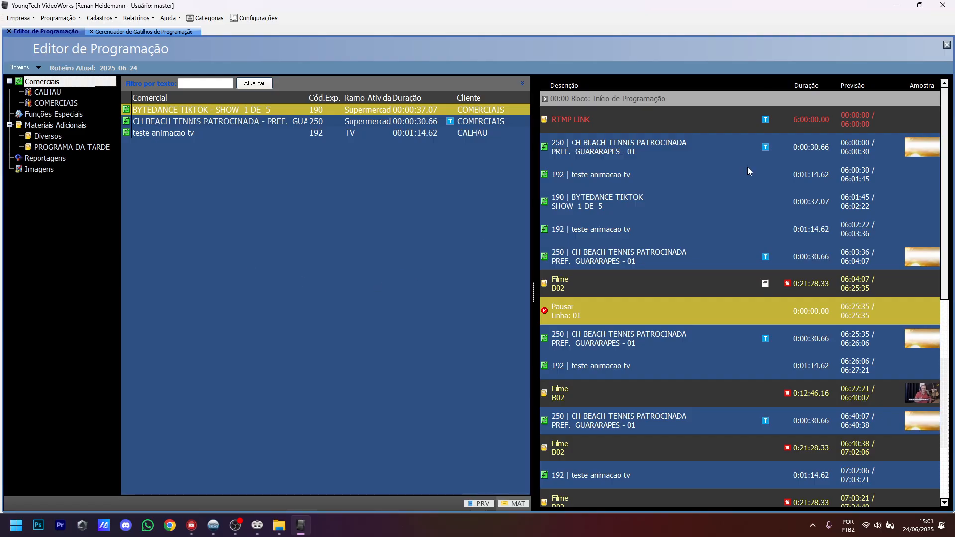
click(592, 254)
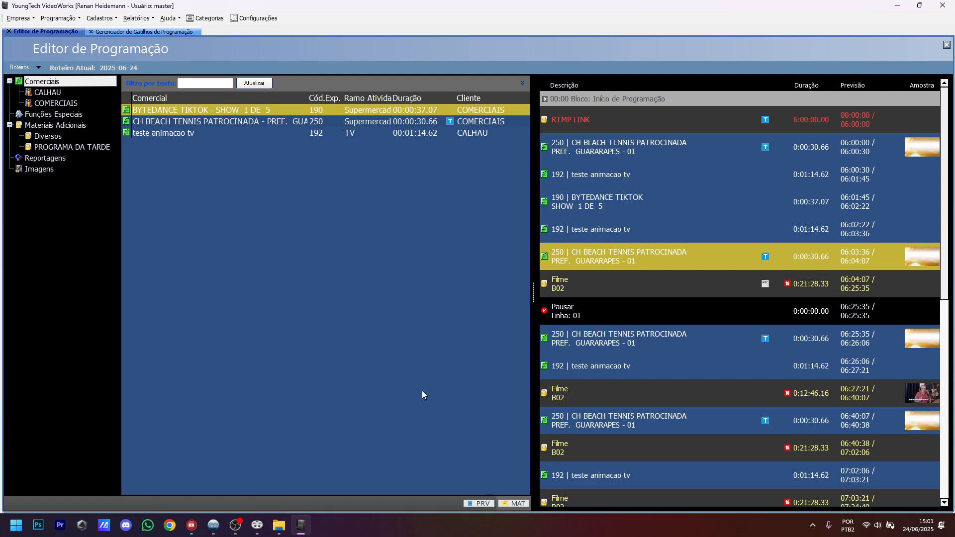
Step: Switch to Playout 01, view the action options of the Pausar - Linha: 01 item, and close them without changes
click(257, 525)
double_click(541, 287)
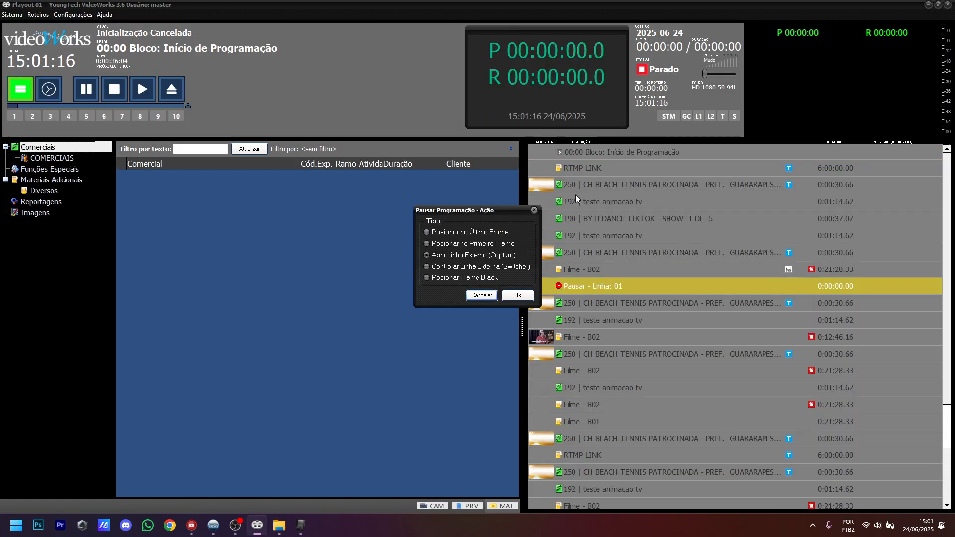
click(485, 297)
click(585, 154)
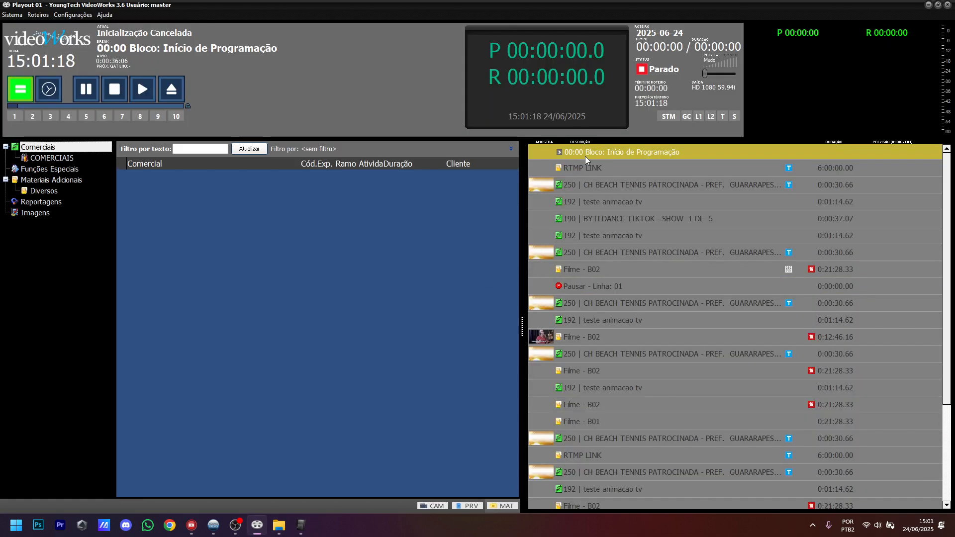
Step: Open the day's schedule in the playout and look over its items
click(42, 15)
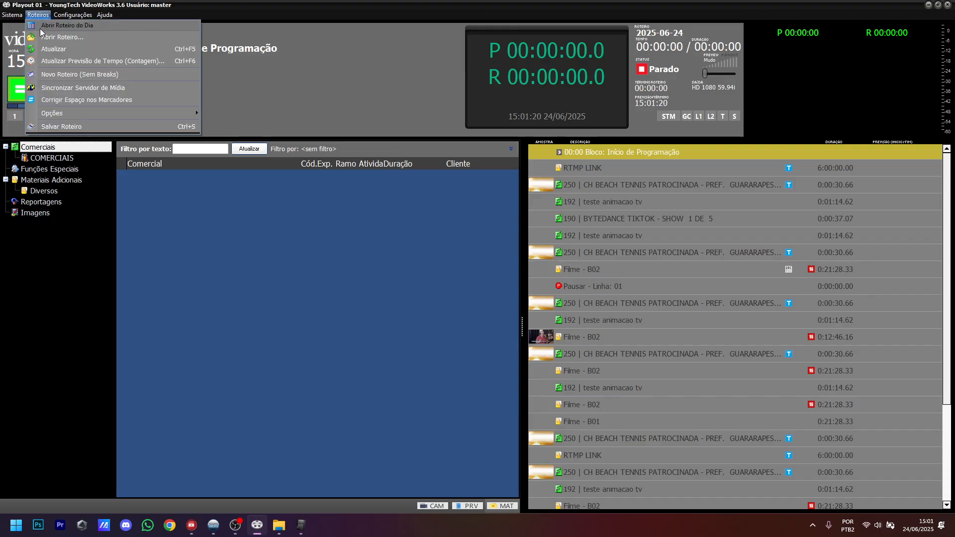
click(53, 25)
drag(948, 274, 948, 181)
click(616, 166)
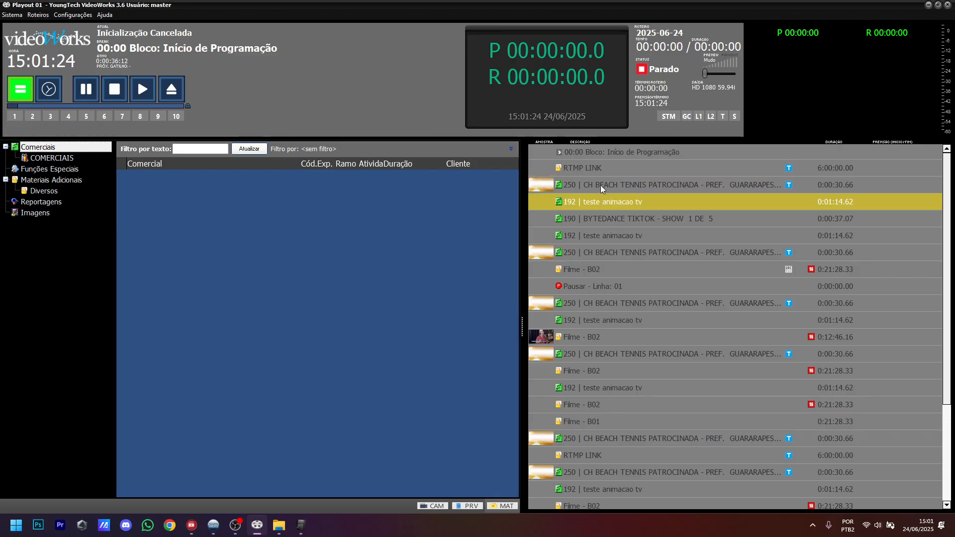
Step: Make the first 250 | CH BEACH TENNIS PATROCINADA commercial the current item of the playout schedule
right_click(601, 186)
click(623, 202)
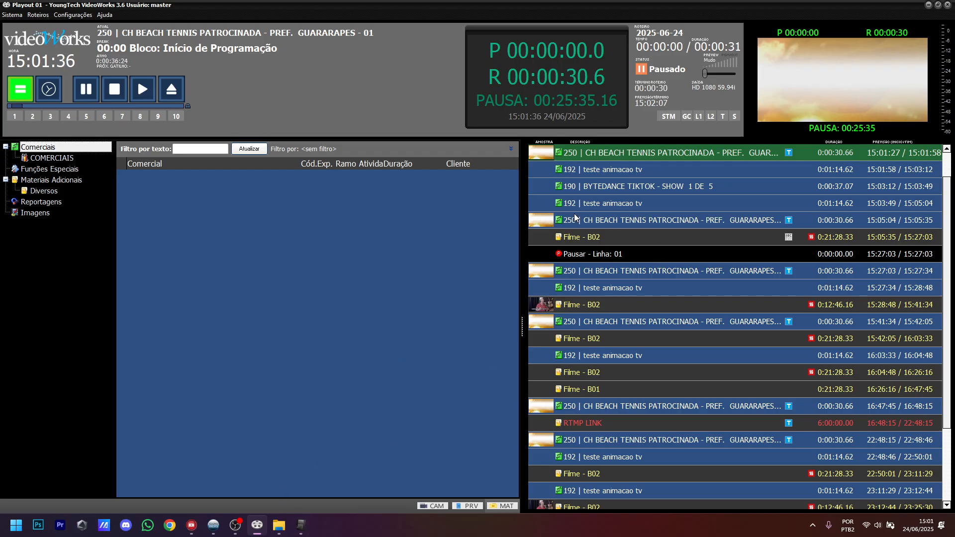
click(617, 371)
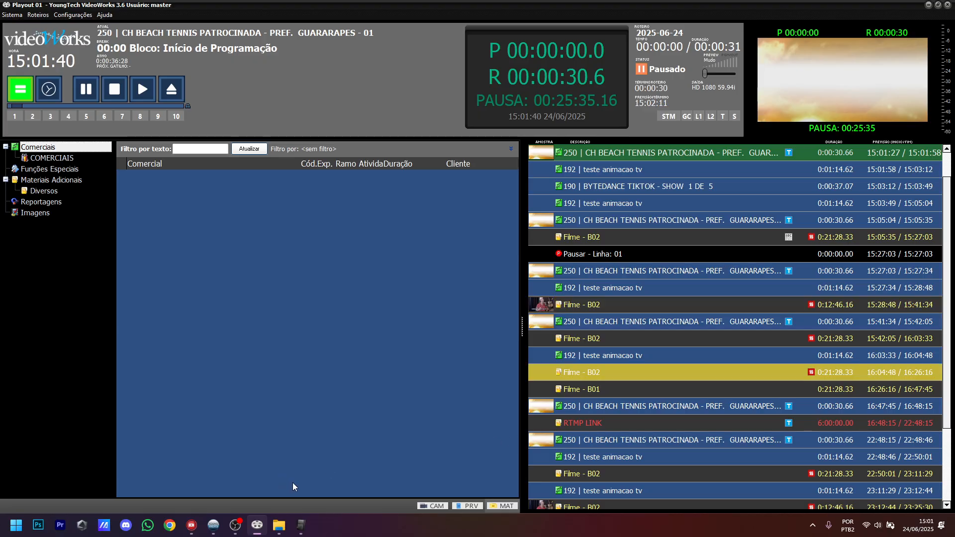
Step: Compare the schedule in the Editor de Programação with the one loaded in Playout 01
click(301, 526)
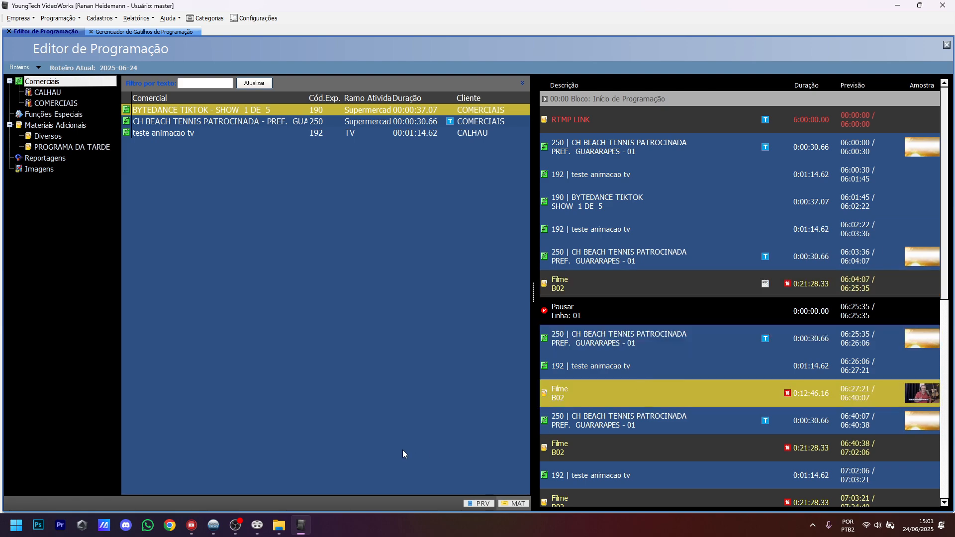
click(258, 523)
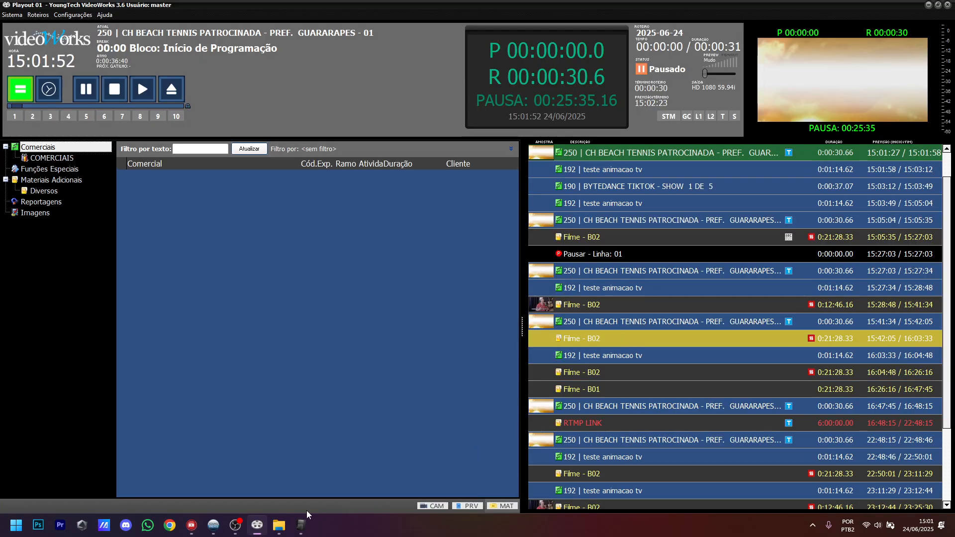
click(301, 525)
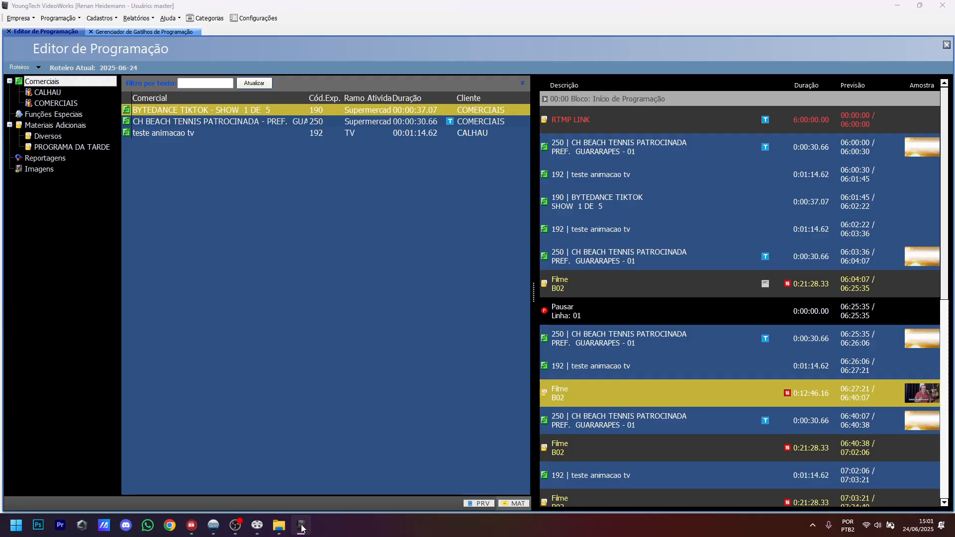
Step: Switch to Playout 01 and refresh its tree of material categories
click(301, 526)
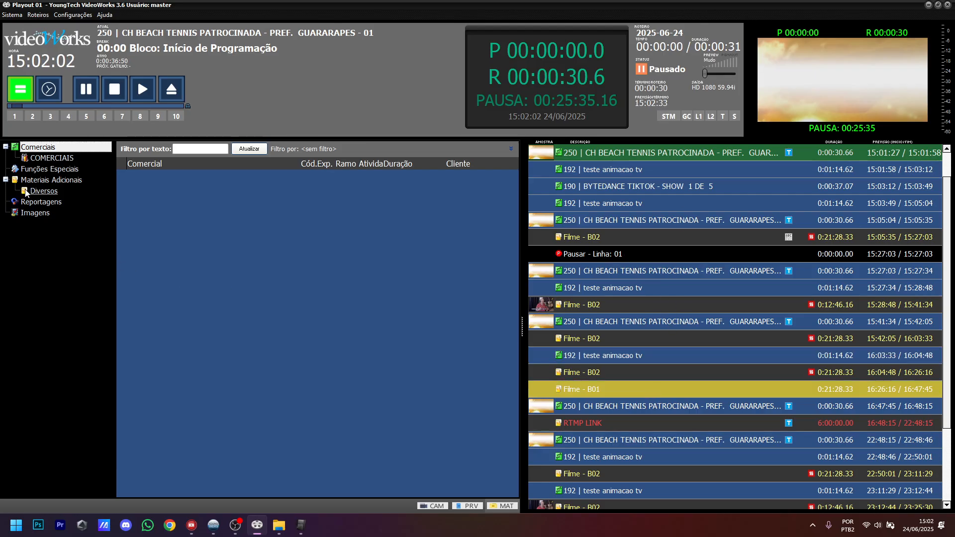
click(6, 180)
click(6, 180)
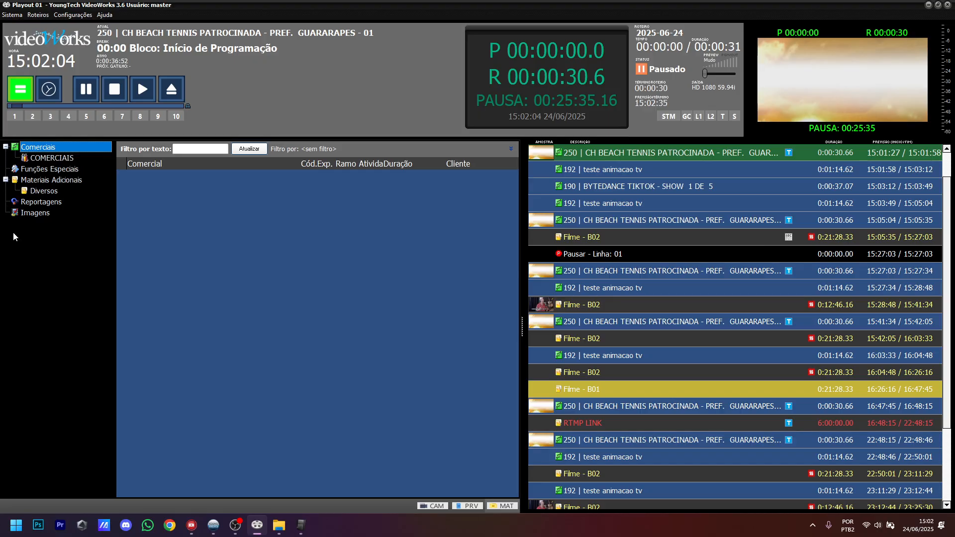
right_click(53, 235)
click(72, 237)
Step: Expand Comerciais and Materiais Adicionais, and list the materials of the COMERCIAIS, Diversos and PROGRAMA DA TARDE categories
click(35, 159)
click(30, 169)
click(28, 149)
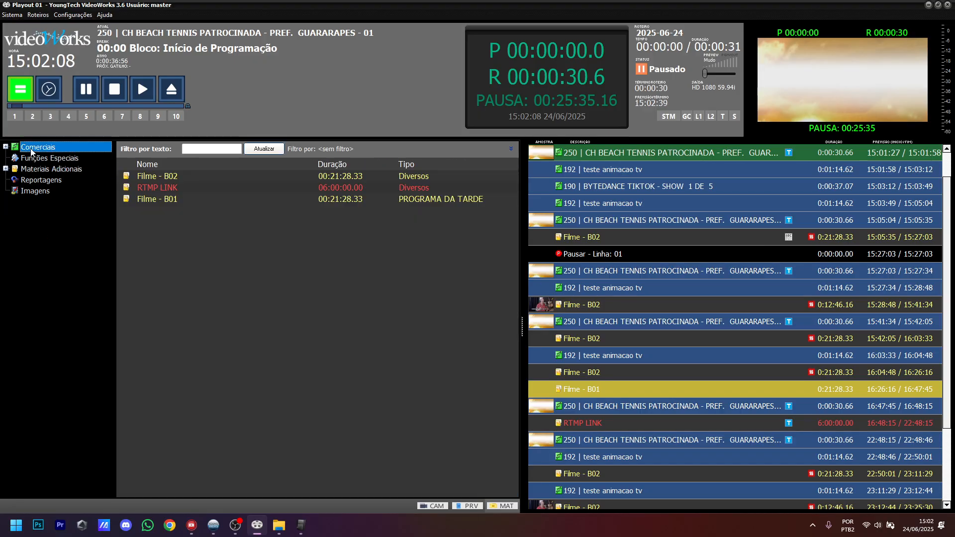
click(6, 147)
click(52, 169)
click(5, 191)
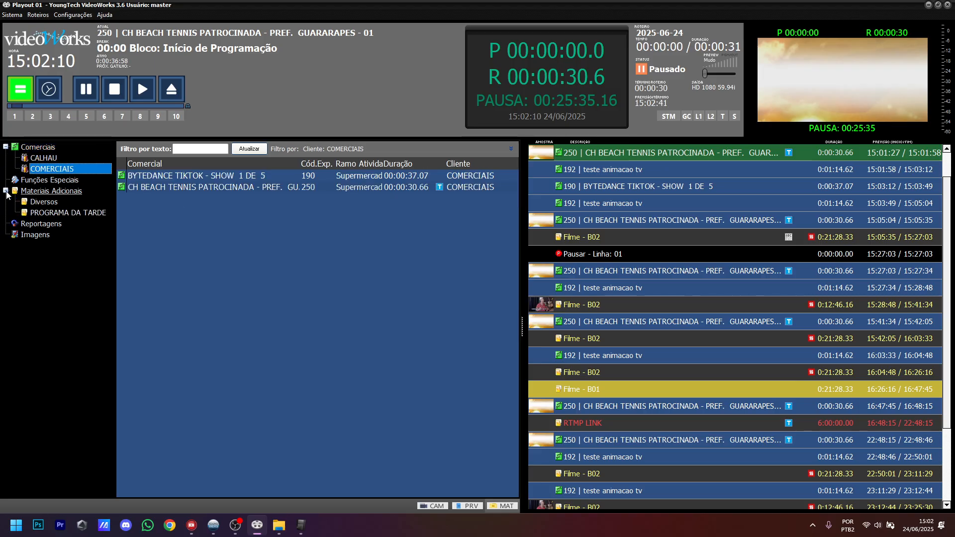
click(44, 201)
click(55, 213)
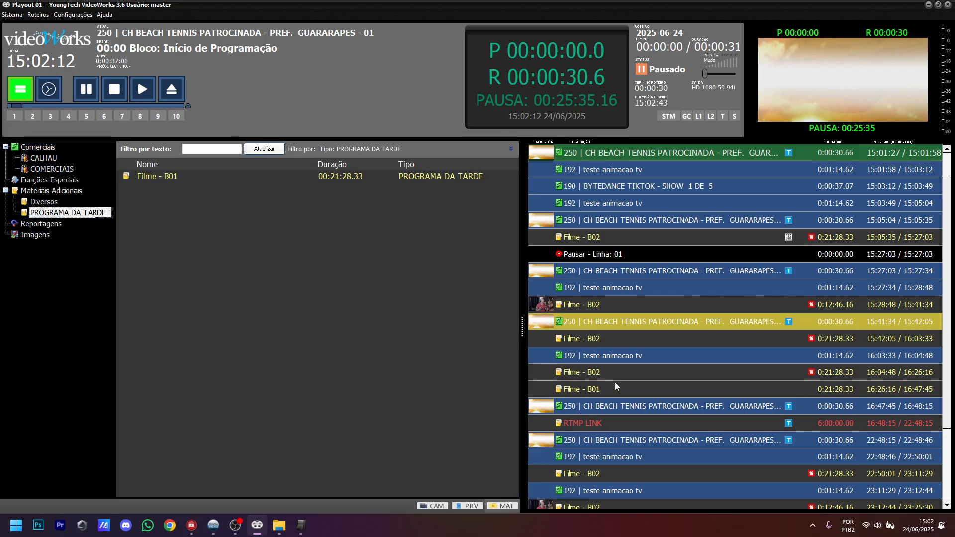
Step: Compare the categories and schedule items of the Editor de Programação with those in Playout 01, ending in Playout 01
click(300, 526)
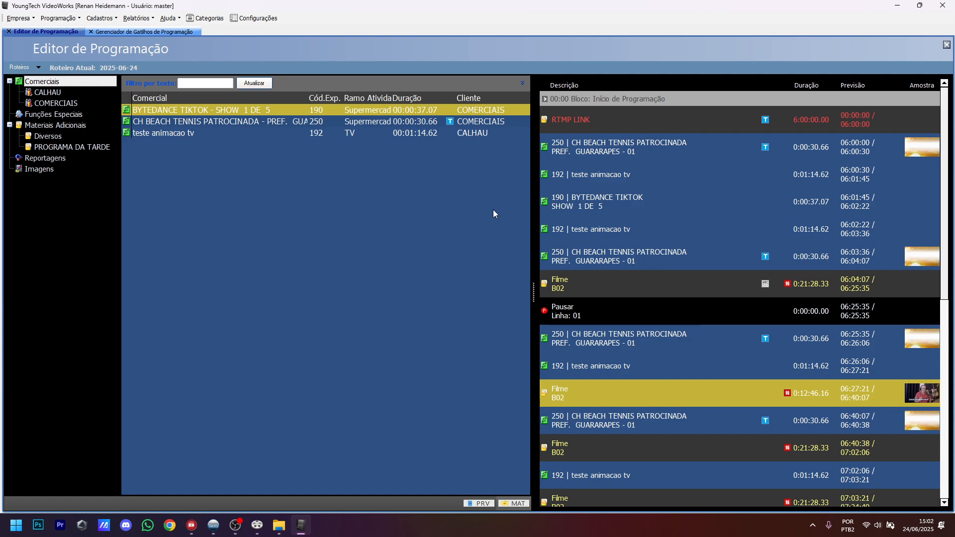
click(302, 529)
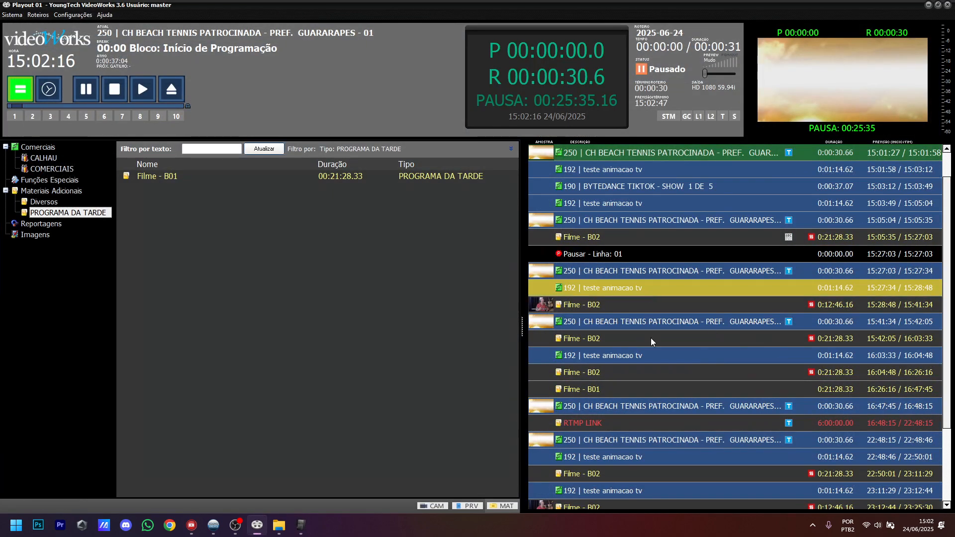
click(623, 357)
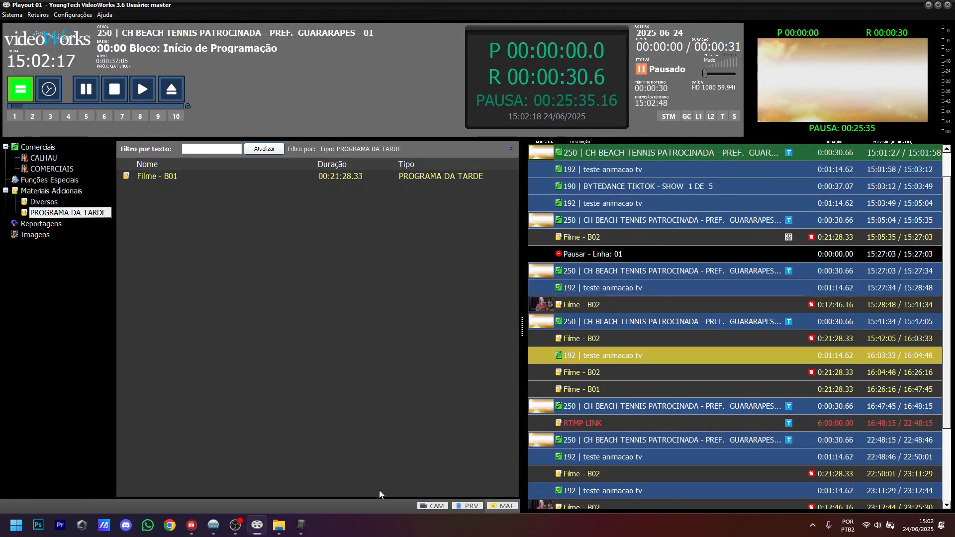
click(302, 527)
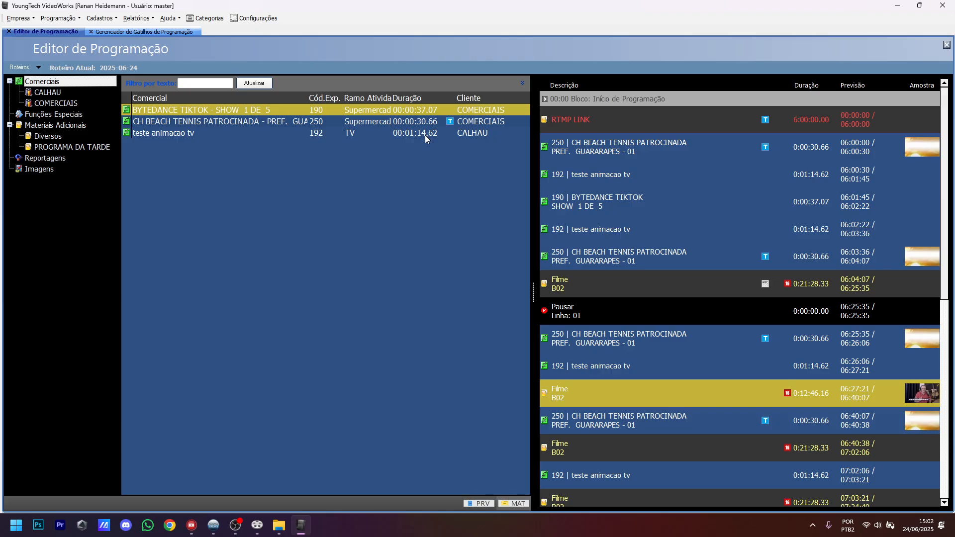
click(300, 524)
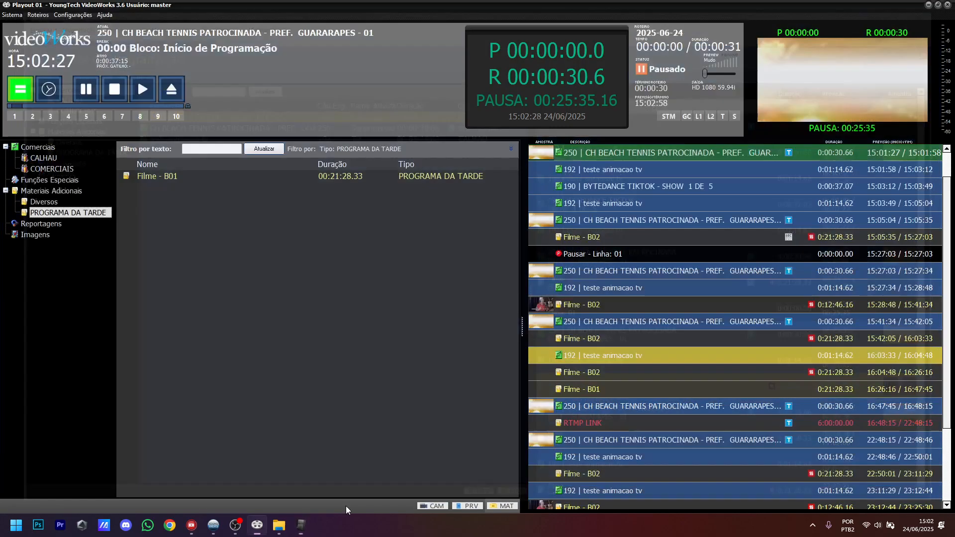
click(698, 292)
click(671, 334)
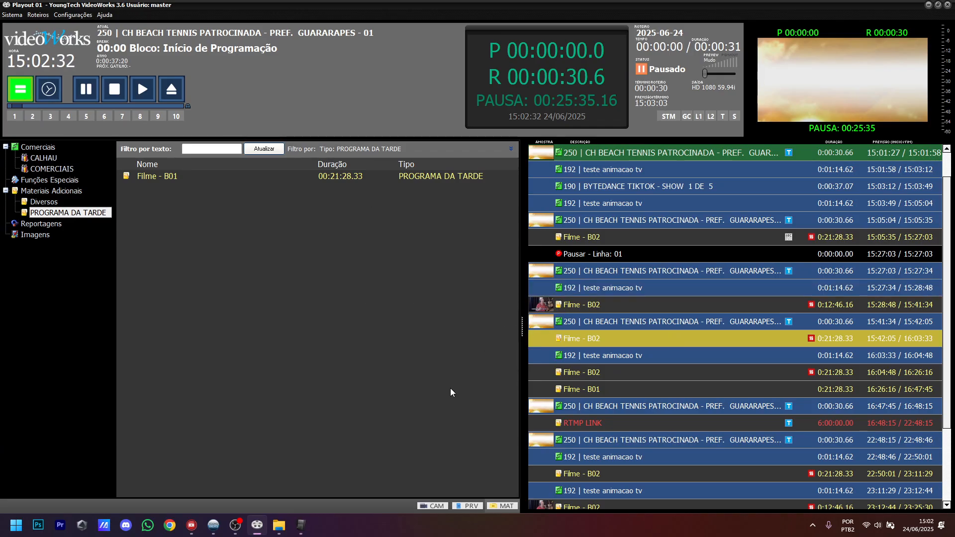
click(302, 528)
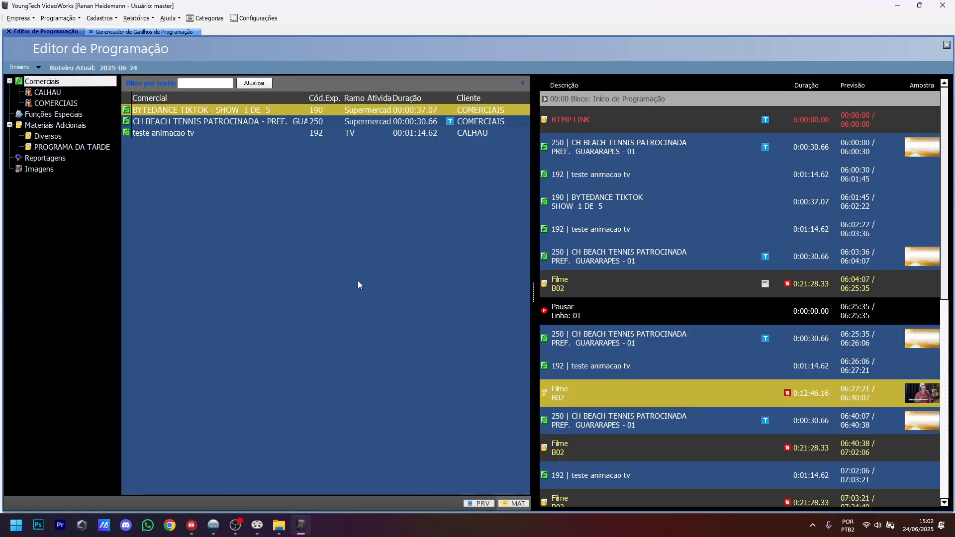
click(301, 527)
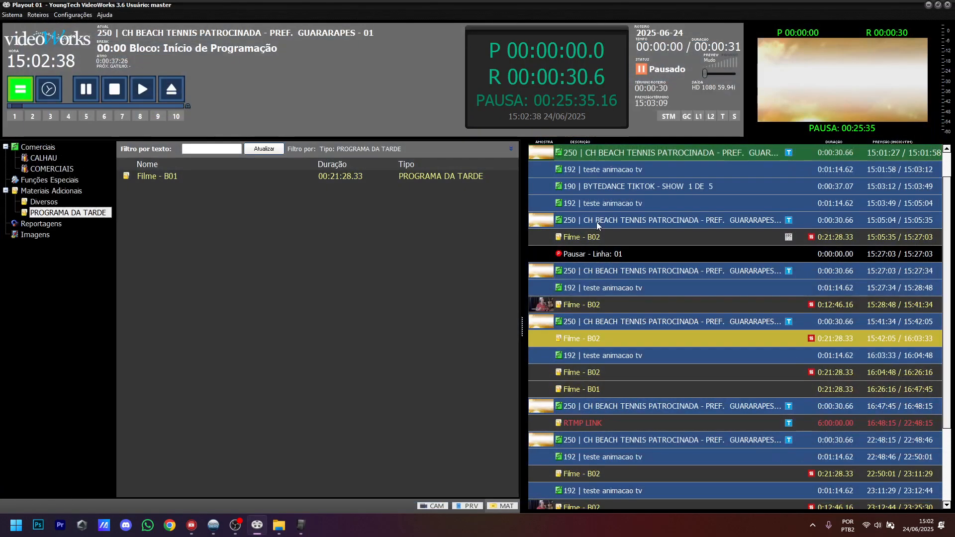
Step: Start playing the current schedule item and choose the audio device of the video preview
click(144, 98)
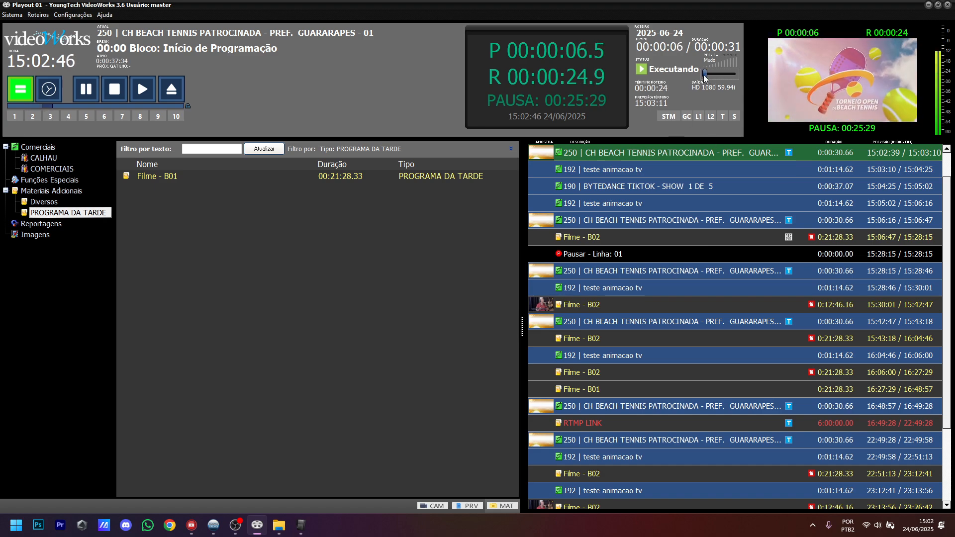
click(288, 293)
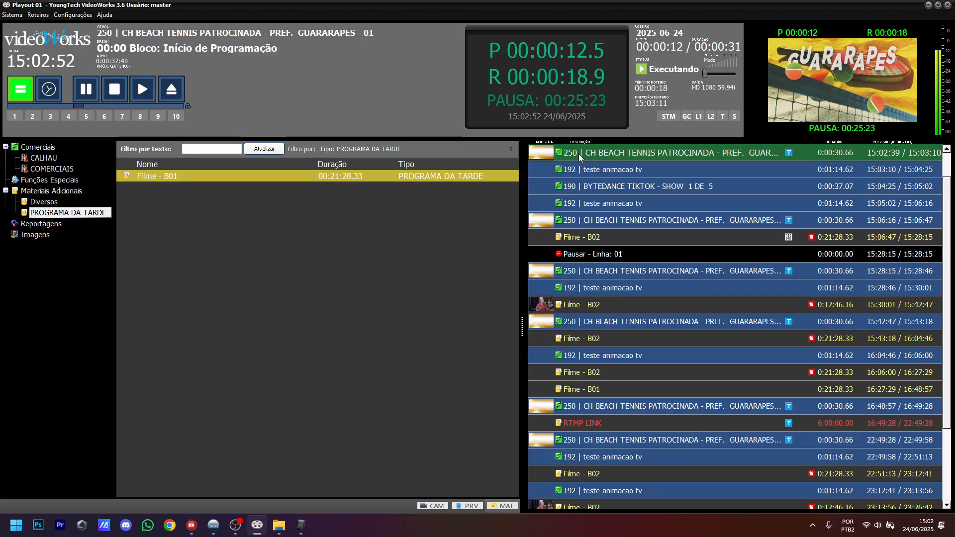
right_click(909, 86)
mouse_move(910, 85)
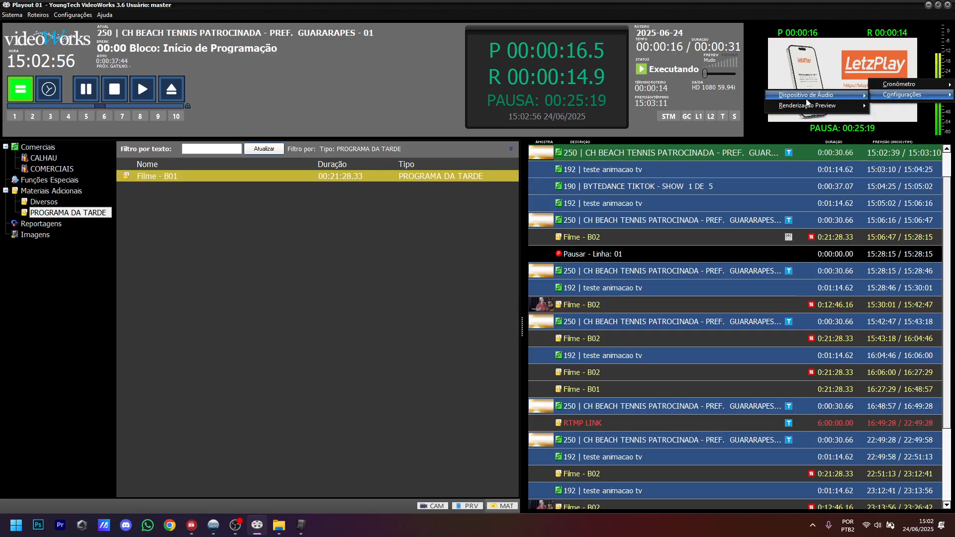
mouse_move(807, 95)
click(625, 116)
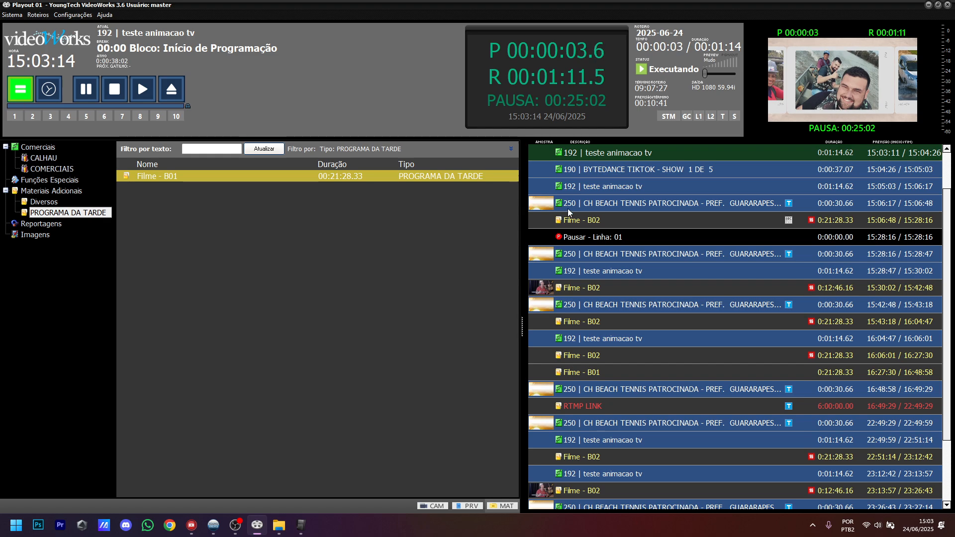
Step: Move the Pausar - Linha: 01 item of the schedule directly below the 0:12:46.16 Filme - B02 item
click(572, 240)
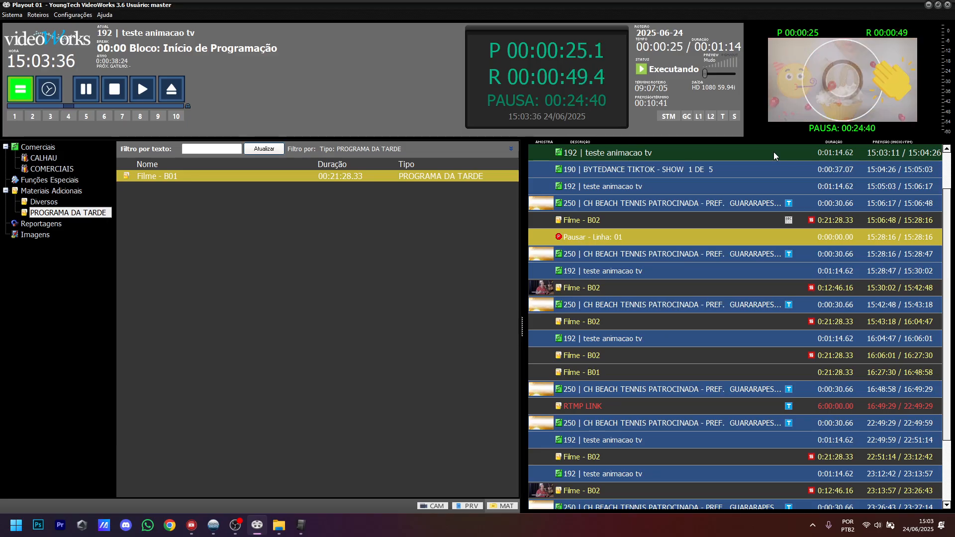
drag(608, 238, 604, 292)
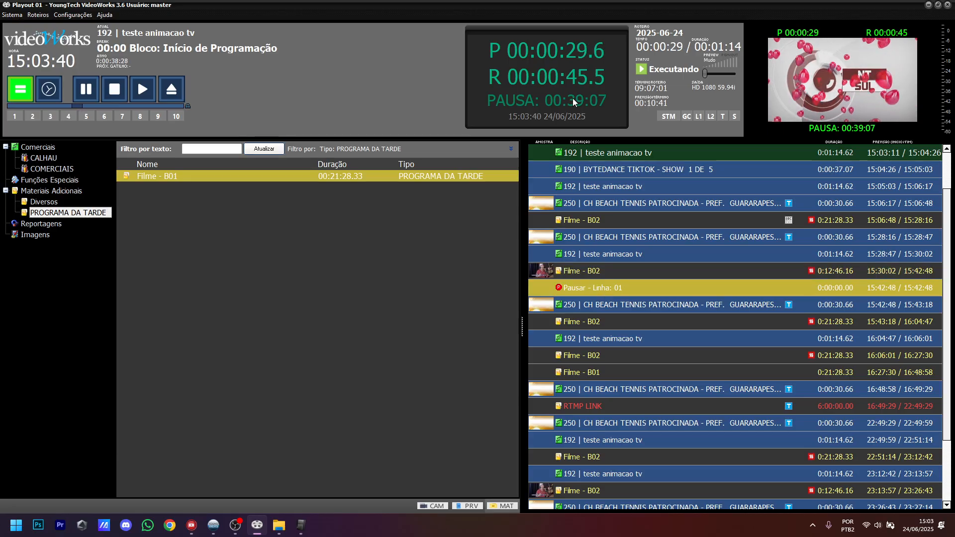
click(615, 320)
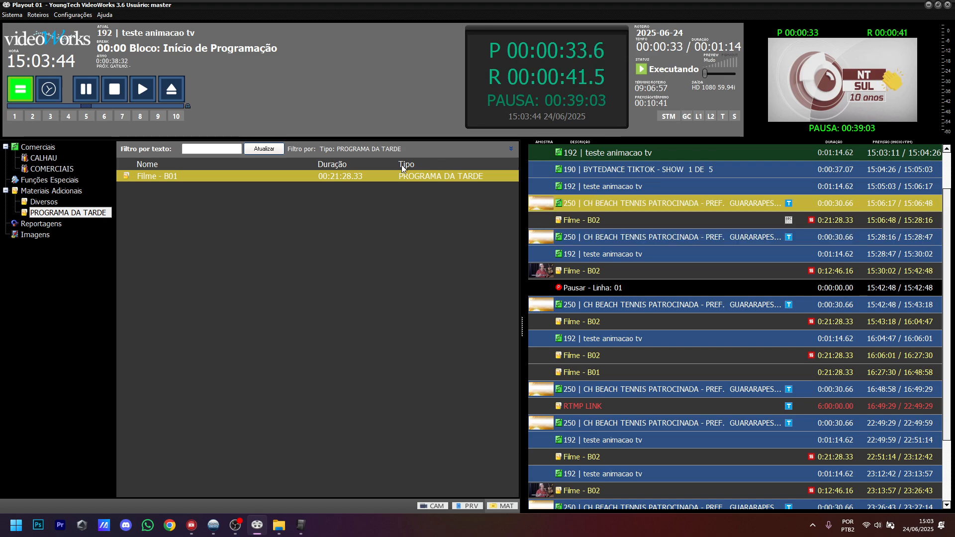
Step: Insert the 190 | BYTEDANCE TIKTOK and 192 | teste animacao tv commercials above the first Filme - B02, and view the schedule's action options
click(52, 169)
drag(145, 175, 599, 220)
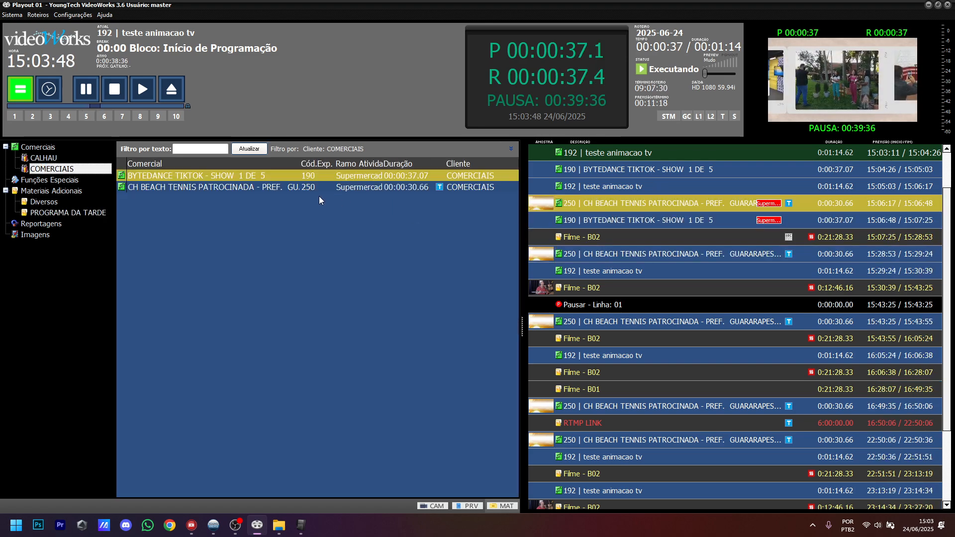
click(279, 187)
click(43, 158)
drag(162, 176, 746, 222)
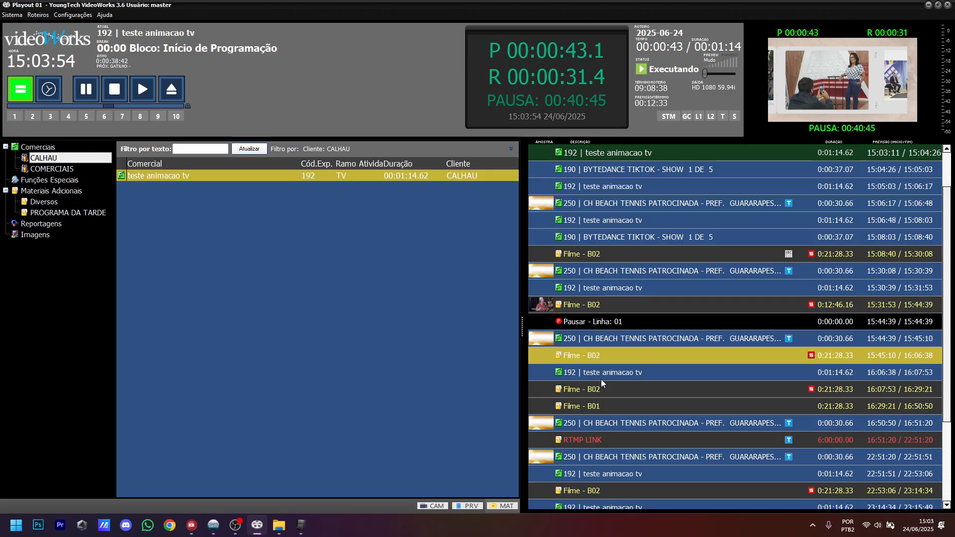
right_click(625, 234)
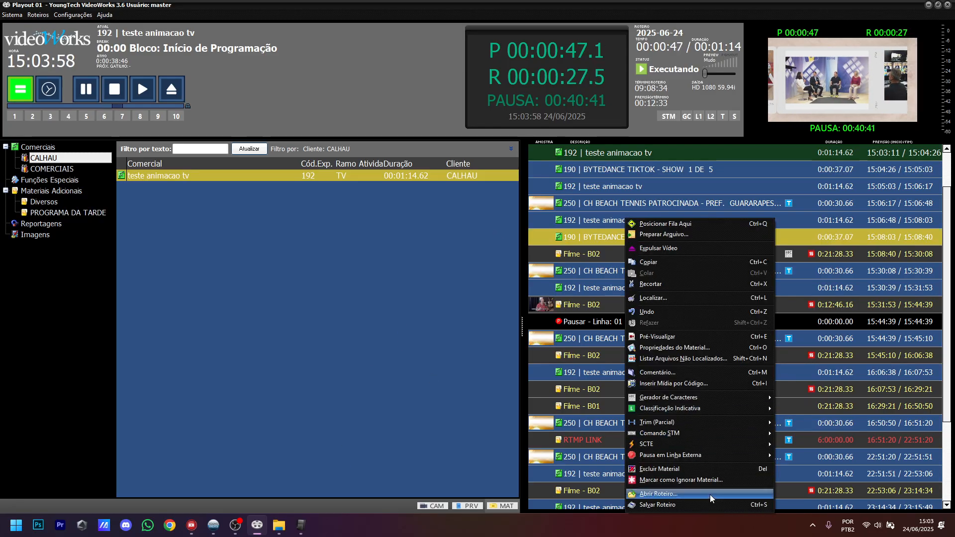
click(592, 208)
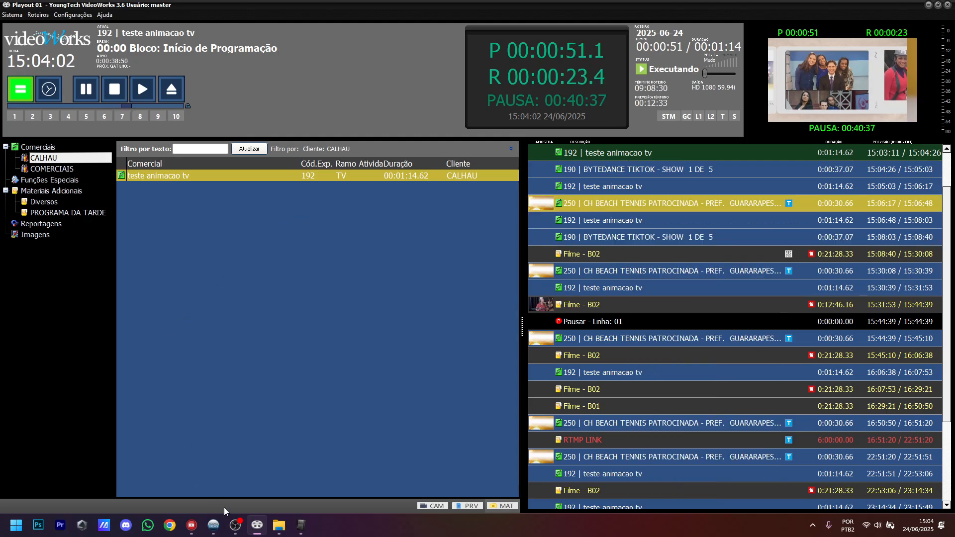
Step: Copy V01.mp4 from D:\Vídeos into the C:\CentralVideo\Materiais Adicionais\Diversos folder
click(279, 526)
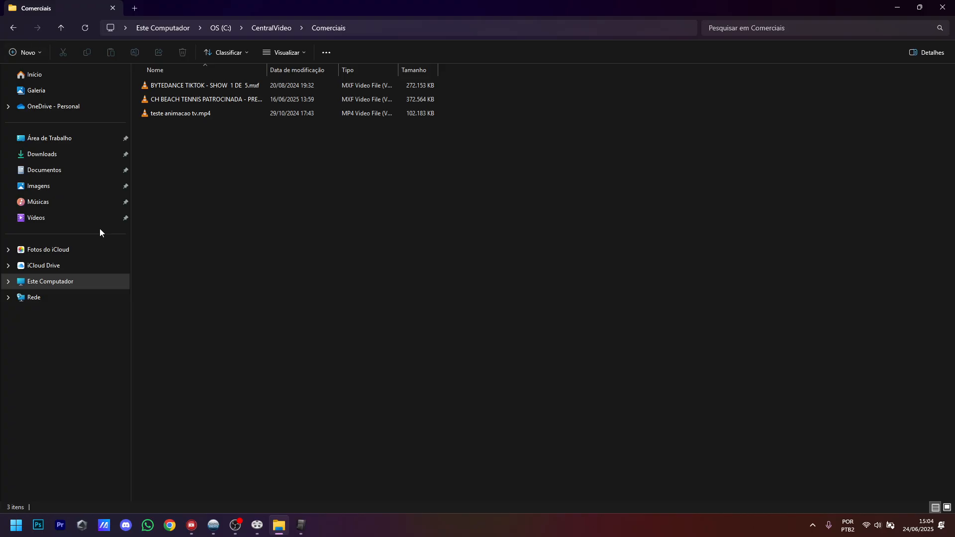
click(11, 31)
click(12, 30)
click(12, 30)
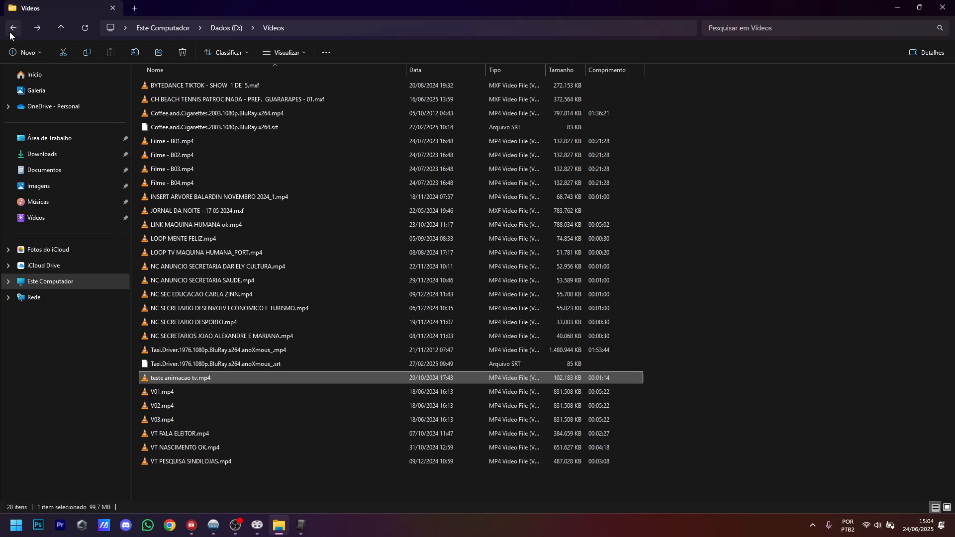
click(213, 394)
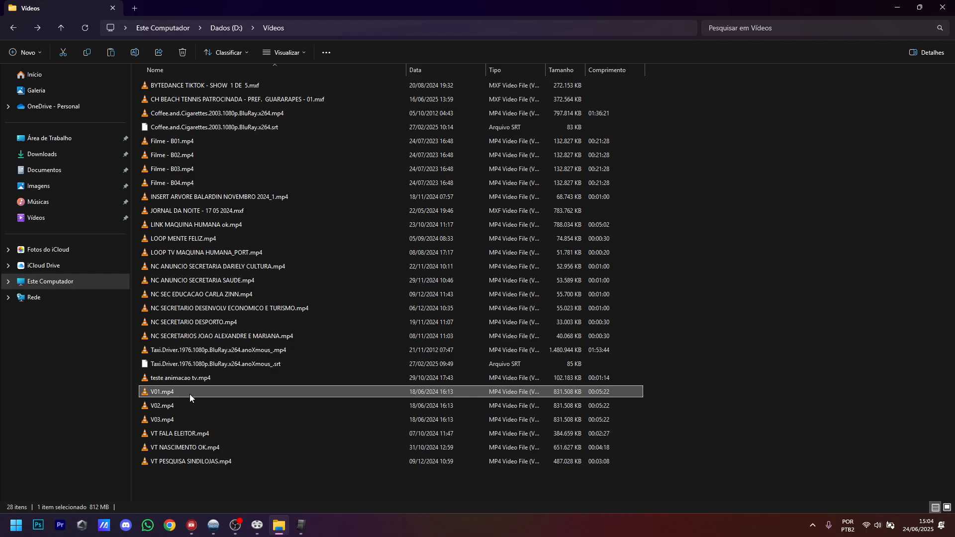
click(34, 22)
click(34, 22)
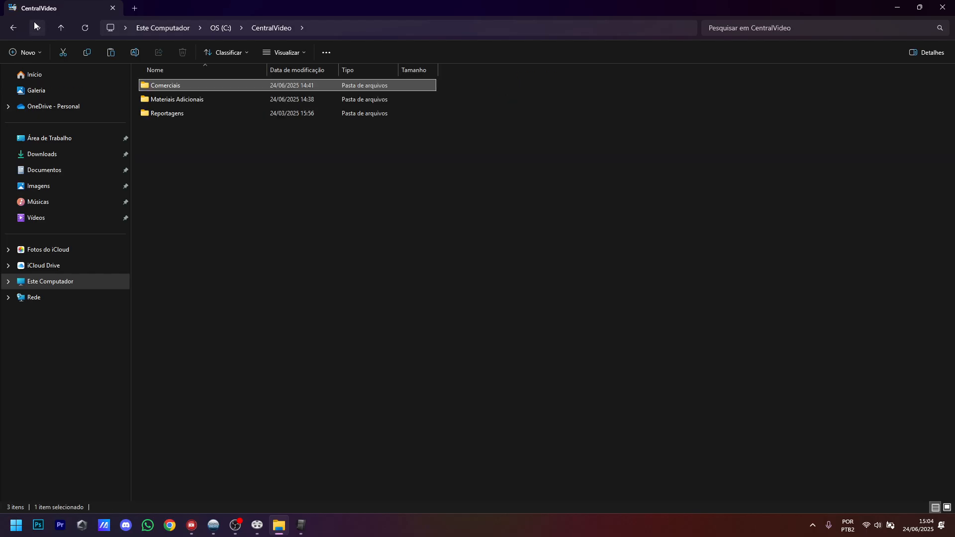
double_click(172, 99)
double_click(167, 85)
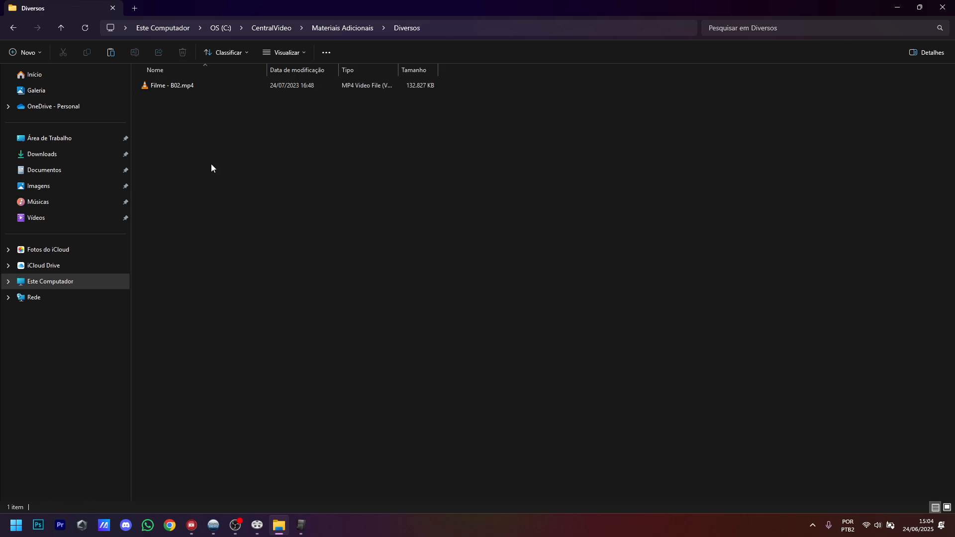
key(ctrl+v)
Step: Switch to the VideoWorks management window and open Cadastro de Materiais Adicionais
click(301, 525)
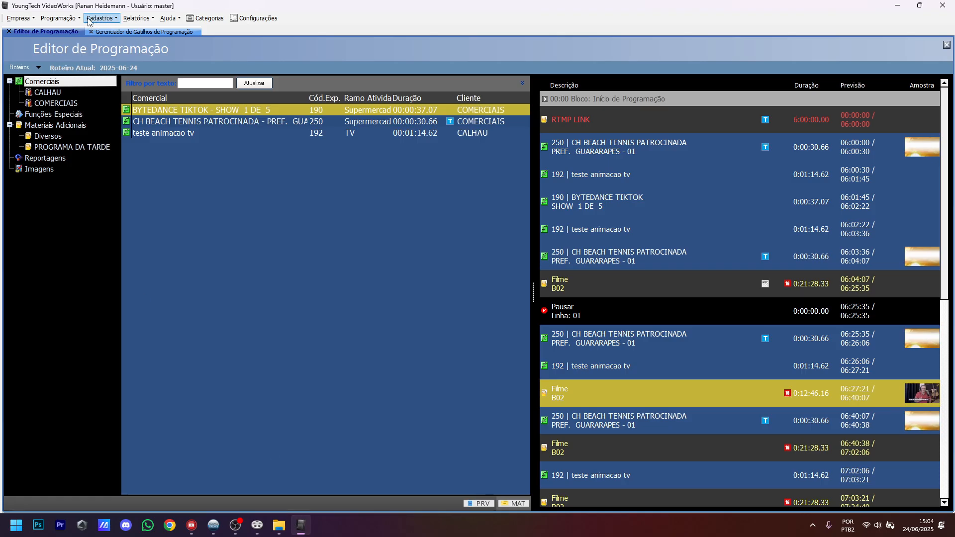
click(104, 18)
click(110, 27)
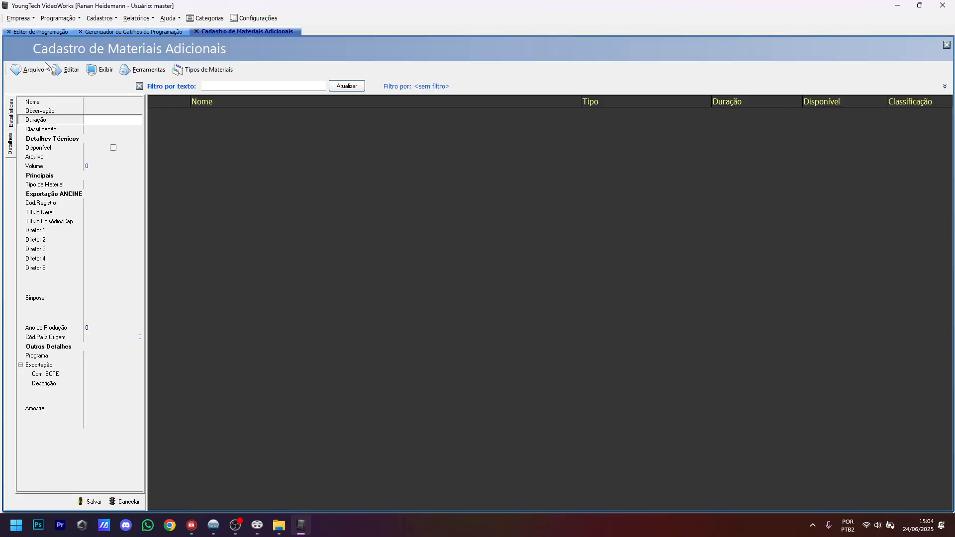
click(45, 69)
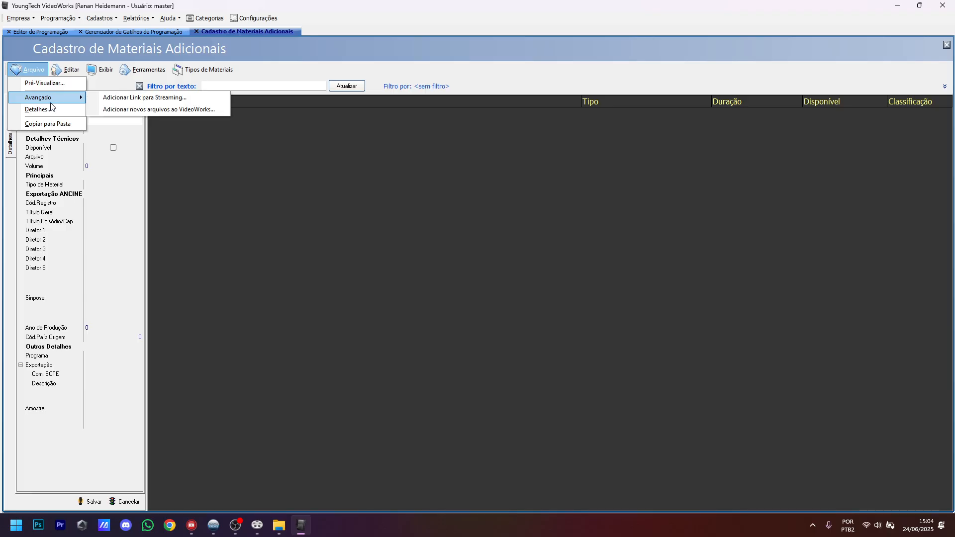
click(52, 108)
click(31, 70)
mouse_move(40, 96)
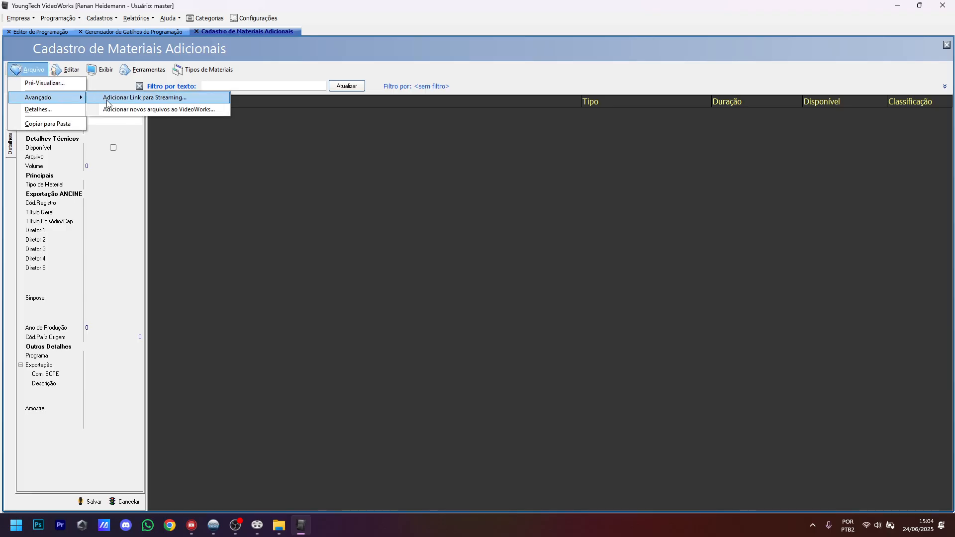
click(129, 111)
double_click(547, 273)
double_click(549, 276)
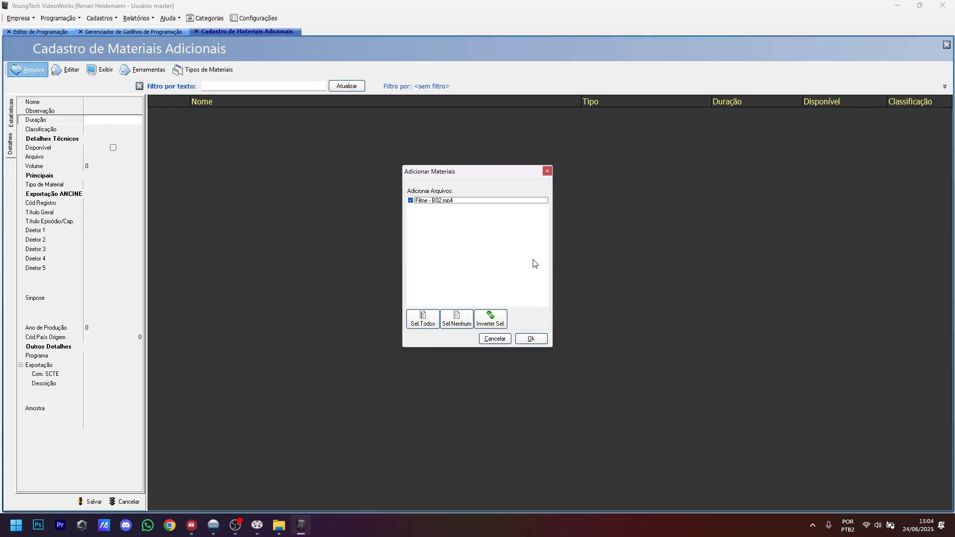
click(498, 341)
Step: Add V01.mp4 from the Diversos folder to the additional materials register and dismiss the import progress window
click(27, 73)
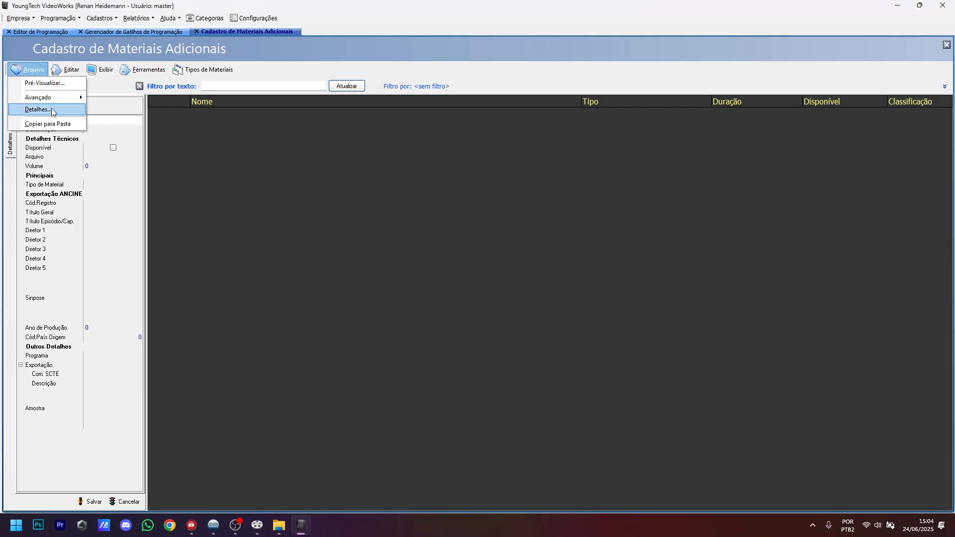
mouse_move(50, 98)
click(149, 109)
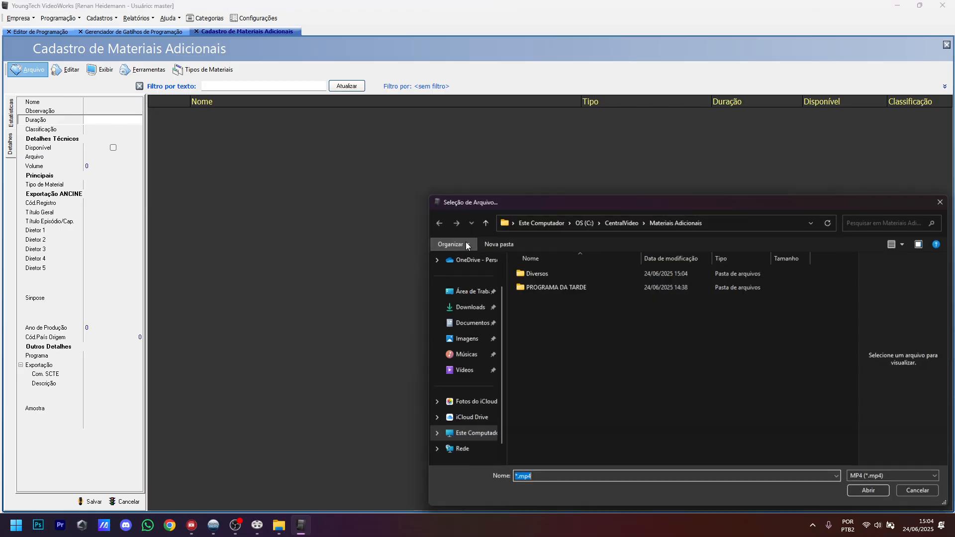
click(548, 262)
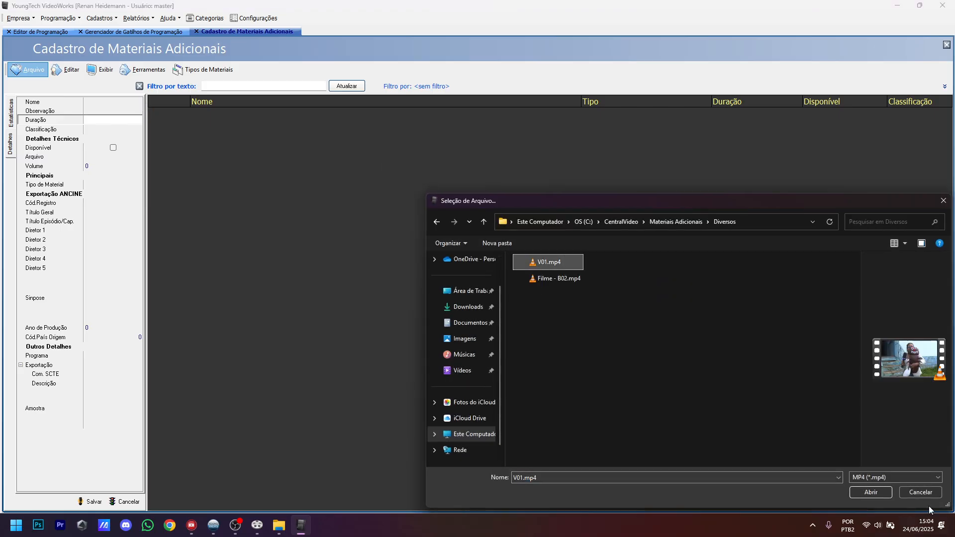
click(860, 495)
click(528, 339)
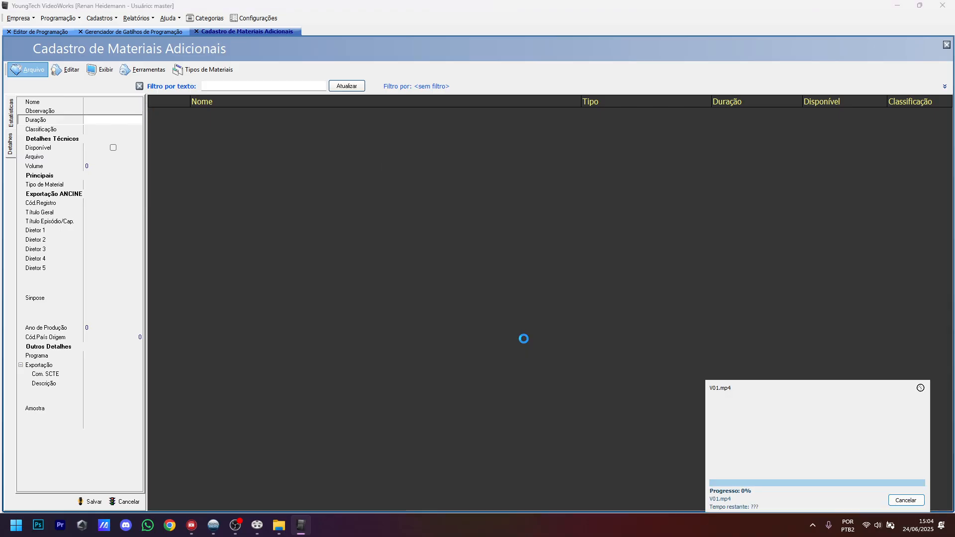
click(905, 502)
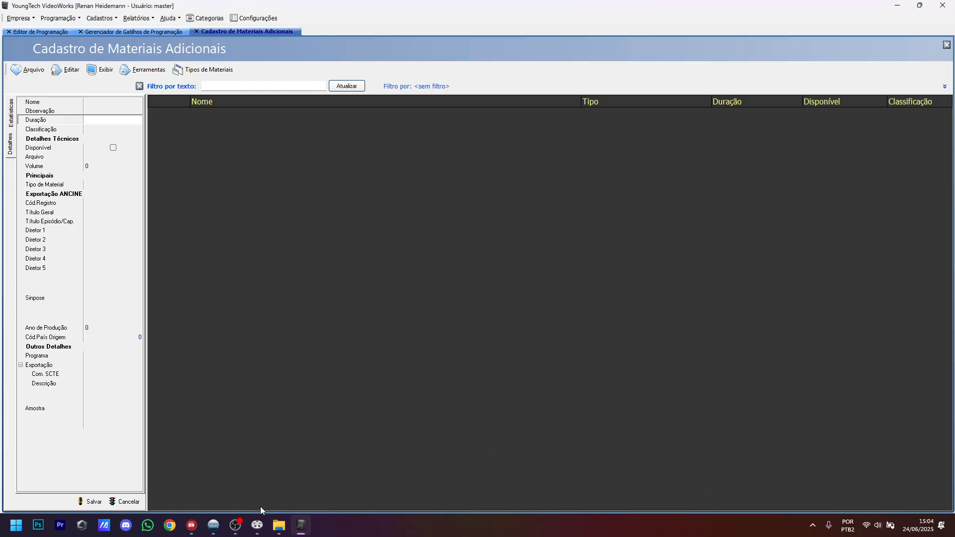
Step: Switch to Playout 01, preview V01 from the Diversos materials, and insert it directly below the 0:12:46.16 Filme - B02
click(257, 526)
click(50, 201)
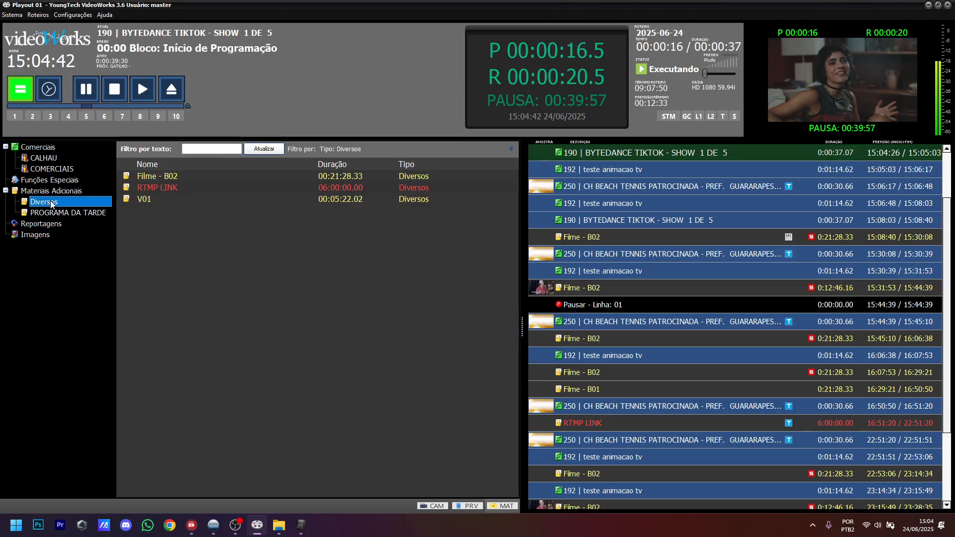
click(176, 201)
right_click(175, 201)
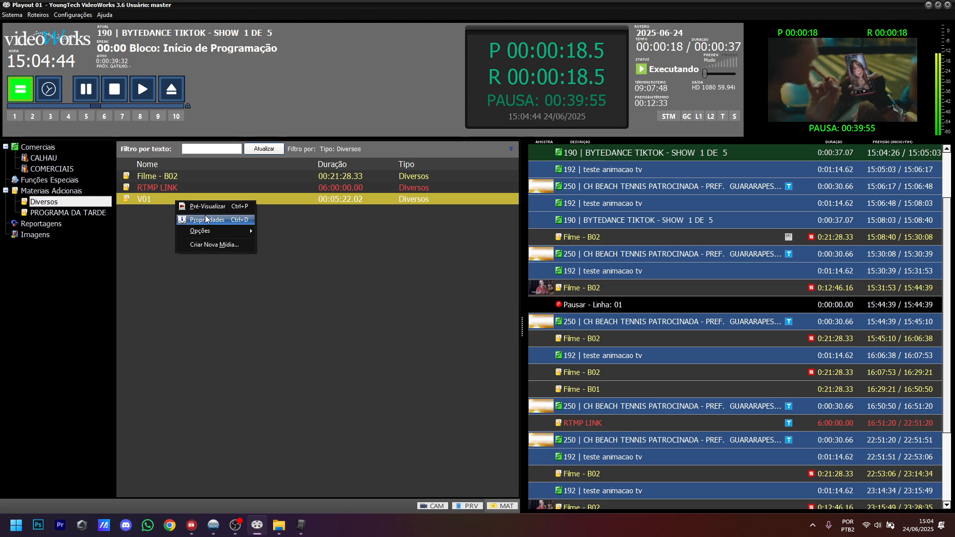
click(199, 207)
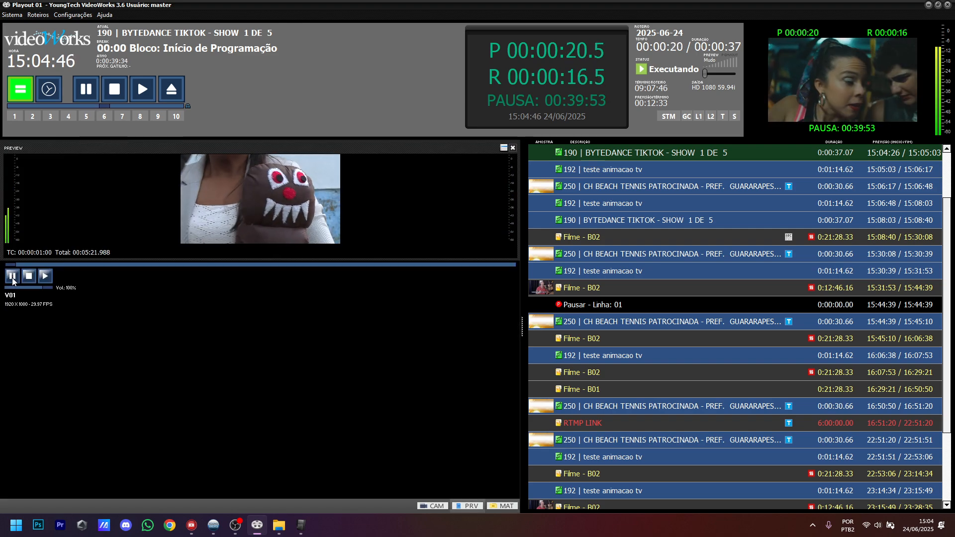
click(512, 148)
drag(198, 196, 611, 292)
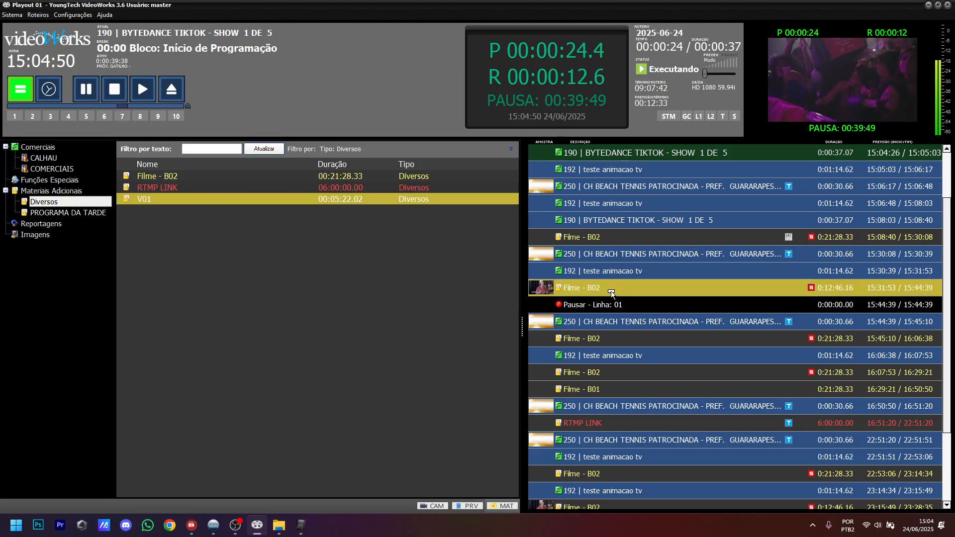
Step: Insert media 192 by code at the first 192 | teste animacao tv after the pause, and media 250 between the two 192 items
click(606, 375)
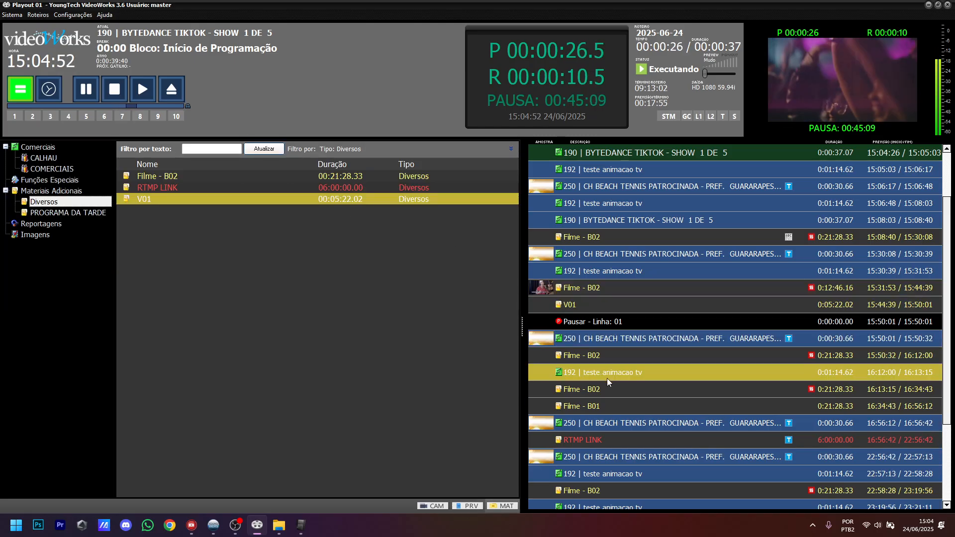
key(Insert)
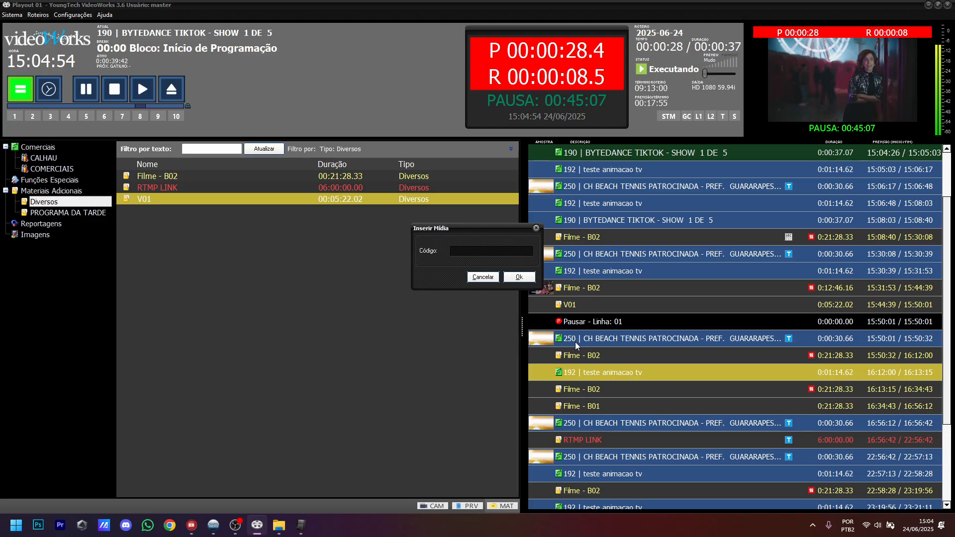
text(192)
key(Return)
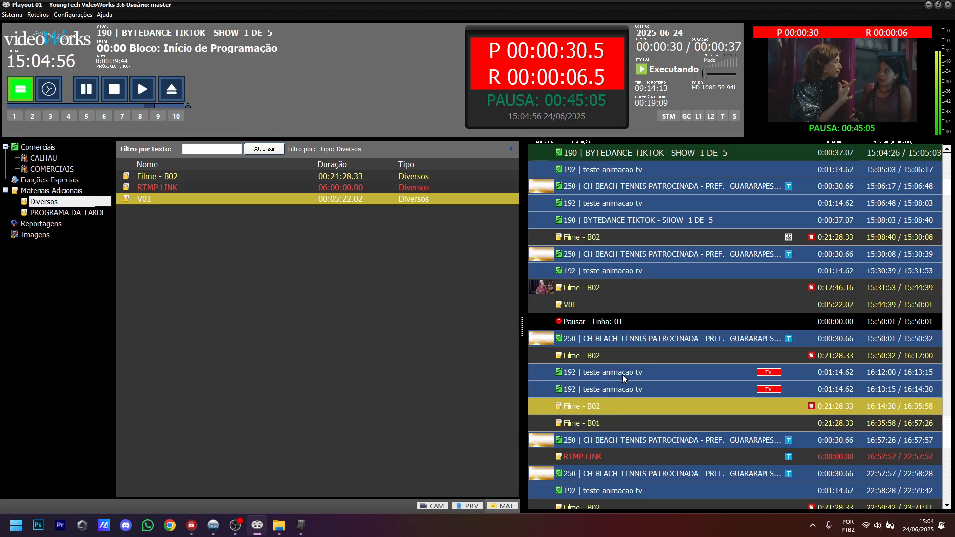
key(Insert)
text(P)
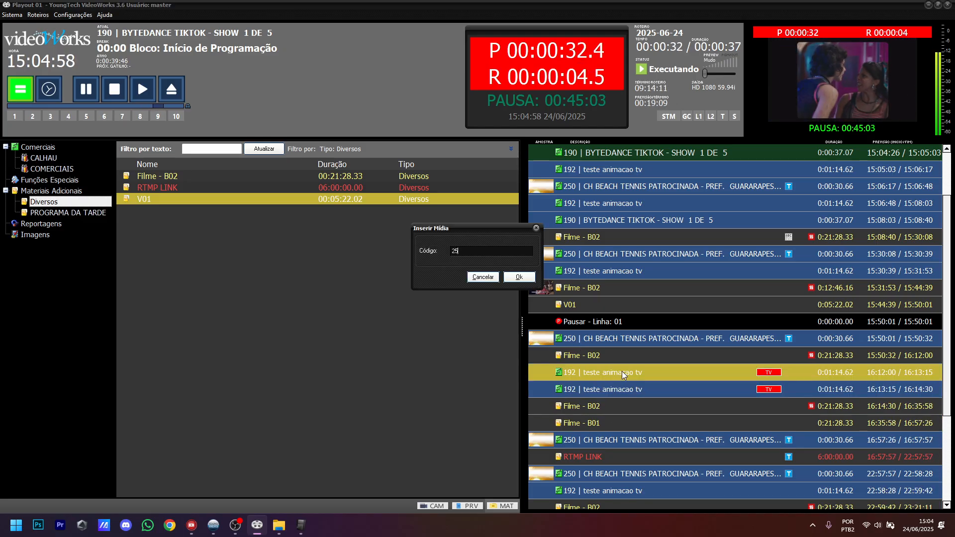
key(Return)
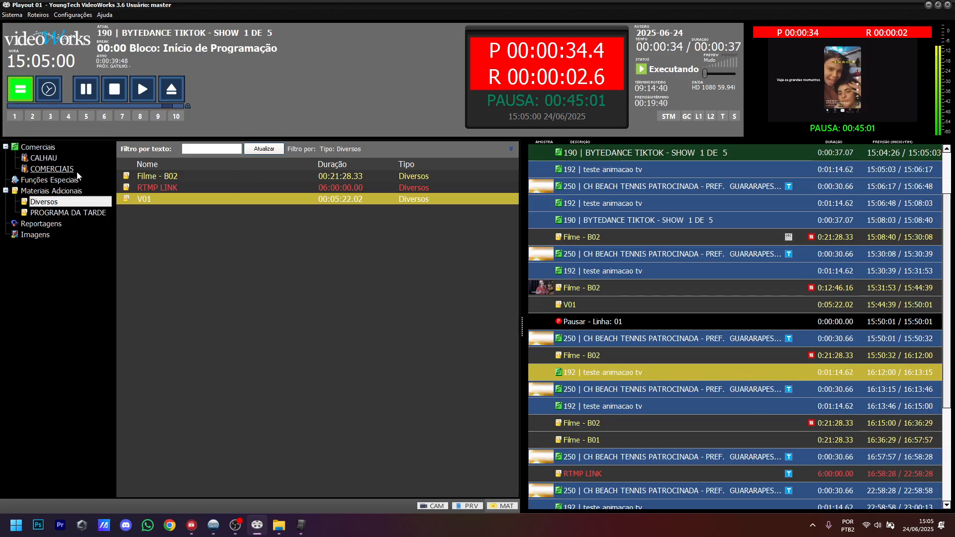
Step: Insert the CH BEACH TENNIS PATROCINADA commercial from COMERCIAIS above the upcoming RTMP LINK in the schedule
click(61, 169)
drag(178, 188, 624, 459)
click(619, 377)
click(689, 326)
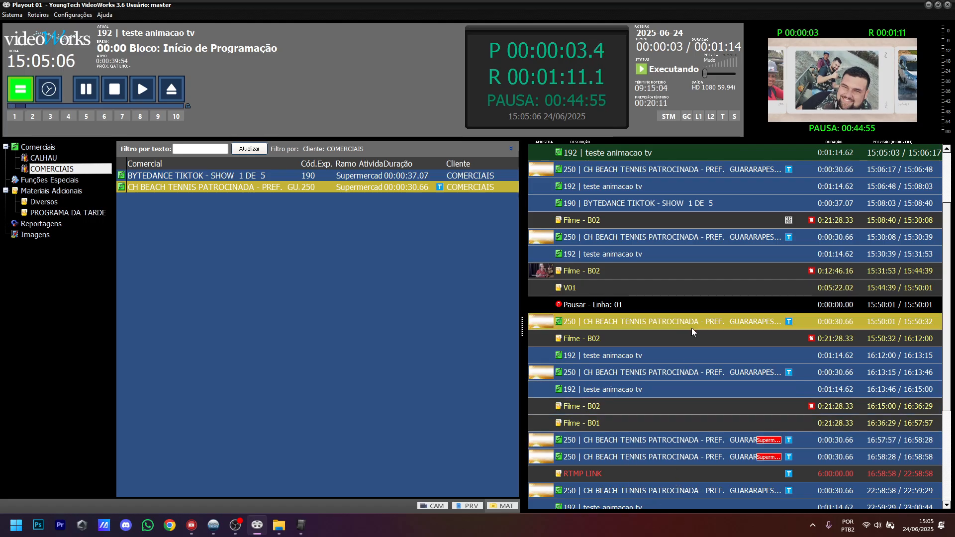
Step: Insert RTMP LINK from the Diversos materials directly below the on-air 192 | teste animacao tv
scroll(697, 332, up, 2)
click(624, 296)
click(620, 239)
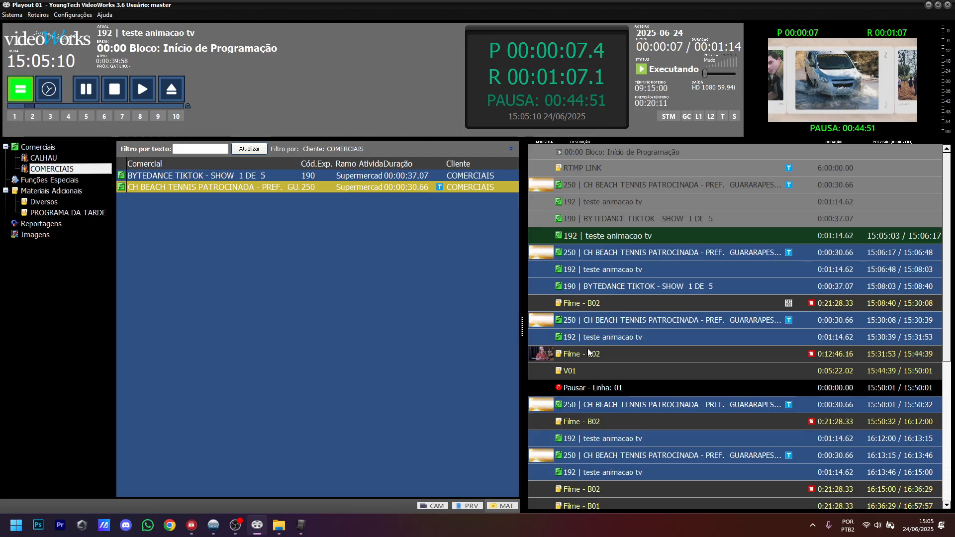
click(601, 166)
click(596, 232)
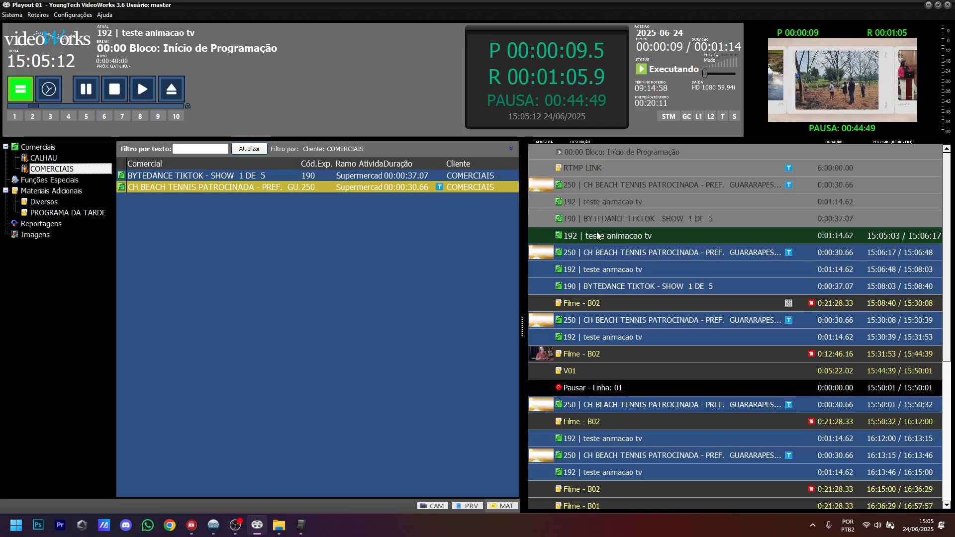
click(60, 213)
click(47, 202)
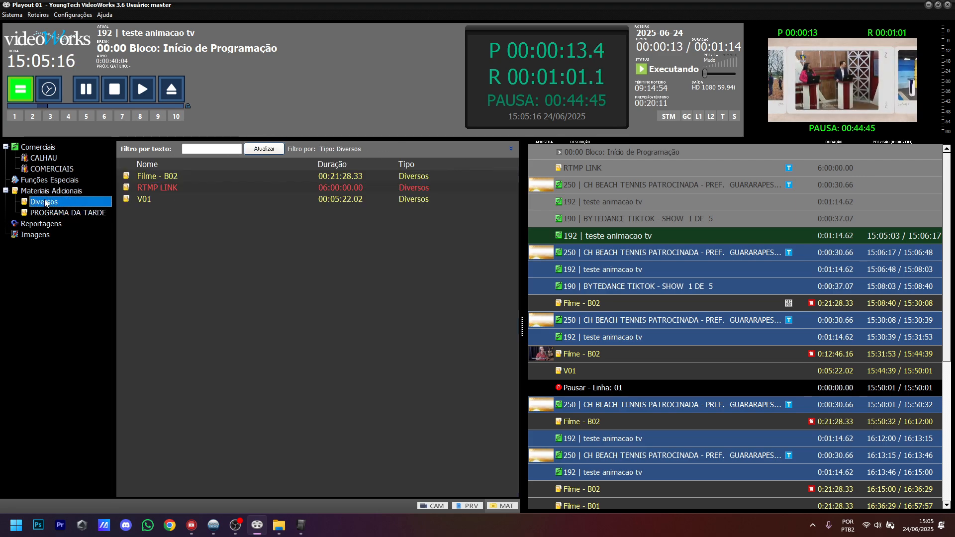
drag(152, 191, 702, 277)
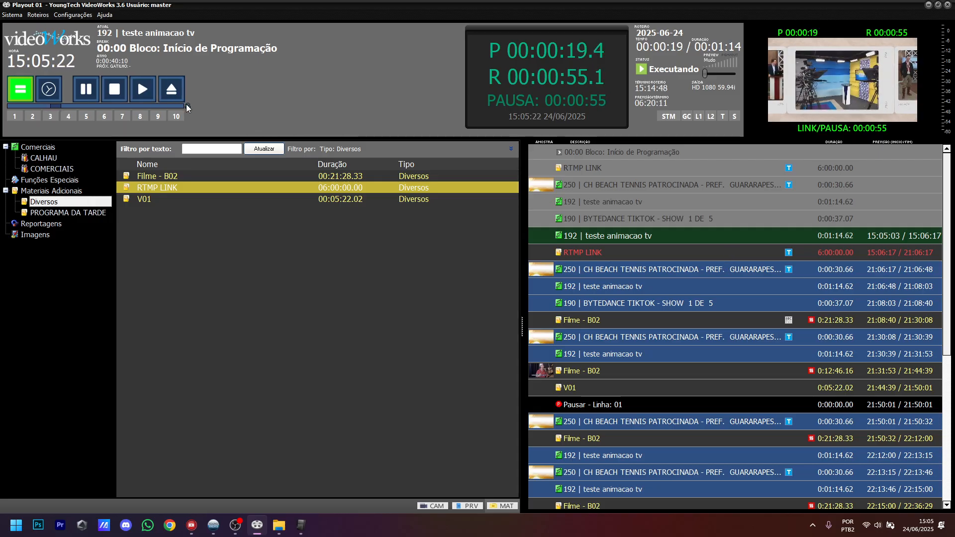
Step: Eject the on-air commercial to put RTMP LINK on air, and view its source stream in YoungTech StreamingPlayer
click(171, 106)
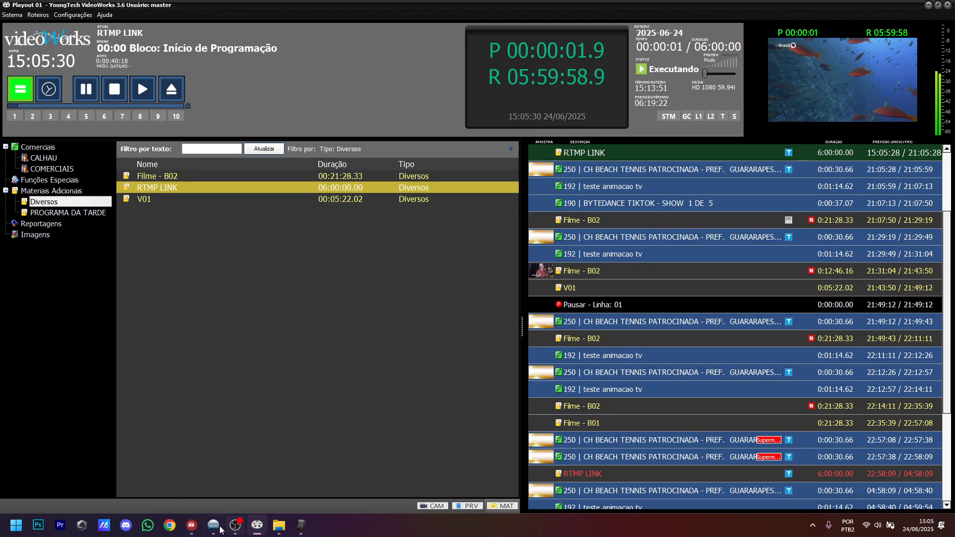
click(192, 525)
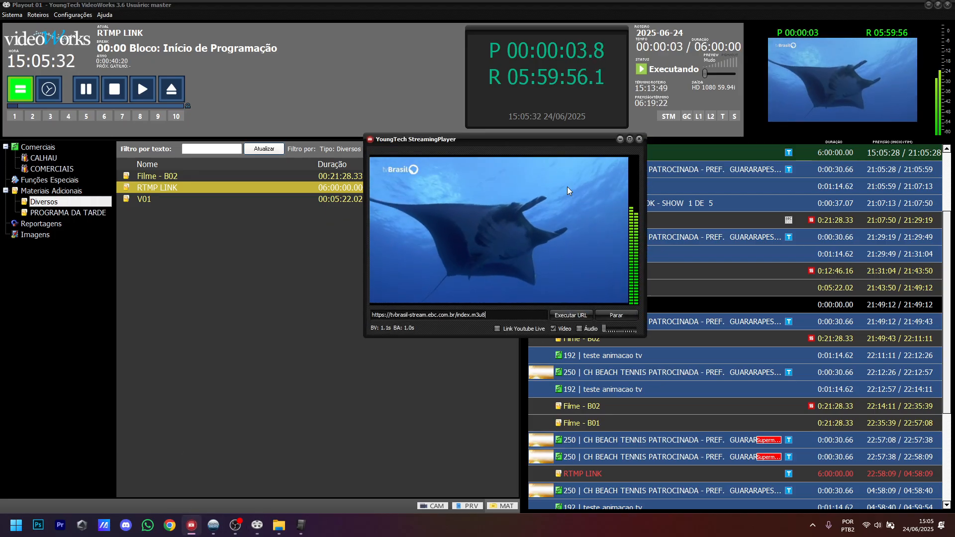
click(620, 140)
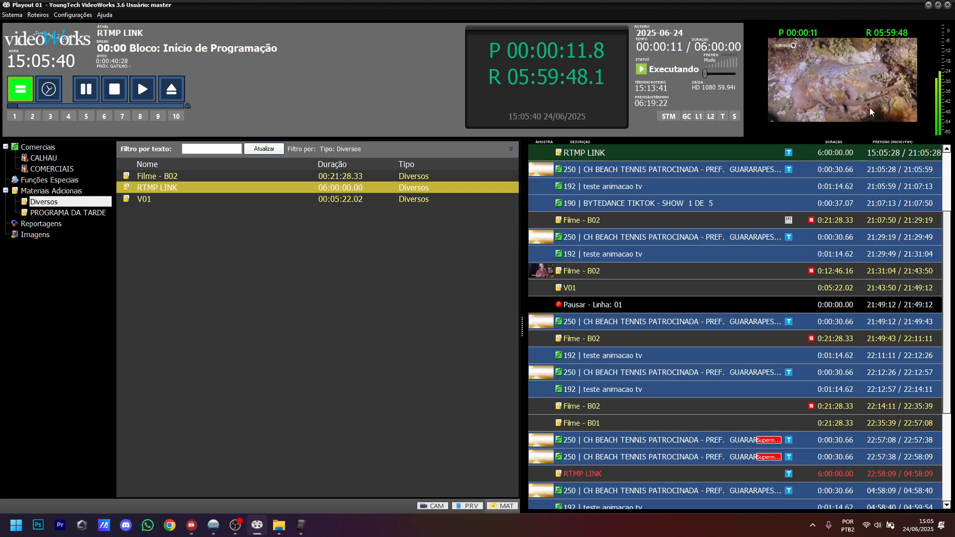
Step: Preview the live input of the schedule's Pausar - Linha: 01 item twice, closing the preview each time
right_click(596, 307)
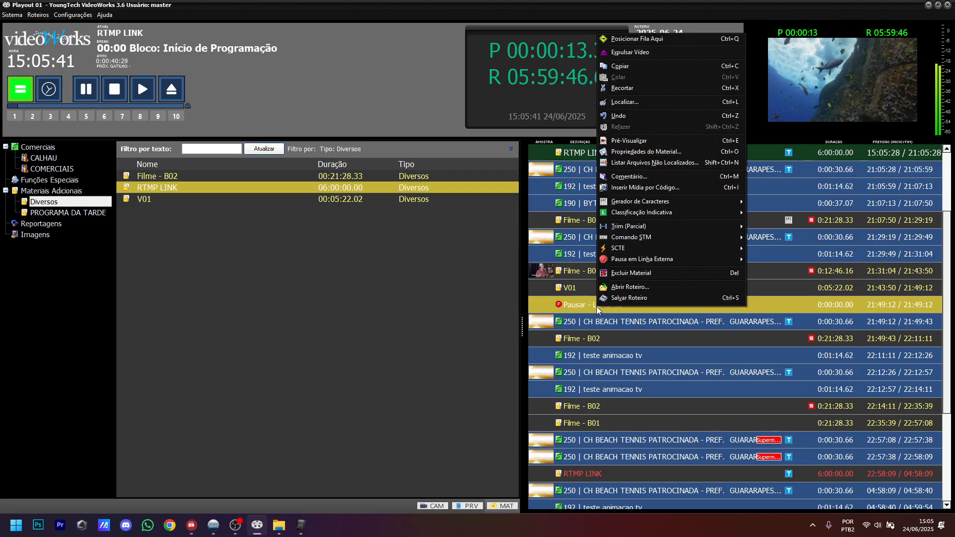
click(620, 139)
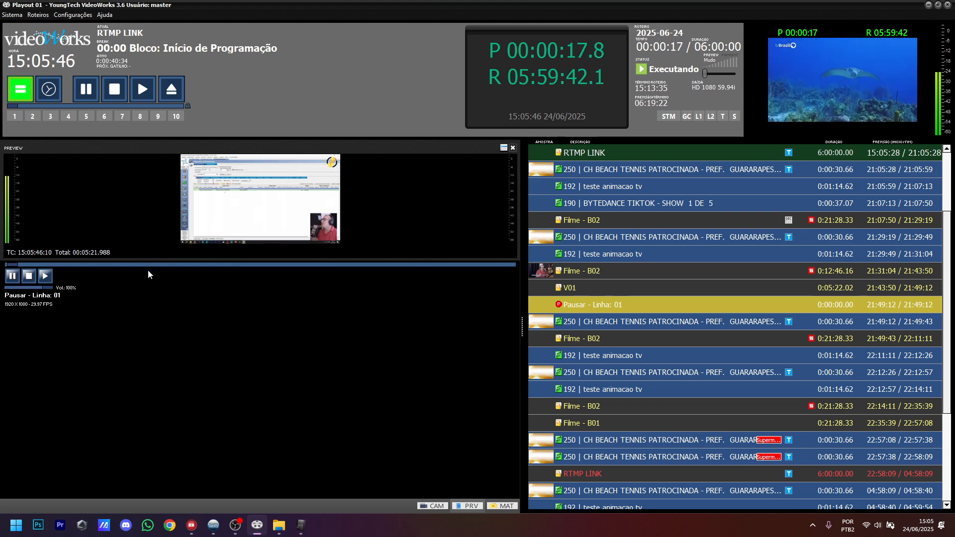
click(514, 148)
click(595, 318)
click(596, 306)
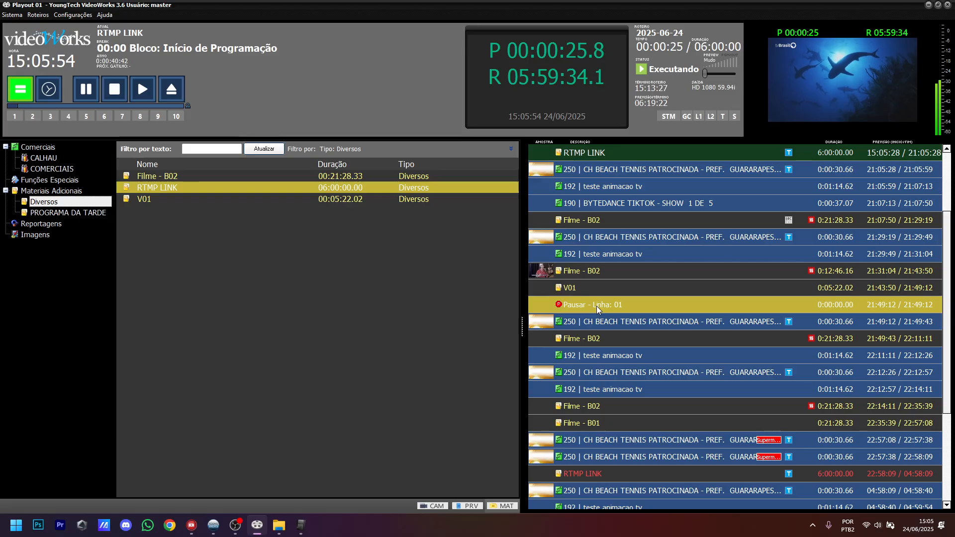
key(Up)
click(615, 308)
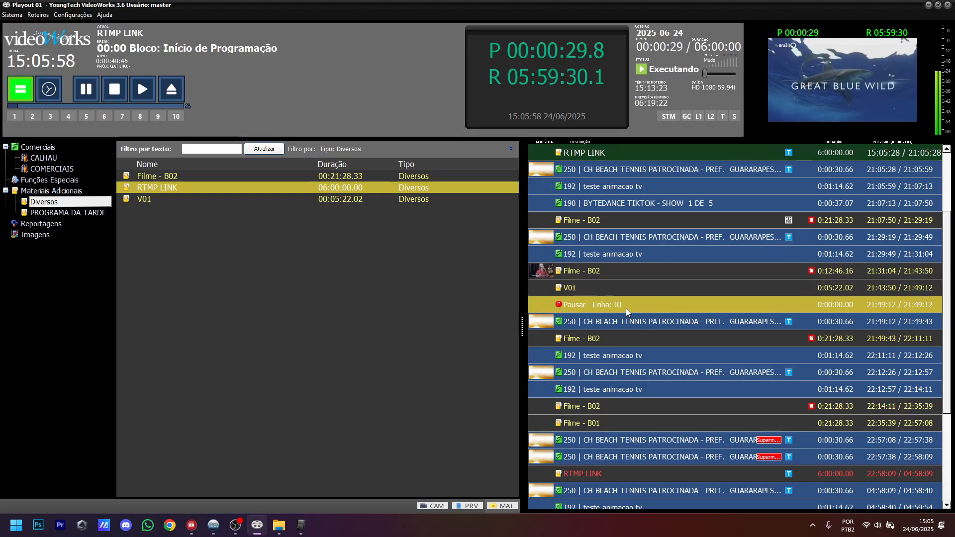
right_click(626, 309)
click(666, 142)
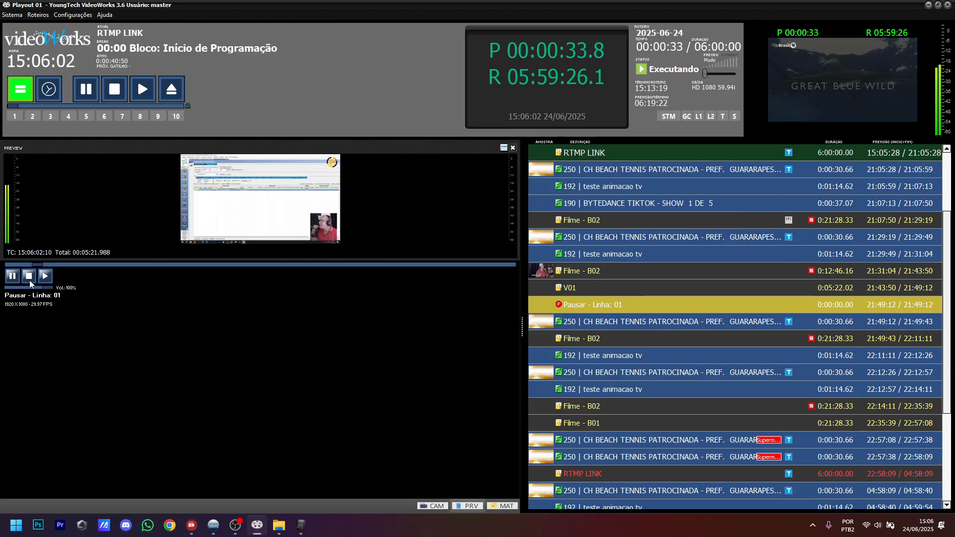
click(512, 148)
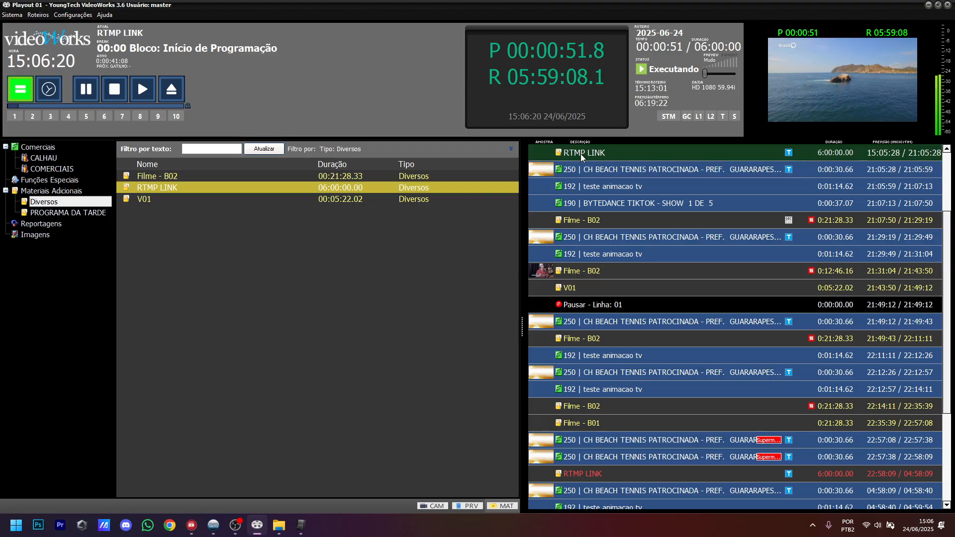
Step: Eject RTMP LINK from air and reorder the upcoming items as Pausar - Linha: 01, 190 | BYTEDANCE TIKTOK, 192 | teste animacao tv
click(169, 88)
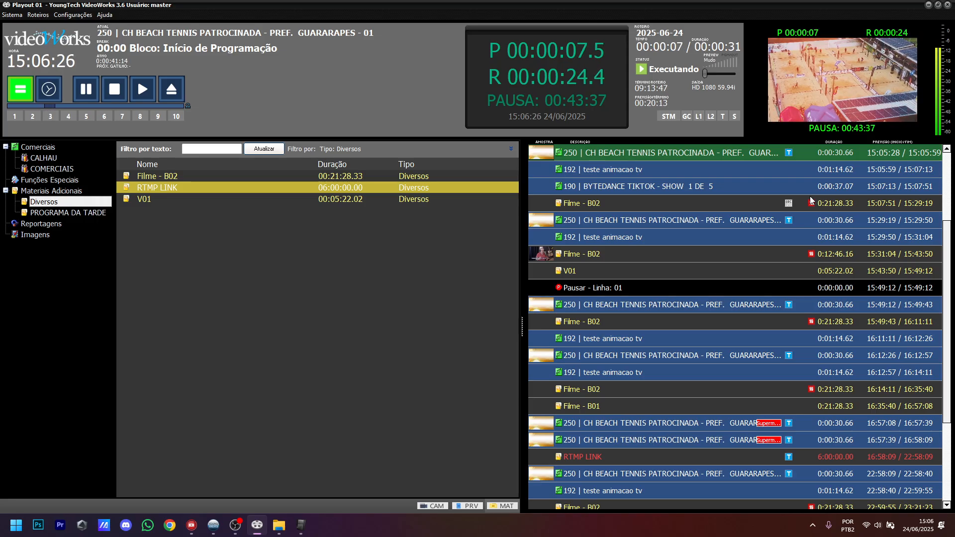
click(607, 291)
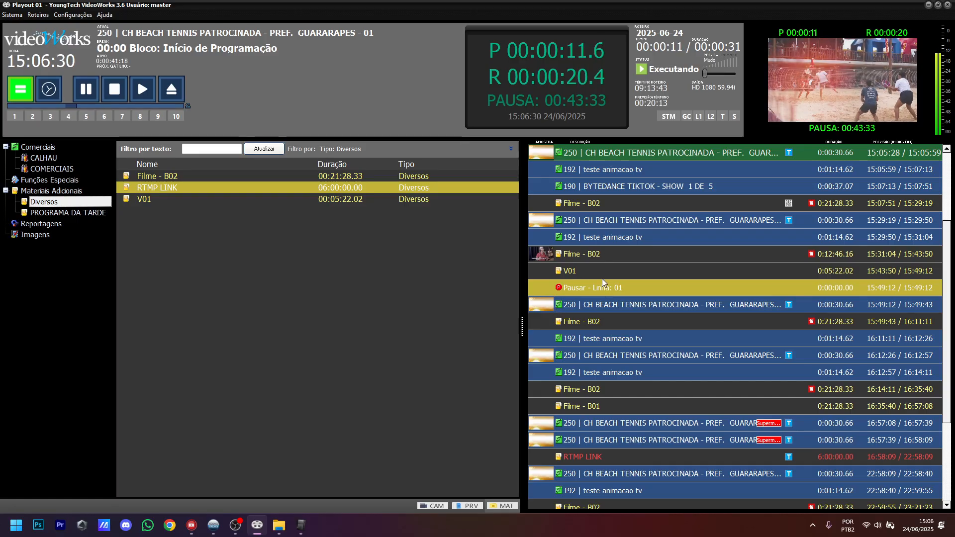
drag(608, 142, 587, 205)
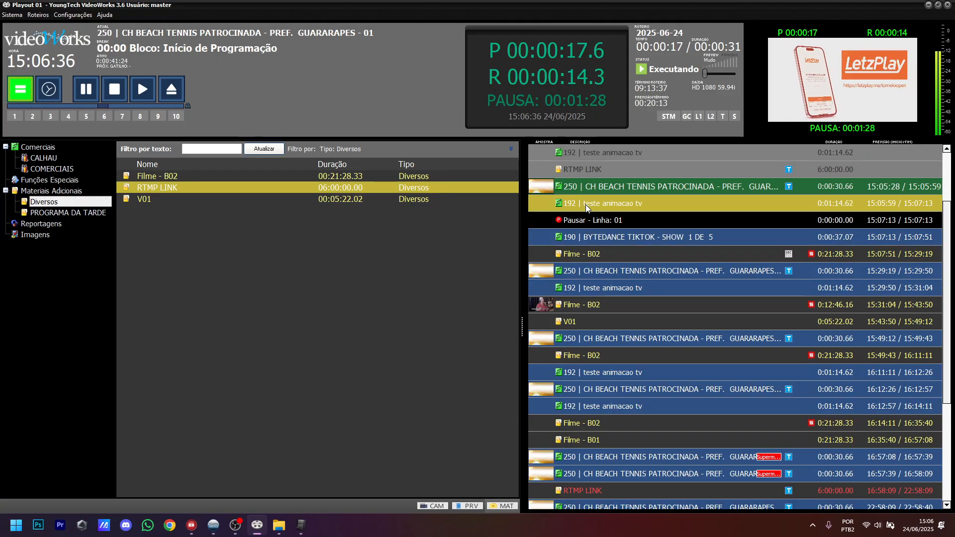
drag(589, 206, 589, 240)
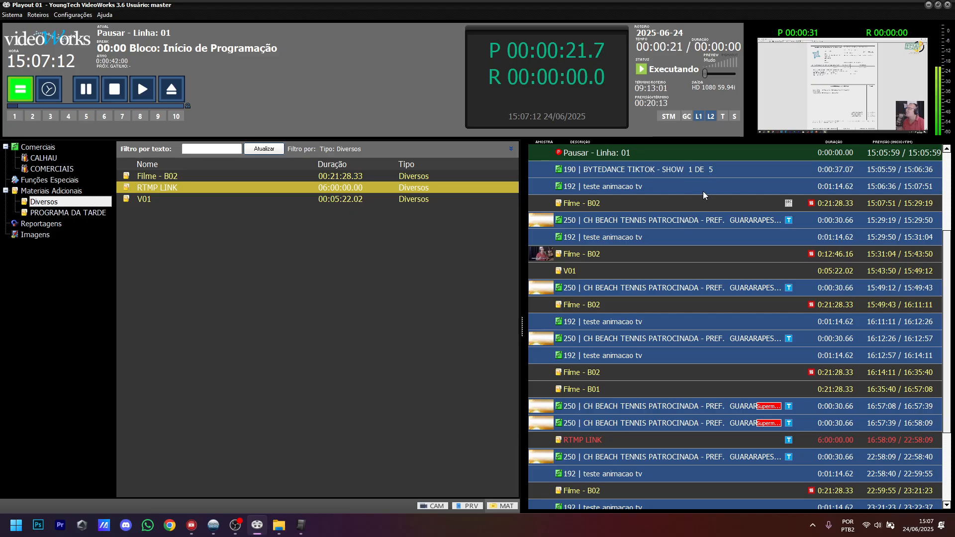
Step: Turn off L1 and L2 for the on-air pause, and show the VideoWorks PGM - Channel 01 output window
click(709, 118)
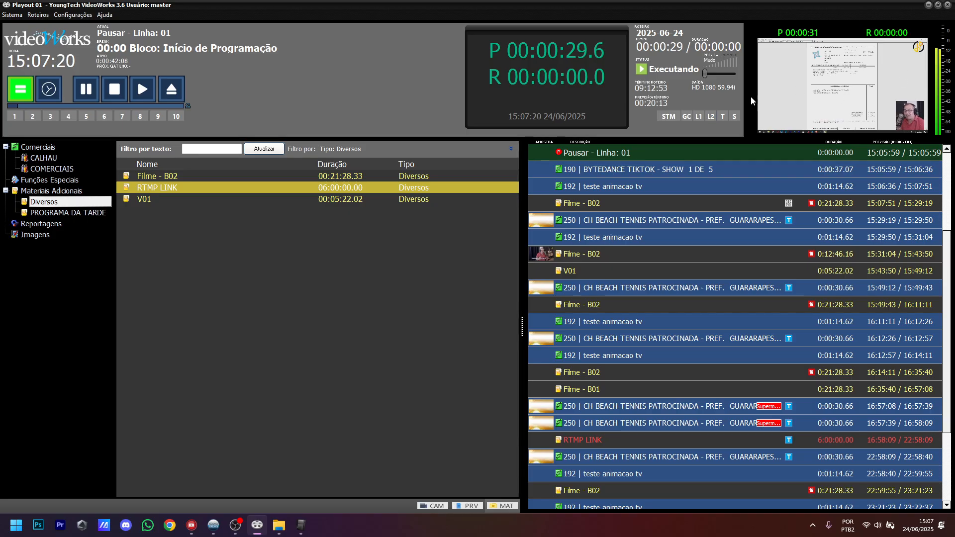
click(813, 526)
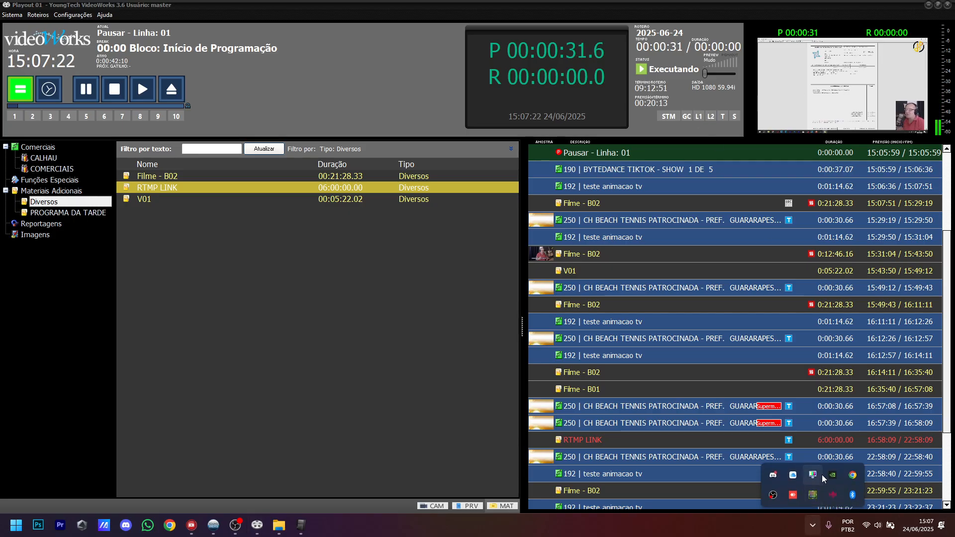
right_click(818, 475)
click(853, 422)
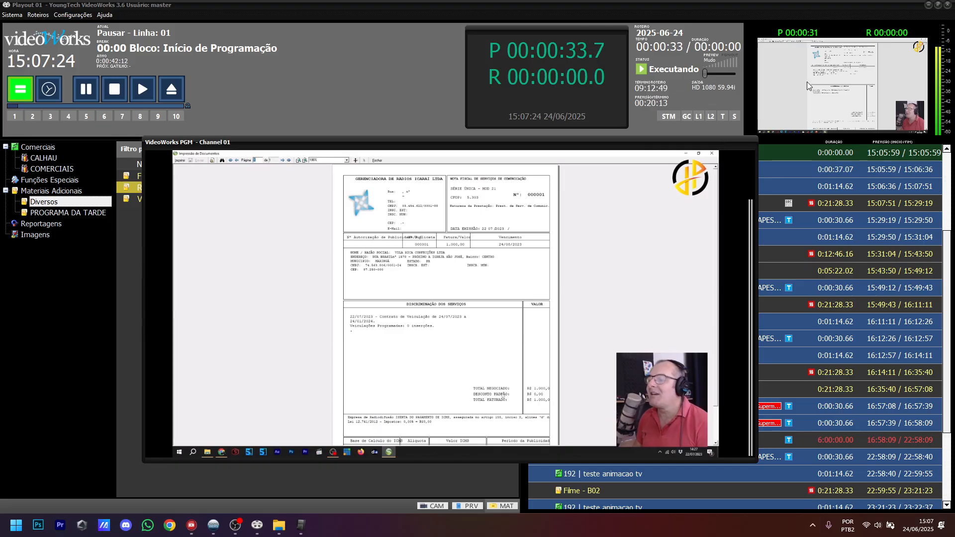
Step: Turn on the L1 logo for the on-air pause and show the VideoWorks PGM - Channel 01 output window
click(702, 116)
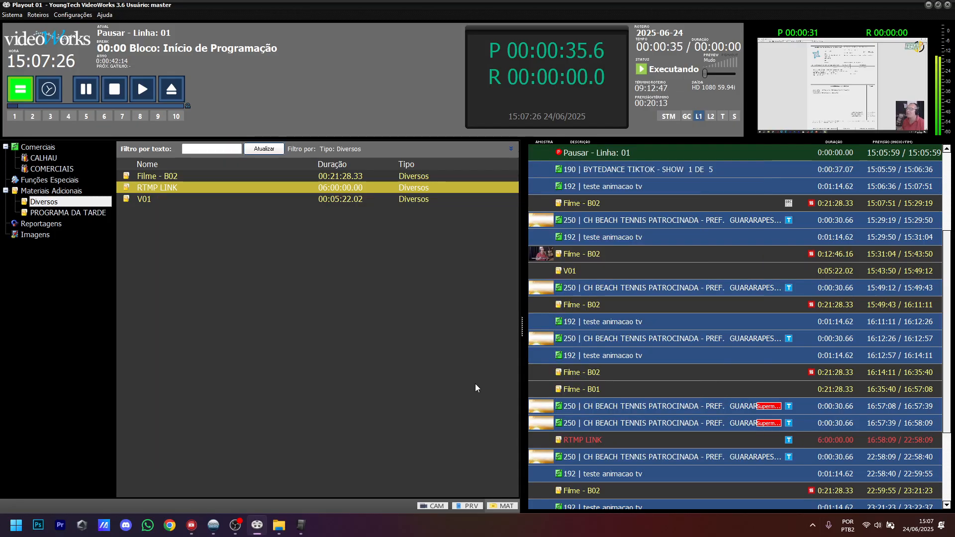
click(813, 526)
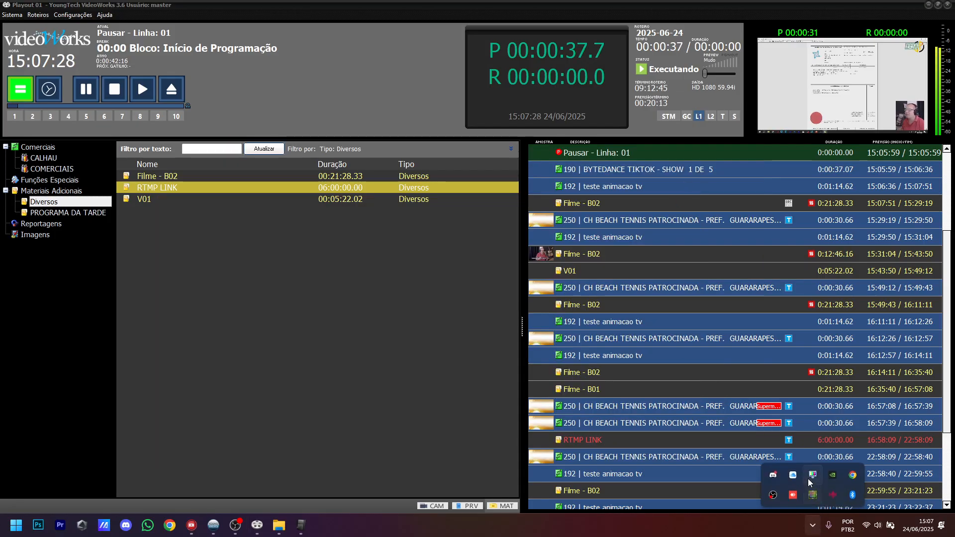
click(813, 475)
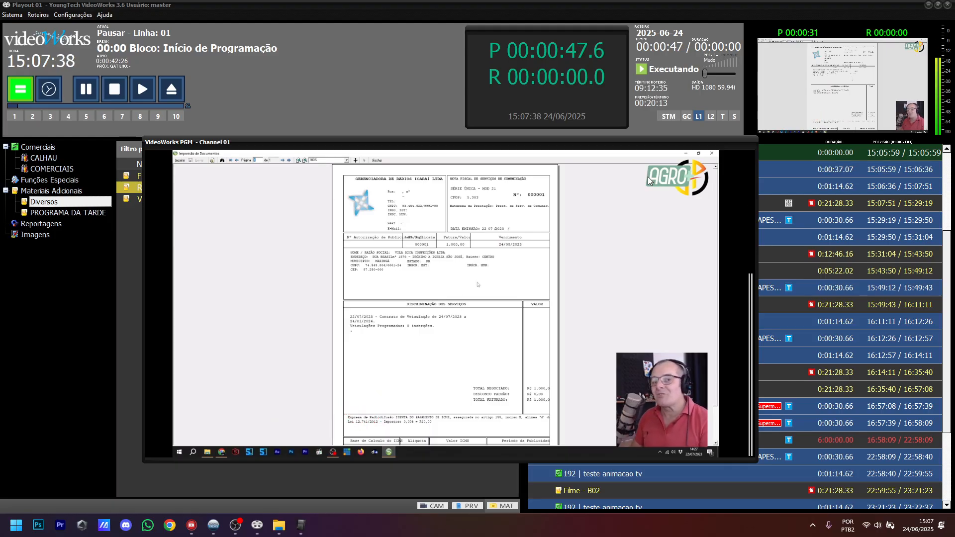
Step: Turn on the L2 logo too, and bring the PGM output window back, moving it clear of the status controls
click(712, 118)
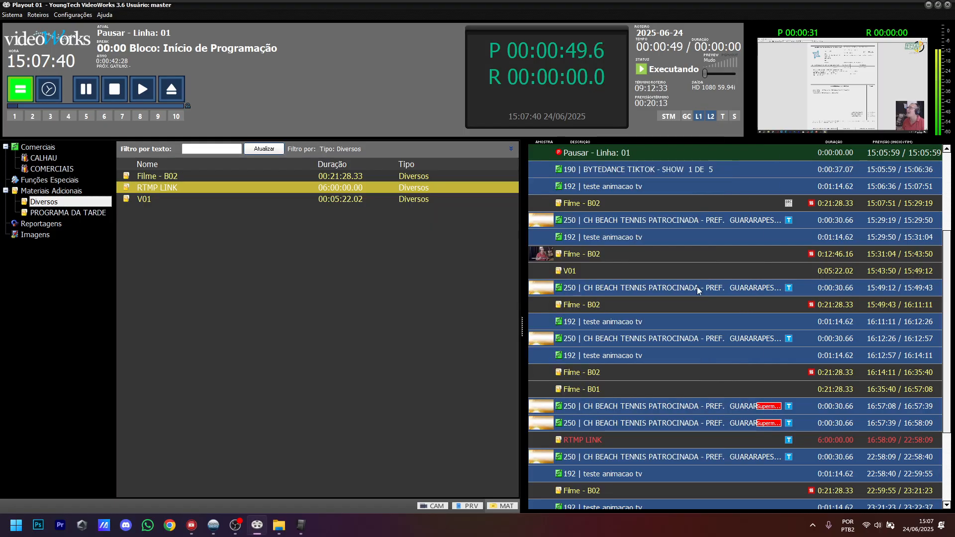
click(811, 526)
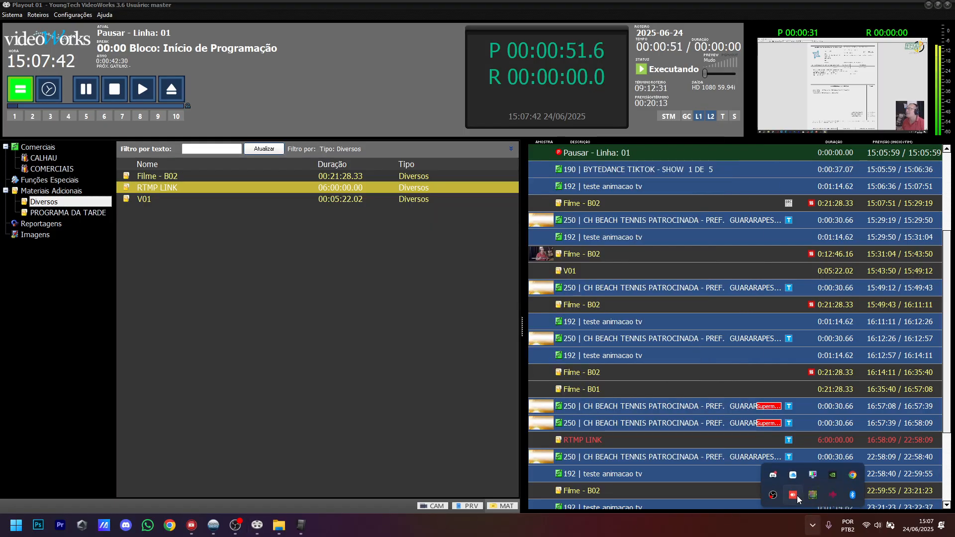
click(812, 479)
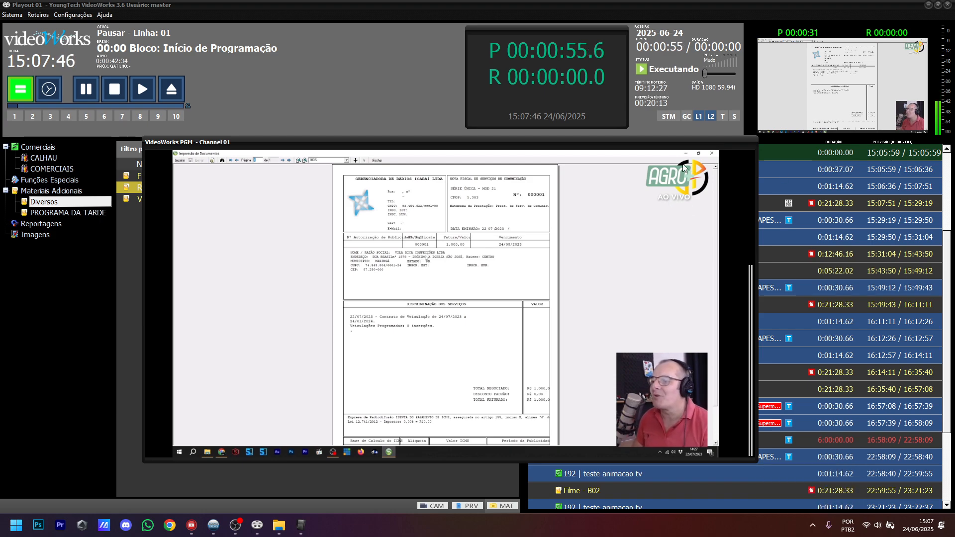
drag(582, 149, 537, 185)
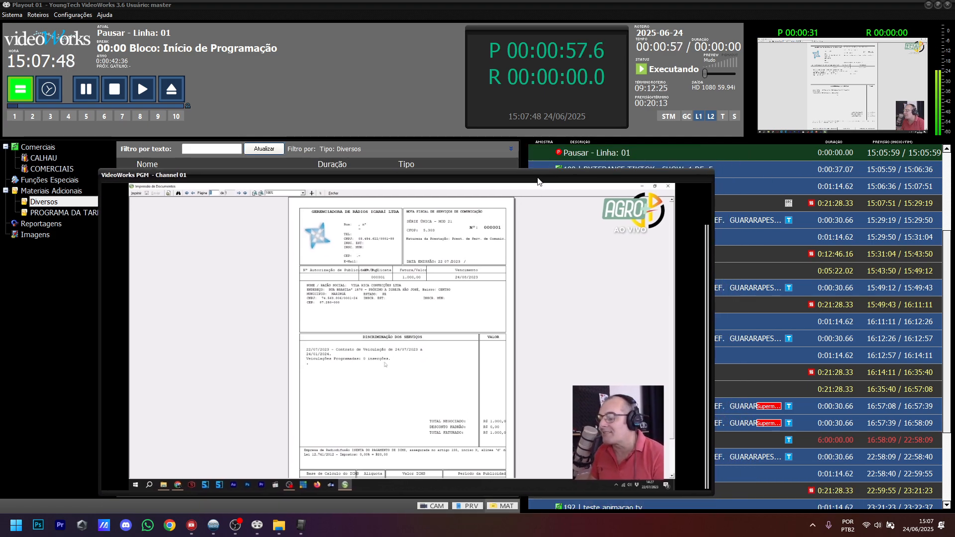
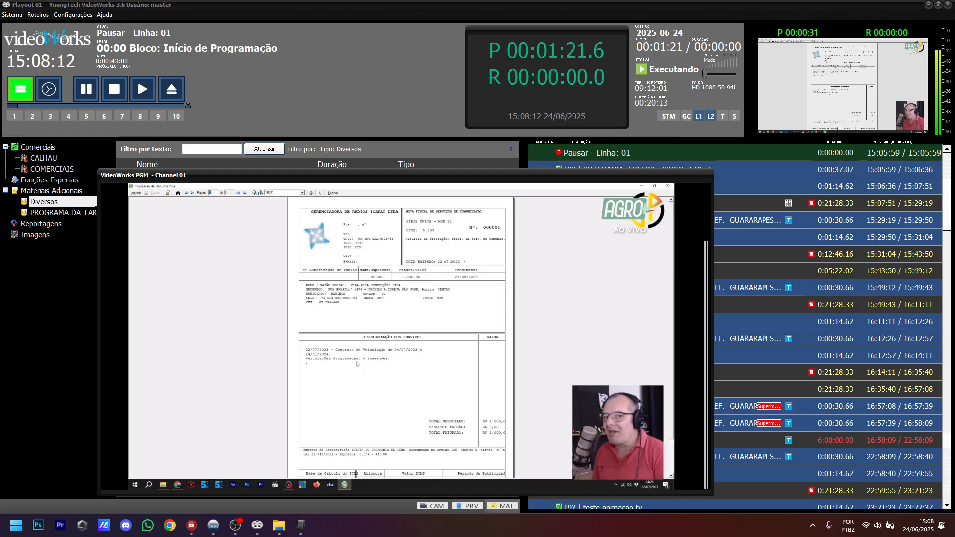
Step: Turn on the T overlay for the on-air pause and view it in the PGM output window
click(724, 116)
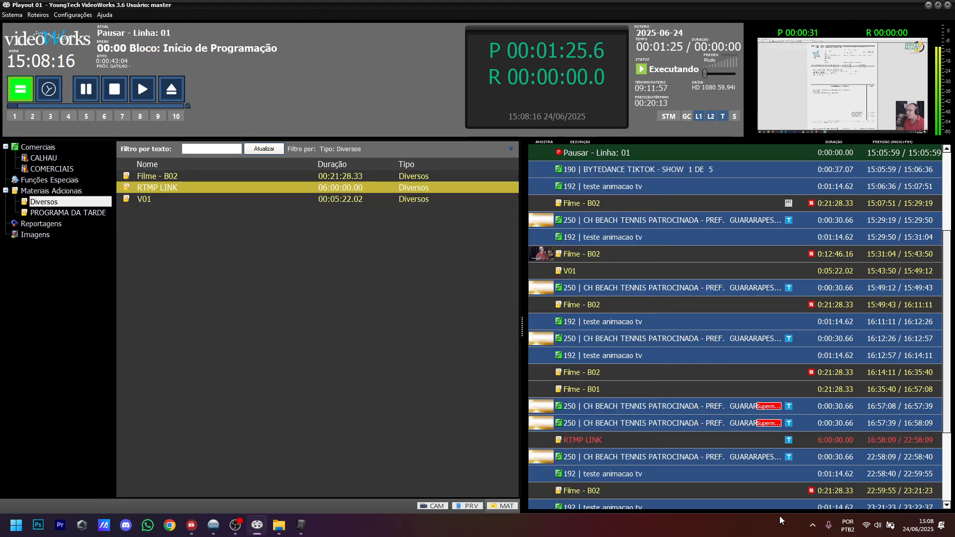
click(813, 526)
right_click(812, 476)
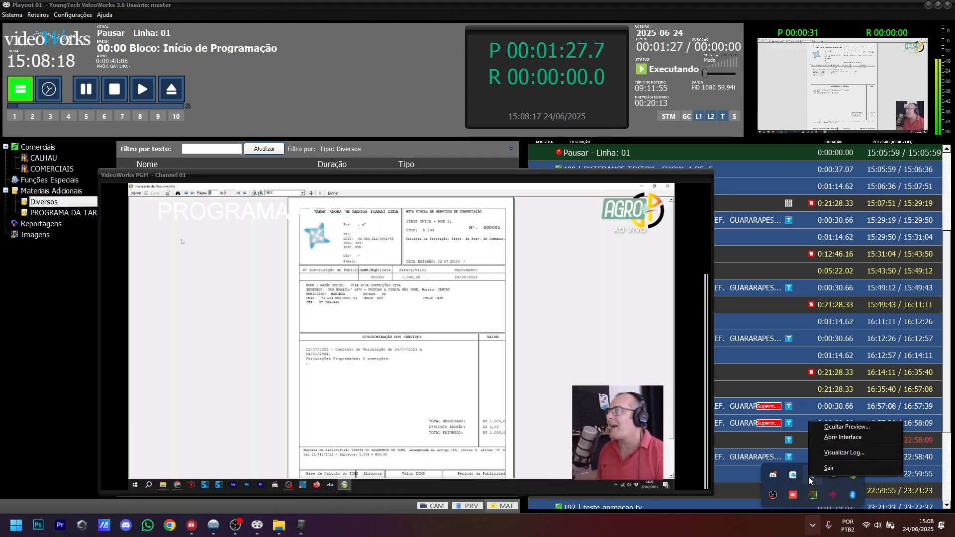
click(250, 196)
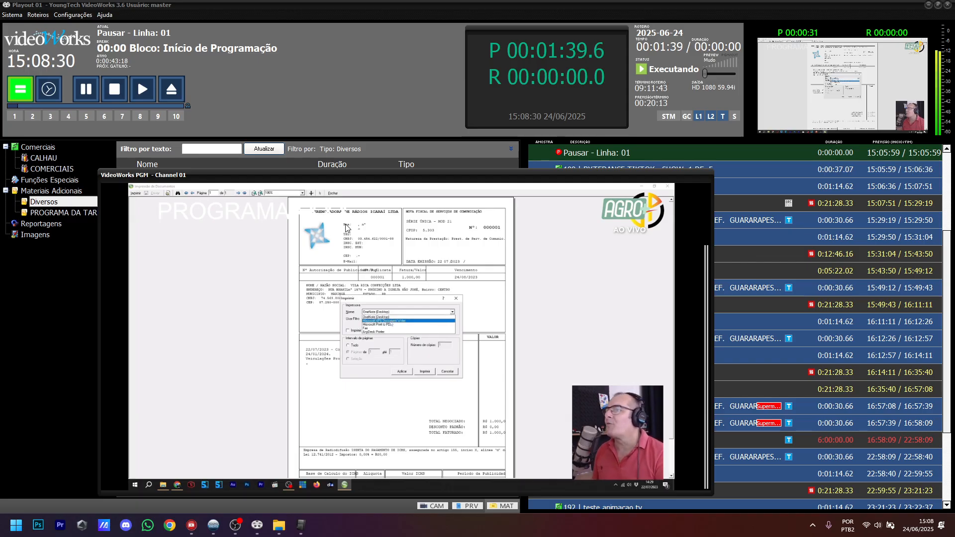
click(709, 175)
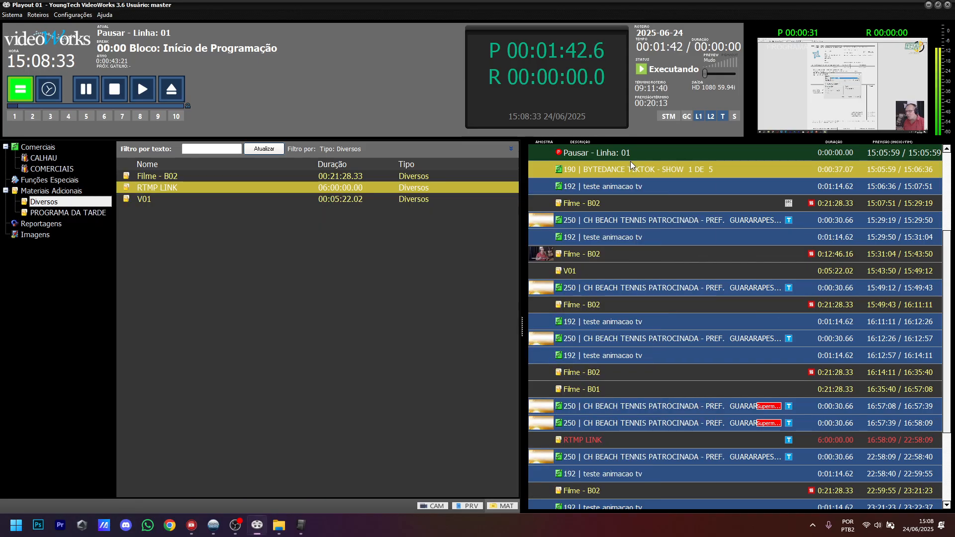
Step: Turn on GC for the on-air pause and go through compositions IA GC 02, FLA CHIP, IA GC 14 and IA GC 18, airing IA GC 19
click(686, 117)
click(429, 265)
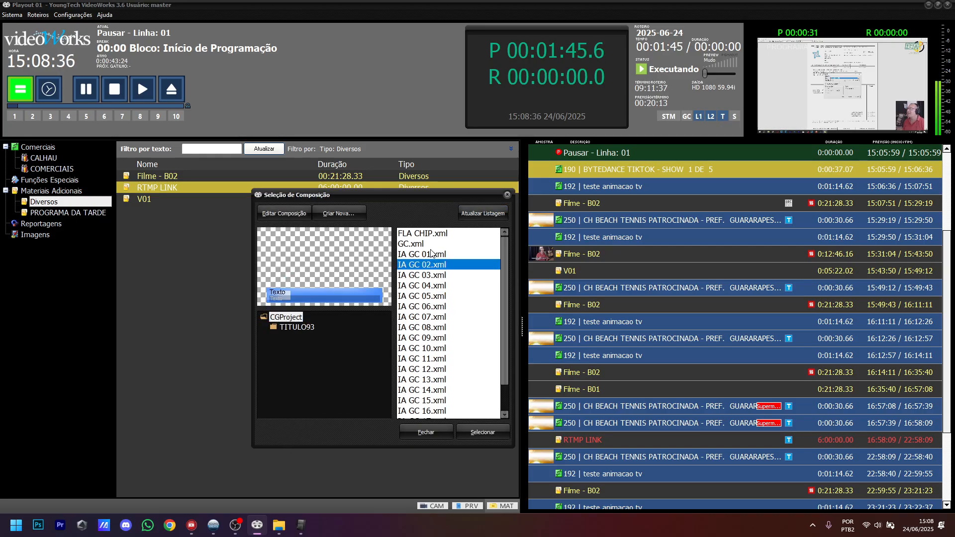
click(430, 234)
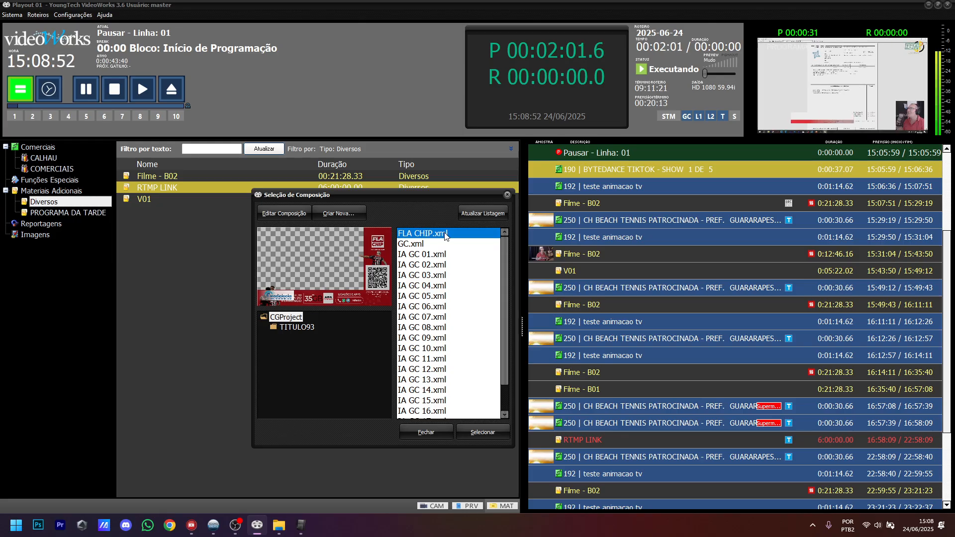
click(437, 390)
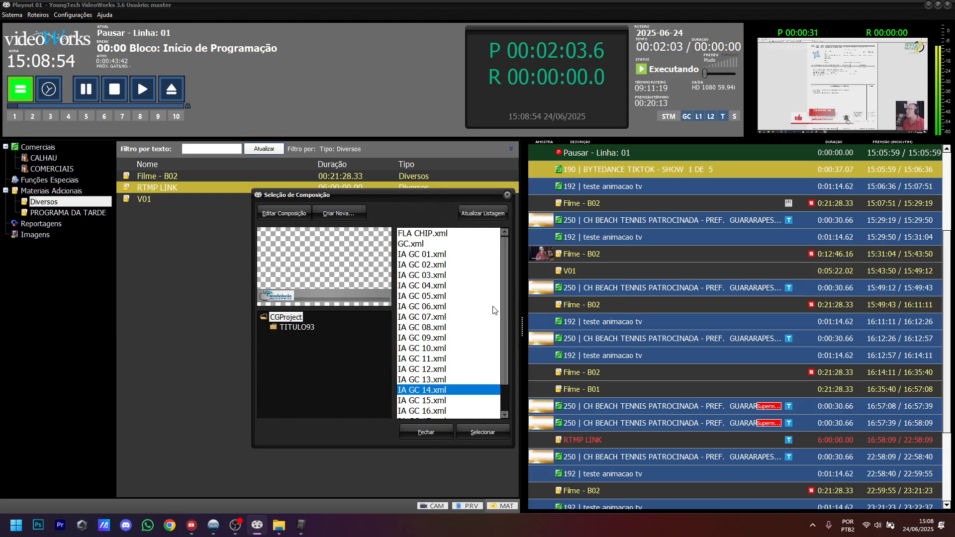
scroll(501, 299, down, 1)
click(444, 401)
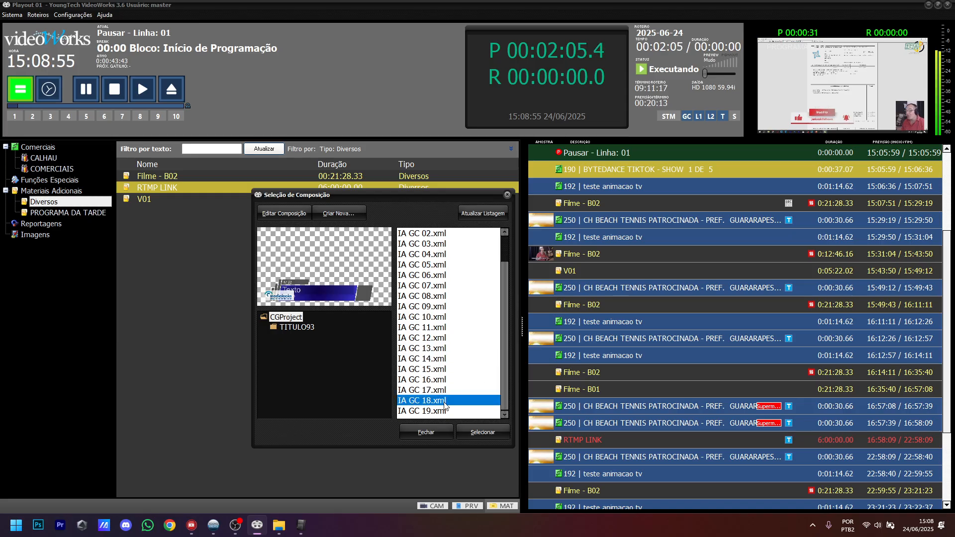
click(421, 411)
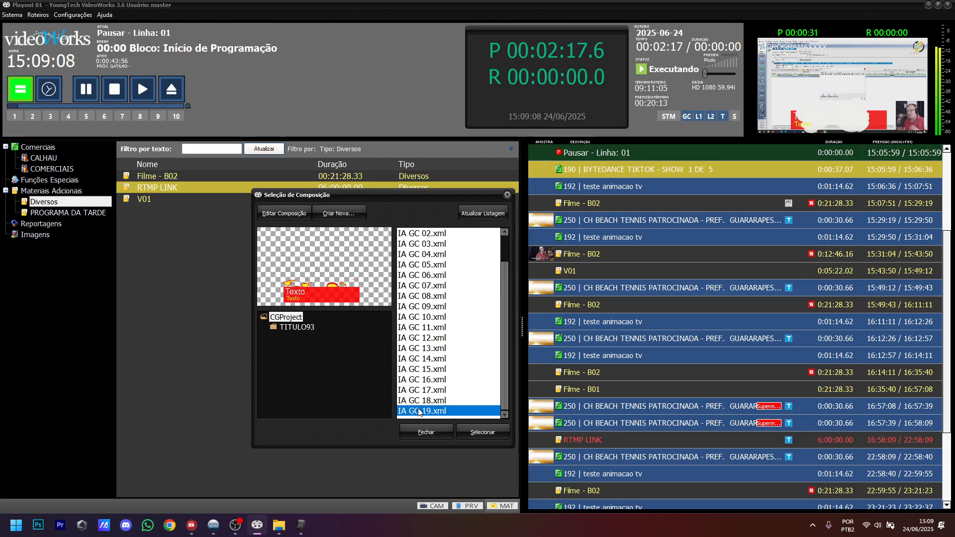
Step: Put the IA GC 01 composition on air and open it for editing in a maximized YMGDIGC window
click(418, 359)
scroll(413, 331, up, 3)
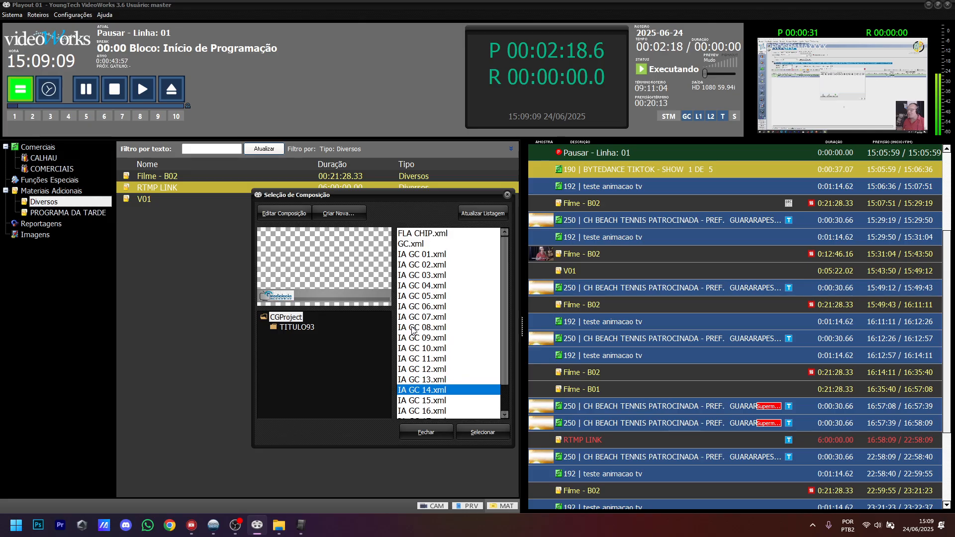
click(419, 256)
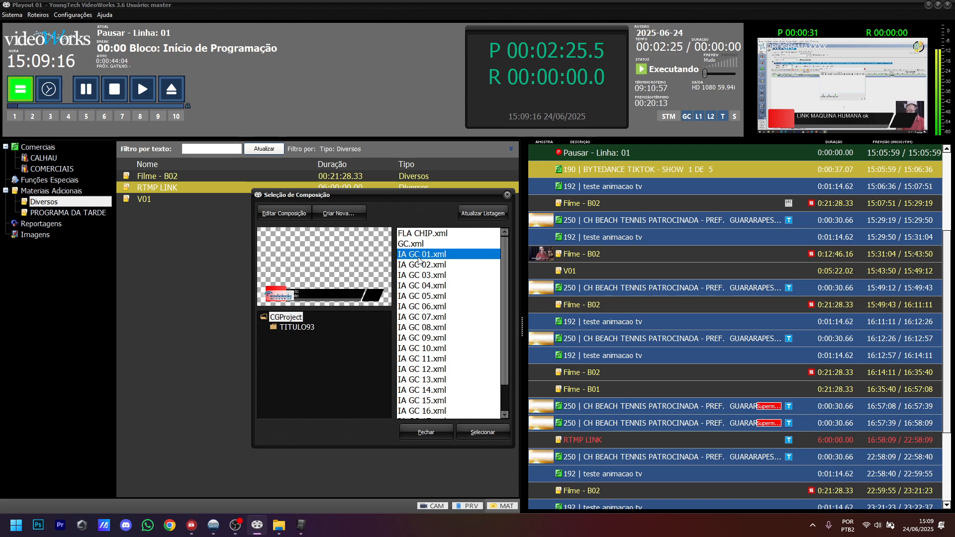
click(281, 217)
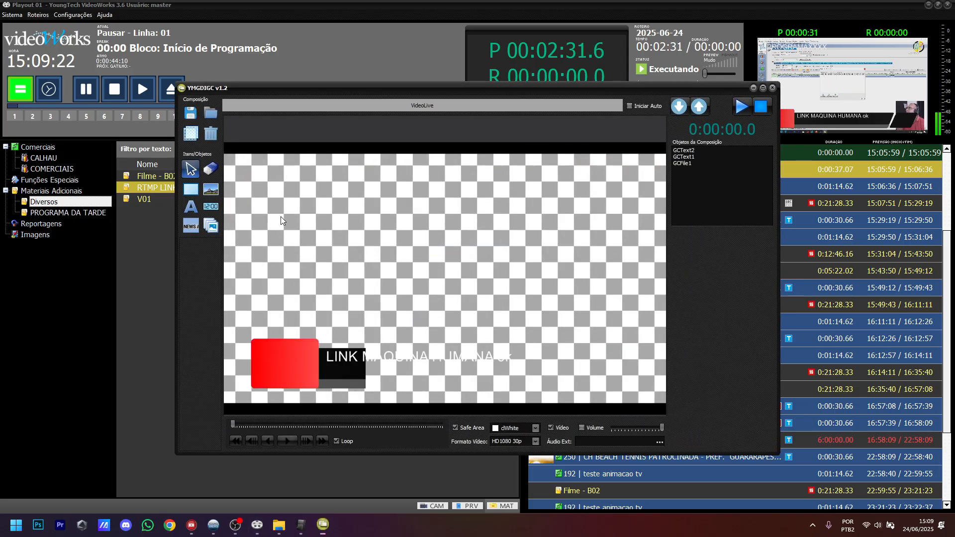
click(763, 87)
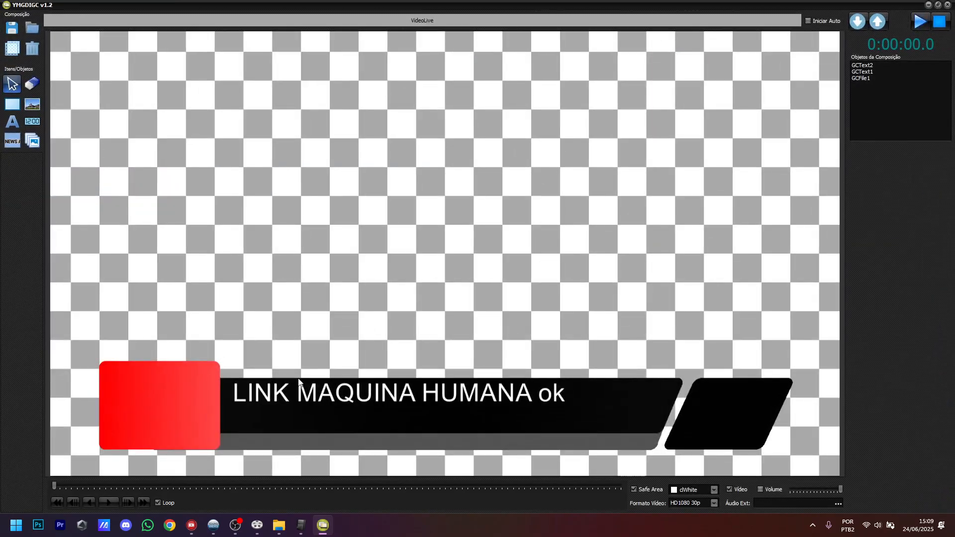
Step: Switch to Chrome as a guest, search Google for "rss g1" and open G1's "Siga o G1 por RSS" article
click(169, 525)
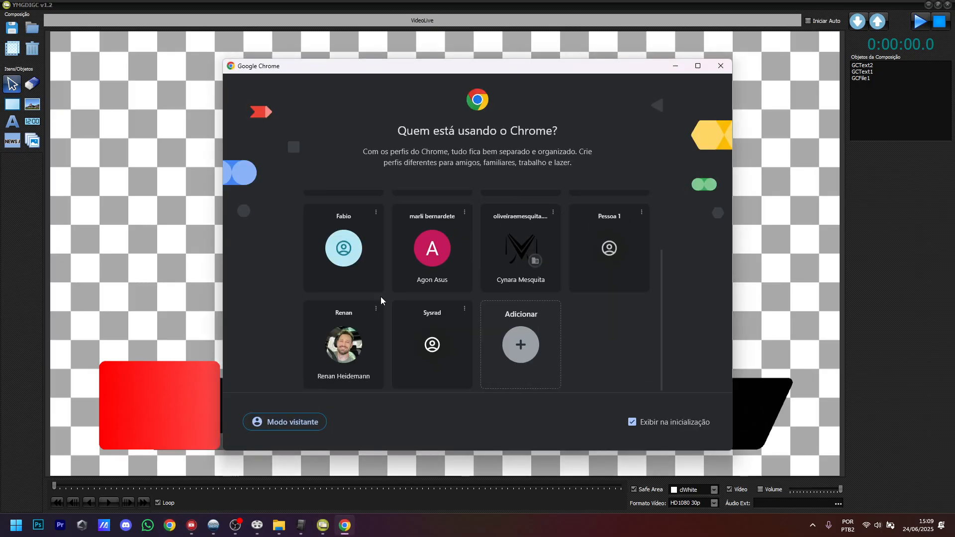
click(313, 421)
text(rss g1)
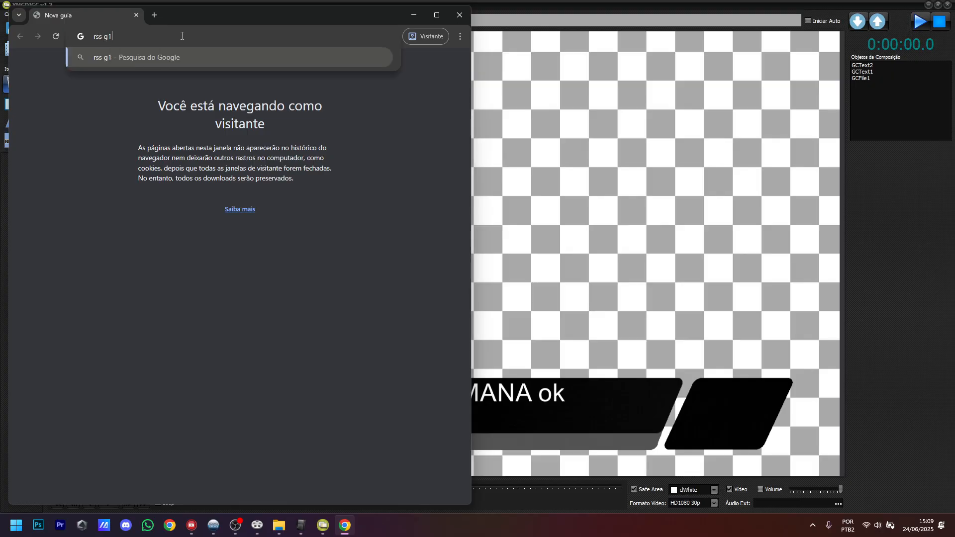
key(Return)
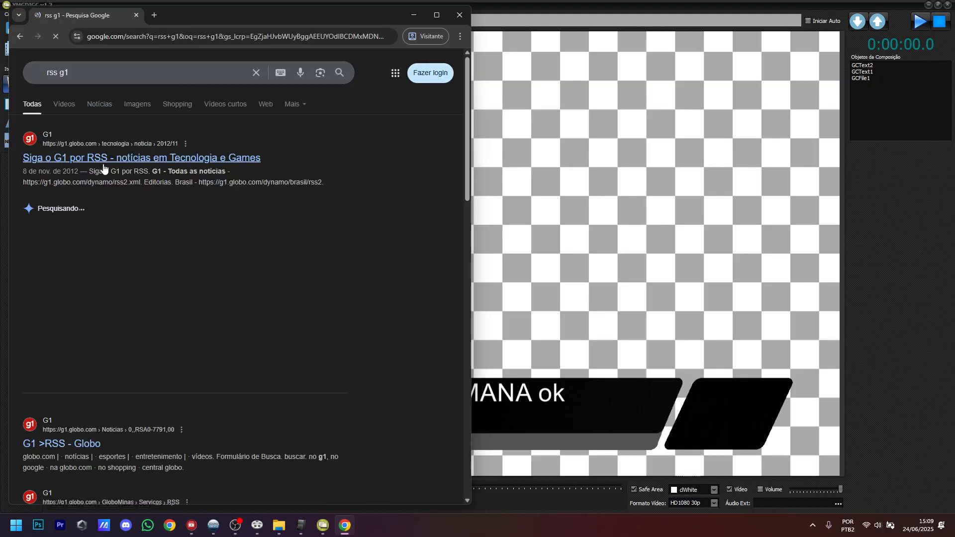
click(48, 160)
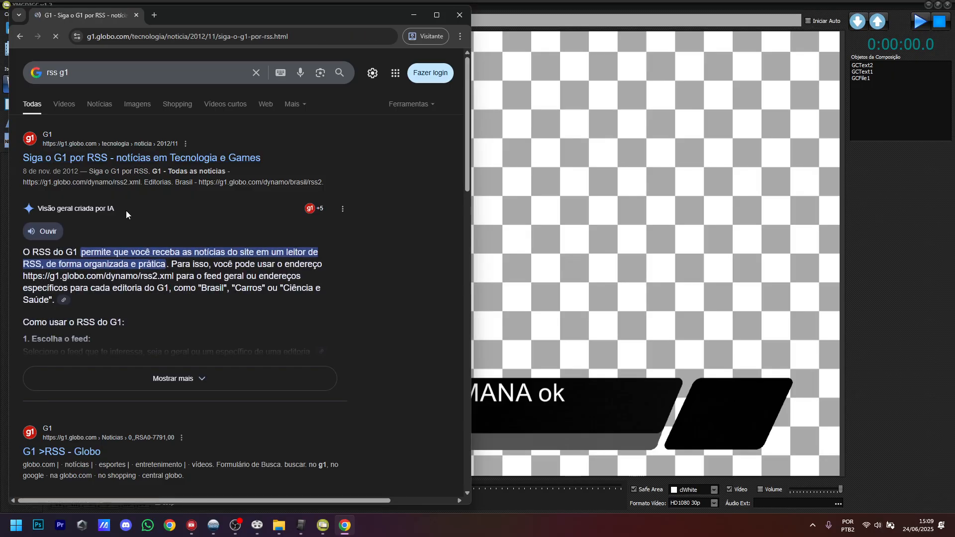
Step: Open G1's Brasil RSS feed, copy its address g1.globo.com/rss/g1/brasil/, and return to YMGDIGC
click(82, 302)
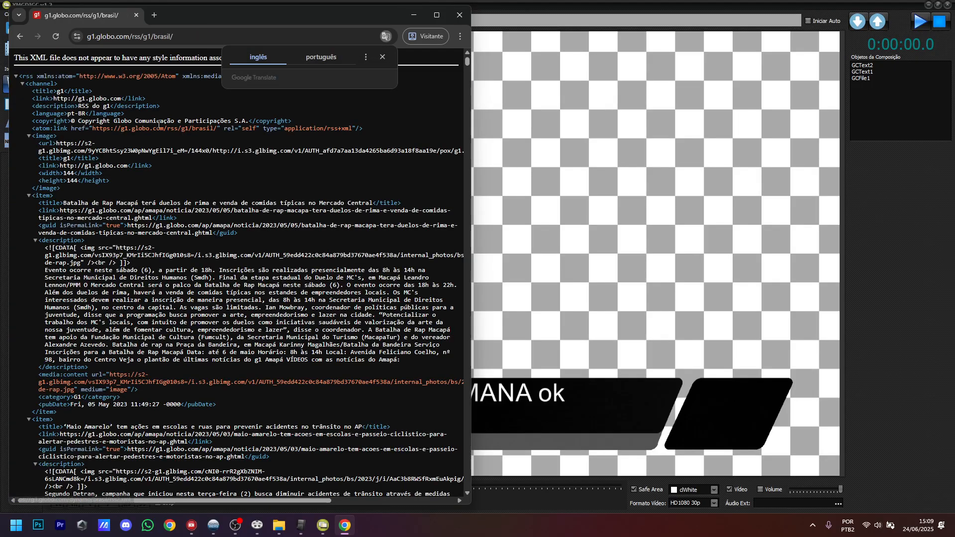
click(161, 41)
key(ctrl+c)
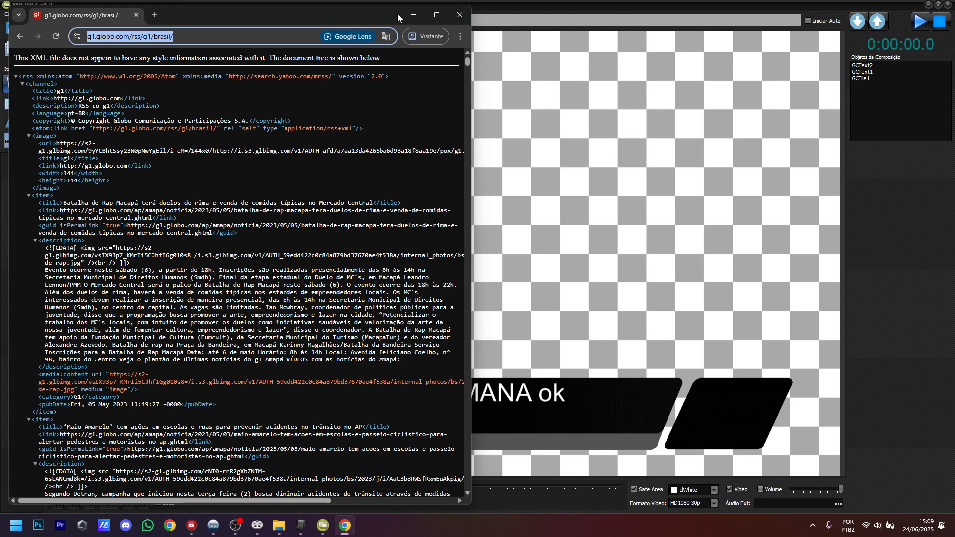
click(414, 15)
Step: Insert a scrolling news ticker on the composition canvas with the copied G1 Brasil feed address as its text
click(15, 141)
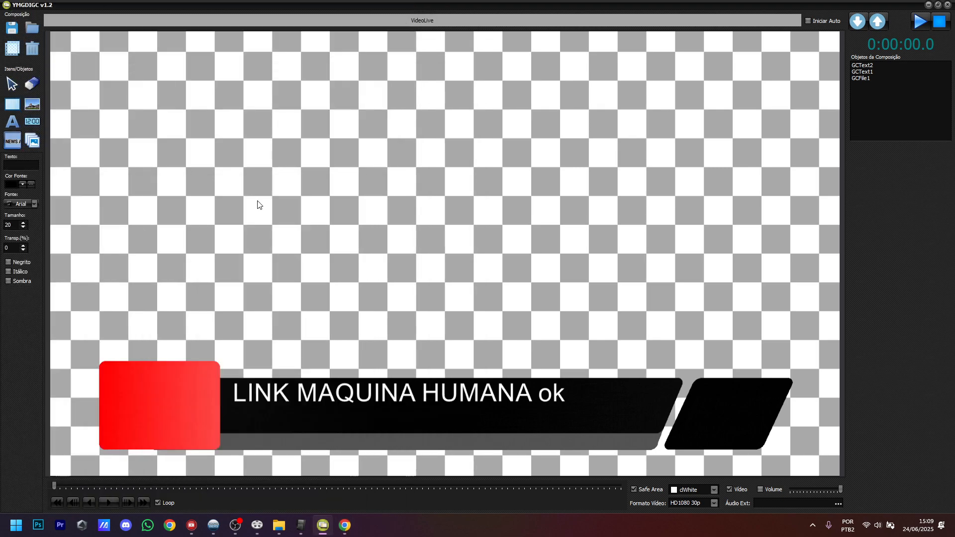
click(358, 226)
key(ctrl+v)
click(518, 277)
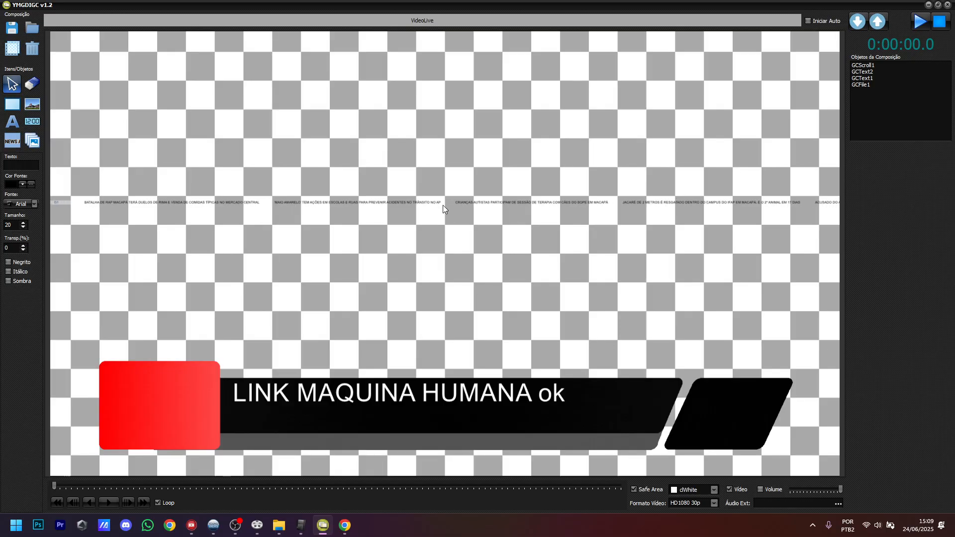
Step: Set the news ticker's font size to 60
click(442, 203)
click(916, 270)
text(60)
key(Return)
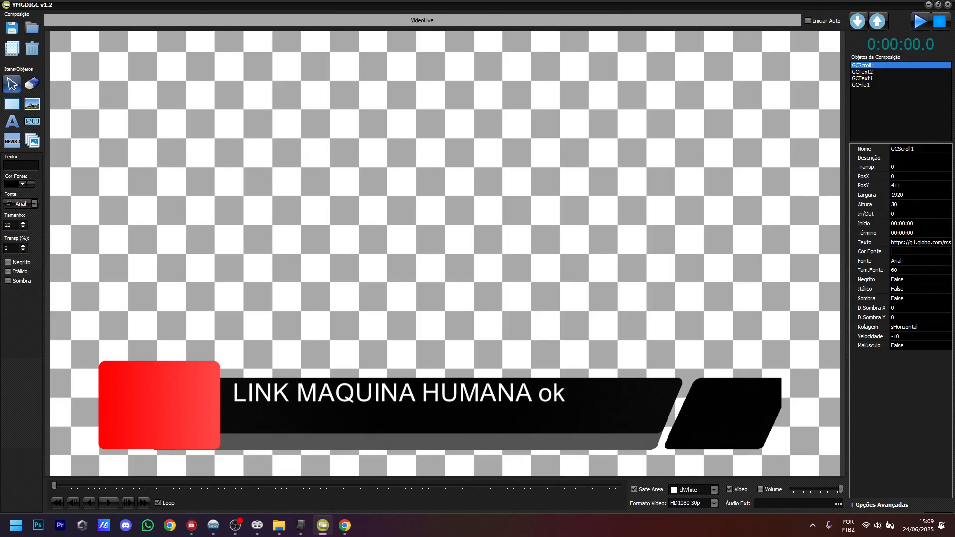
Step: Move the ticker onto the gray strip under the lower-third title, at about X 418, Y 982, and resize it to about 1042 wide
drag(330, 207, 494, 442)
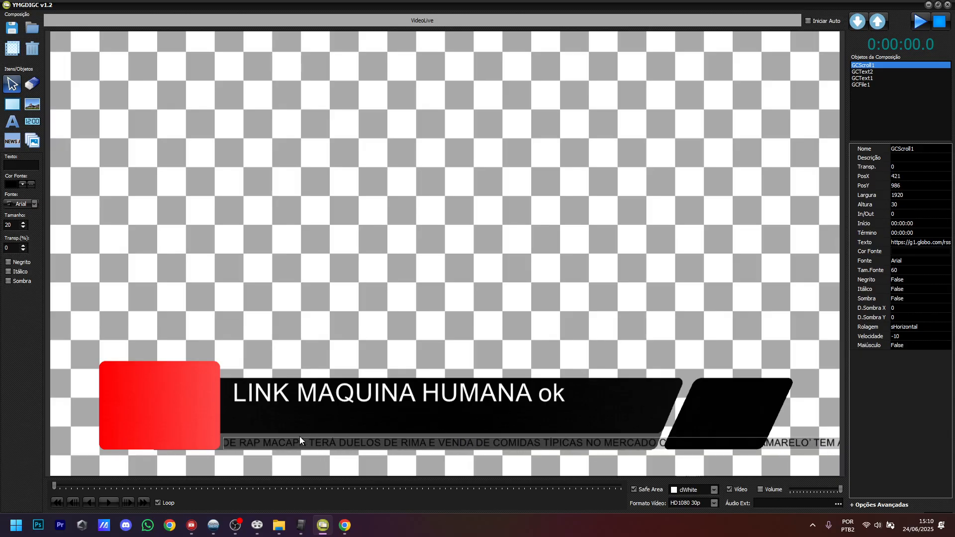
drag(224, 444, 249, 440)
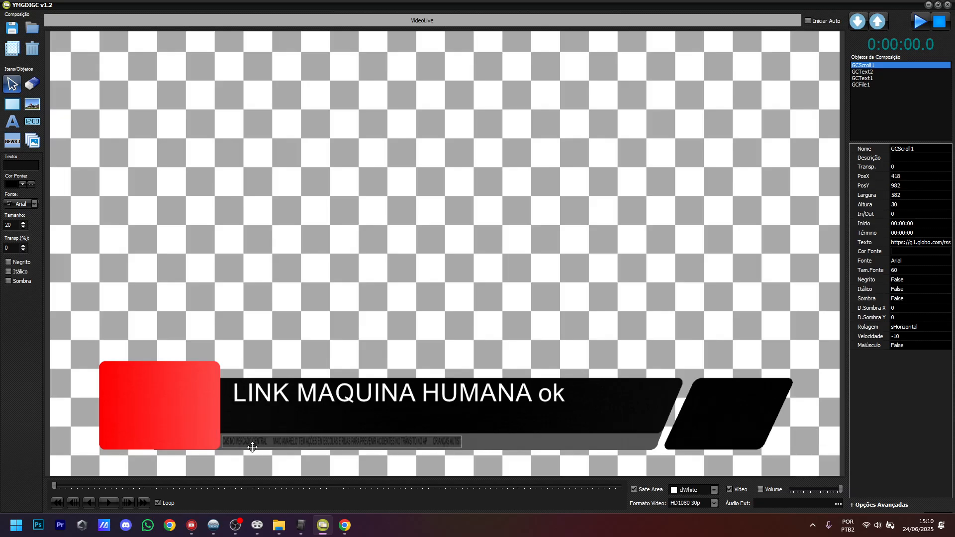
drag(458, 447, 654, 452)
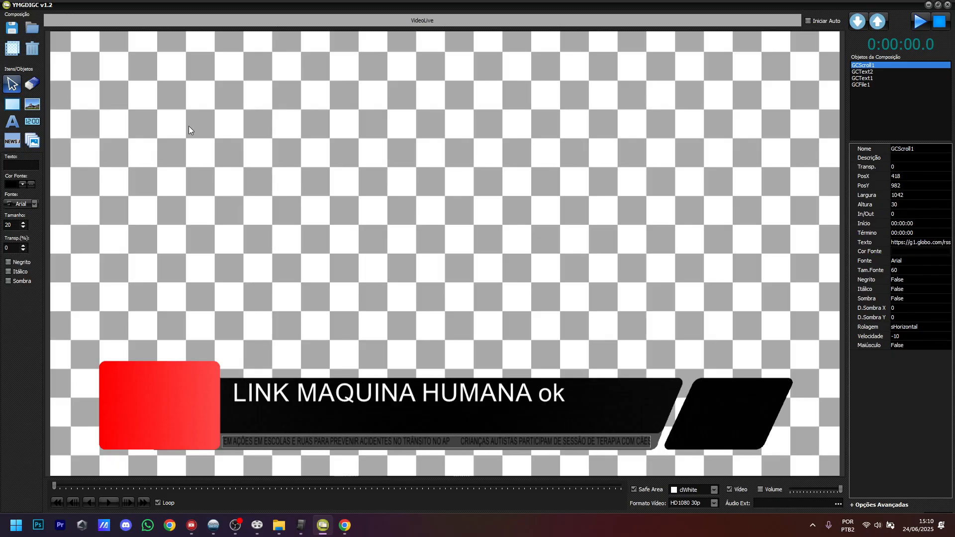
Step: Insert the text "TESTE" on the composition canvas and fit it inside the red box of the lower third
click(223, 153)
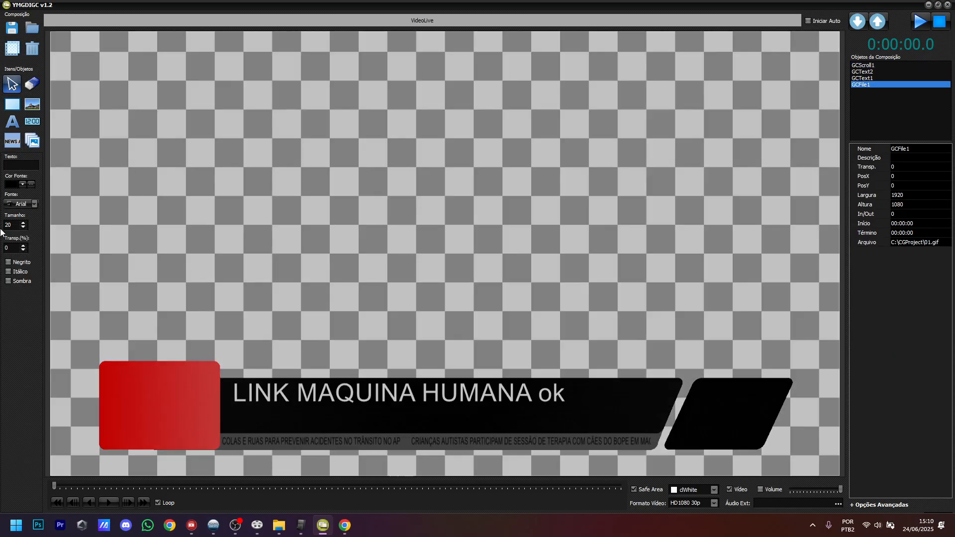
click(11, 128)
click(333, 188)
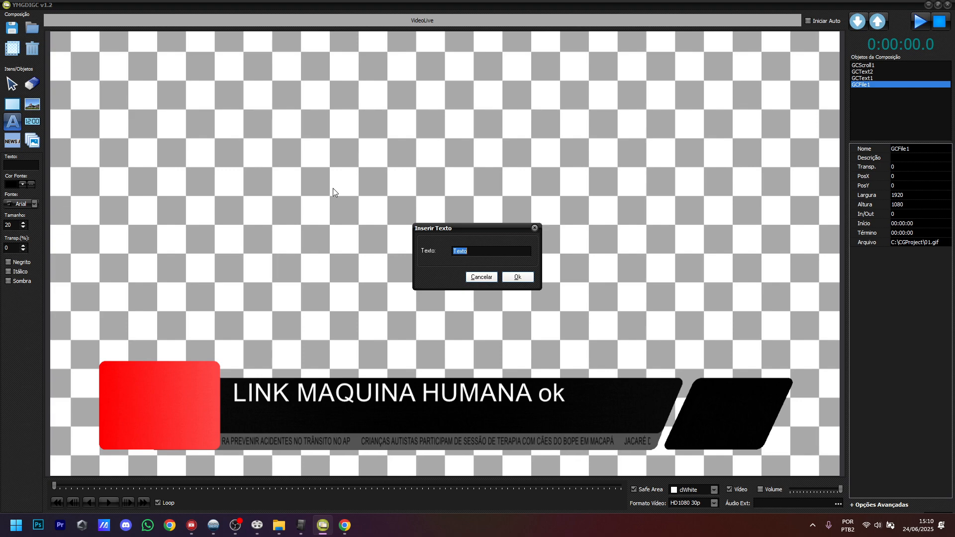
text(TESTE)
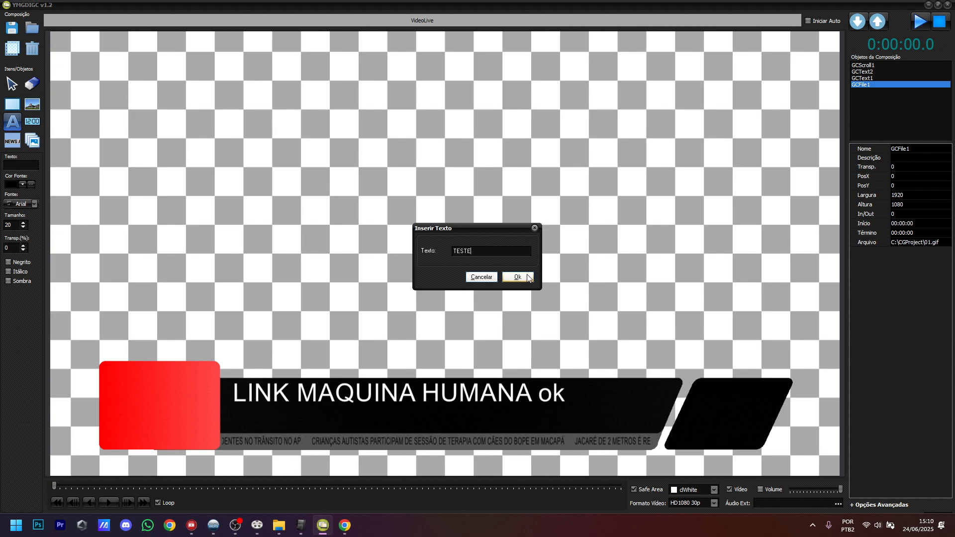
key(Return)
drag(331, 192, 151, 393)
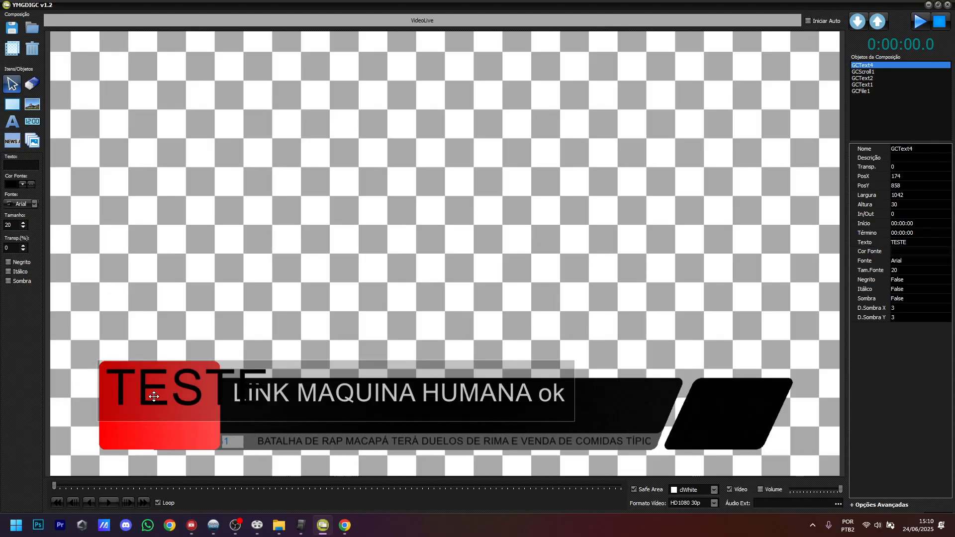
drag(163, 397, 162, 411)
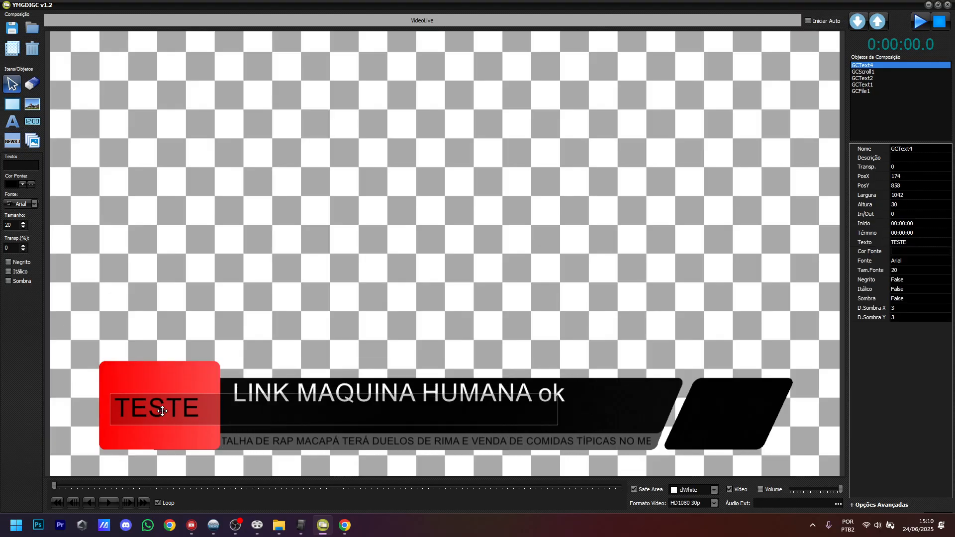
click(393, 218)
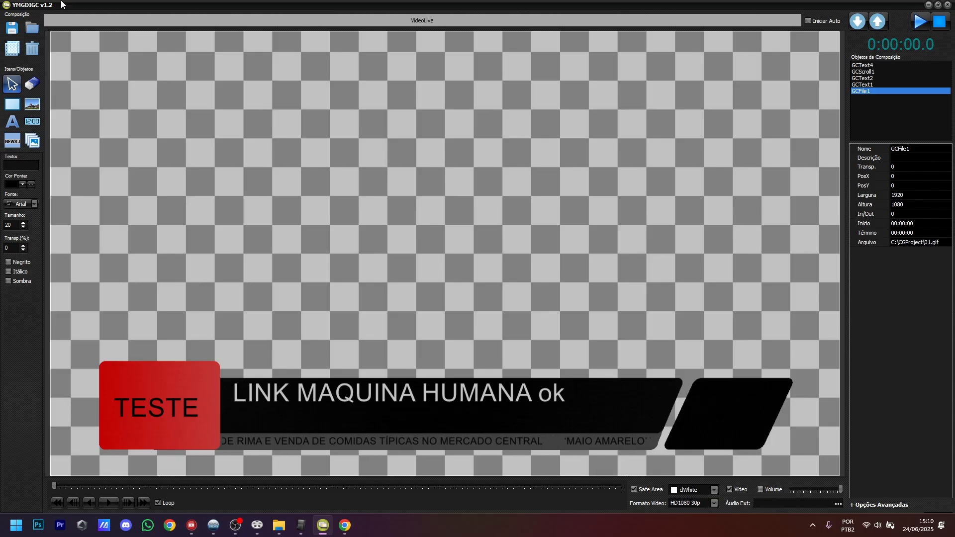
Step: Save the composition as IA GC 01.xml, return to the VideoWorks playout and refresh the composition list
click(9, 32)
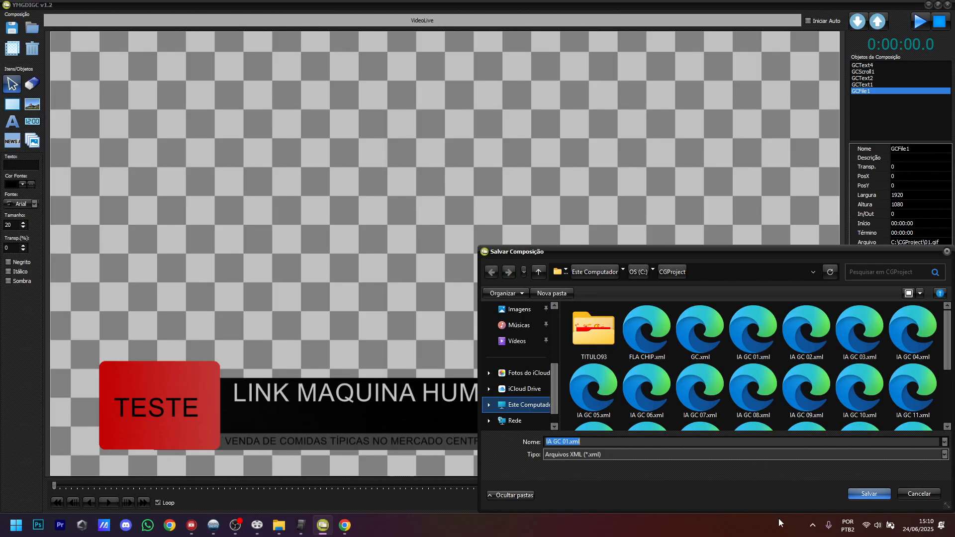
click(871, 494)
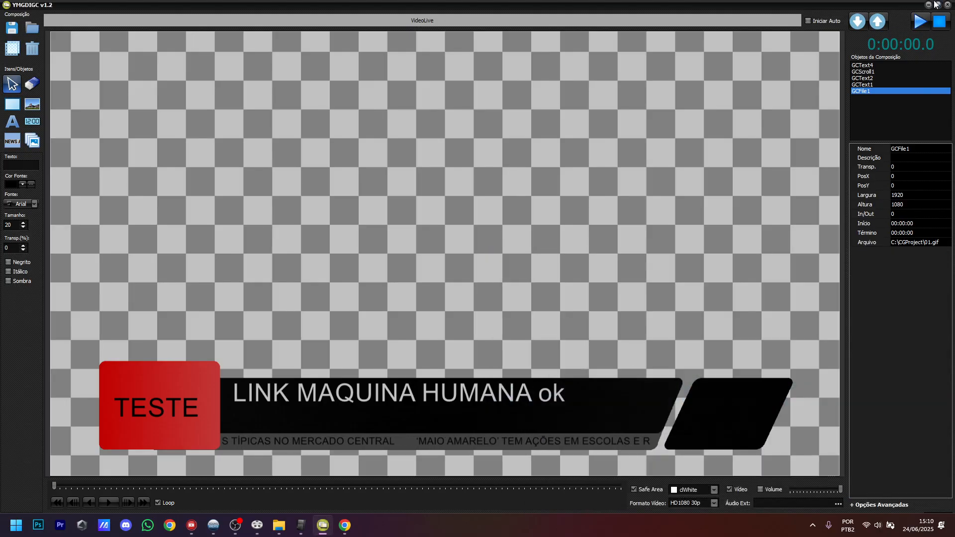
click(929, 5)
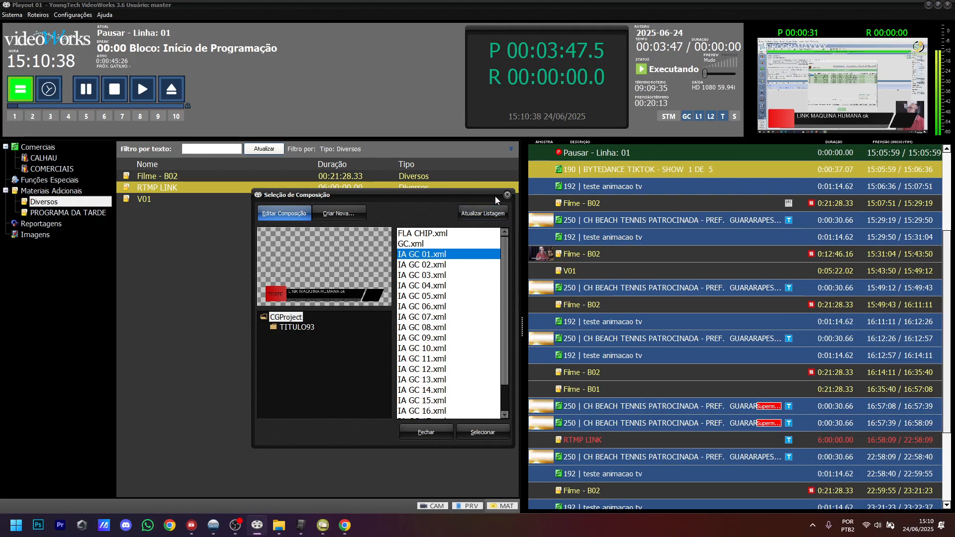
click(485, 212)
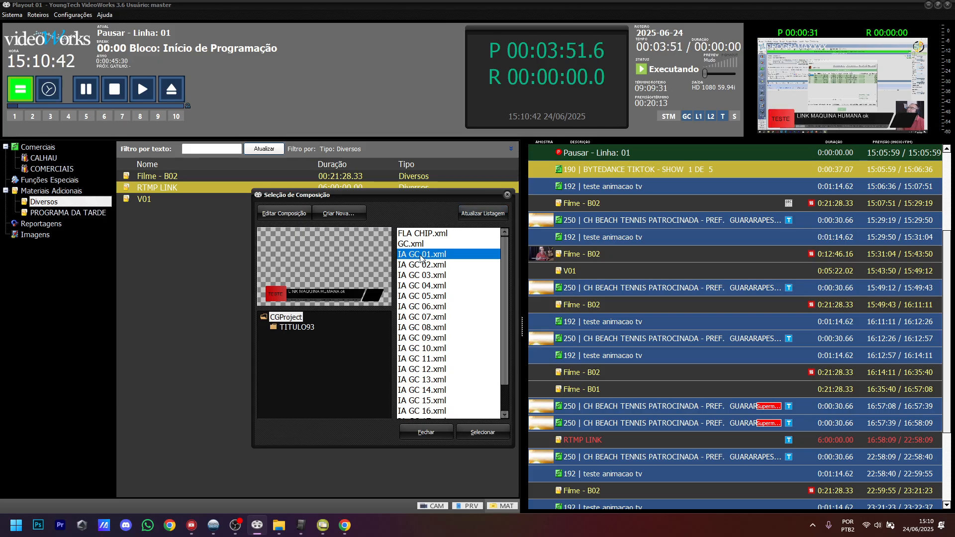
Step: Show the Channel 01 program preview window to check the updated graphic on air, and hide the preview again
click(813, 525)
right_click(817, 475)
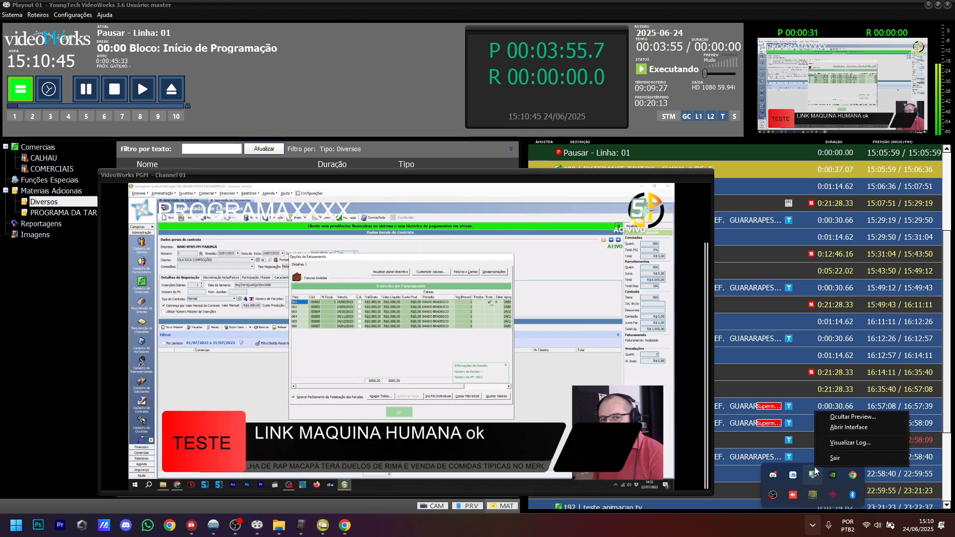
click(382, 364)
drag(352, 178, 376, 105)
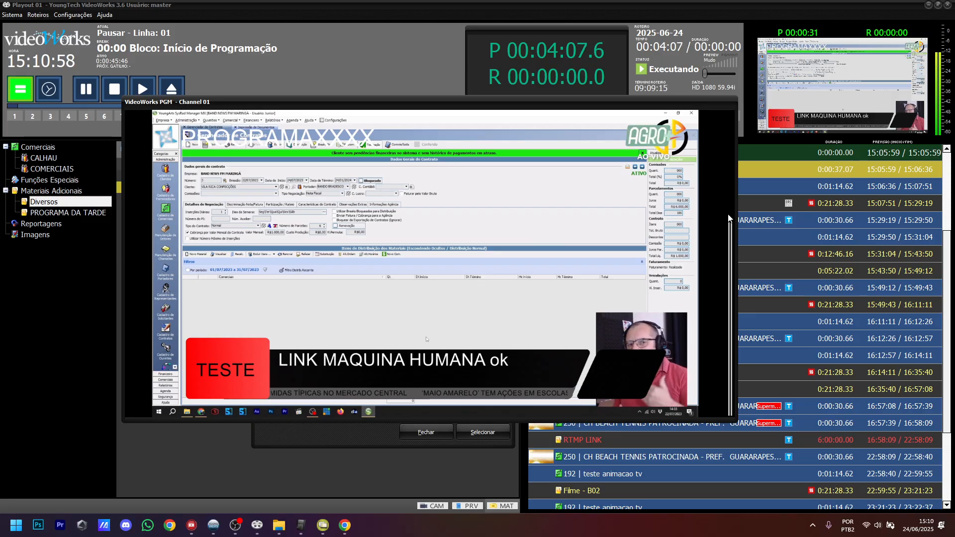
click(813, 525)
right_click(810, 476)
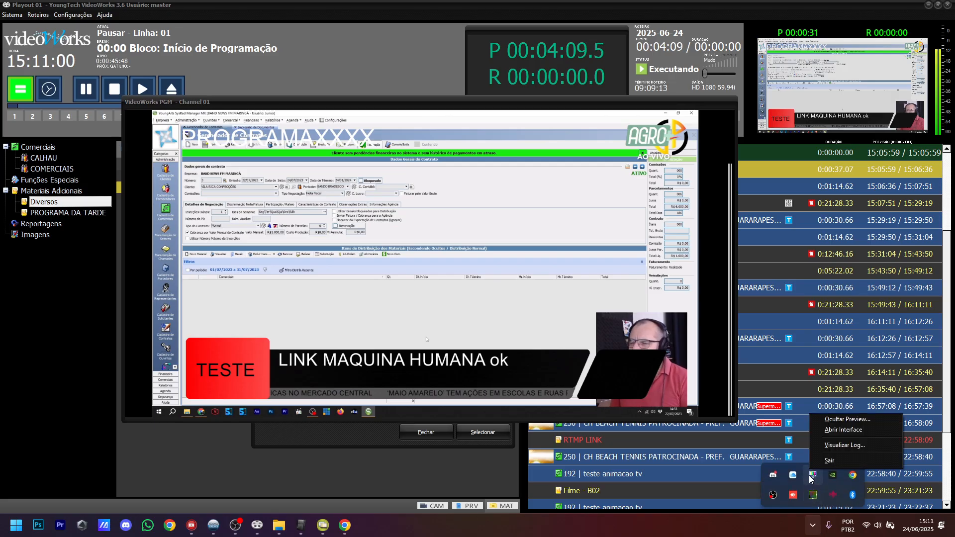
click(847, 419)
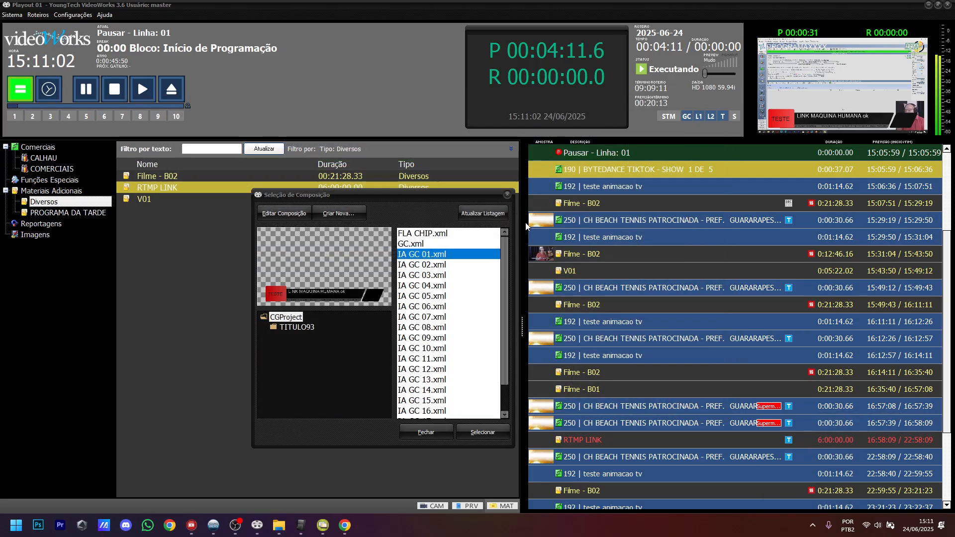
Step: Close the composition selection and show the updates and integration settings in the general configuration
click(507, 194)
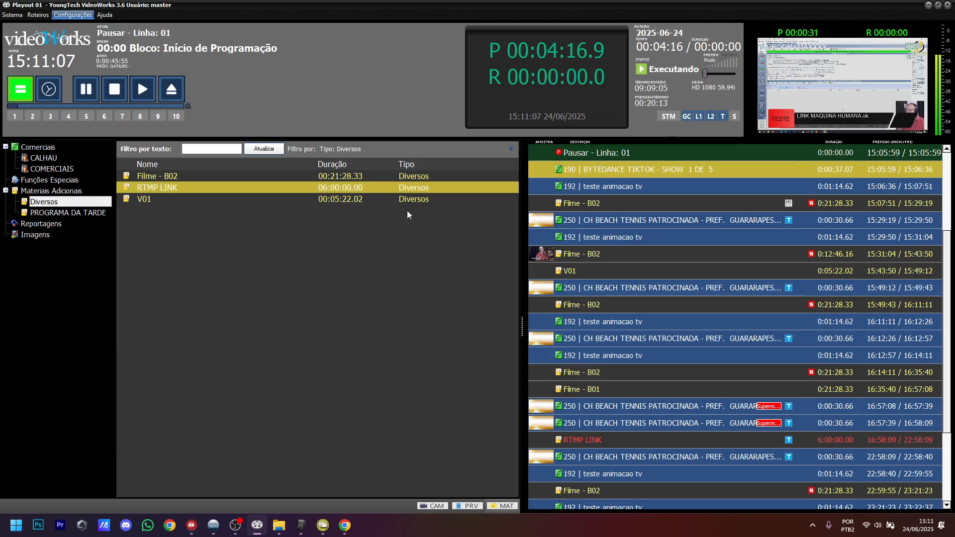
click(632, 96)
click(632, 96)
click(539, 97)
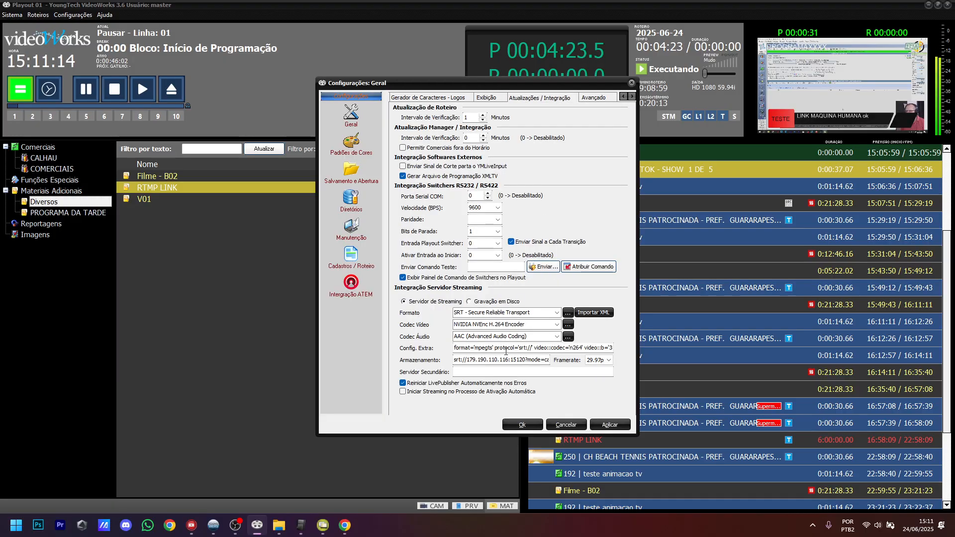
Step: Review the output formats available for the streaming server integration, keeping SRT - Secure Reliable Transport
click(557, 313)
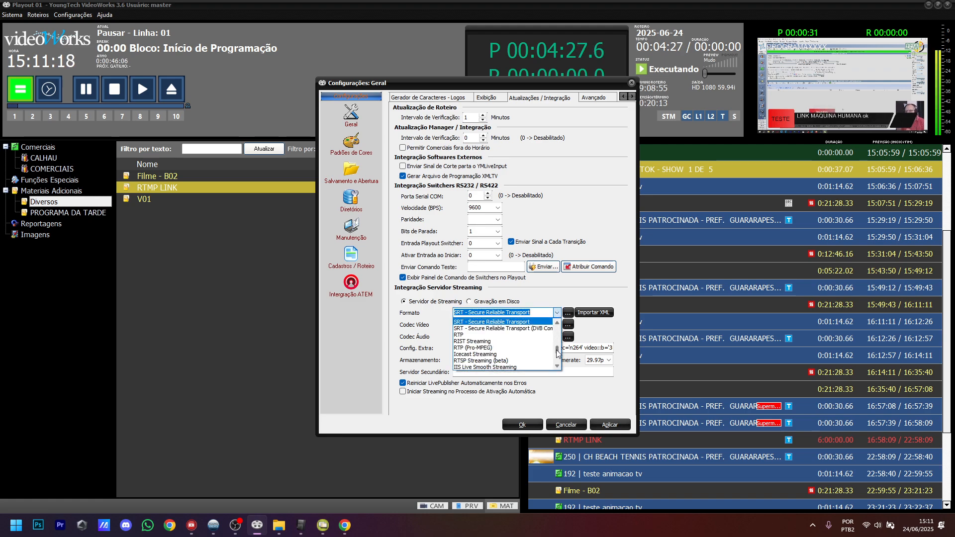
mouse_move(556, 350)
mouse_down()
mouse_move(556, 339)
mouse_move(556, 346)
mouse_up()
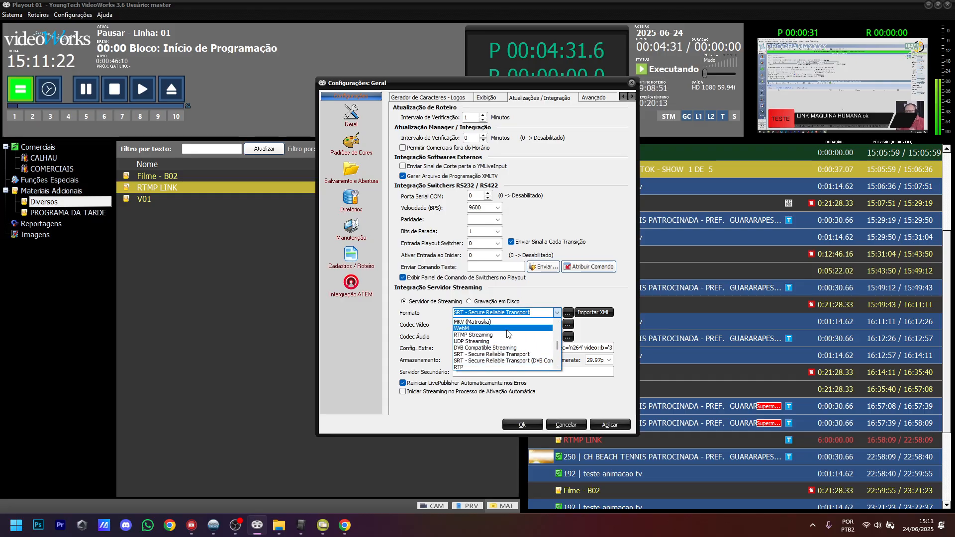
scroll(511, 343, down, 2)
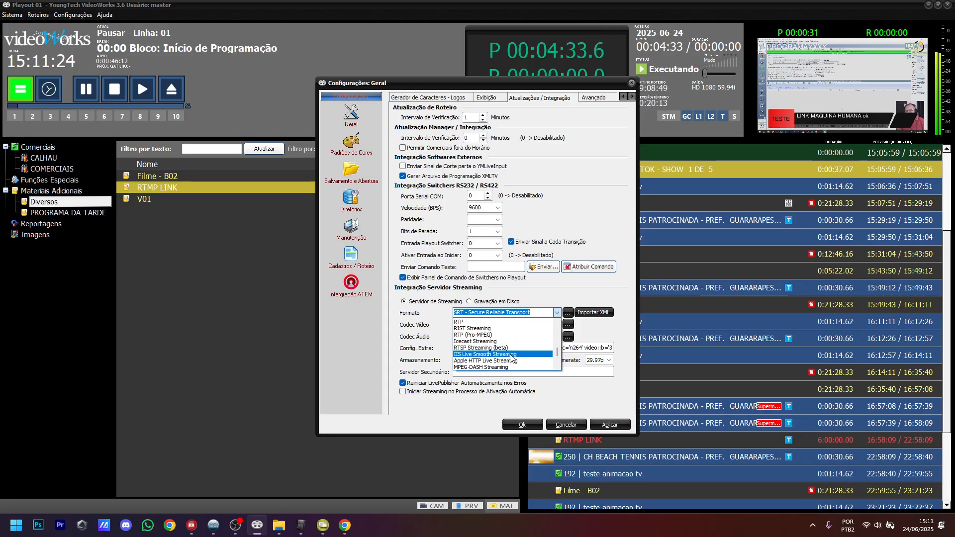
click(556, 294)
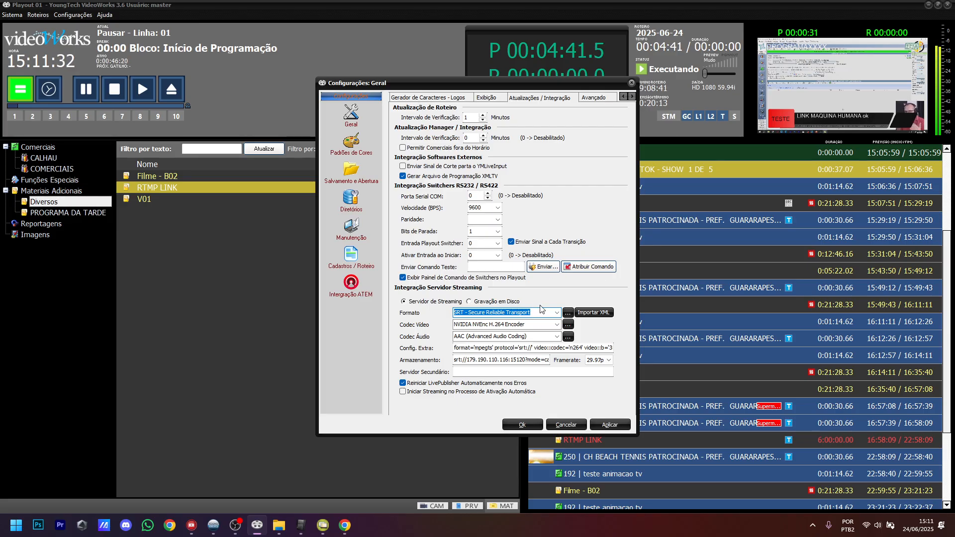
Step: Go back through the display and character generator settings to the Gerais options and review the interface languages
click(489, 99)
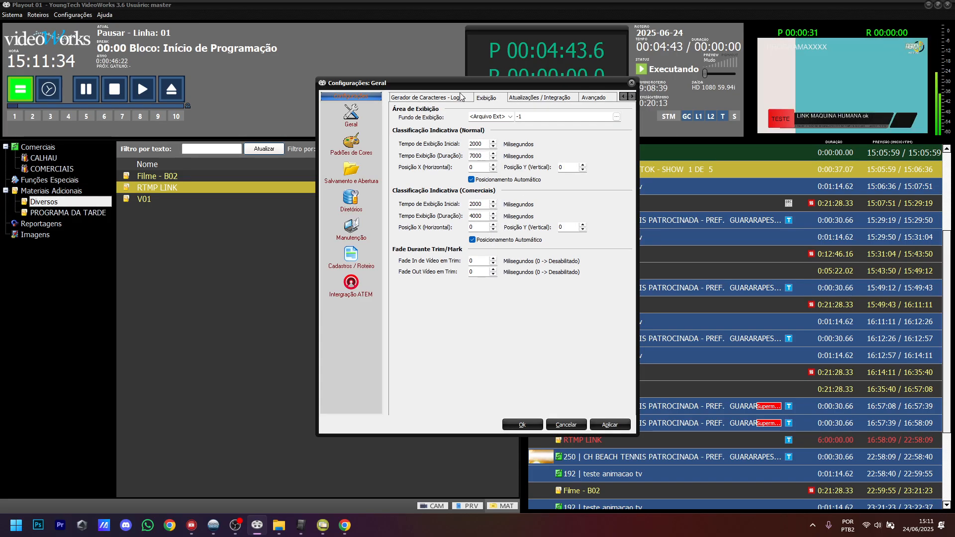
click(458, 98)
click(623, 97)
click(623, 97)
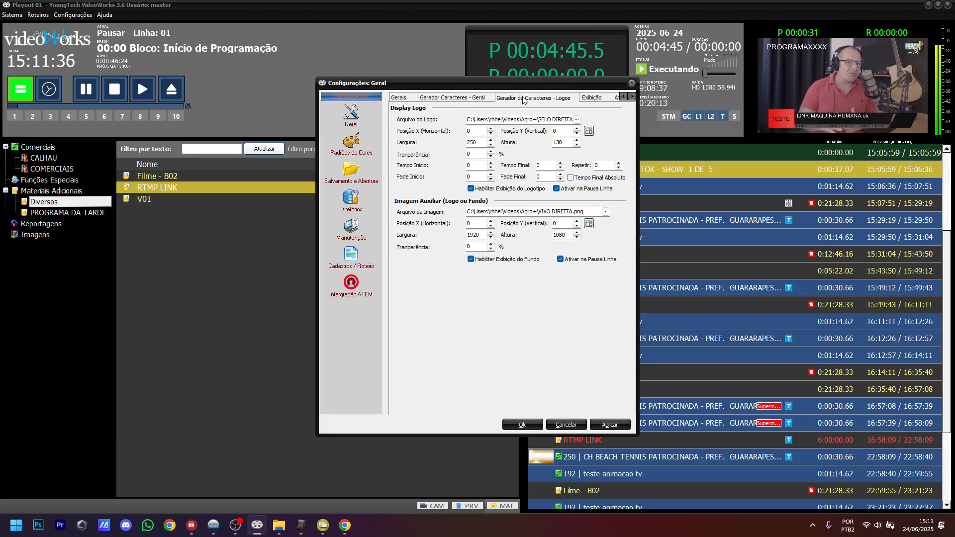
click(398, 98)
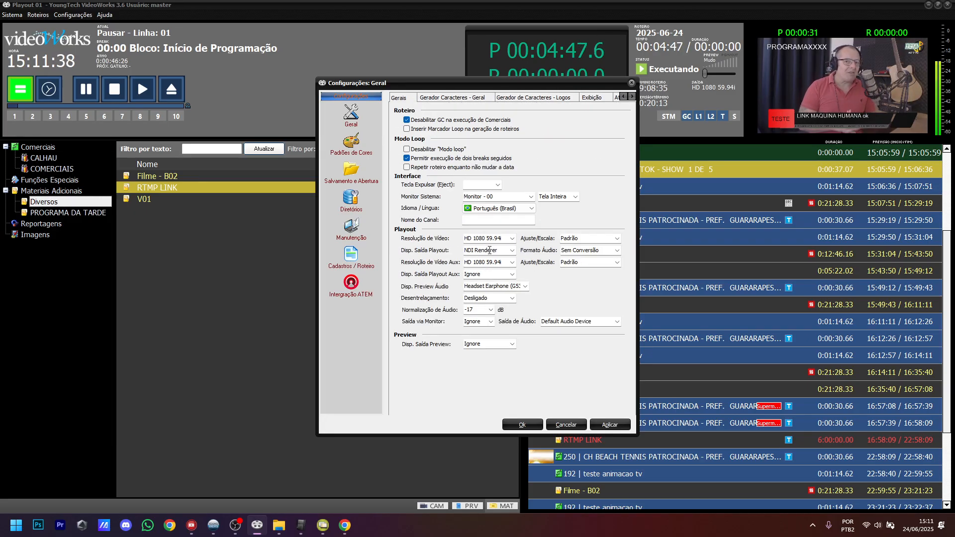
click(531, 208)
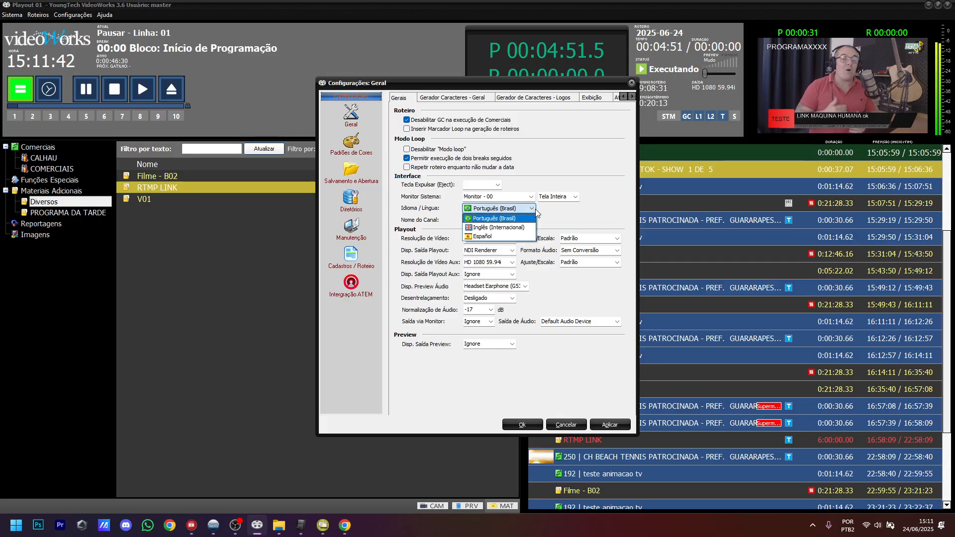
click(513, 182)
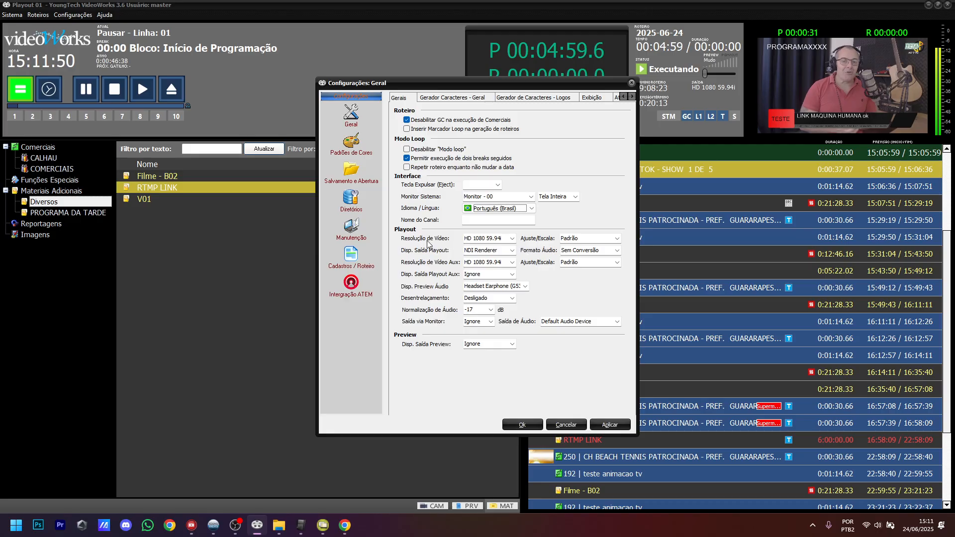
Step: Review the output device options for the main playout and the auxiliary playout without changing them
click(512, 275)
click(512, 275)
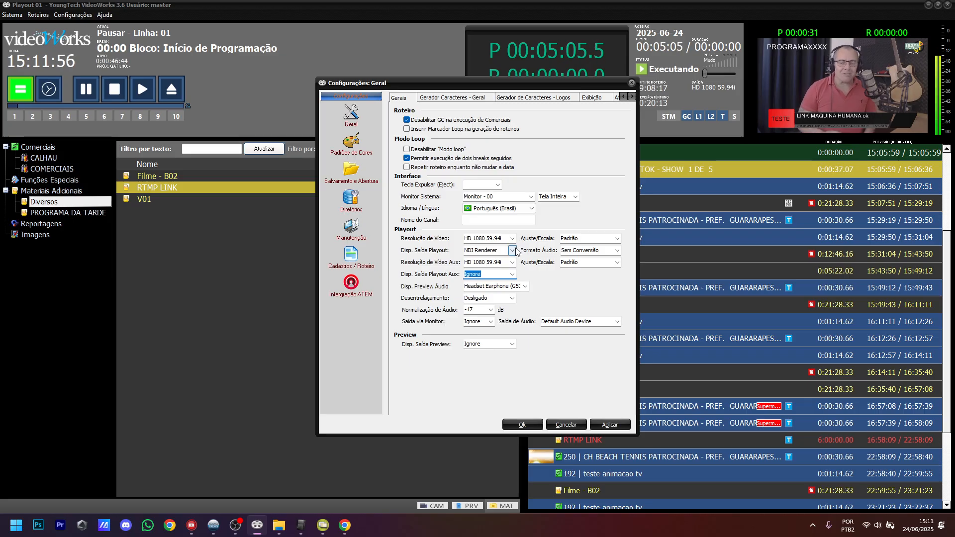
click(513, 250)
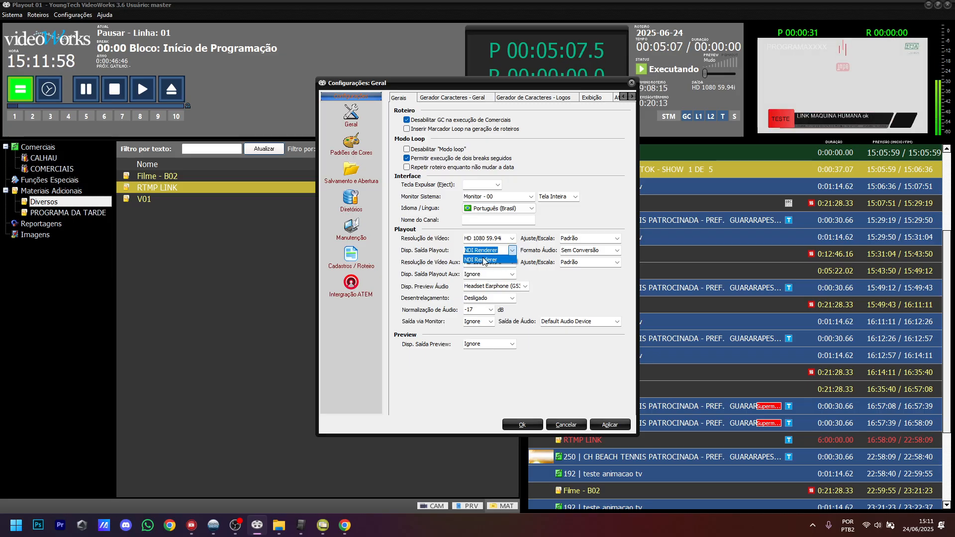
click(485, 273)
click(512, 274)
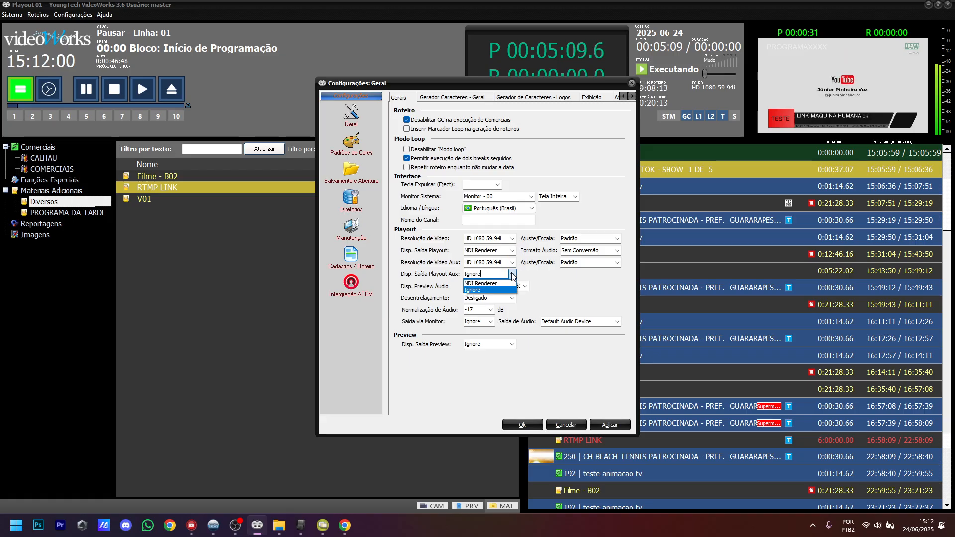
click(554, 284)
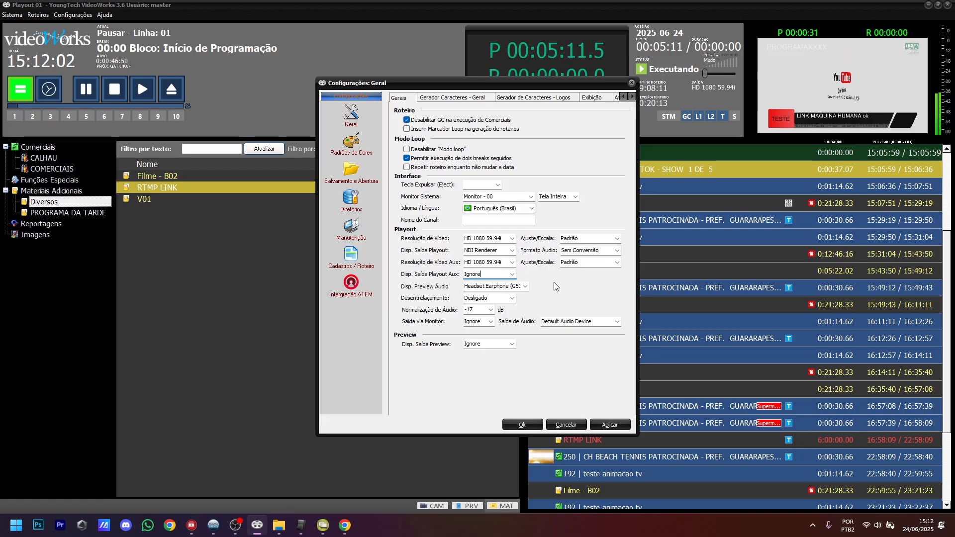
Step: Examine the video resolutions offered for the auxiliary output, through the UHD 4K formats, without changing the selection
click(512, 262)
scroll(506, 291, down, 2)
scroll(507, 291, down, 5)
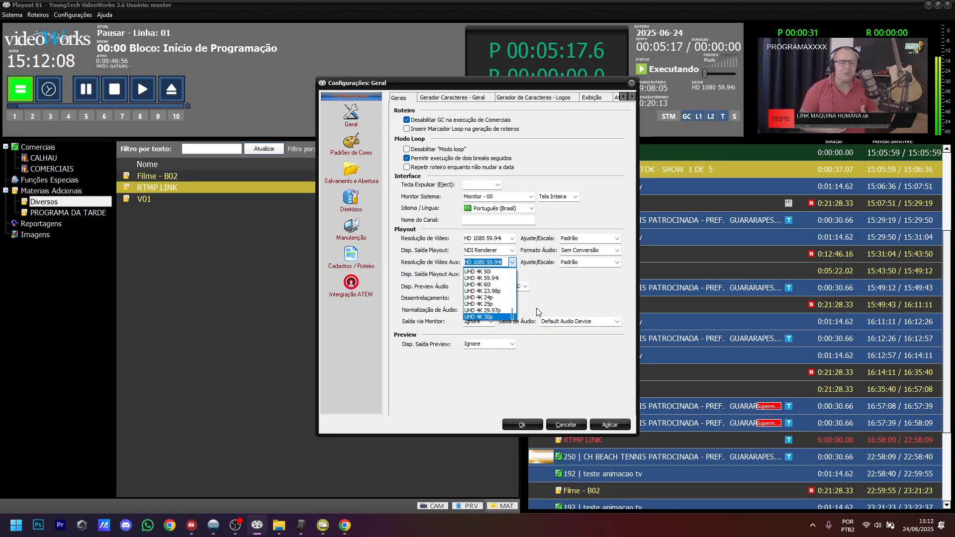
click(549, 300)
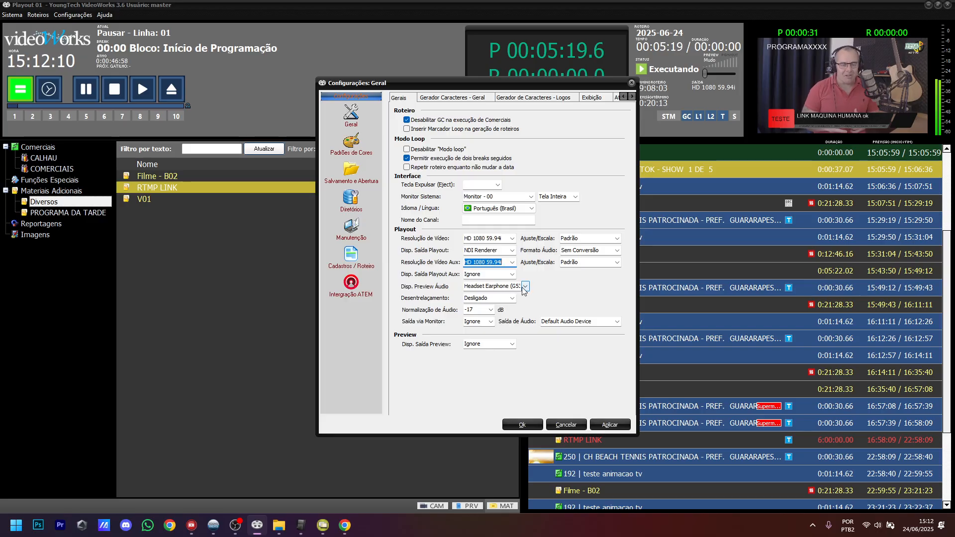
Step: Review the preview audio device choices and the deinterlacing modes, leaving both selections as they are
click(525, 288)
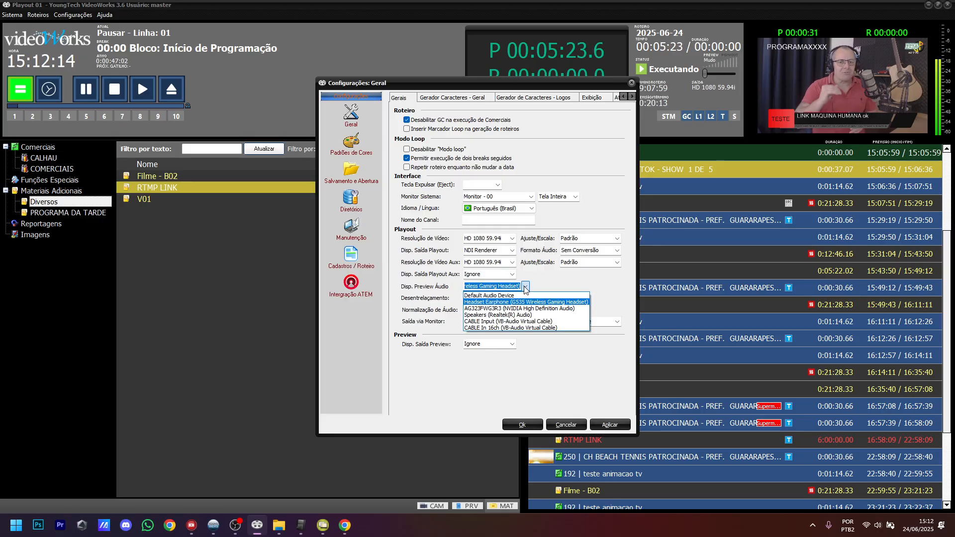
click(539, 283)
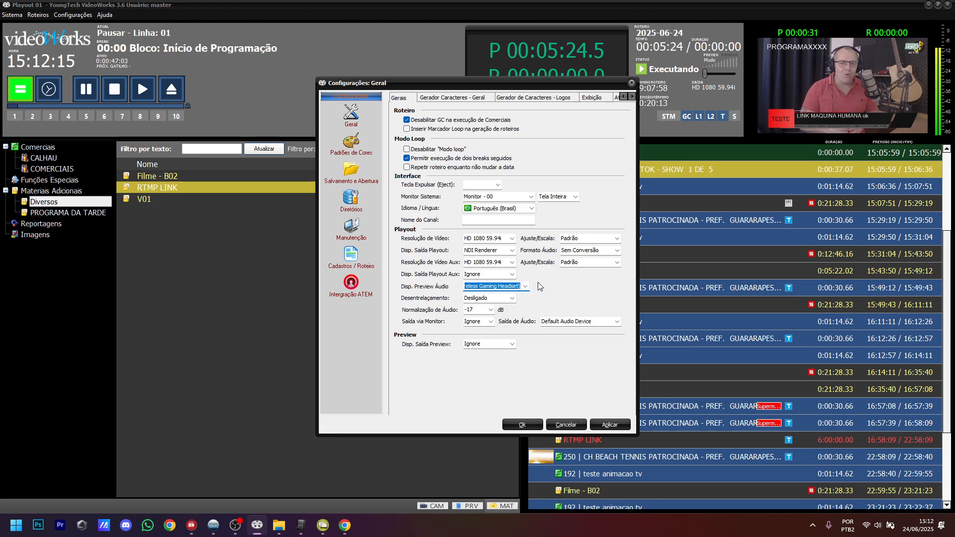
click(512, 298)
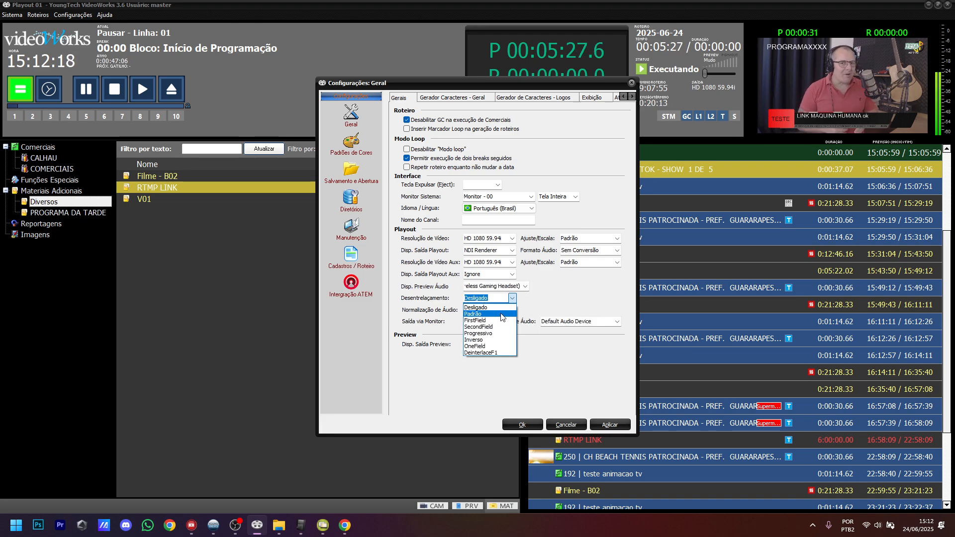
click(548, 298)
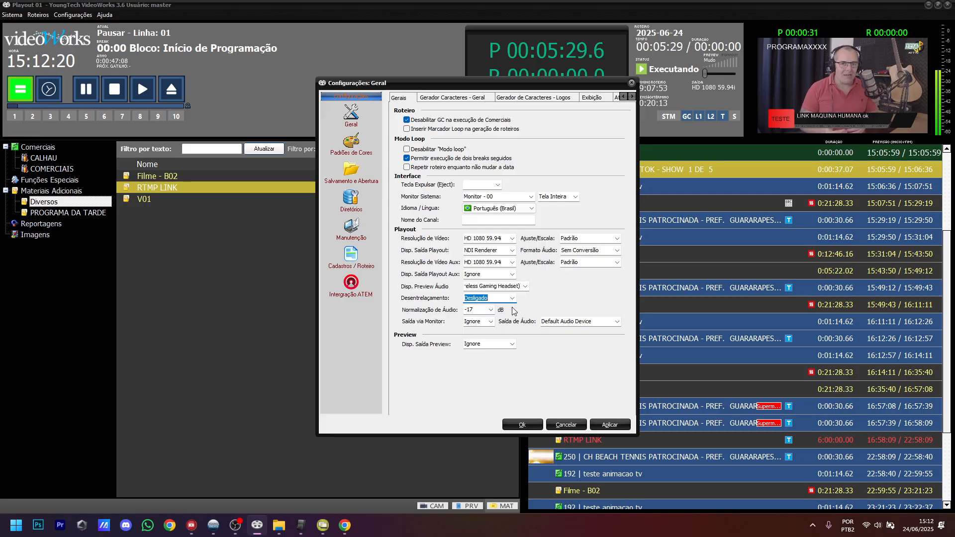
Step: Review the audio normalization setting and the monitor output choices, leaving both selections as they are
click(491, 309)
click(471, 312)
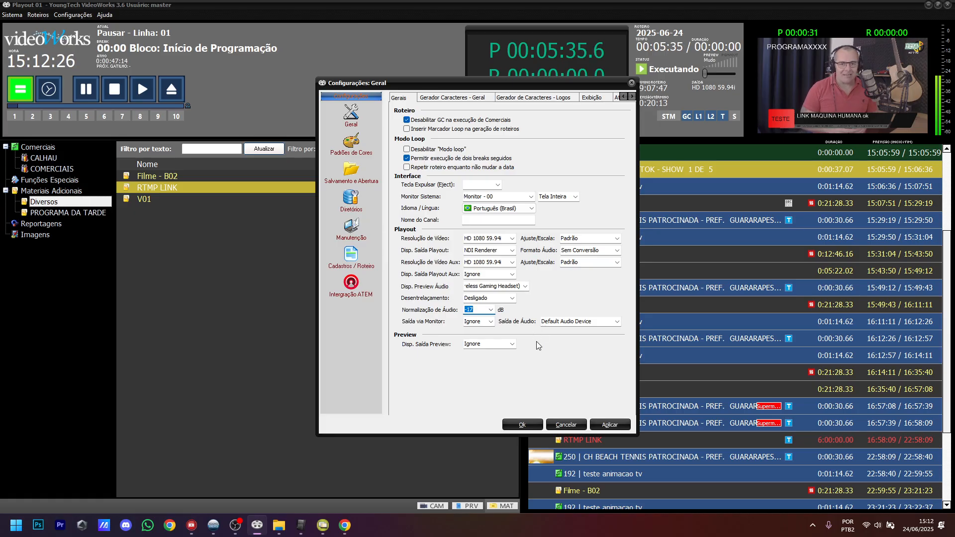
click(491, 321)
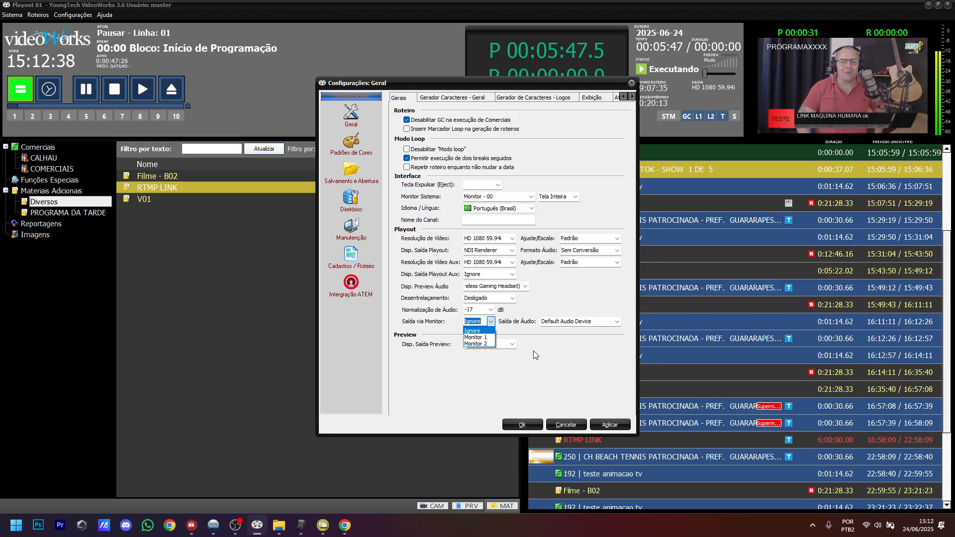
click(541, 369)
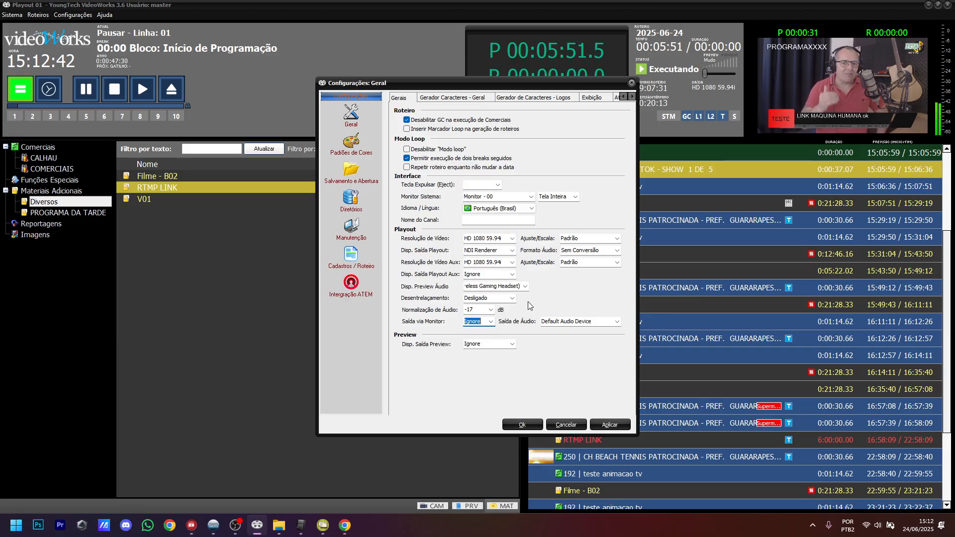
Step: Compare the video resolutions offered for the main playout and the auxiliary playout without changing either one
click(512, 239)
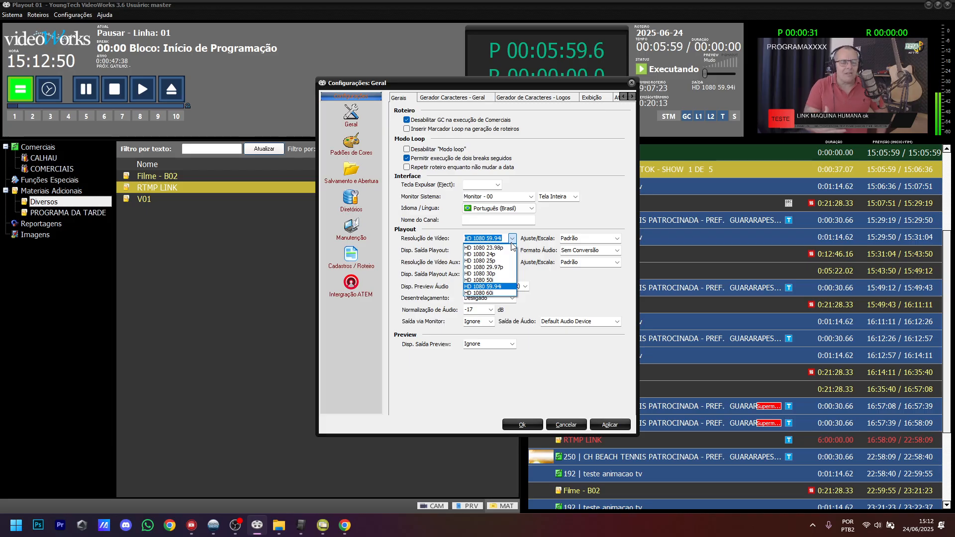
click(512, 242)
click(513, 263)
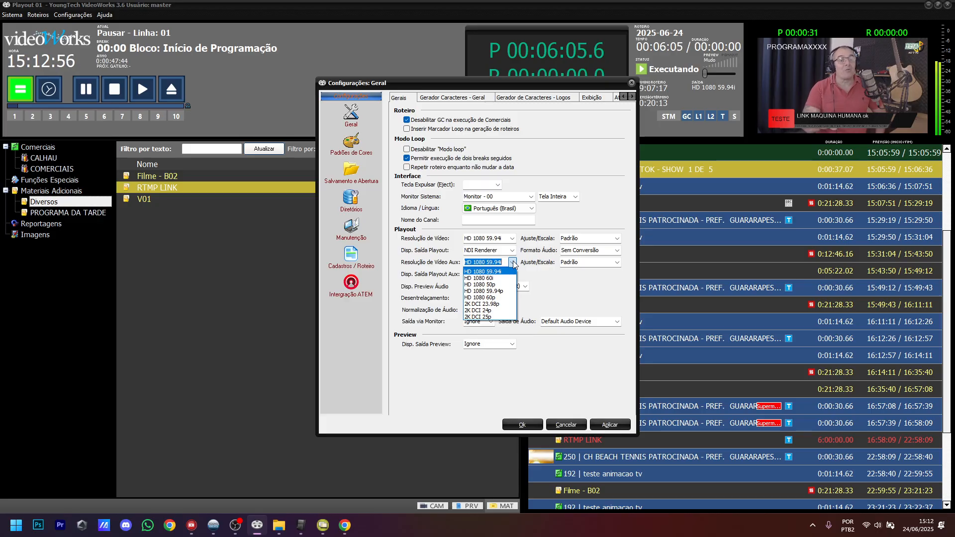
Step: Review the character generator's displayed text settings and the logo file settings without changing them
click(478, 98)
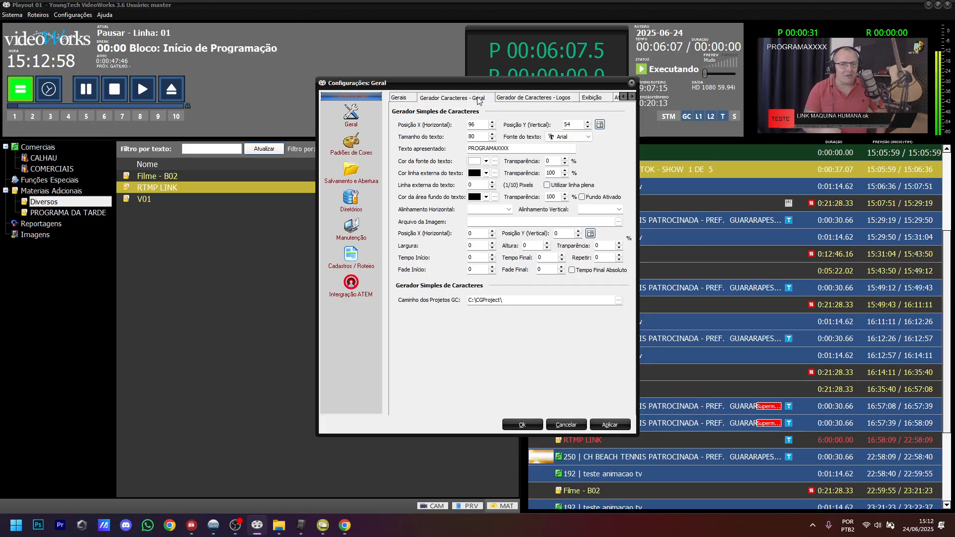
double_click(488, 149)
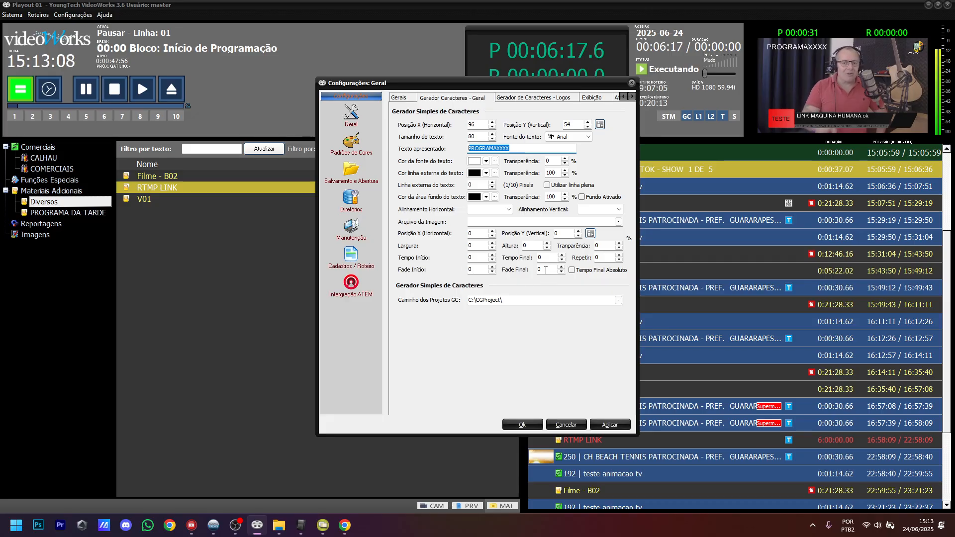
click(528, 98)
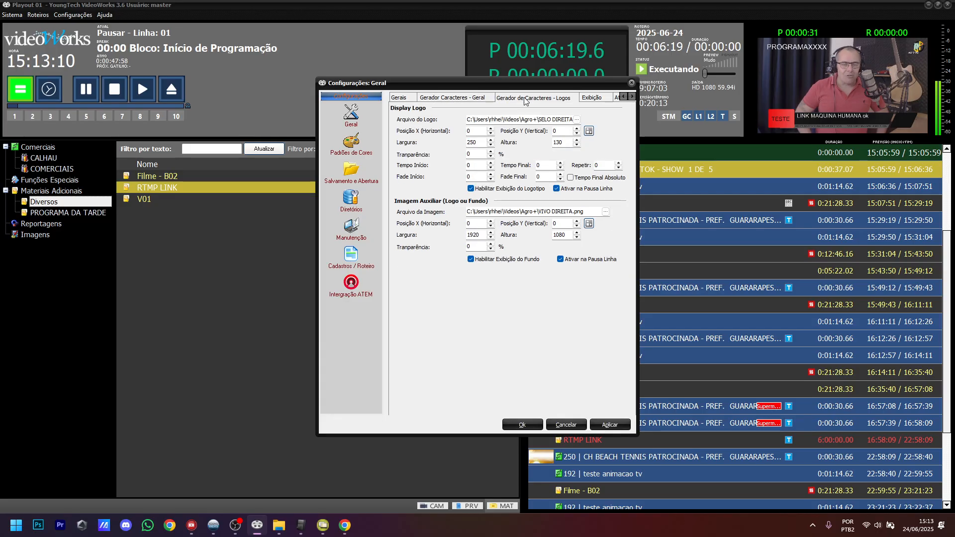
drag(539, 119, 607, 124)
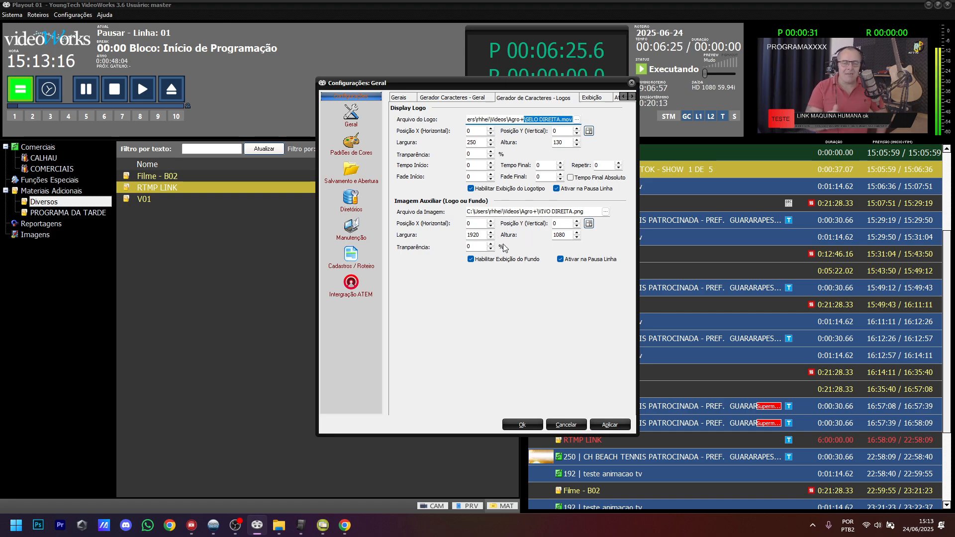
Step: Examine the display, update and integration, and advanced settings, including rating times, streaming server and reserve playout options
click(592, 97)
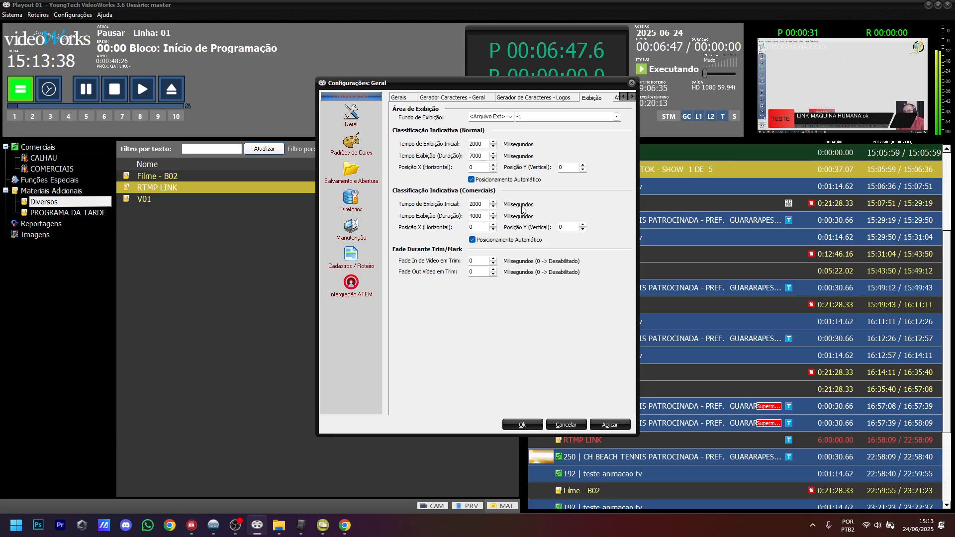
click(617, 98)
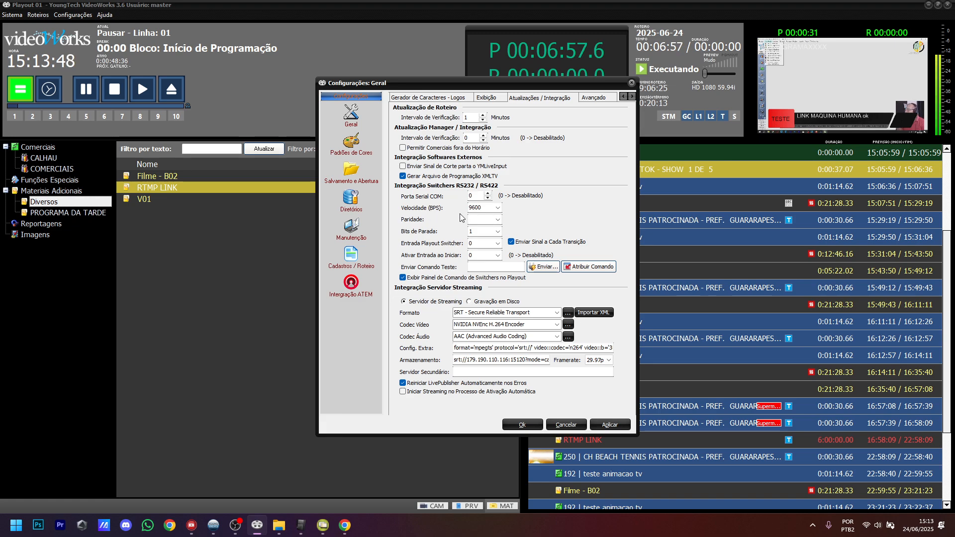
click(592, 98)
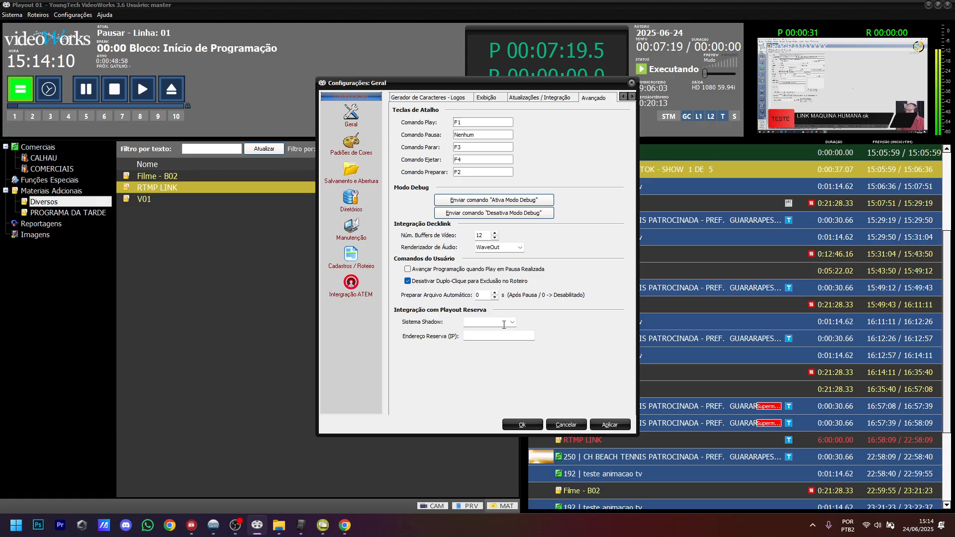
Step: Review the color patterns and the external line and command descriptions, then close the settings without saving
click(351, 144)
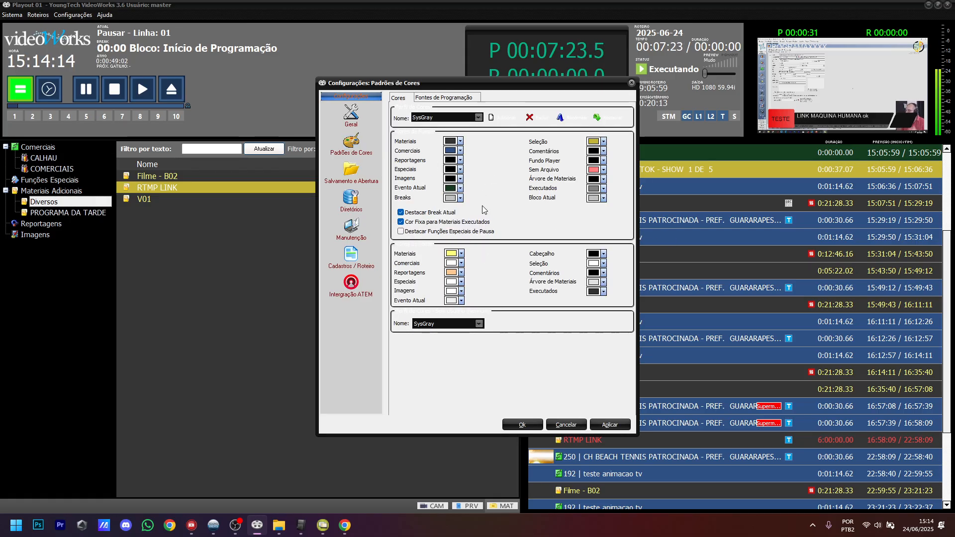
click(351, 256)
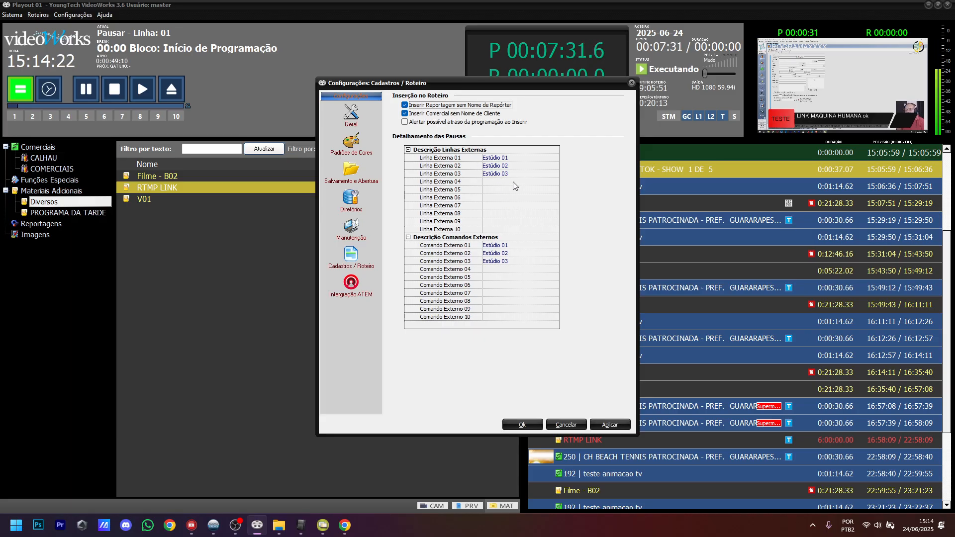
click(580, 423)
Step: Check the external line choices for a pause at the beach tennis commercial, including 03 Estúdio 03, and cancel
right_click(588, 294)
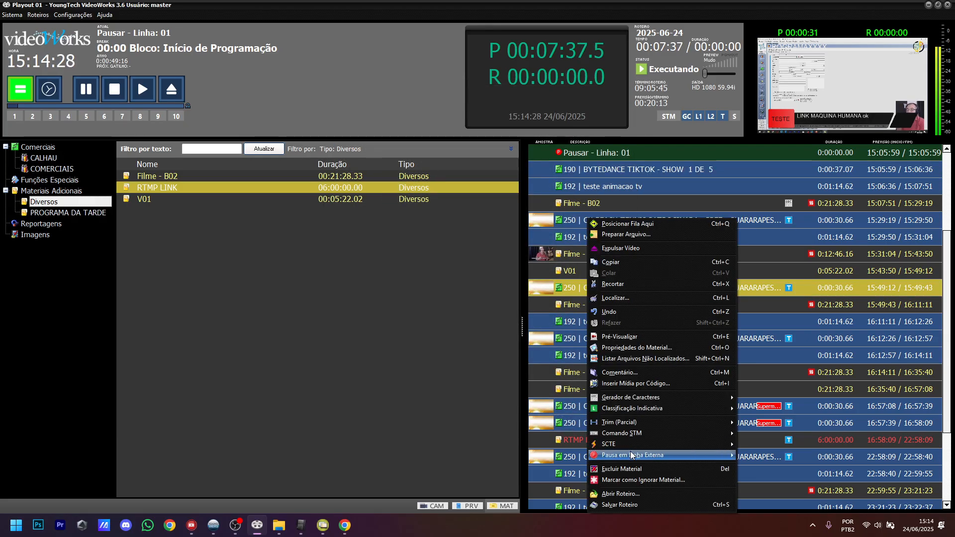
mouse_move(631, 455)
click(768, 458)
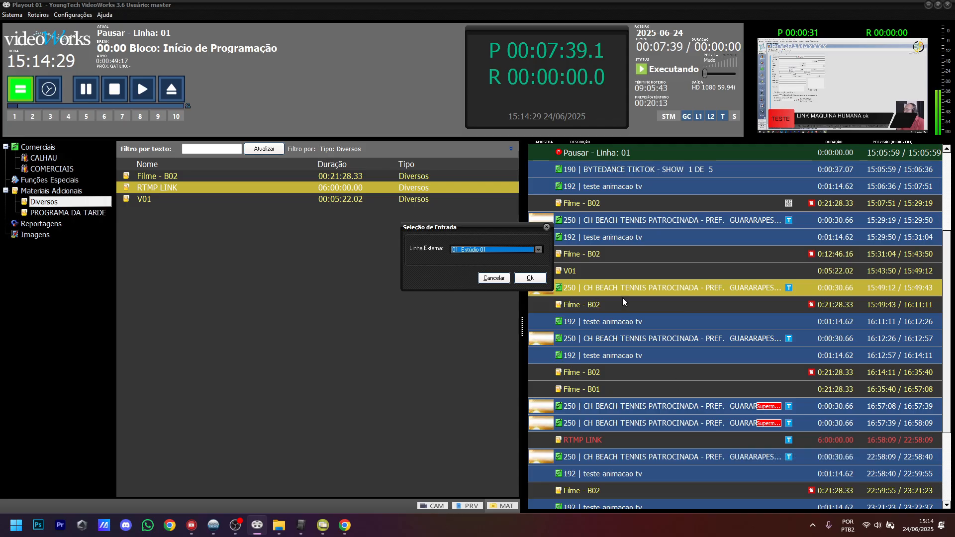
click(491, 250)
click(488, 272)
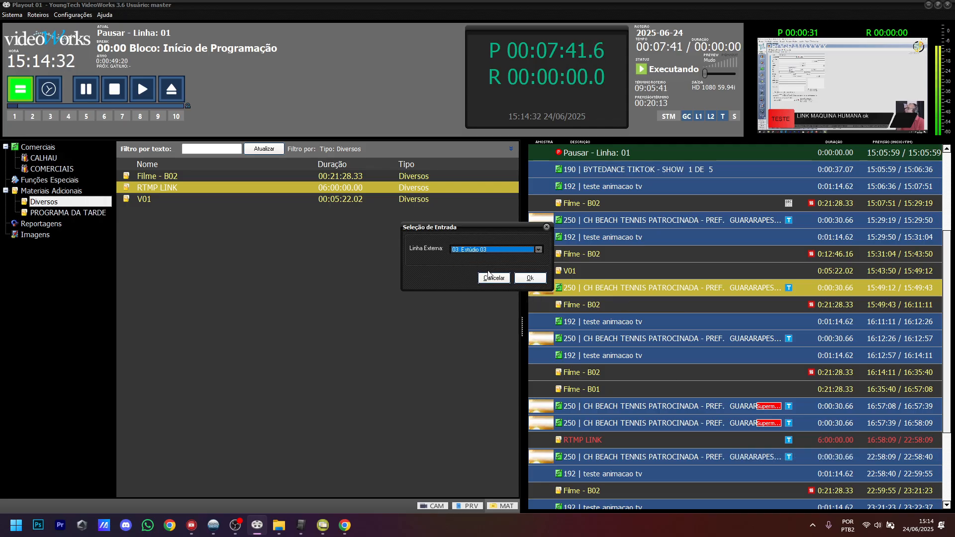
click(488, 277)
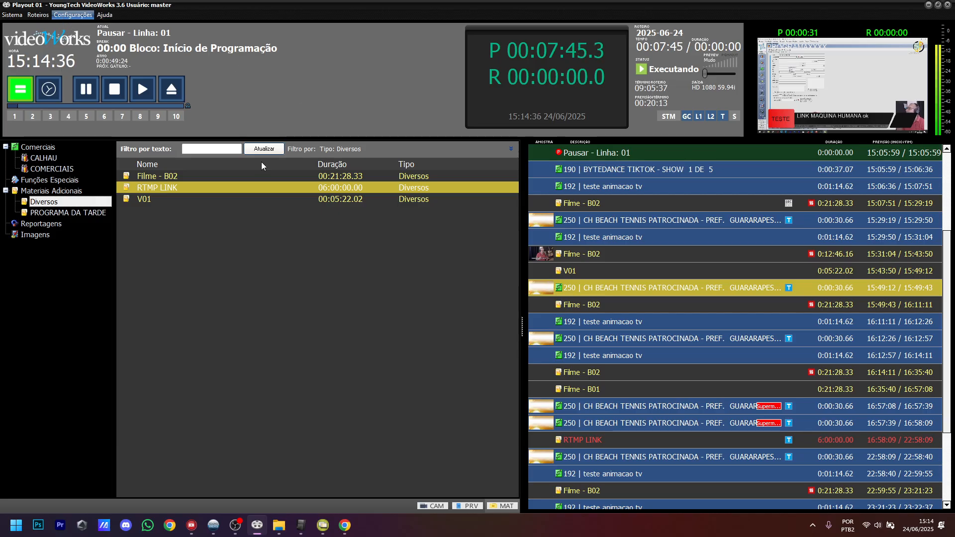
Step: Review the Blackmagic ATEM switcher integration settings, close the configuration and return to the V01 item in the schedule
click(355, 292)
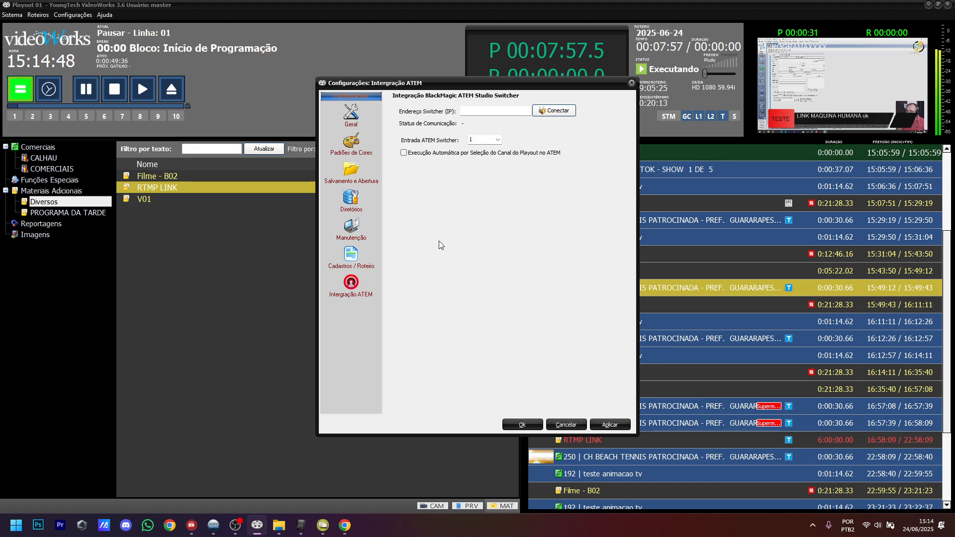
click(535, 425)
click(591, 276)
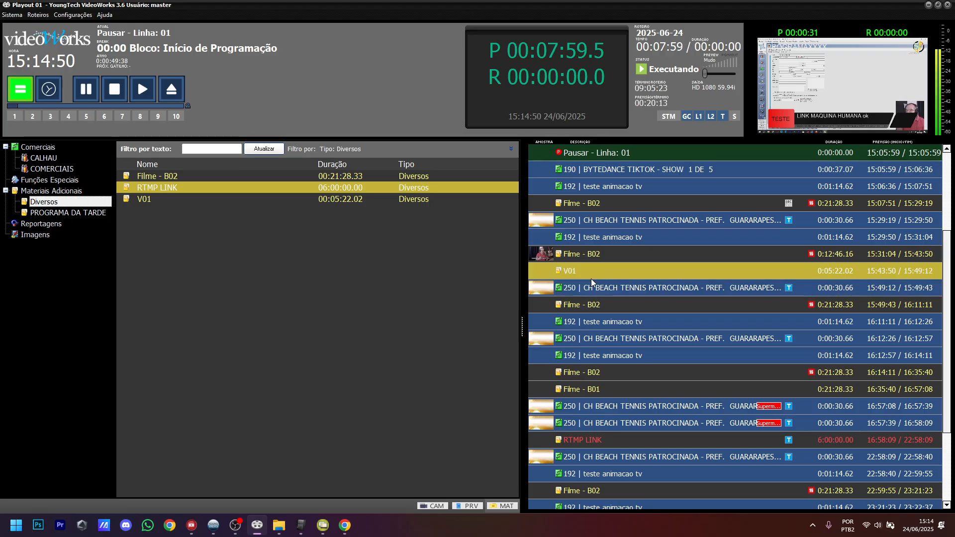
Step: Insert a pause after Filme - B02 in the schedule that controls an external line by switcher, using command 02 Estúdio 02
click(49, 180)
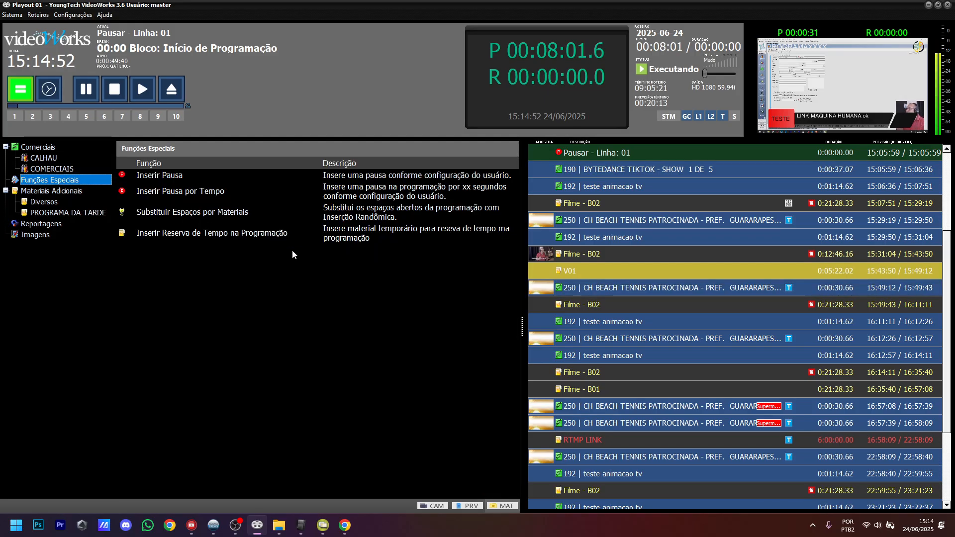
click(592, 309)
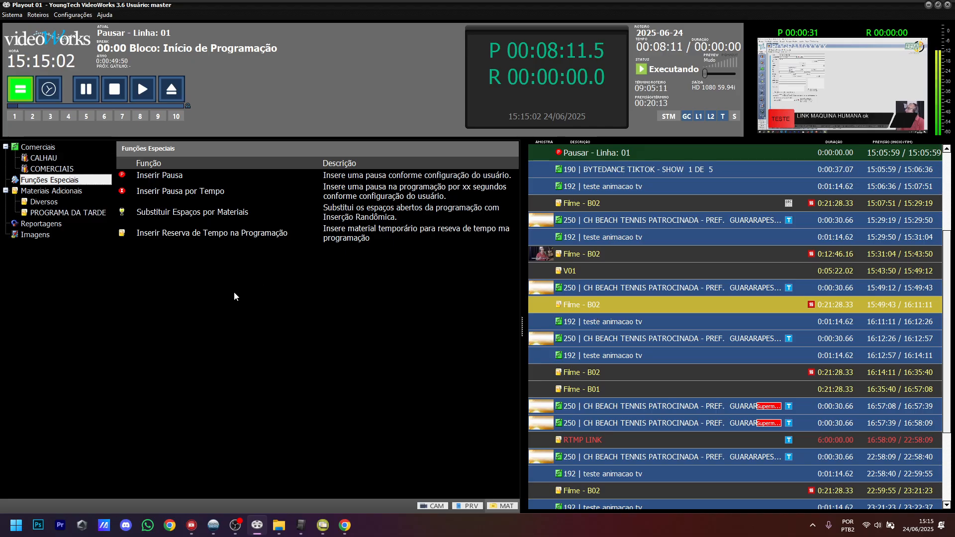
double_click(160, 175)
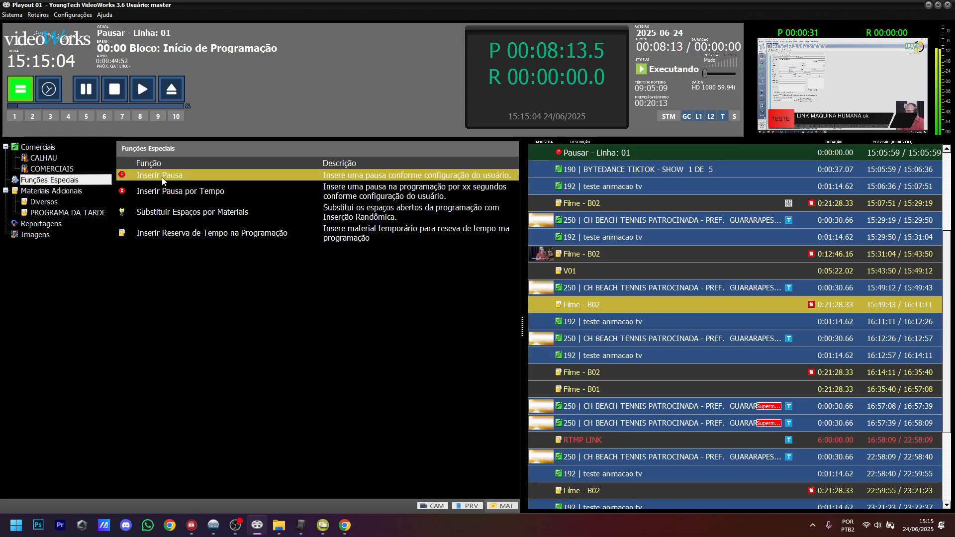
click(468, 266)
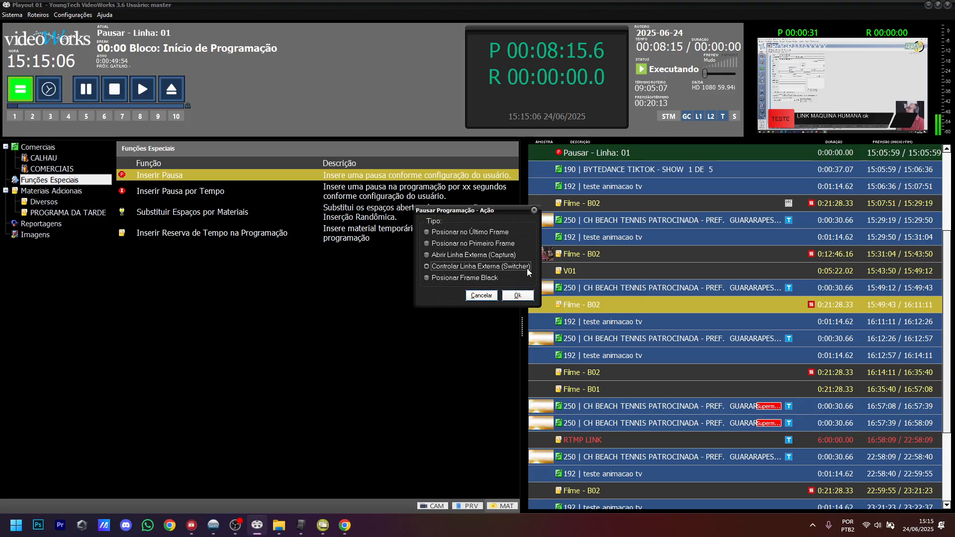
click(516, 295)
click(495, 250)
click(492, 266)
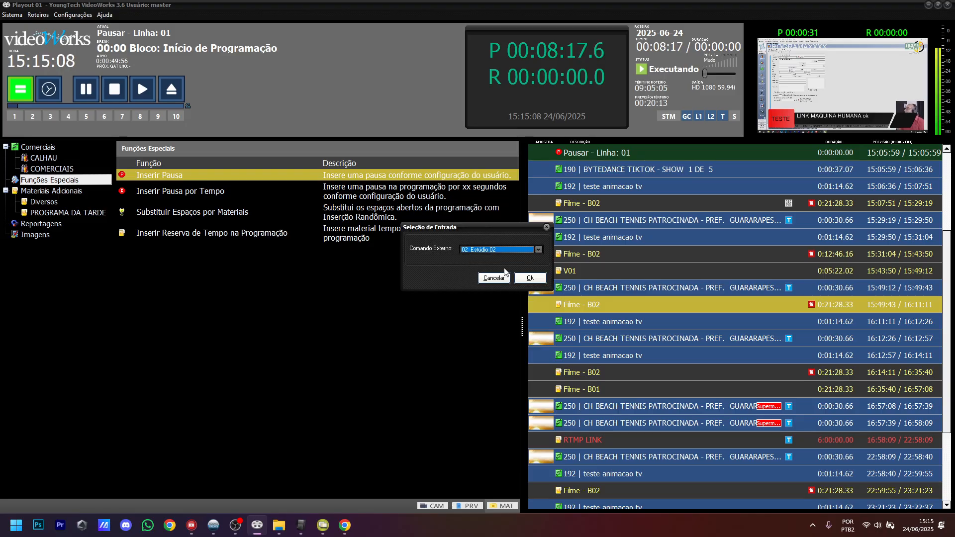
click(523, 284)
Step: Delete the external command pause for Estúdio 02 from the schedule
click(599, 292)
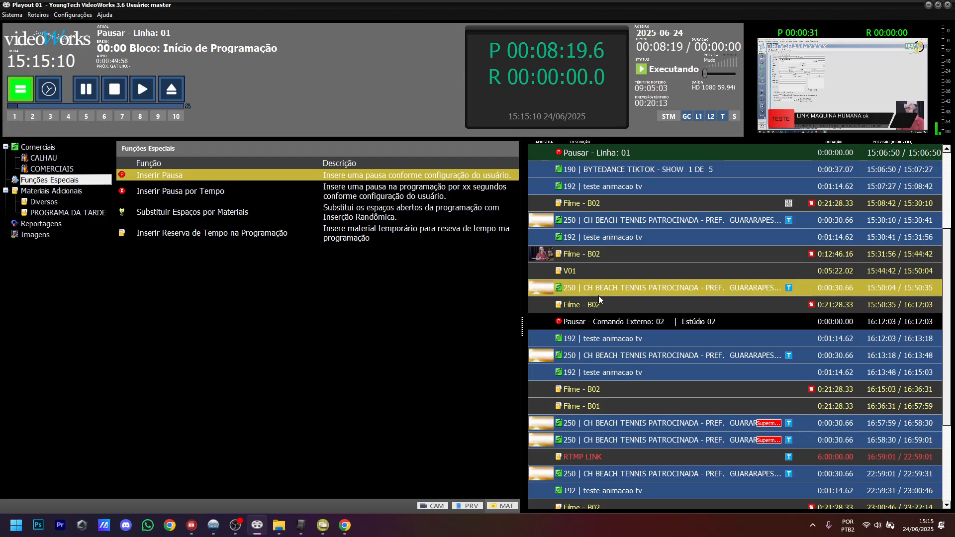
click(604, 306)
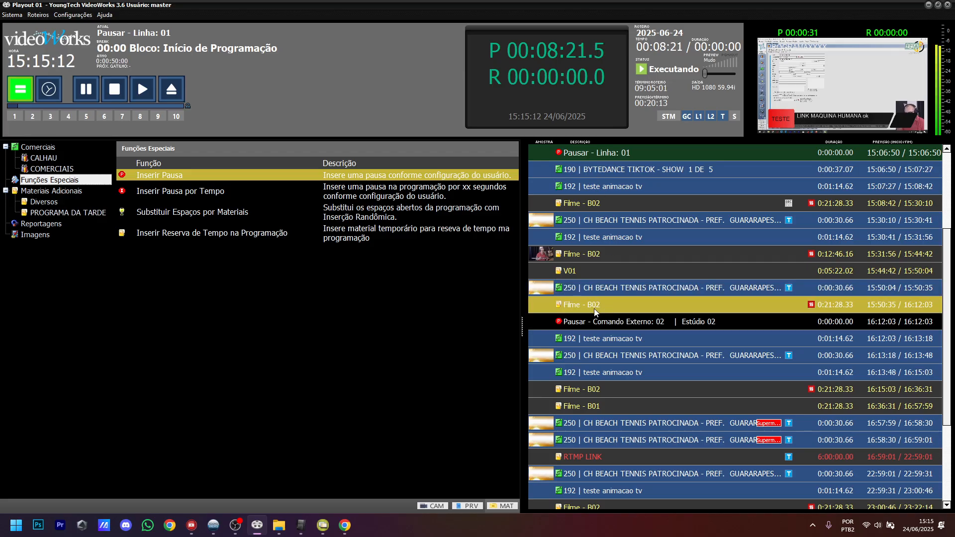
click(611, 324)
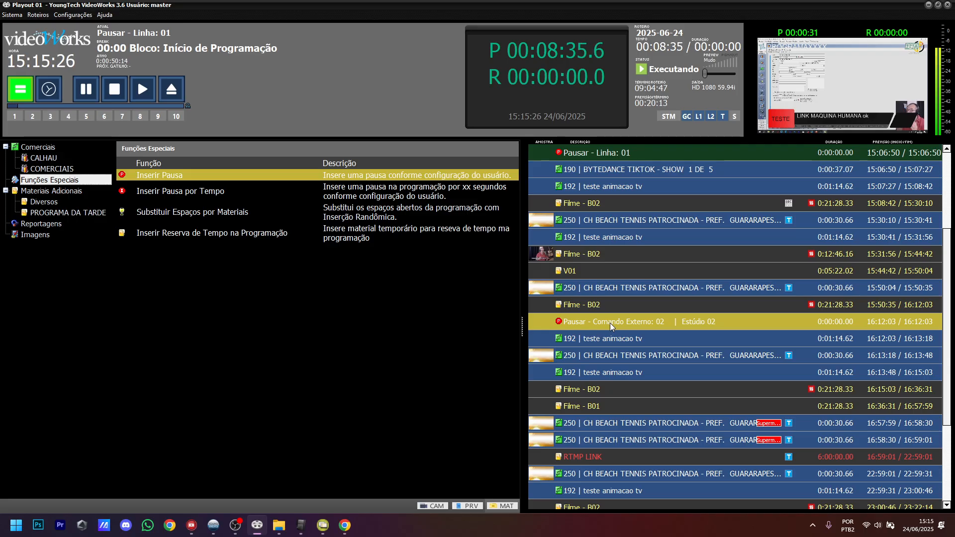
key(Delete)
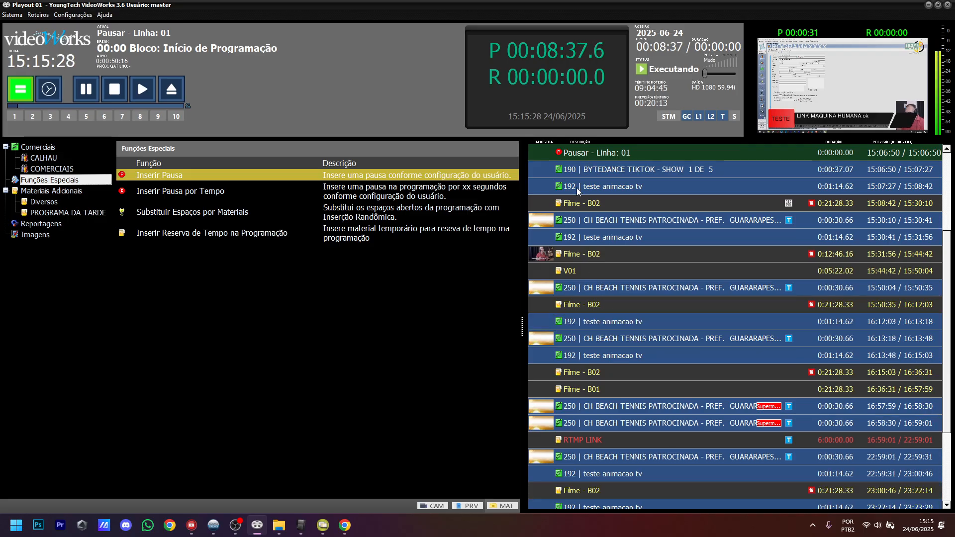
Step: Look through the schedule from the current live pause to the final block, and show the schedule's total duration
click(590, 276)
scroll(593, 230, up, 3)
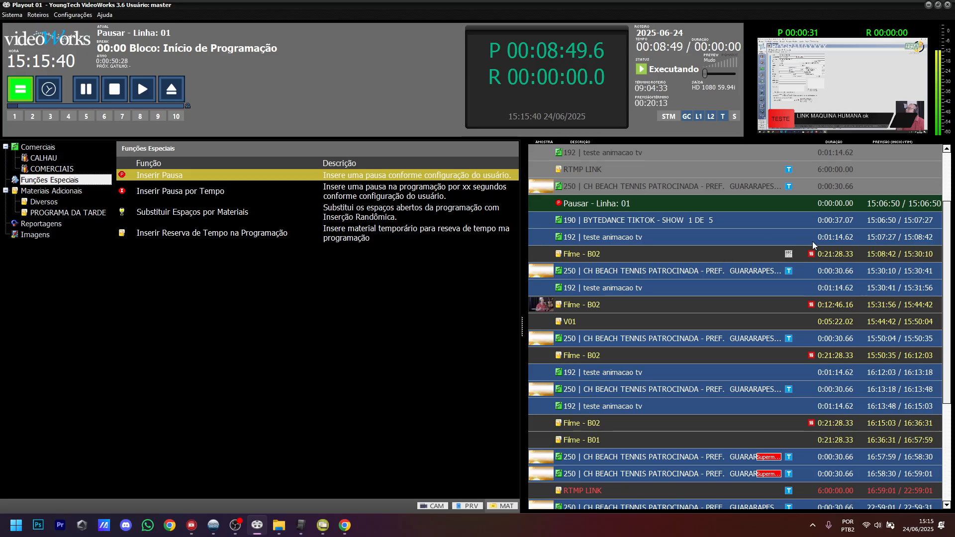
click(824, 217)
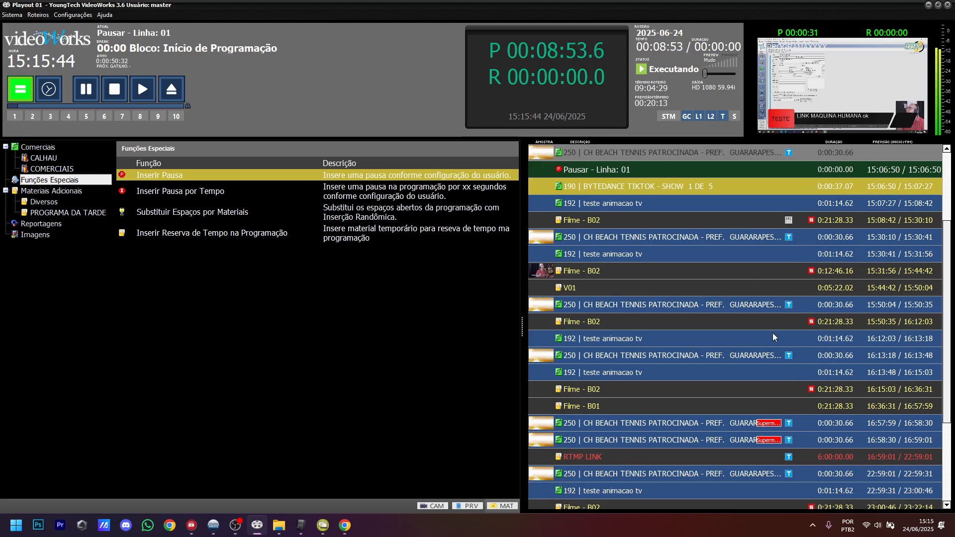
click(648, 104)
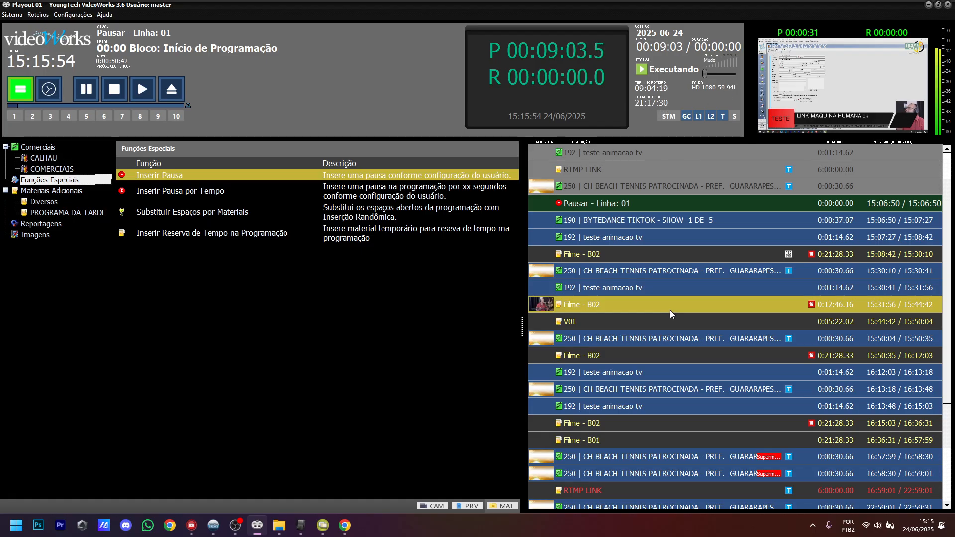
scroll(670, 313, down, 3)
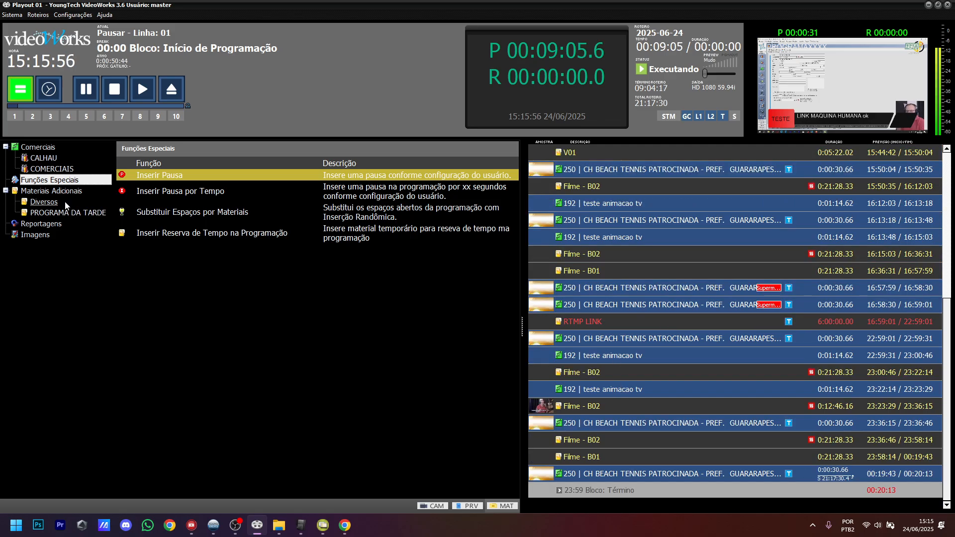
Step: Browse the additional materials, viewing the PROGRAMA DA TARDE category and the full unfiltered list
click(48, 192)
click(64, 212)
click(45, 193)
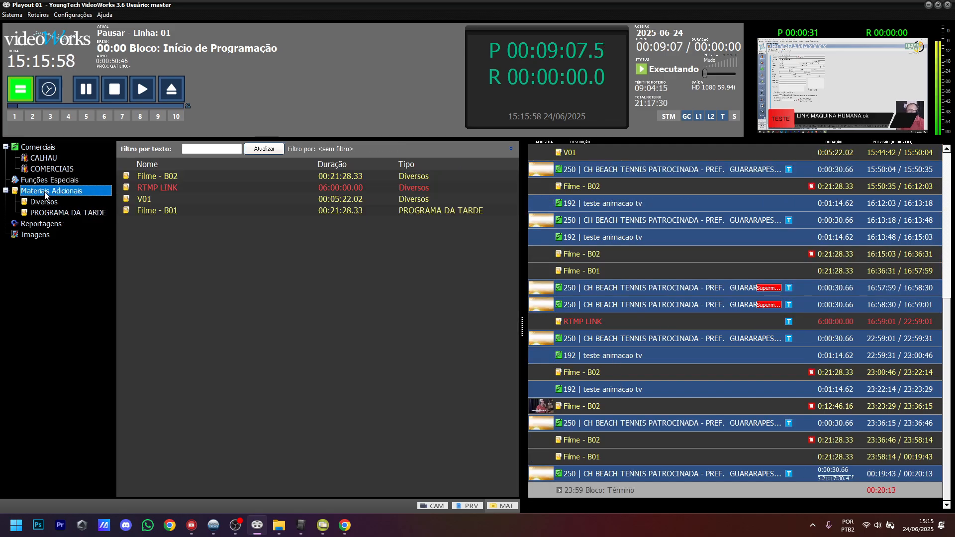
click(103, 118)
click(68, 116)
click(158, 117)
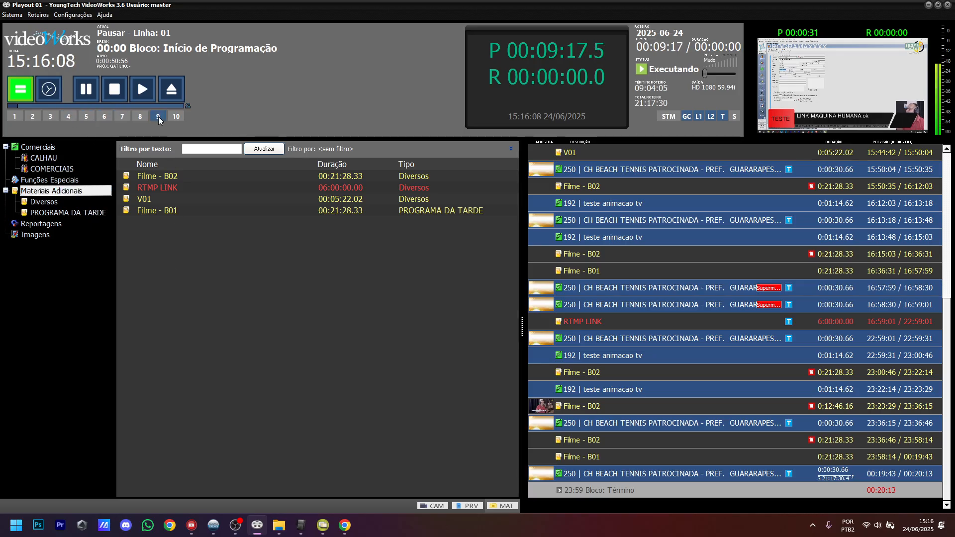
Step: Look through the schedule from the opening block to the final block, checking the options available for the commercial after RTMP LINK
click(599, 341)
right_click(599, 341)
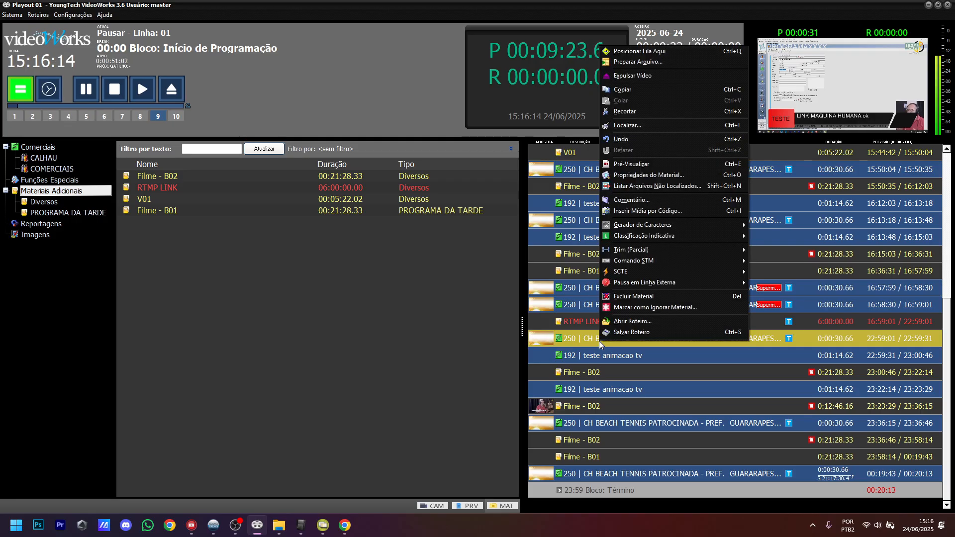
click(589, 270)
scroll(600, 280, up, 4)
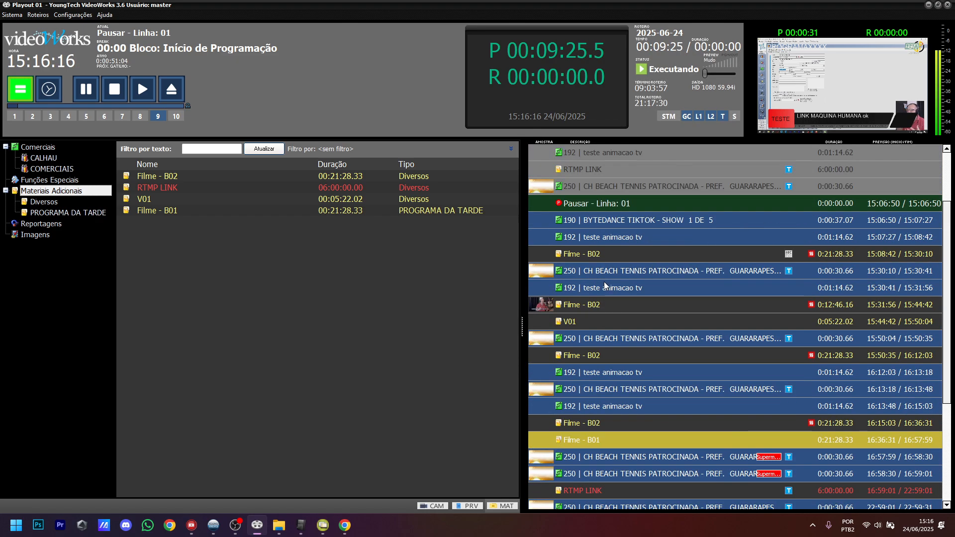
scroll(605, 285, up, 2)
click(605, 146)
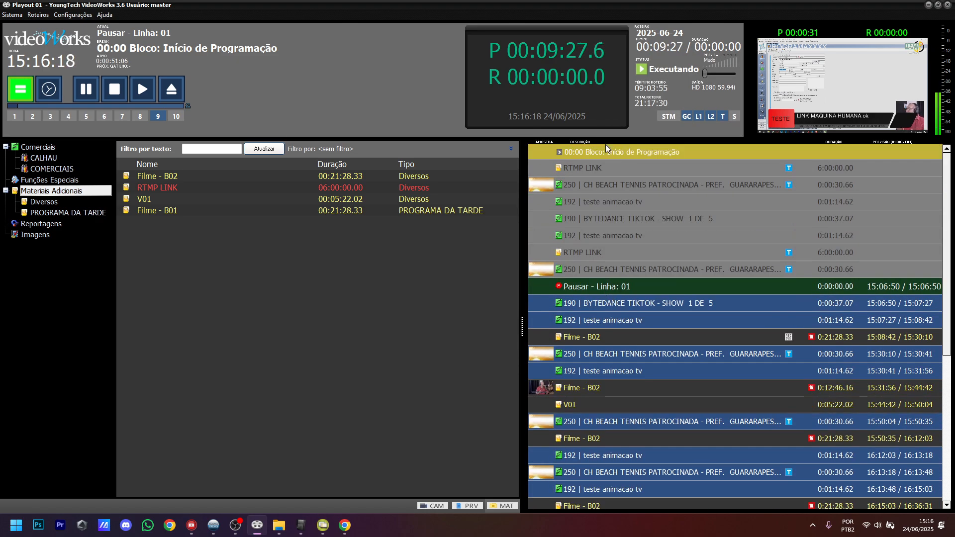
scroll(632, 280, down, 6)
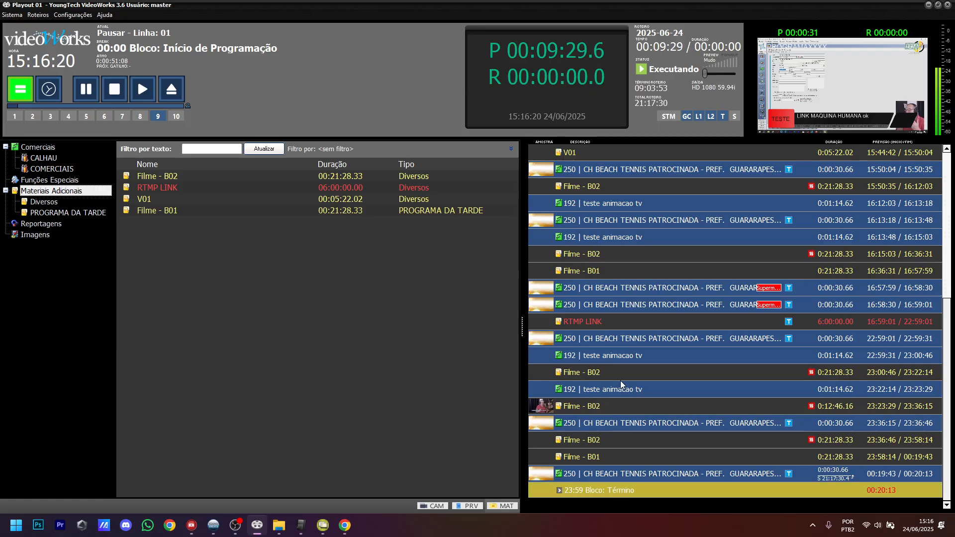
scroll(622, 299, up, 6)
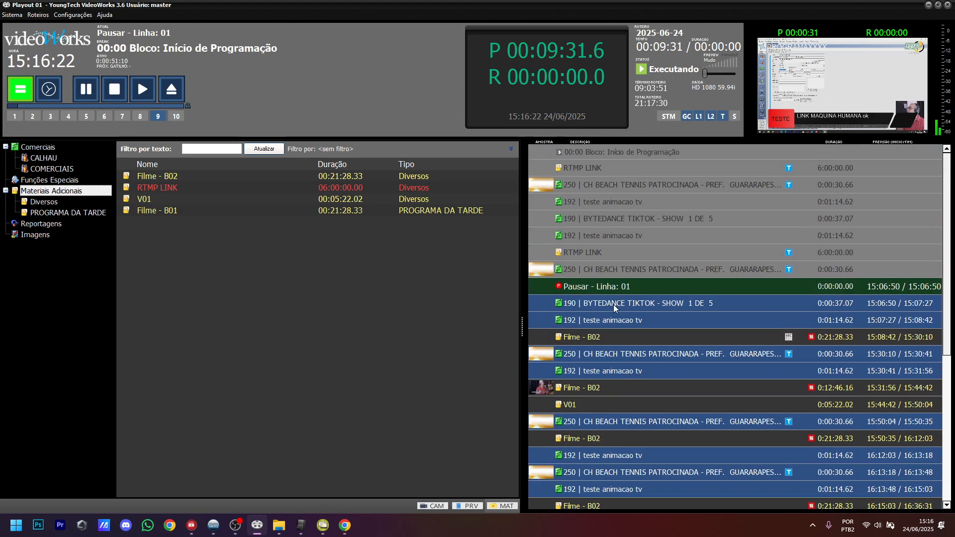
Step: Insert a block marker named BLOCO 15H - PROGRAMA DA TARDE with marker time 15:00 after the commercial that follows V01
click(613, 423)
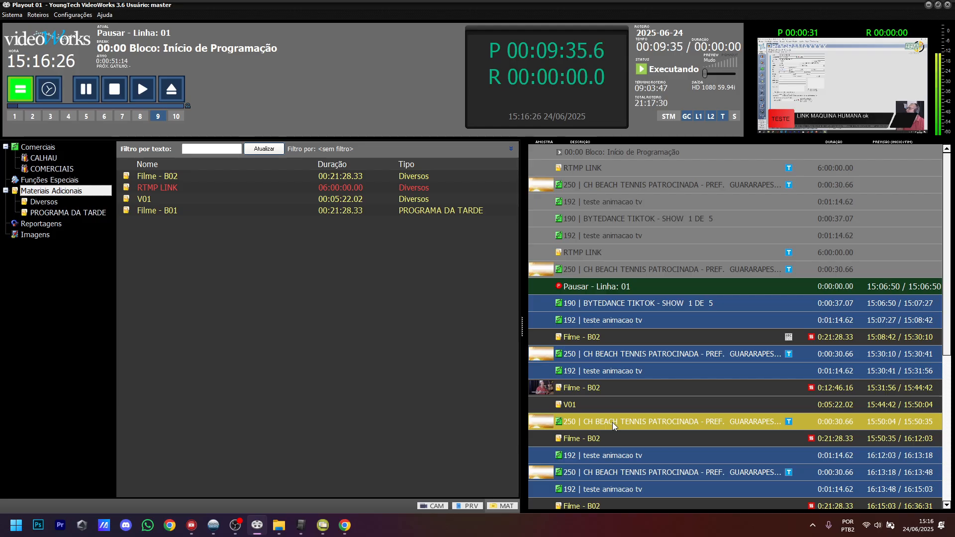
key(ctrl+b)
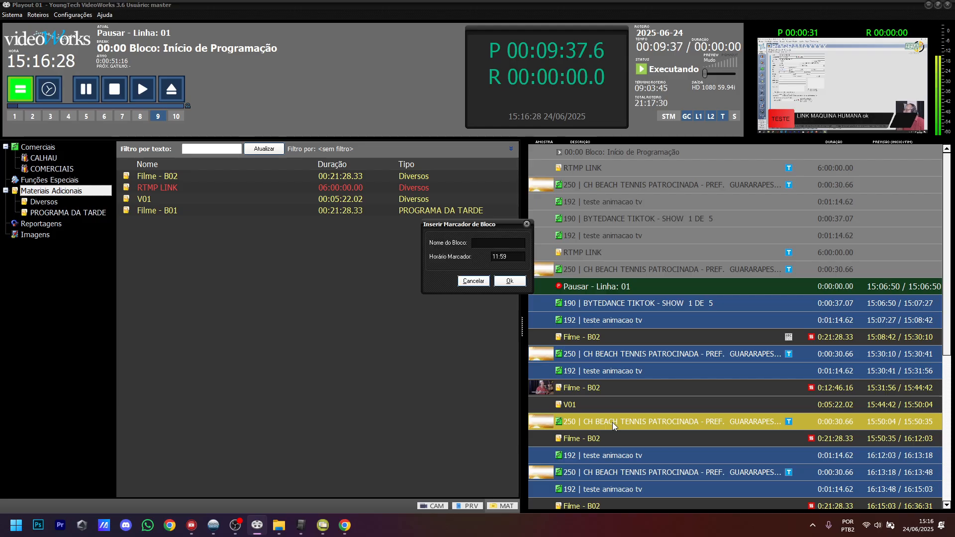
text(BLOCO 15 P)
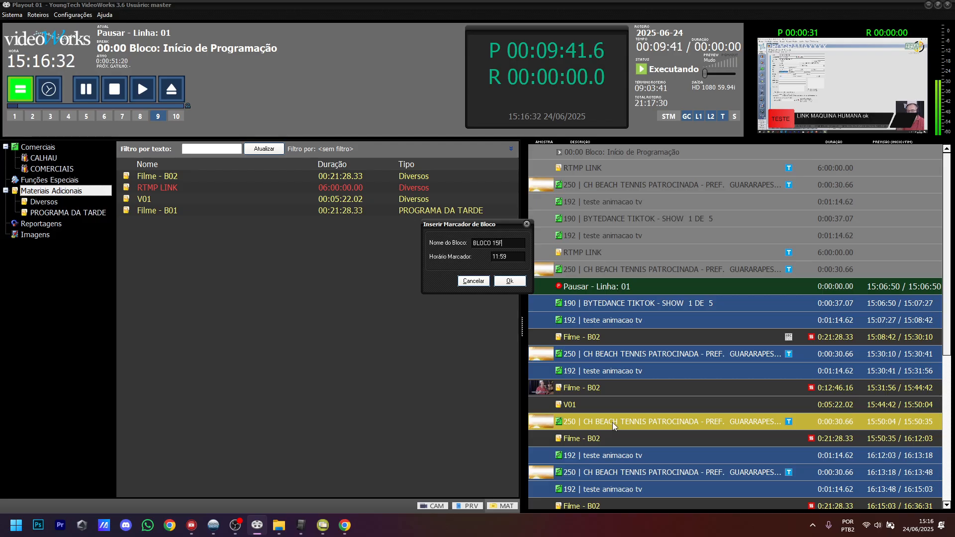
text(H - PROGRAMA DA TARDE)
key(Tab)
text(15:00)
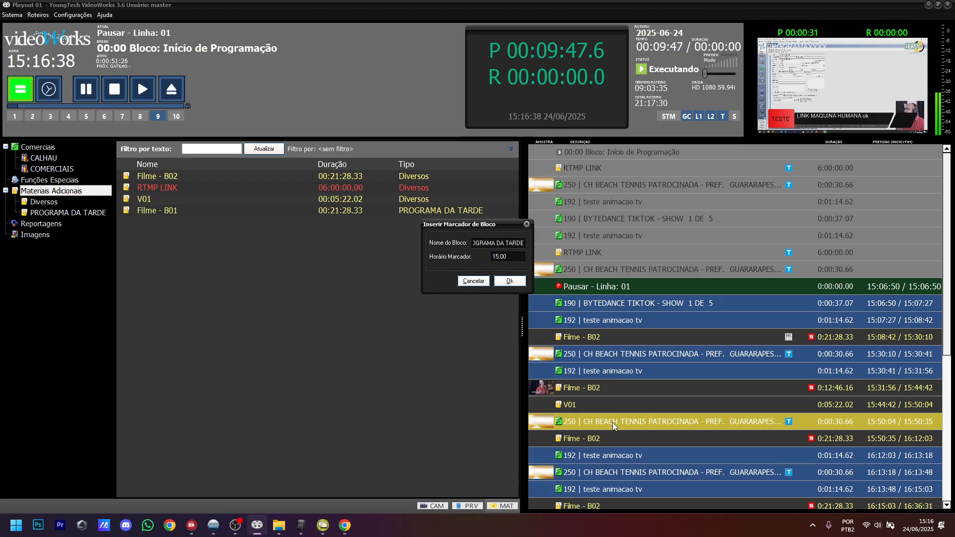
click(510, 280)
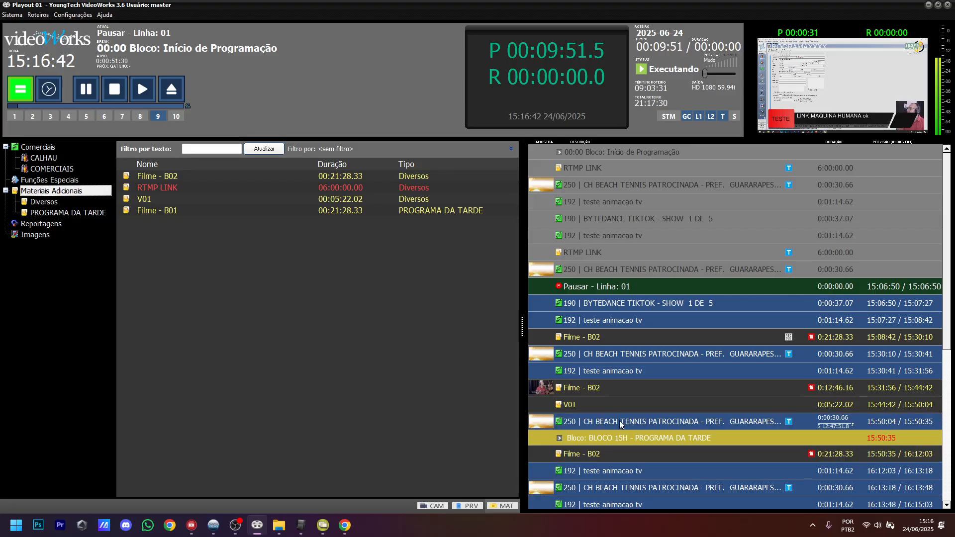
Step: Add the RTMP LINK material to the schedule directly below the BLOCO 15H - PROGRAMA DA TARDE marker
scroll(619, 420, down, 1)
click(149, 201)
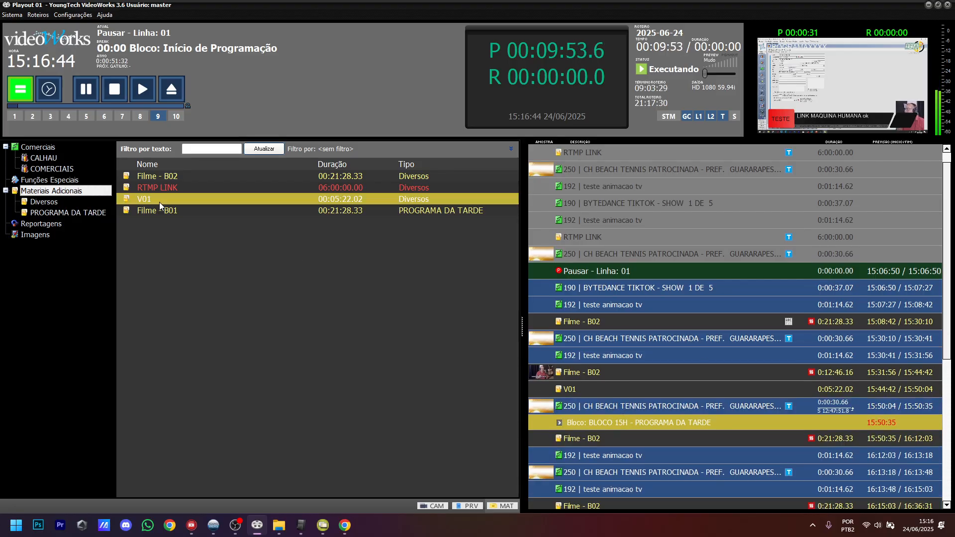
click(187, 189)
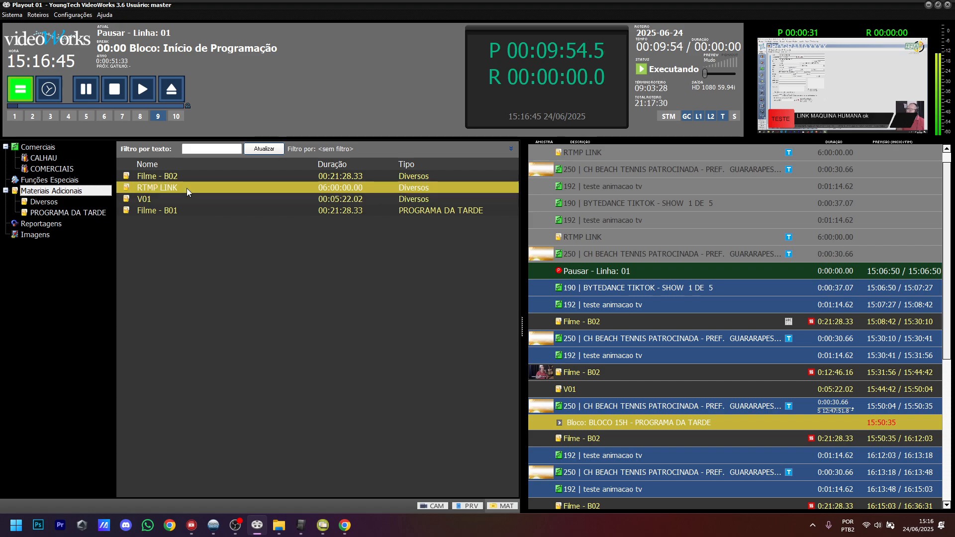
click(591, 422)
click(595, 436)
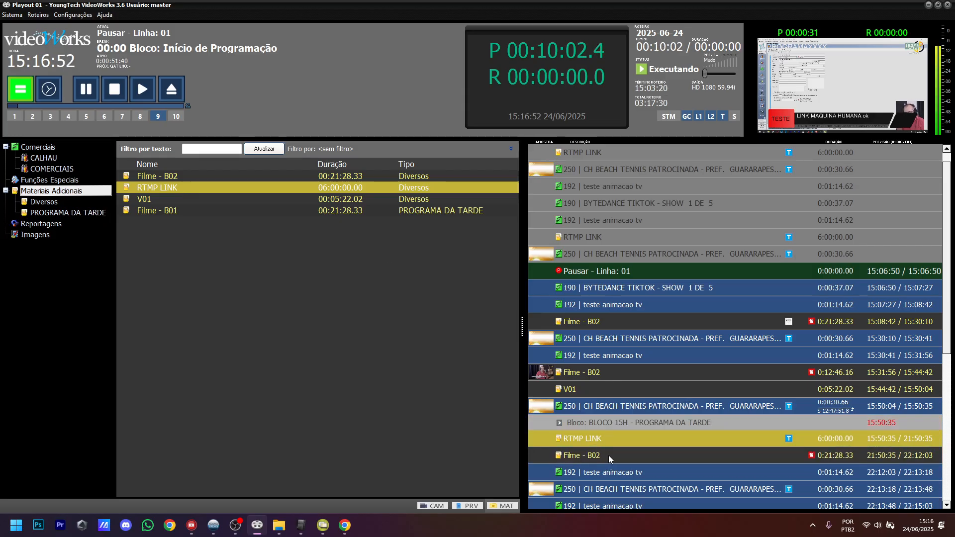
Step: Insert a pause on line 02 with the Estúdio 02 command between the BLOCO 15H marker and RTMP LINK
click(72, 181)
double_click(163, 179)
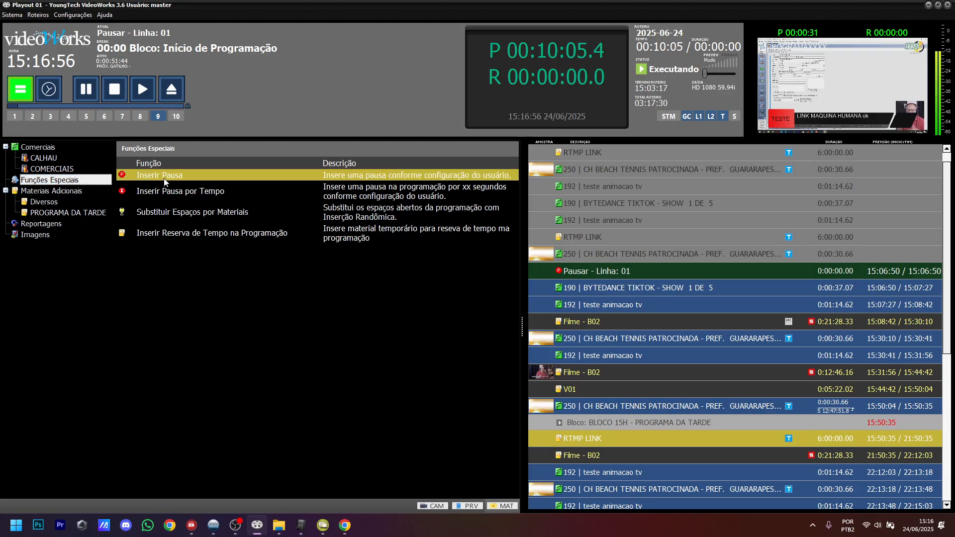
click(469, 256)
click(488, 262)
click(477, 255)
click(518, 296)
click(530, 278)
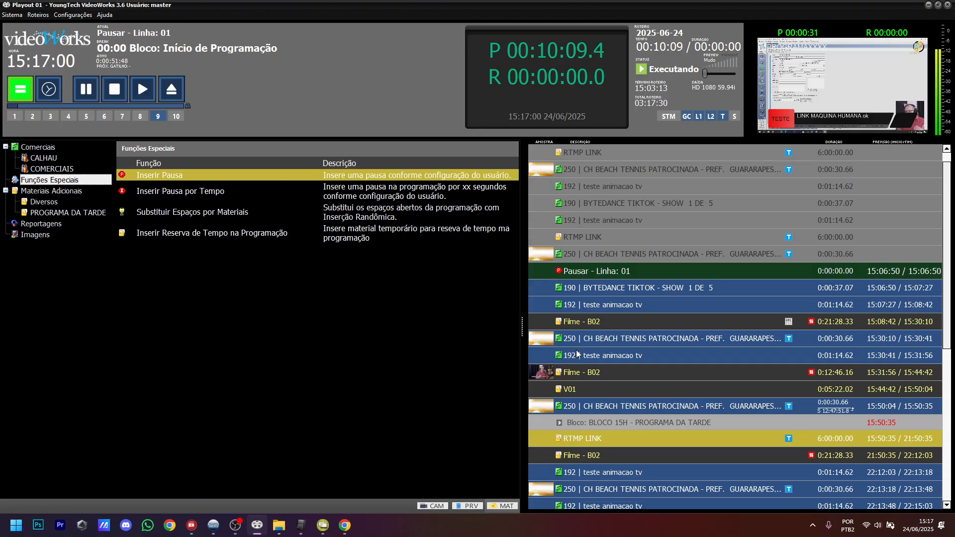
drag(611, 455, 600, 440)
Step: Move one of the two consecutive CH BEACH TENNIS commercials up between Filme - B02 and Filme - B01
click(628, 361)
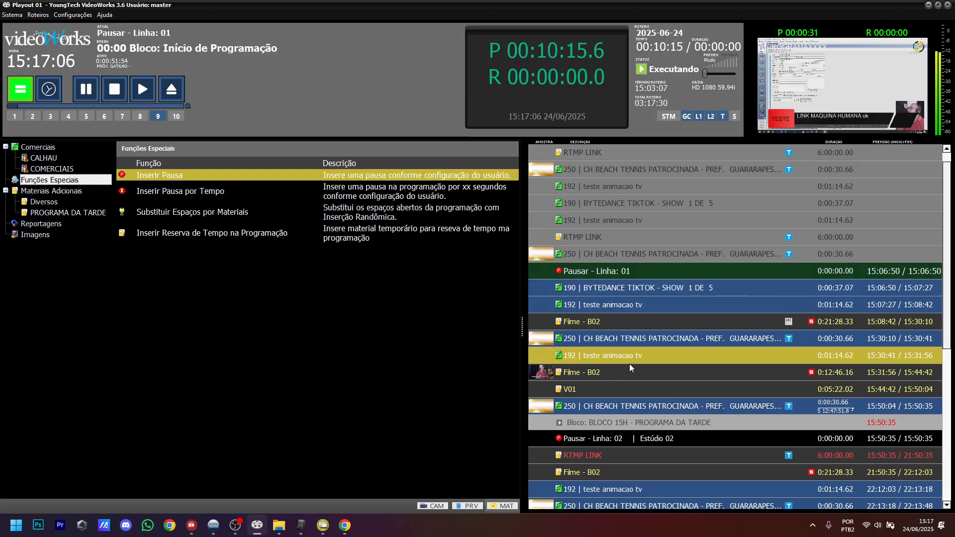
scroll(635, 378, down, 2)
scroll(637, 388, down, 1)
click(644, 461)
drag(640, 437, 664, 432)
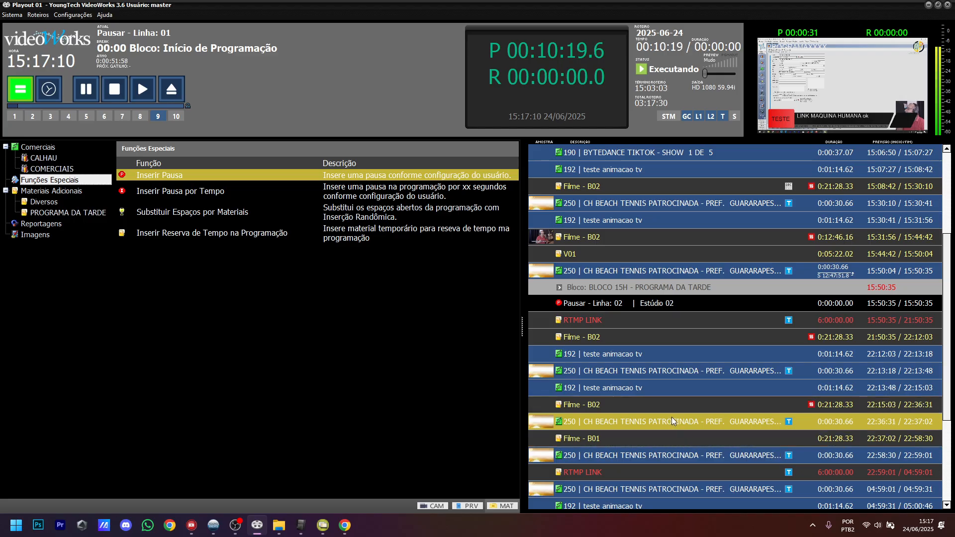
Step: Mark the CH BEACH TENNIS commercial above Filme - B01 as ignored material, and remove that mark again
right_click(669, 421)
mouse_move(718, 332)
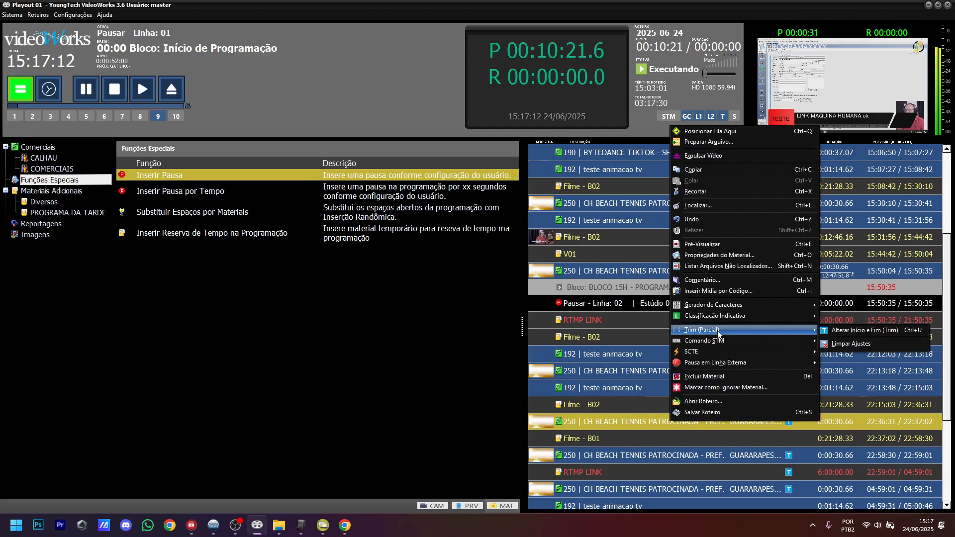
click(724, 387)
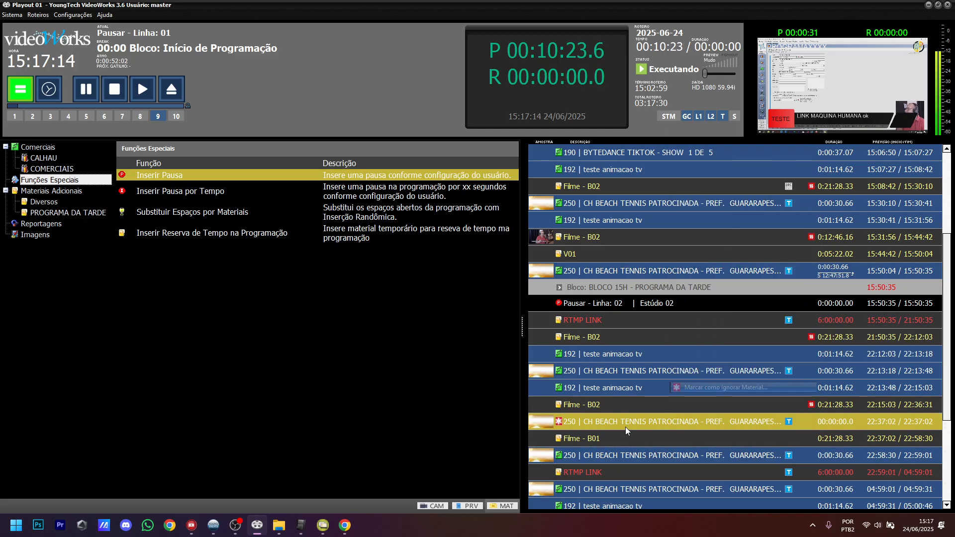
right_click(606, 423)
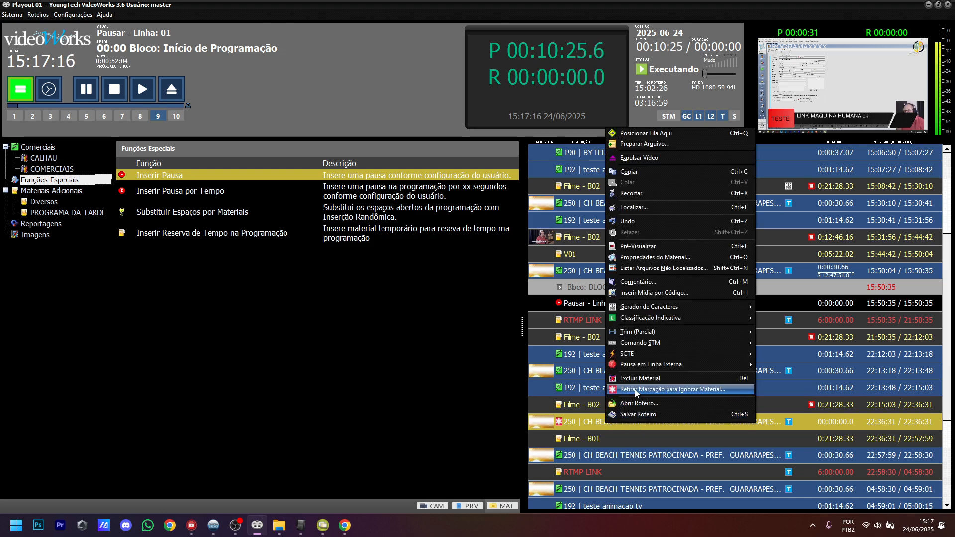
click(635, 390)
Step: List the materials of the client COMERCIAIS and load the CH BEACH TENNIS PATROCINADA commercial in the preview
click(50, 170)
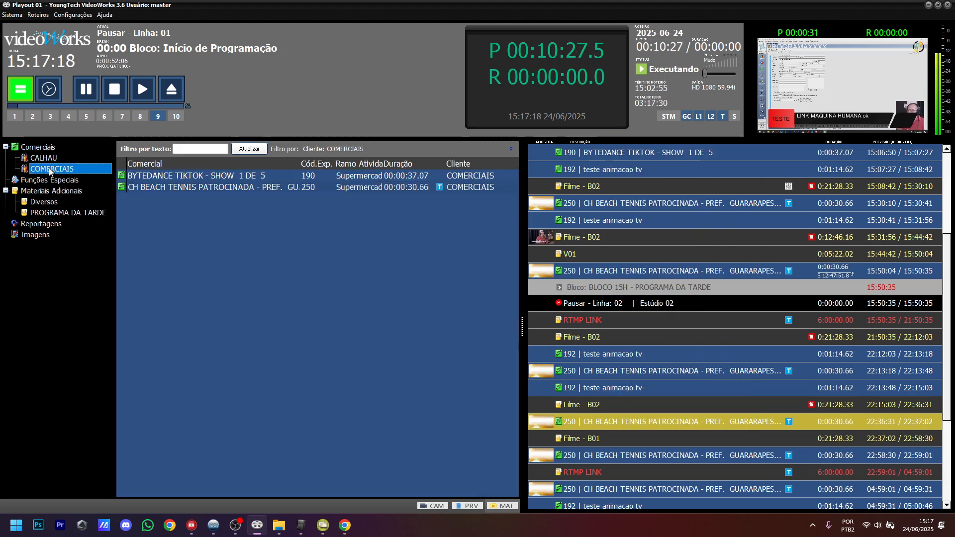
click(193, 187)
click(218, 177)
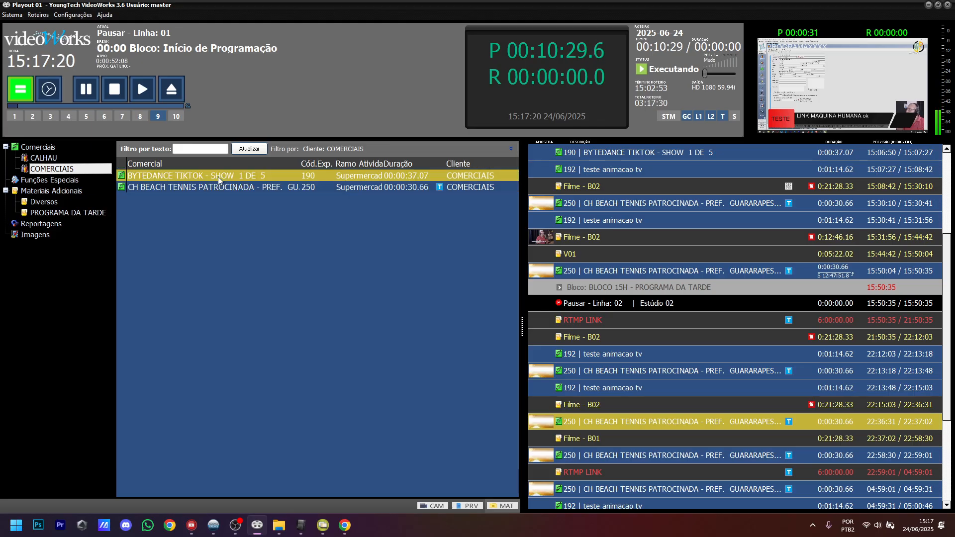
click(226, 187)
right_click(225, 187)
click(253, 196)
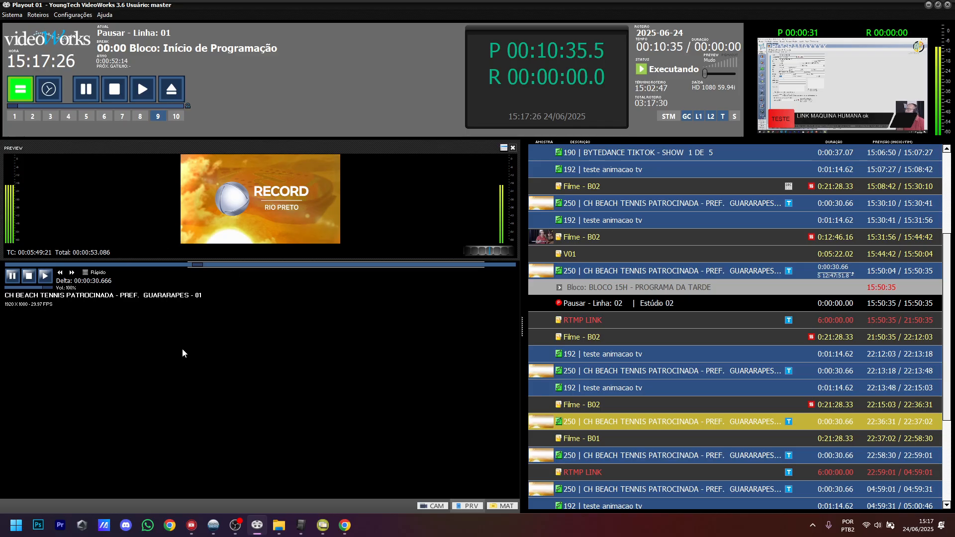
Step: Check the preview options, expand the commercial's preview, step back through its frames, and close both preview views
right_click(154, 329)
mouse_move(179, 333)
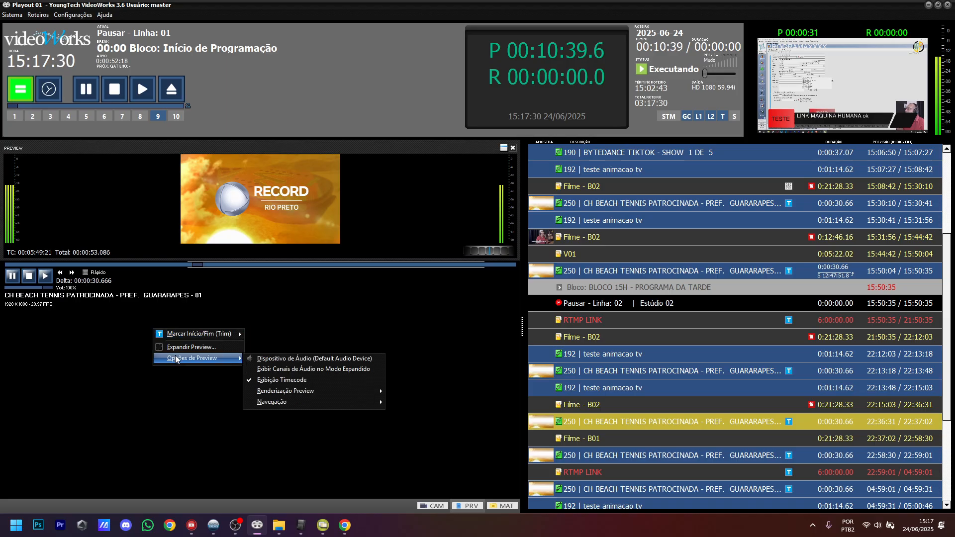
click(197, 347)
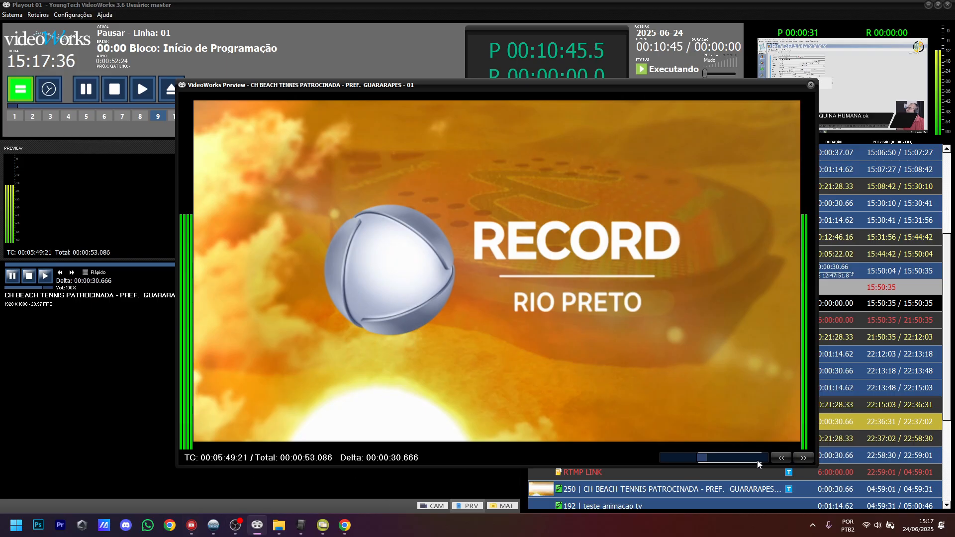
click(780, 457)
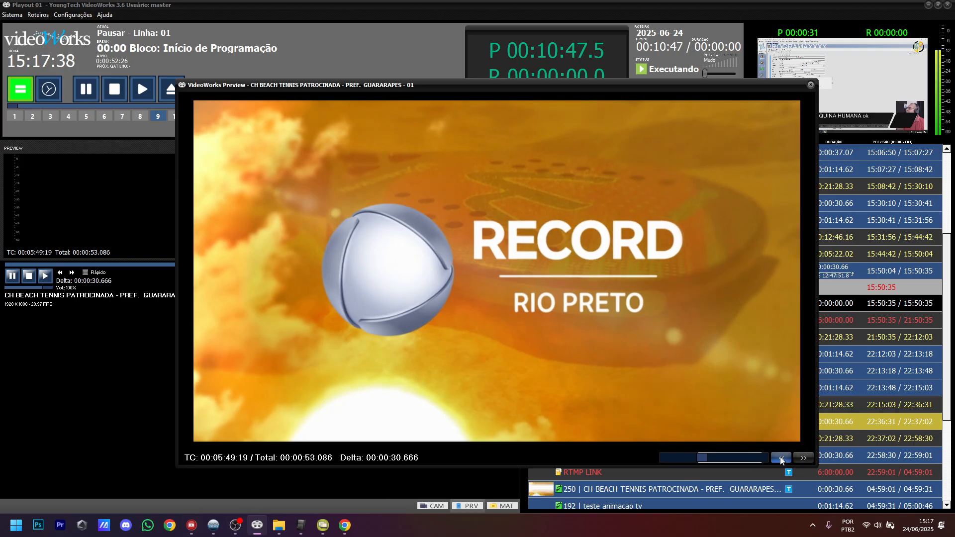
click(781, 457)
click(781, 458)
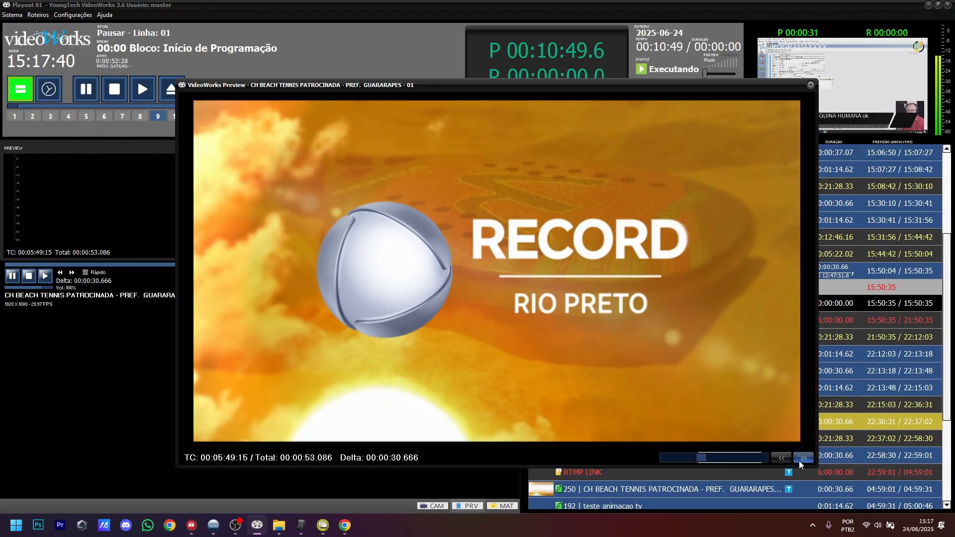
click(811, 84)
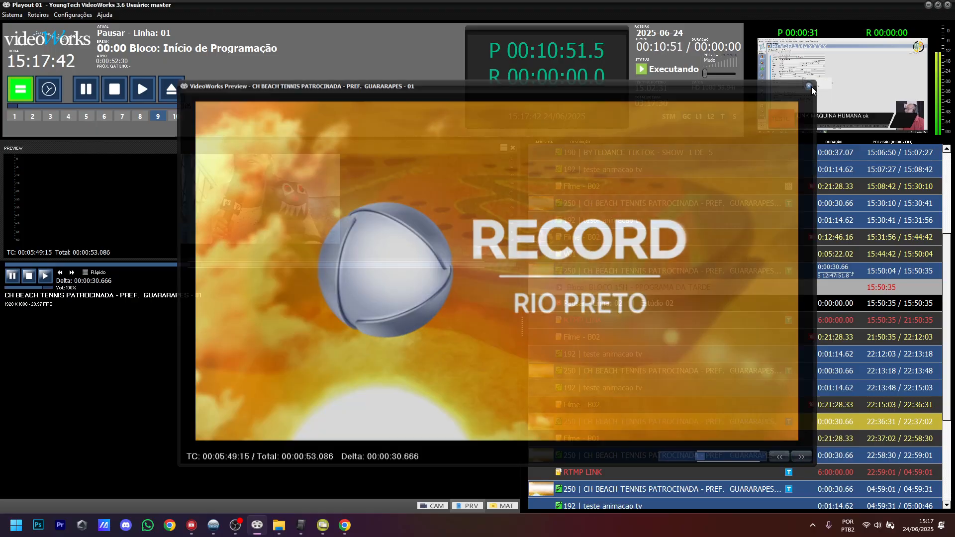
click(512, 149)
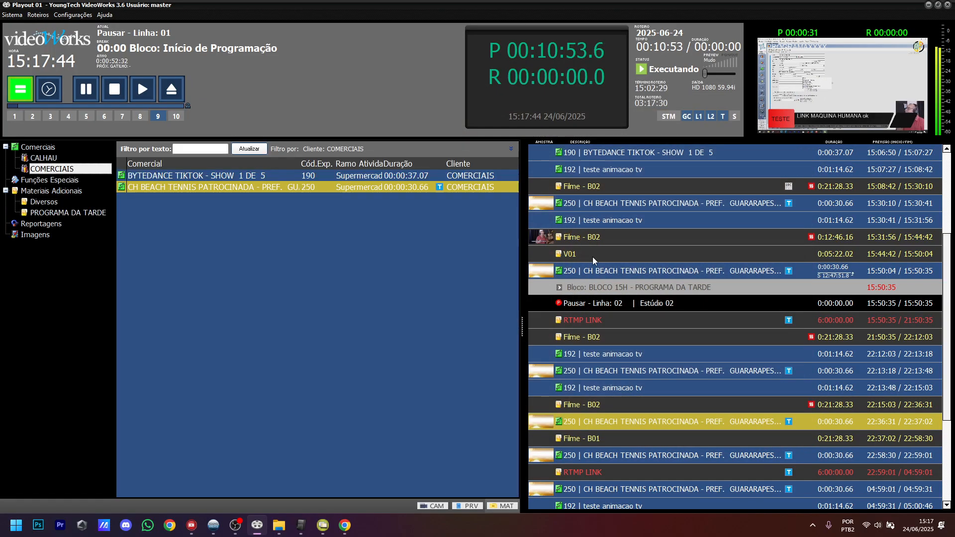
Step: View the CALHAU commercials and the full unfiltered commercial list, and return to the beginning of the schedule
click(52, 158)
click(40, 146)
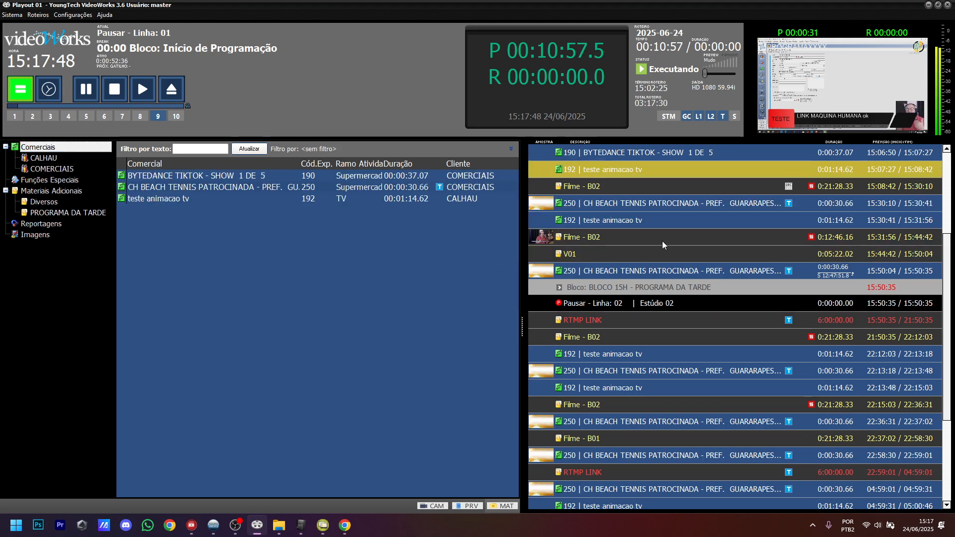
scroll(658, 240, up, 3)
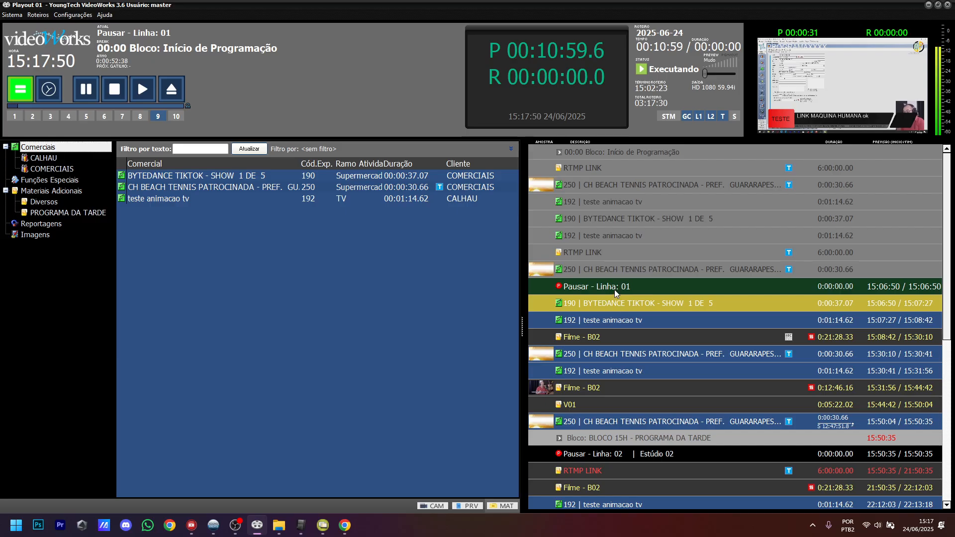